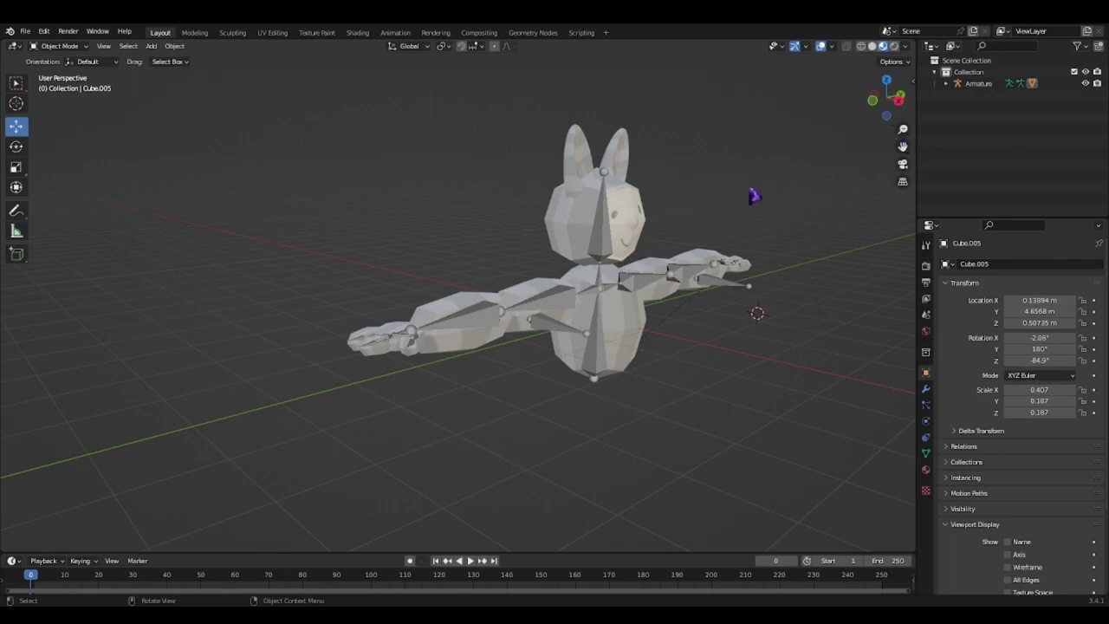
# - Zoom out to see the whole bunny rig and bring up File > New templates
pyautogui.keyDown('ctrl'); pyautogui.moveTo(754, 191); pyautogui.dragTo(616, 225, button='middle'); pyautogui.keyUp('ctrl')
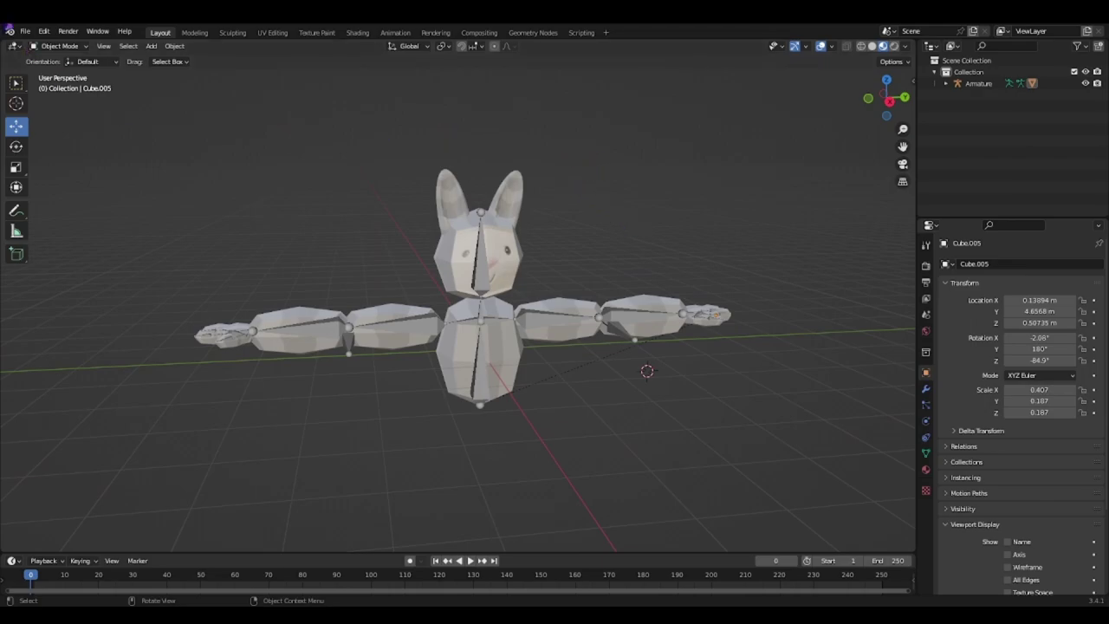
pyautogui.click(26, 33)
# - Start a new General file, discarding the unsaved bunny file
pyautogui.moveTo(63, 50)
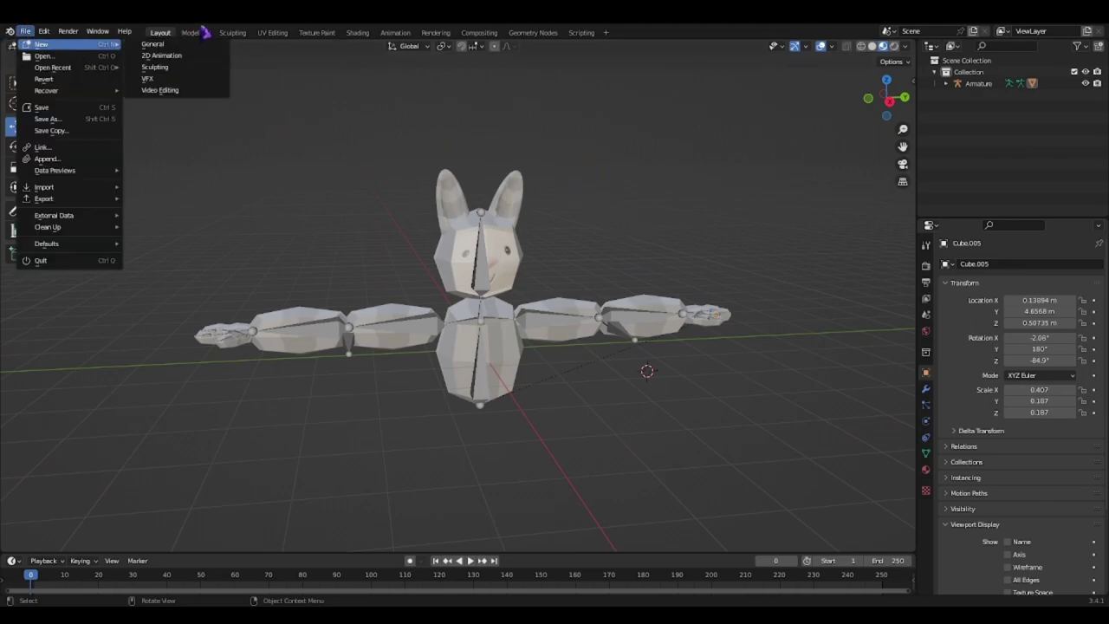
pyautogui.click(178, 44)
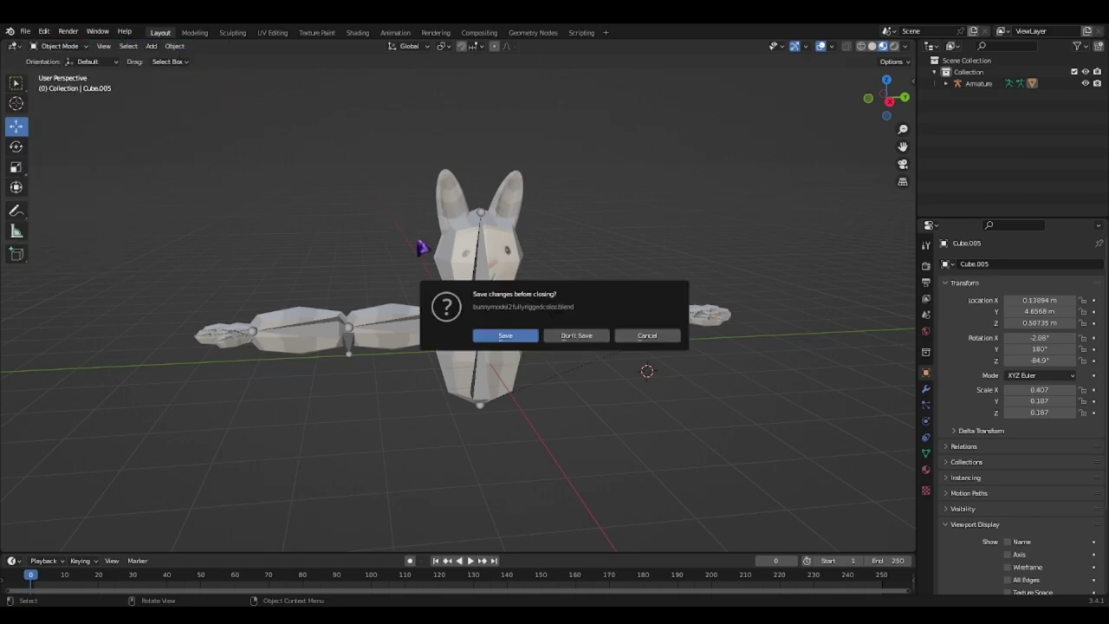
pyautogui.click(577, 336)
# - Delete the default light and camera, leaving only the cube
pyautogui.moveTo(884, 112); pyautogui.dragTo(588, 241)
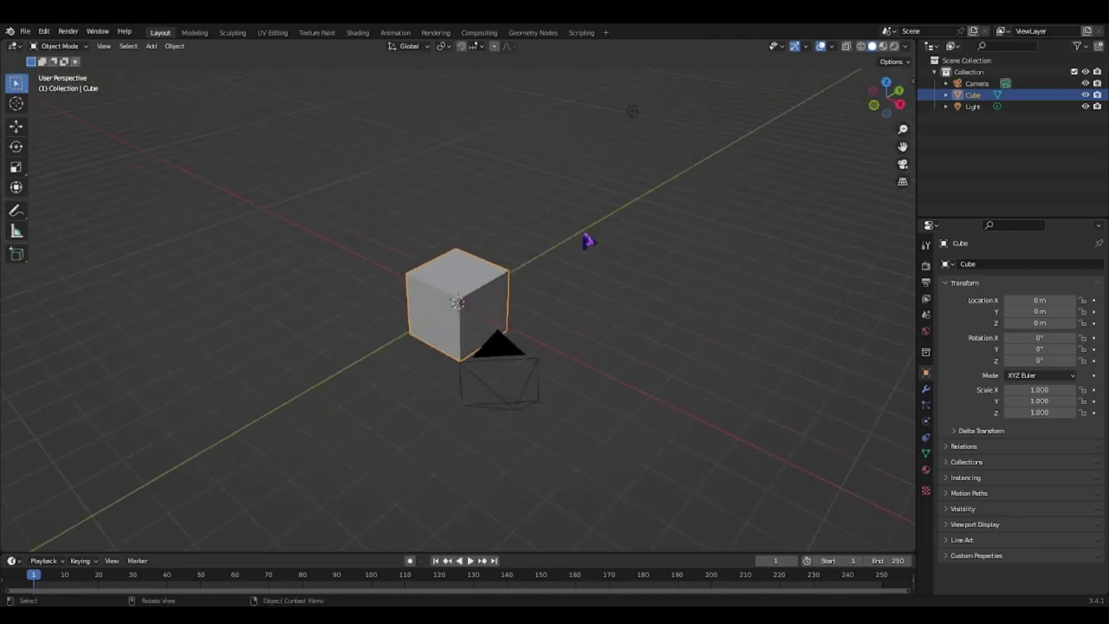
pyautogui.hotkey('shift', 'a')
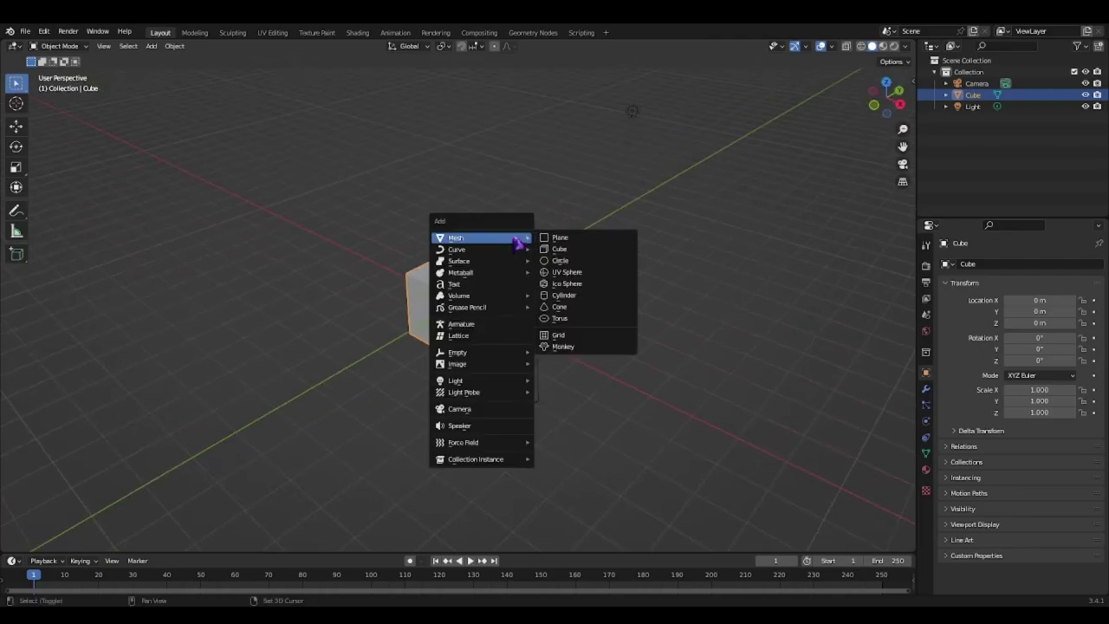
pyautogui.press('Escape')
pyautogui.hotkey('ctrl', 'a')
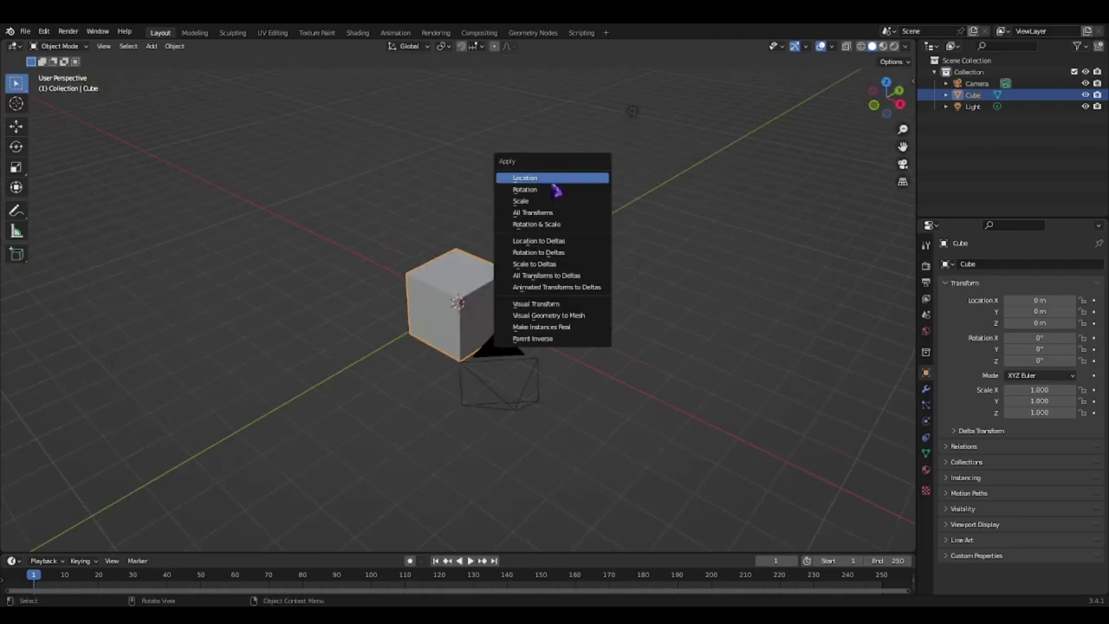
pyautogui.click(635, 117)
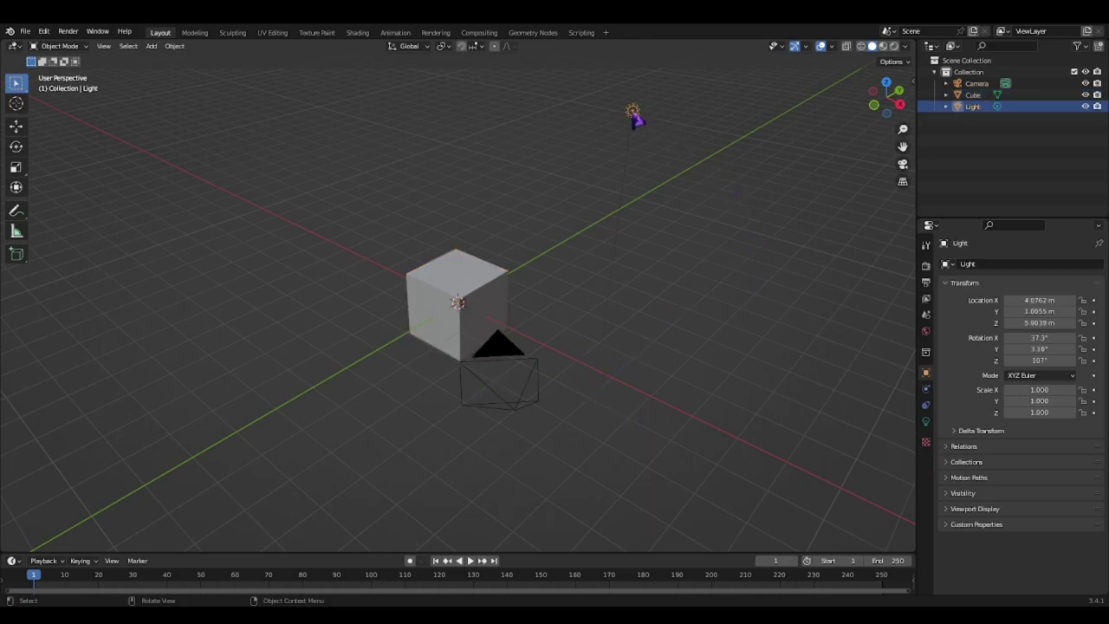
pyautogui.press('Delete')
pyautogui.click(500, 387)
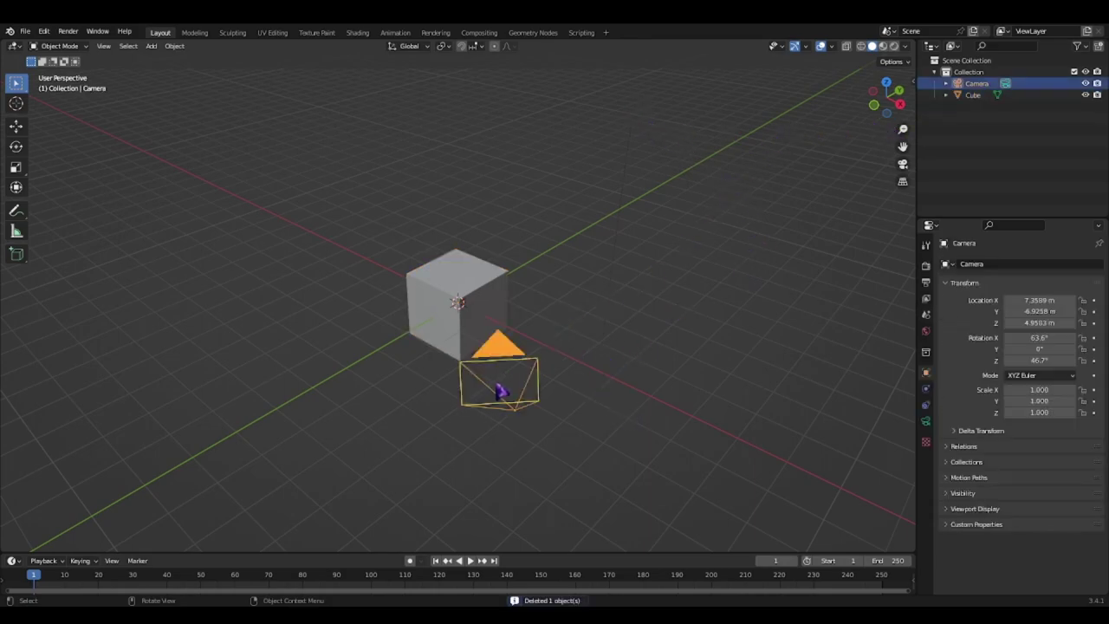
pyautogui.press('Delete')
# - Add a Subdivision Surface modifier to the cube
pyautogui.click(481, 327)
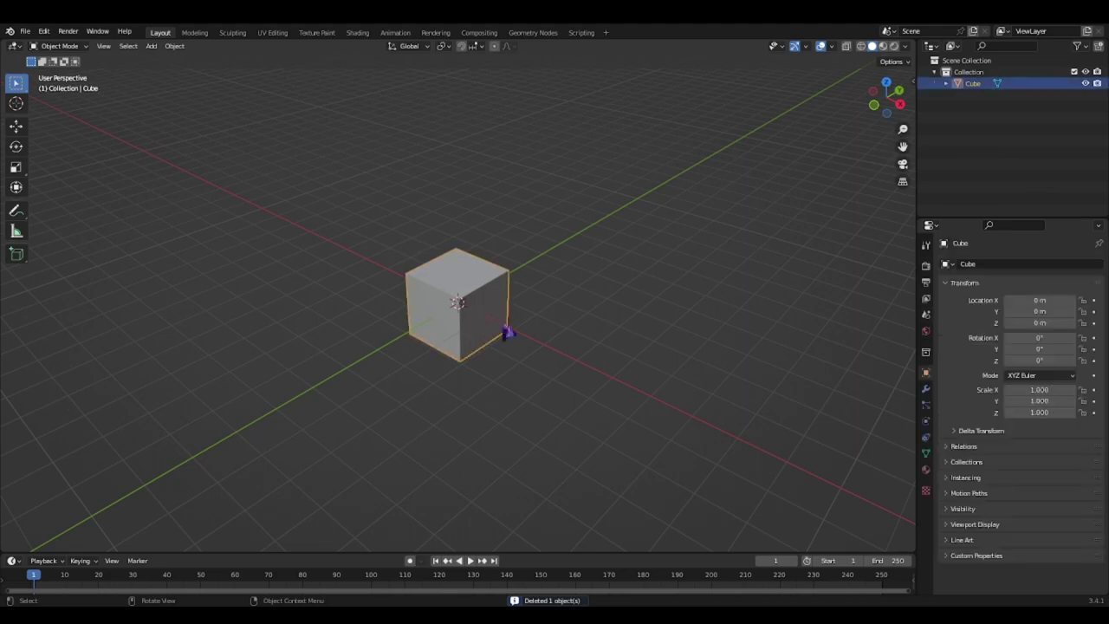
pyautogui.click(926, 390)
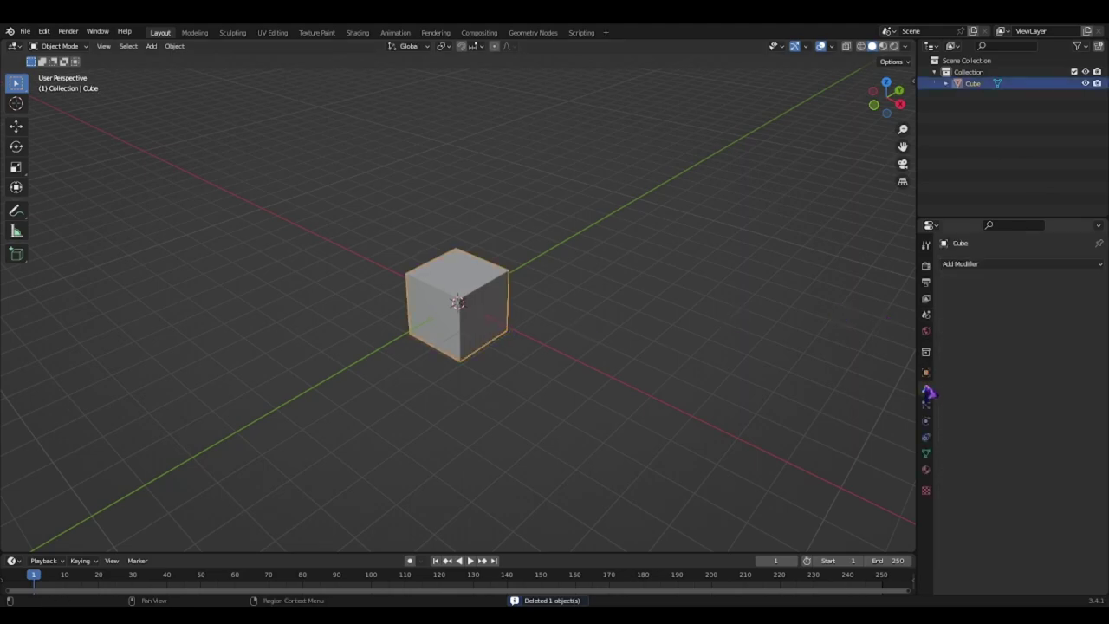
pyautogui.click(968, 264)
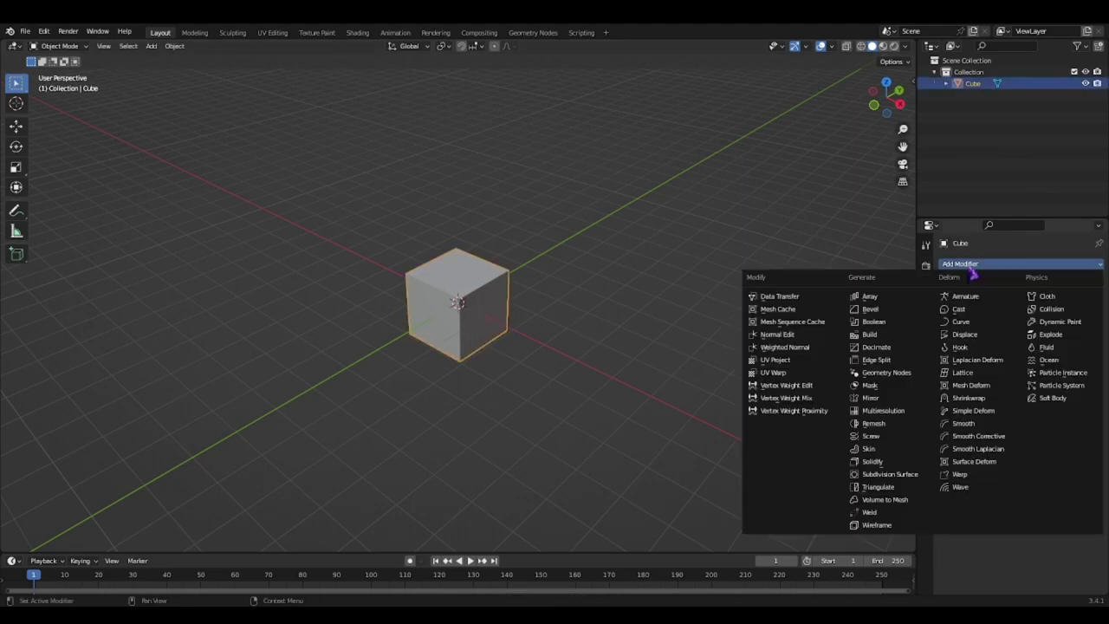
pyautogui.click(886, 474)
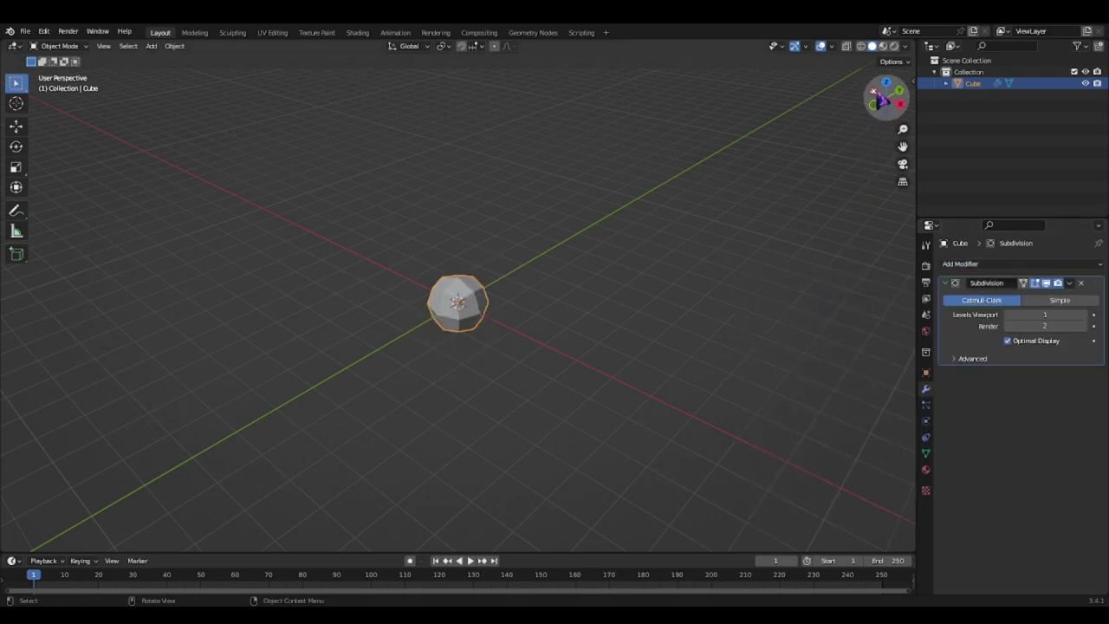
pyautogui.moveTo(885, 97); pyautogui.dragTo(908, 102)
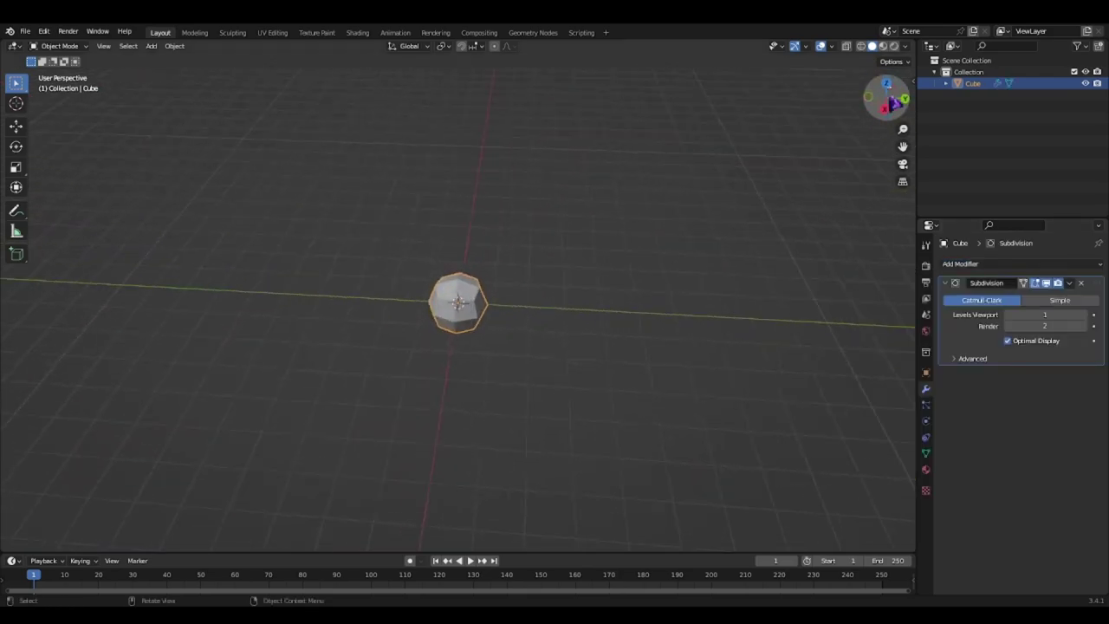
# - Set the modifier's Levels Viewport to 1 for a rounded low-poly shape
pyautogui.click(1079, 314)
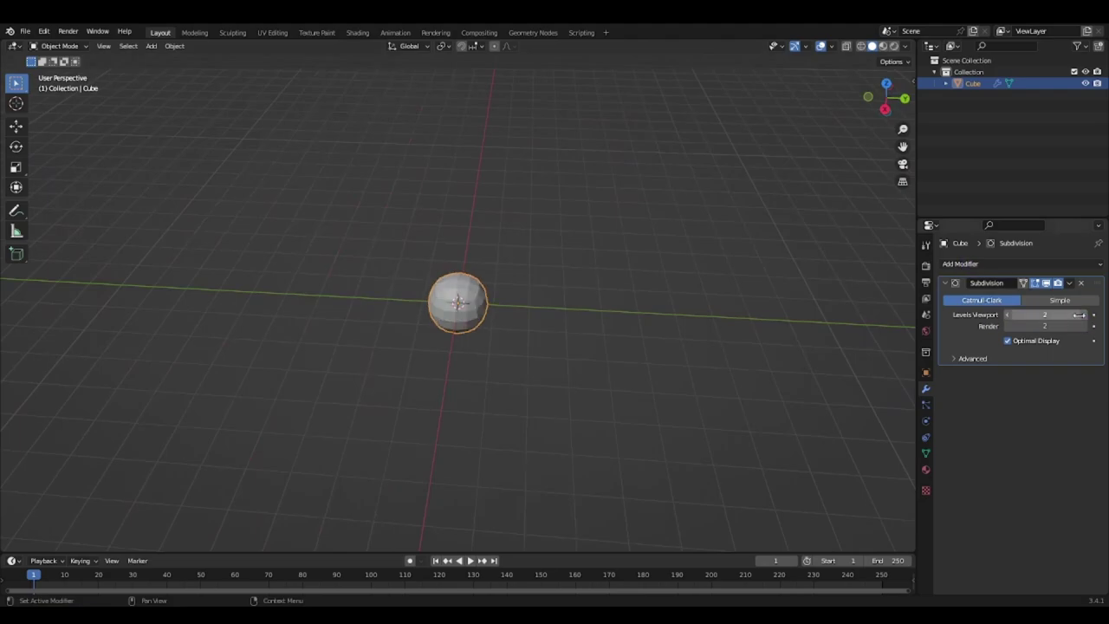
pyautogui.click(1008, 315)
pyautogui.moveTo(884, 97); pyautogui.dragTo(918, 108)
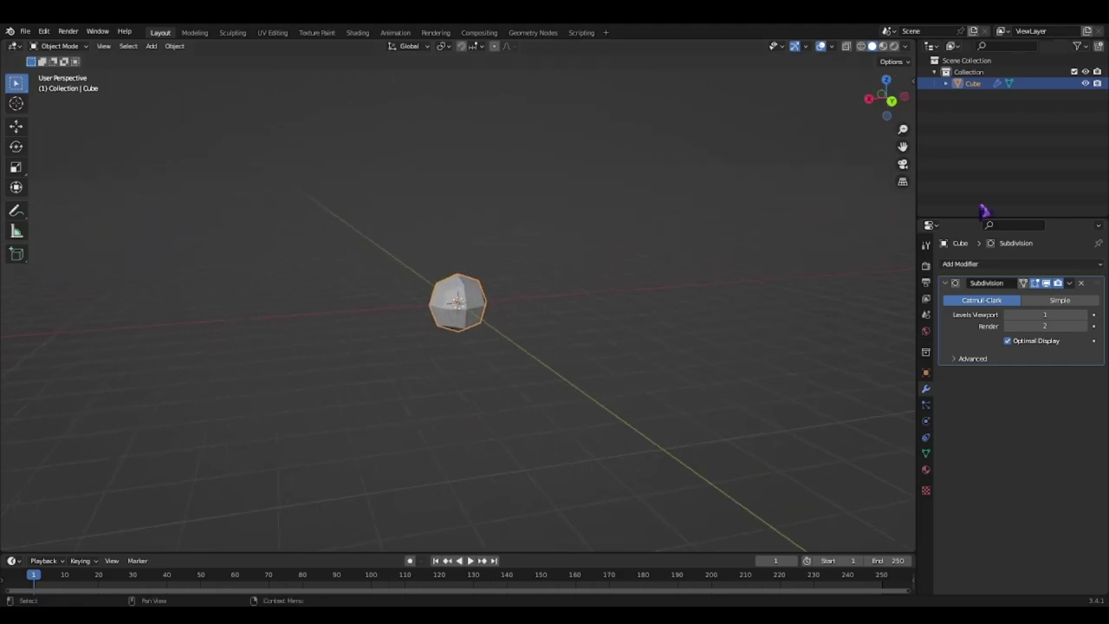
pyautogui.click(1085, 316)
pyautogui.click(1085, 316)
pyautogui.click(1085, 316)
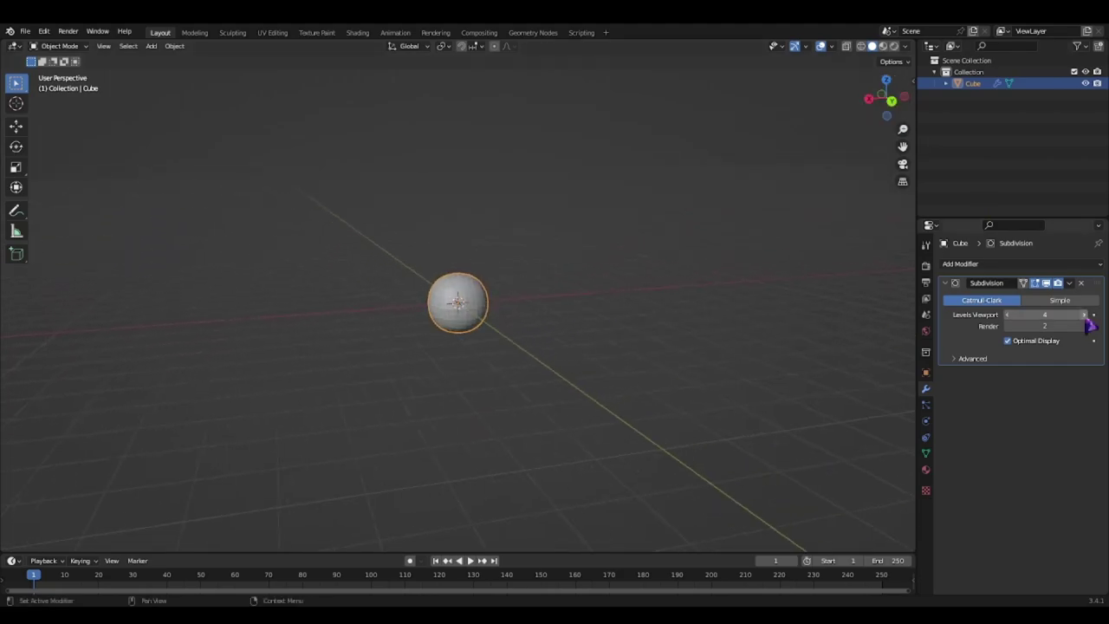
pyautogui.click(1085, 315)
pyautogui.press('BackSpace')
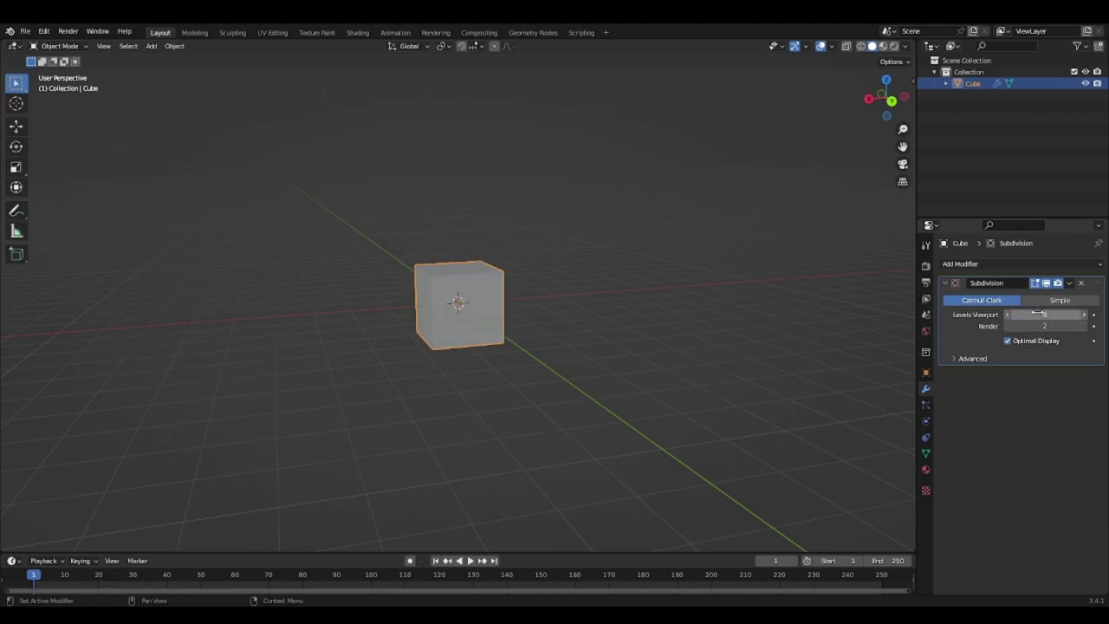
pyautogui.click(1084, 315)
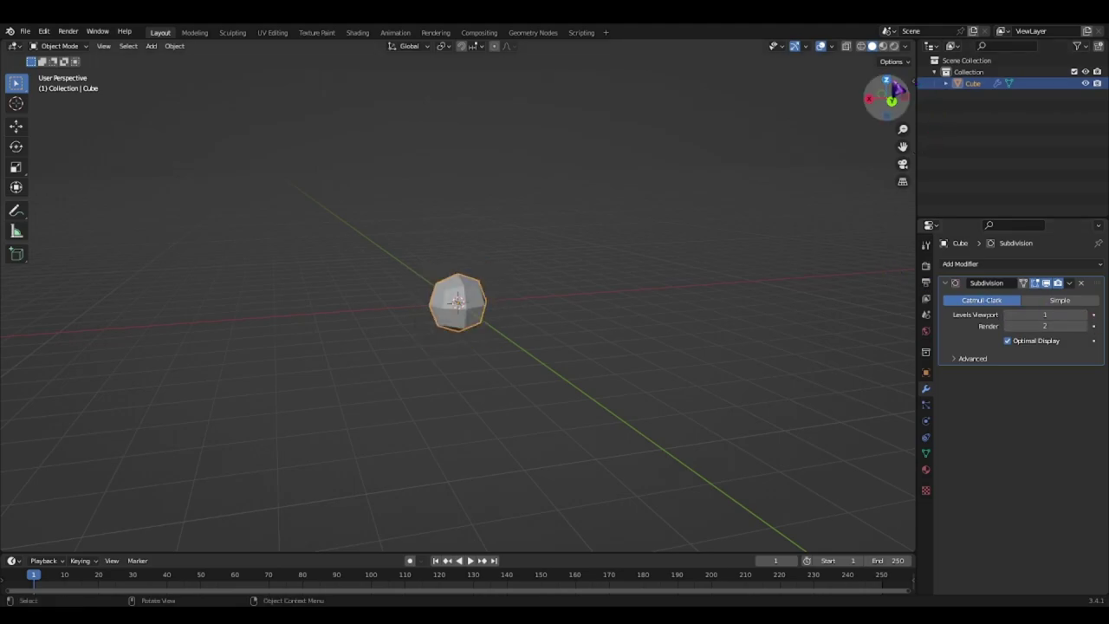
pyautogui.moveTo(885, 97); pyautogui.dragTo(915, 93)
# - Stretch the rounded cube taller along Z with the Scale tool
pyautogui.click(11, 172)
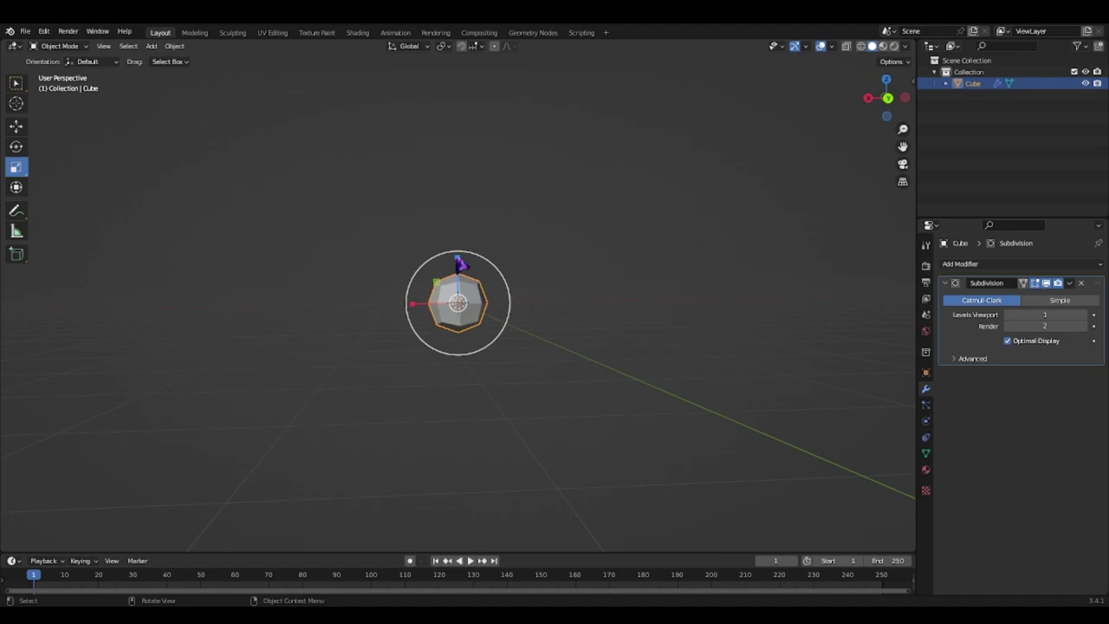
pyautogui.moveTo(460, 262); pyautogui.dragTo(459, 228)
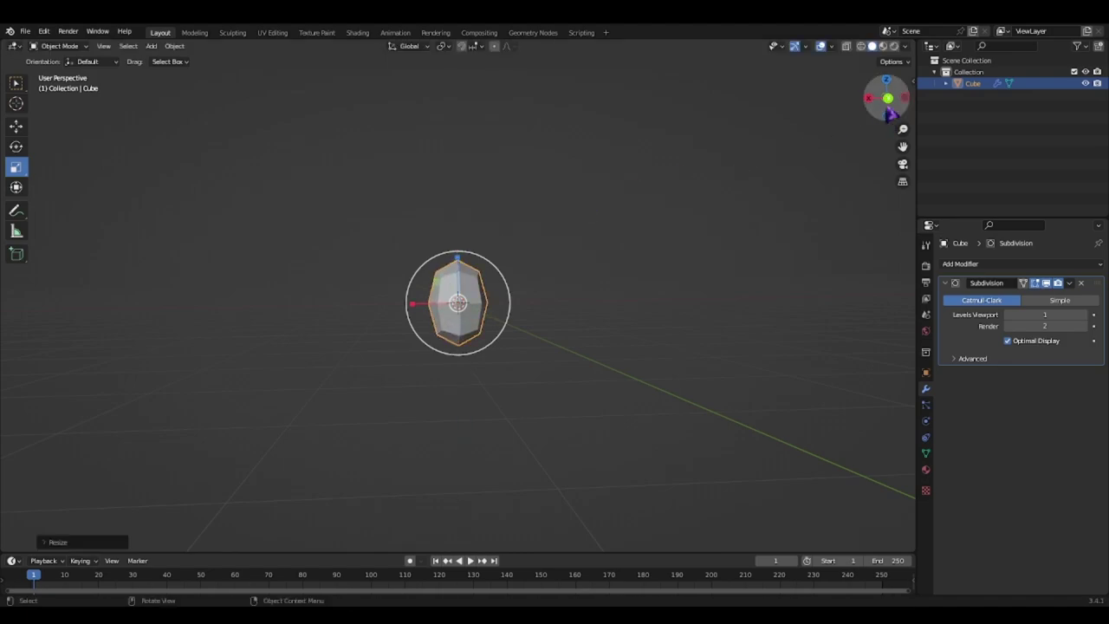
pyautogui.click(911, 113)
pyautogui.moveTo(886, 106); pyautogui.dragTo(563, 303)
# - Switch to Right Orthographic view and duplicate the stretched cube
pyautogui.click(466, 285)
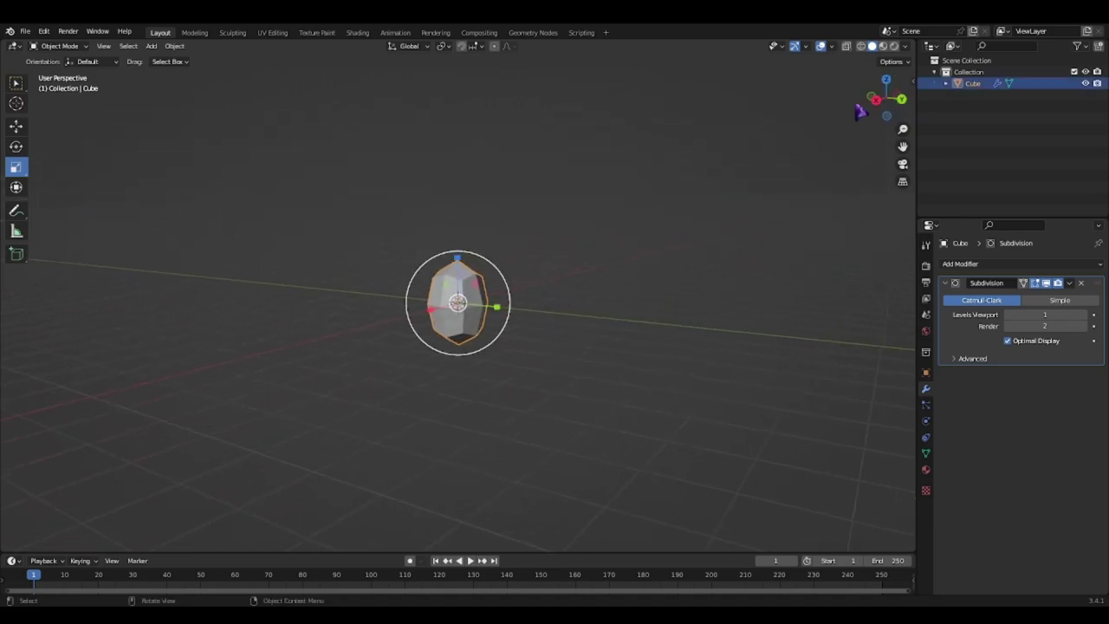
pyautogui.moveTo(882, 95); pyautogui.dragTo(888, 111)
pyautogui.click(884, 102)
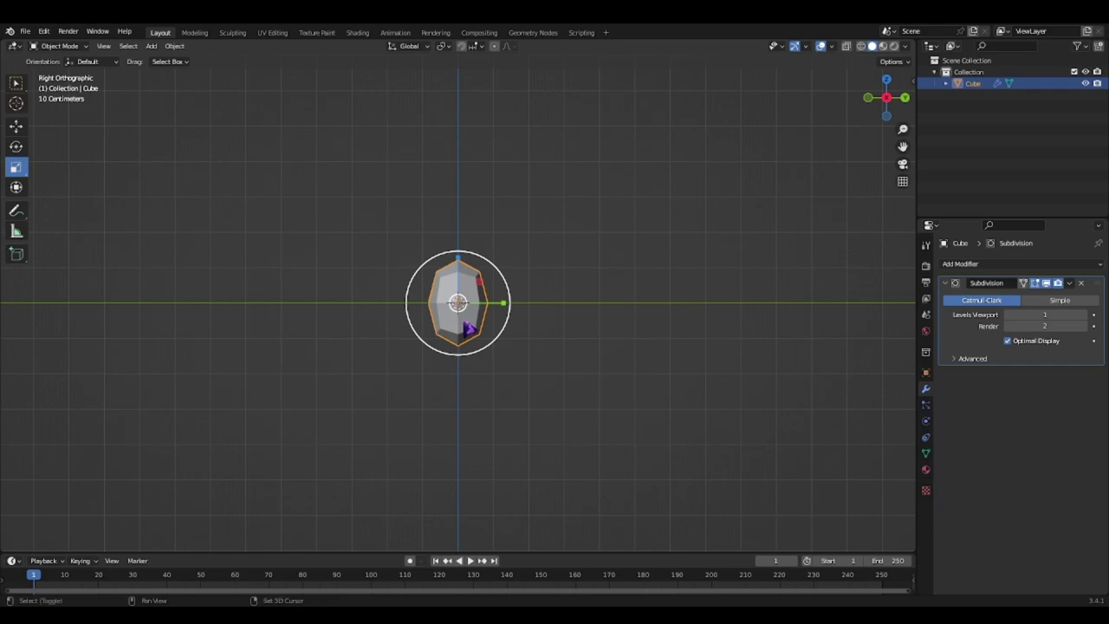
pyautogui.hotkey('shift', 'd')
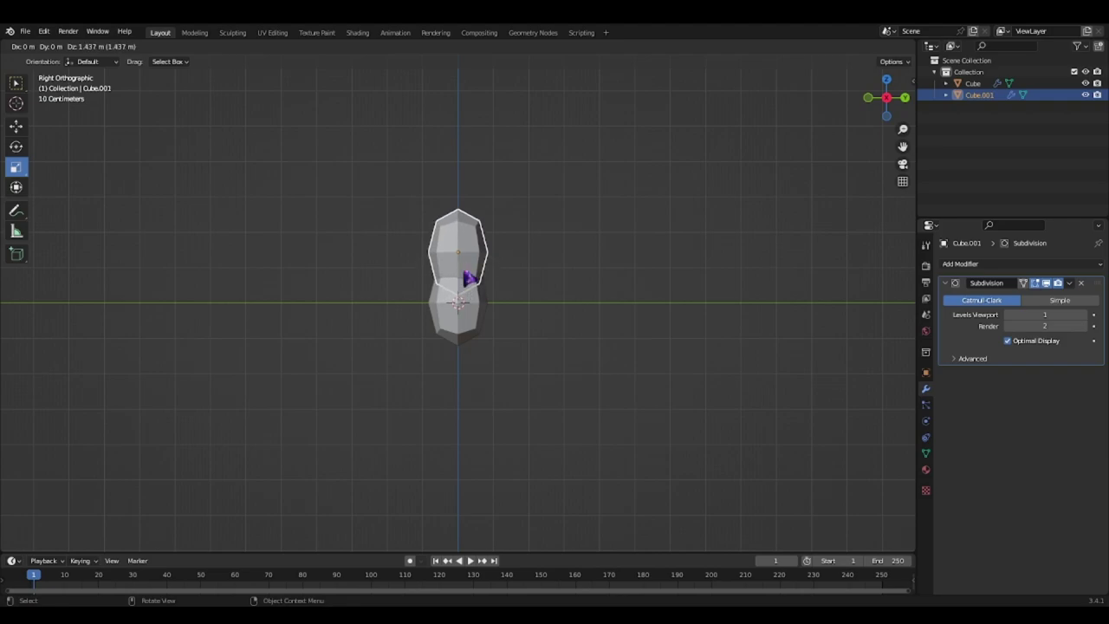
# - Place Cube.001 above the body and shrink it to about 0.72 size
pyautogui.click(468, 277)
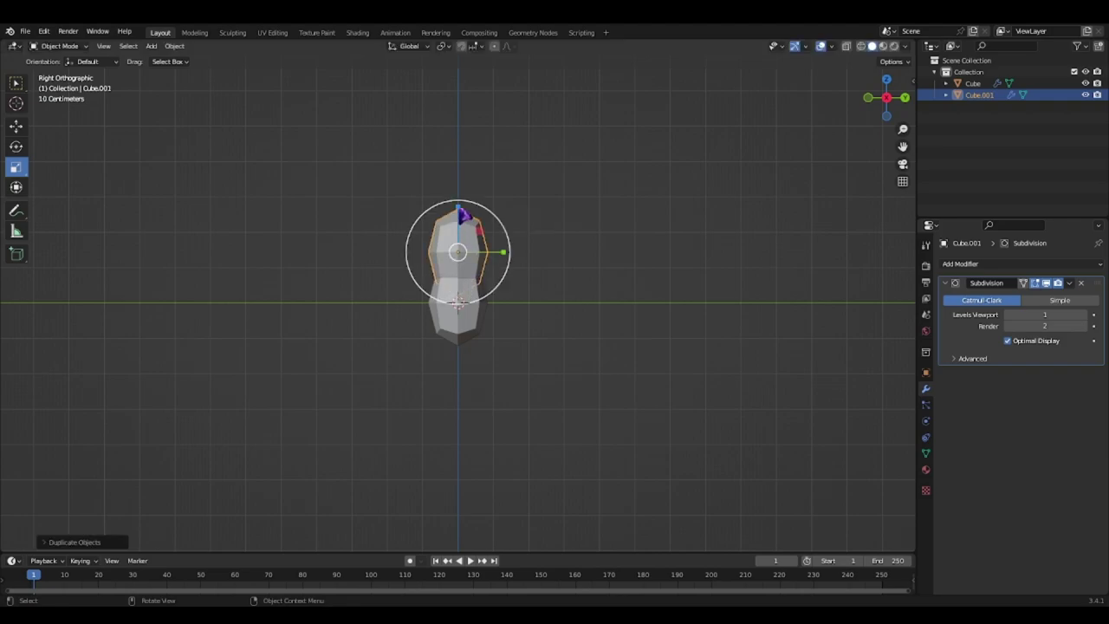
pyautogui.moveTo(462, 214); pyautogui.dragTo(459, 218)
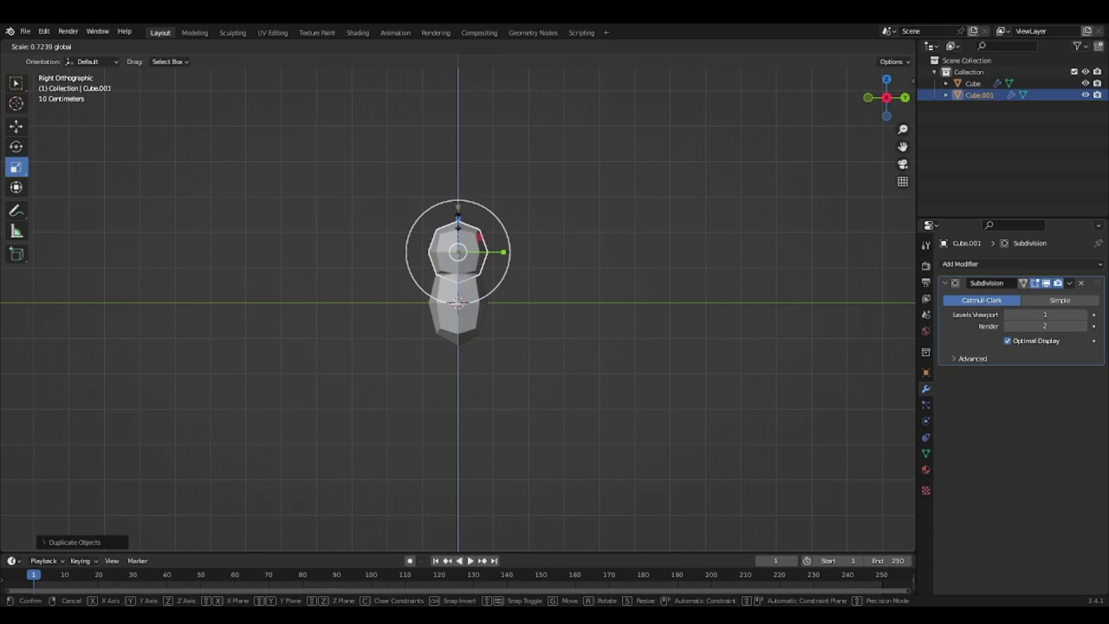
pyautogui.moveTo(459, 217); pyautogui.dragTo(458, 188)
pyautogui.click(15, 130)
pyautogui.click(770, 178)
pyautogui.moveTo(885, 97)
pyautogui.mouseDown()
pyautogui.moveTo(867, 92)
pyautogui.moveTo(881, 113)
pyautogui.moveTo(895, 104)
pyautogui.moveTo(890, 94)
pyautogui.mouseUp()
pyautogui.click(884, 100)
# - Duplicate Cube.001 as Cube.002 and place it beside the body
pyautogui.click(884, 101)
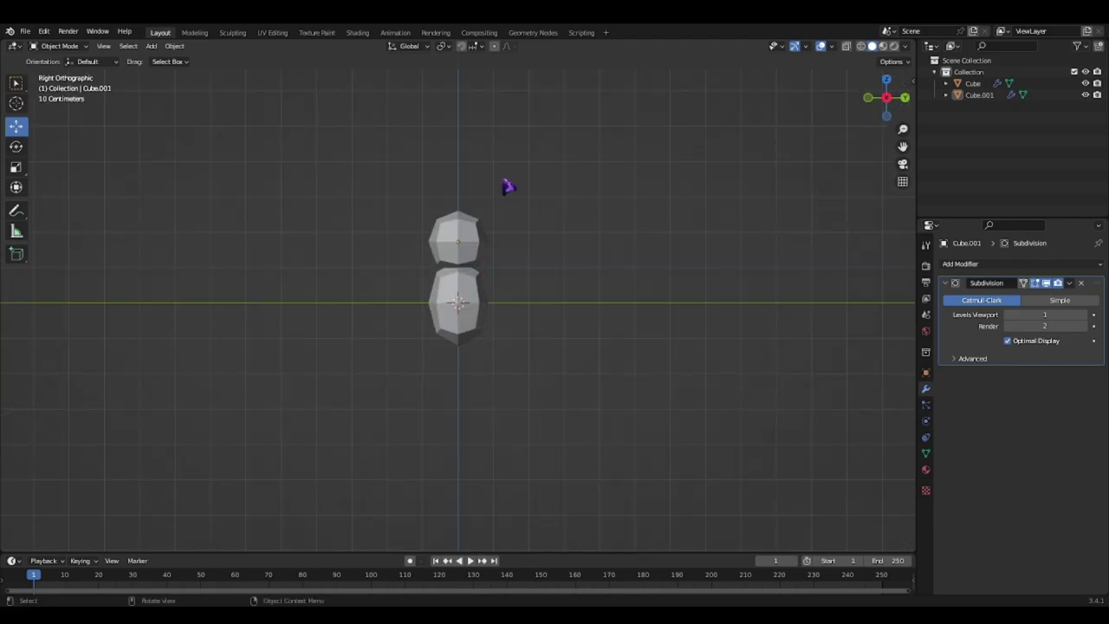
pyautogui.click(469, 248)
pyautogui.hotkey('shift', 'd')
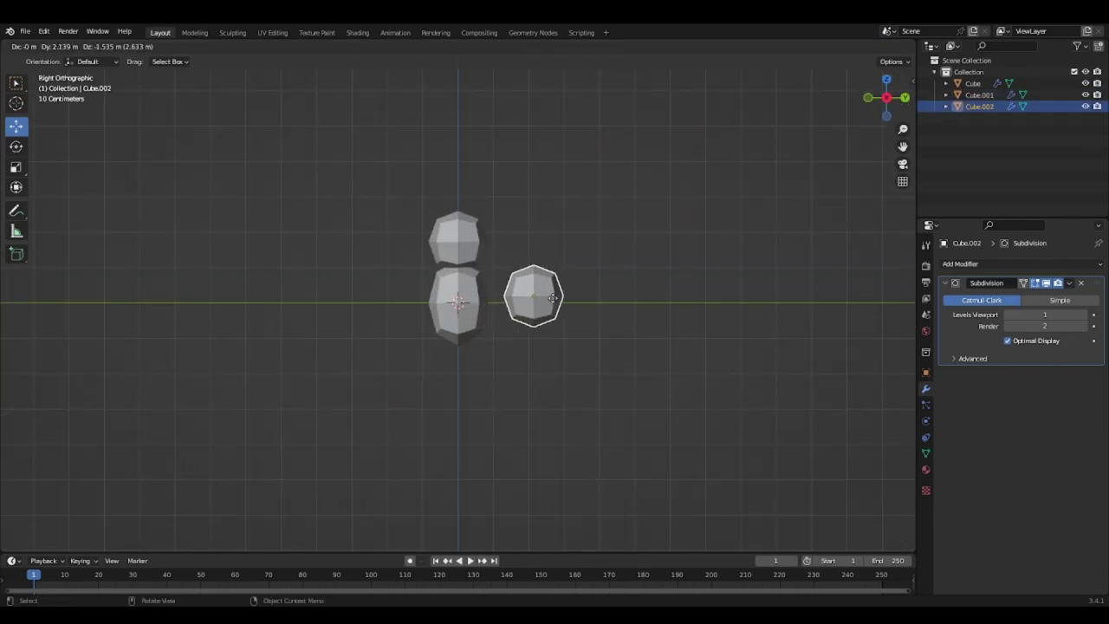
pyautogui.click(530, 289)
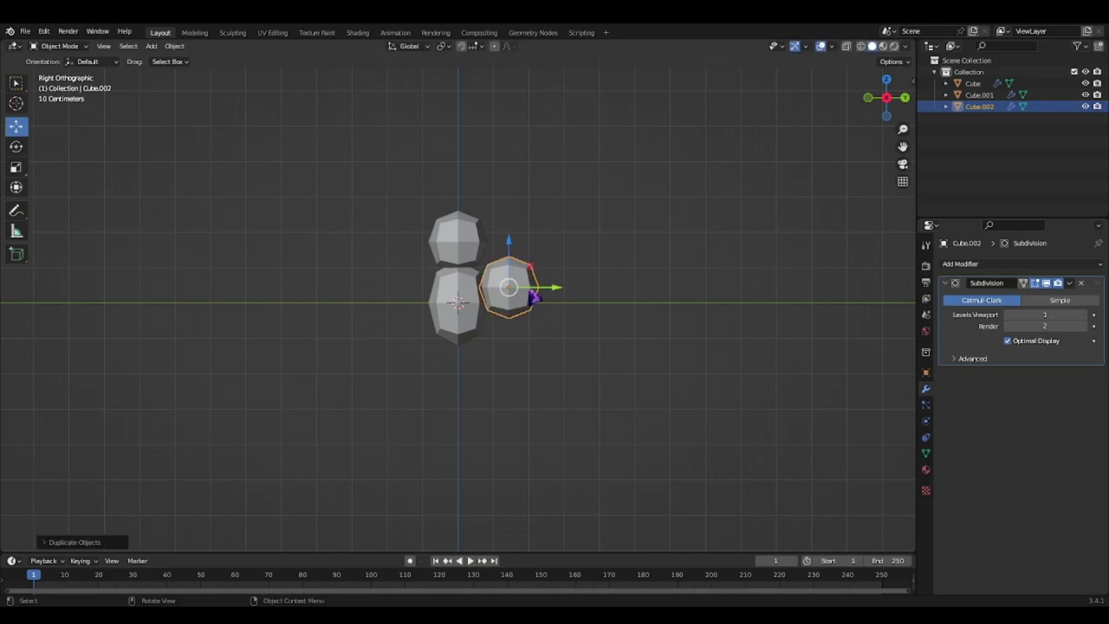
# - Stretch Cube.002 along X into a long upper-arm piece
pyautogui.click(15, 167)
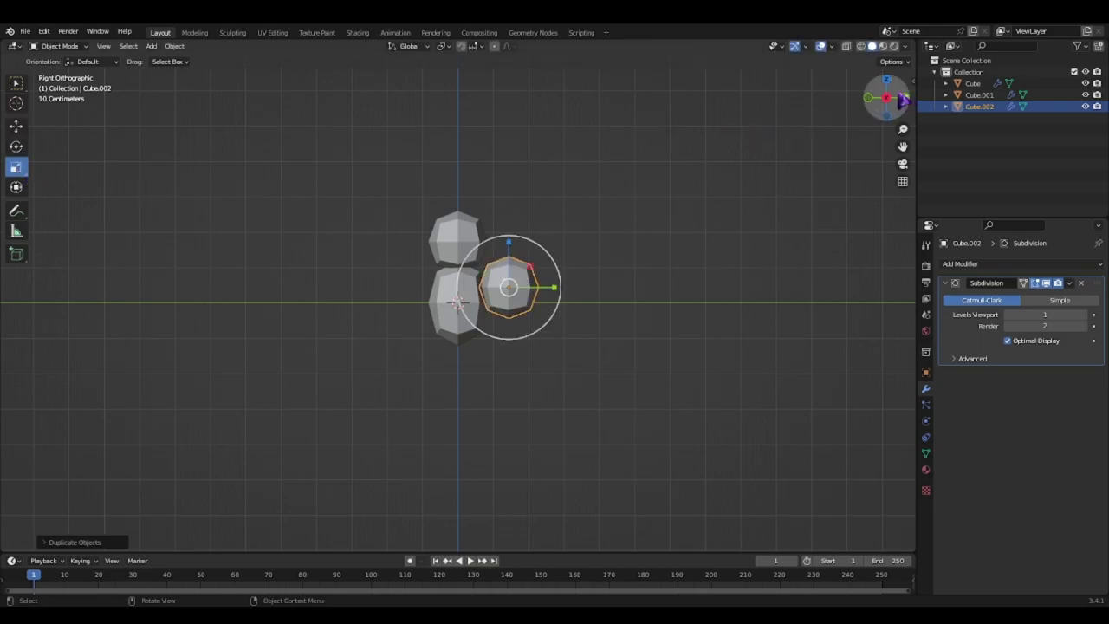
pyautogui.moveTo(889, 97); pyautogui.dragTo(839, 116)
pyautogui.press('s')
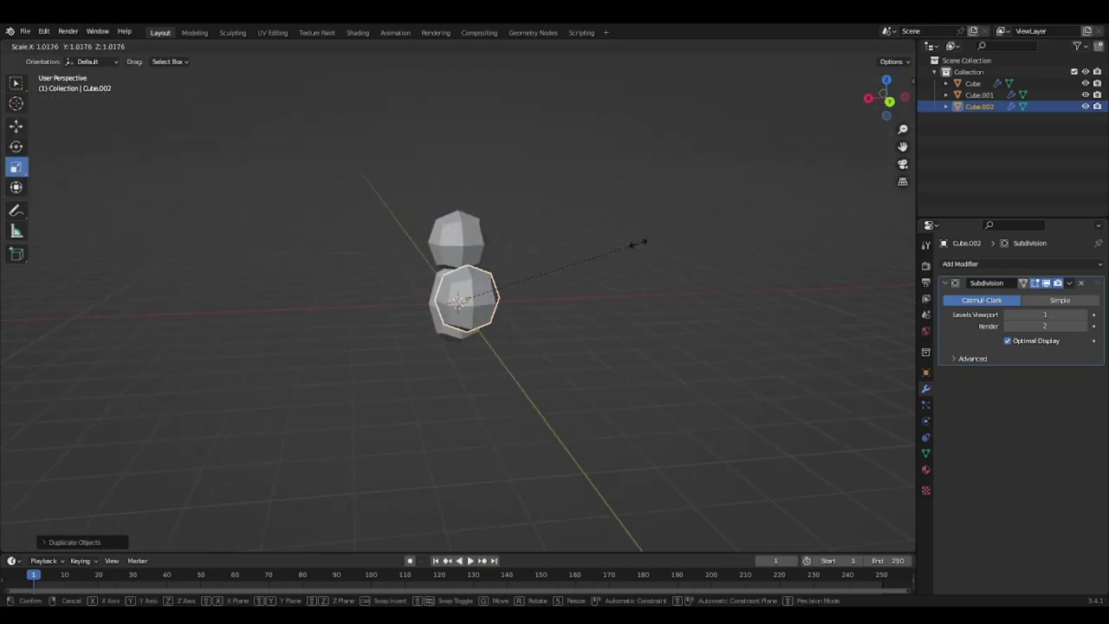
pyautogui.click(548, 280)
pyautogui.moveTo(876, 101); pyautogui.dragTo(771, 160)
pyautogui.moveTo(559, 301); pyautogui.dragTo(564, 291)
pyautogui.rightClick(581, 301)
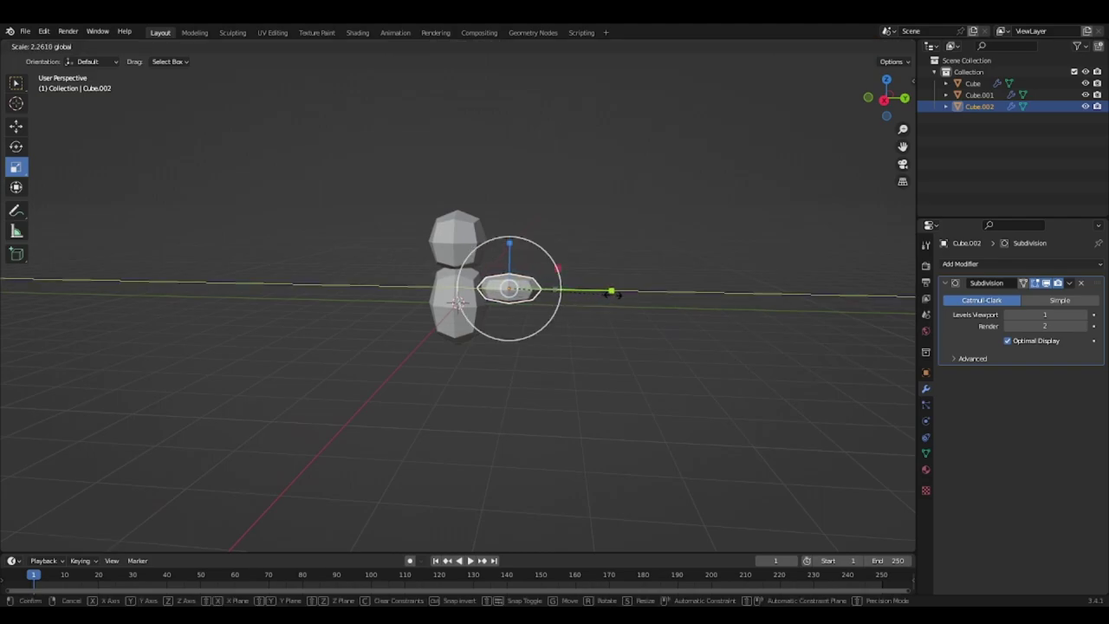
pyautogui.moveTo(623, 293); pyautogui.dragTo(633, 303)
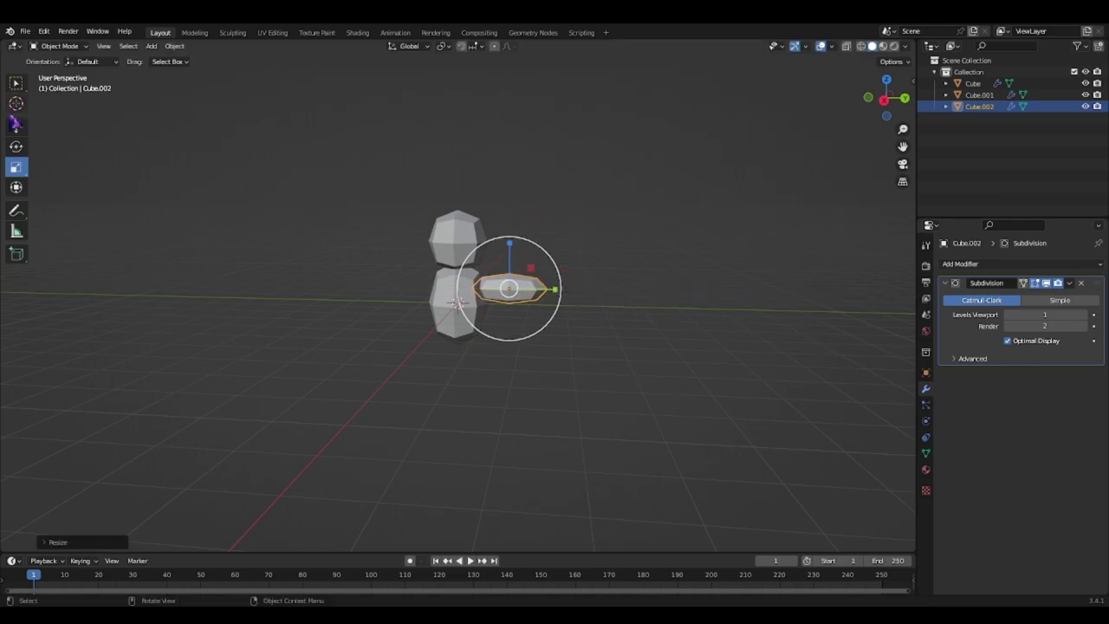
pyautogui.click(16, 124)
pyautogui.moveTo(557, 299); pyautogui.dragTo(559, 298)
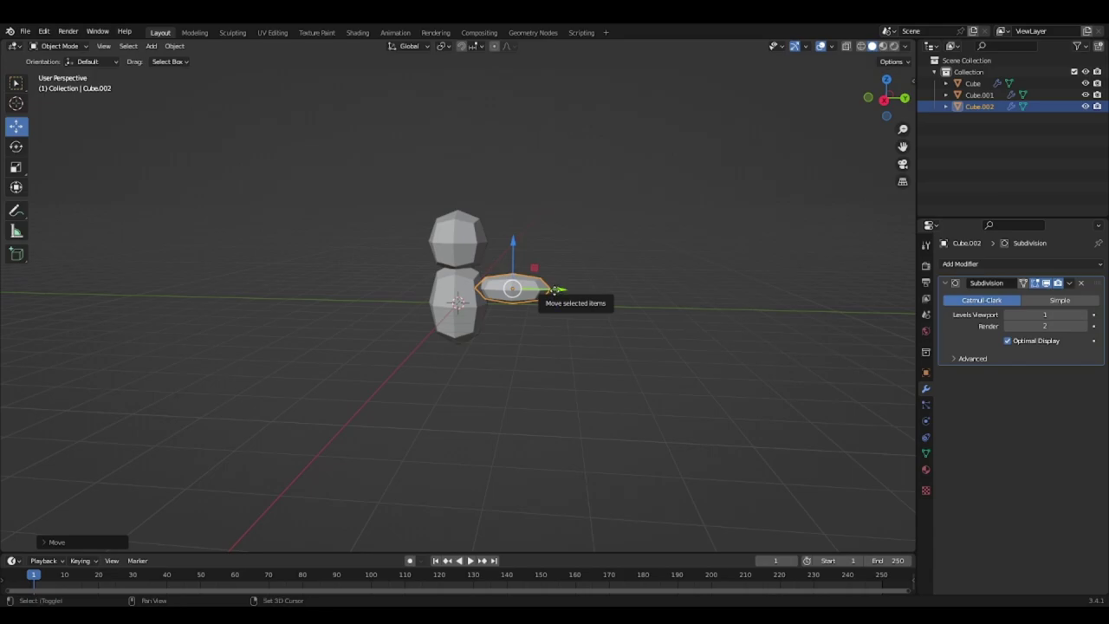
# - Remove a misplaced arm copy and reselect the upper-arm piece in Right Orthographic view
pyautogui.hotkey('shift', 'd')
pyautogui.click(637, 286)
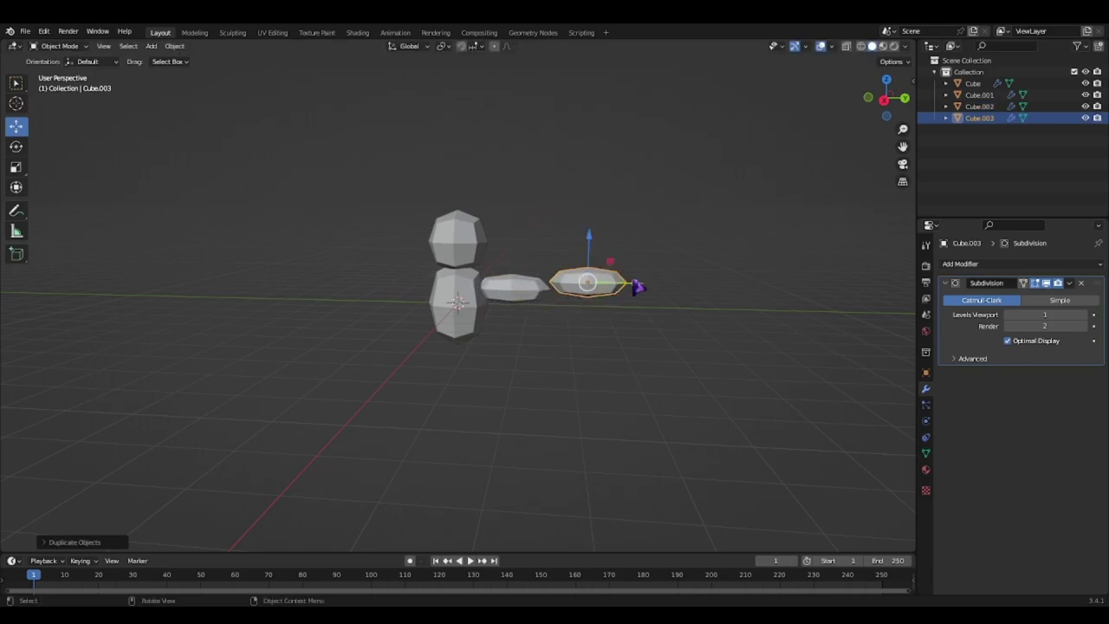
pyautogui.press('Delete')
pyautogui.click(884, 99)
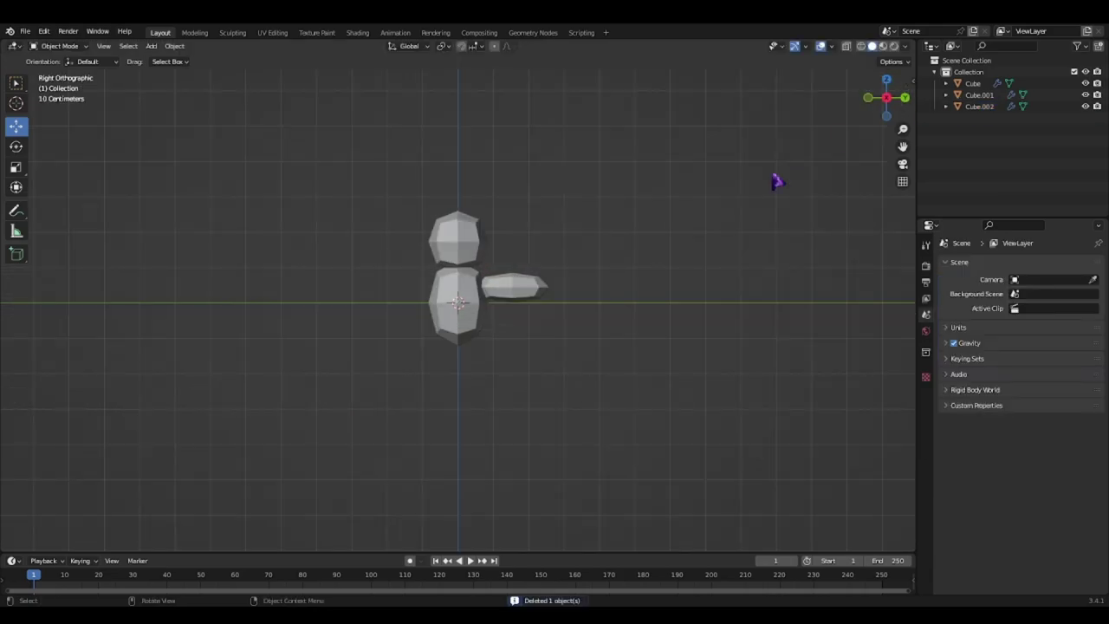
pyautogui.click(524, 291)
pyautogui.hotkey('shift', 's')
pyautogui.click(545, 294)
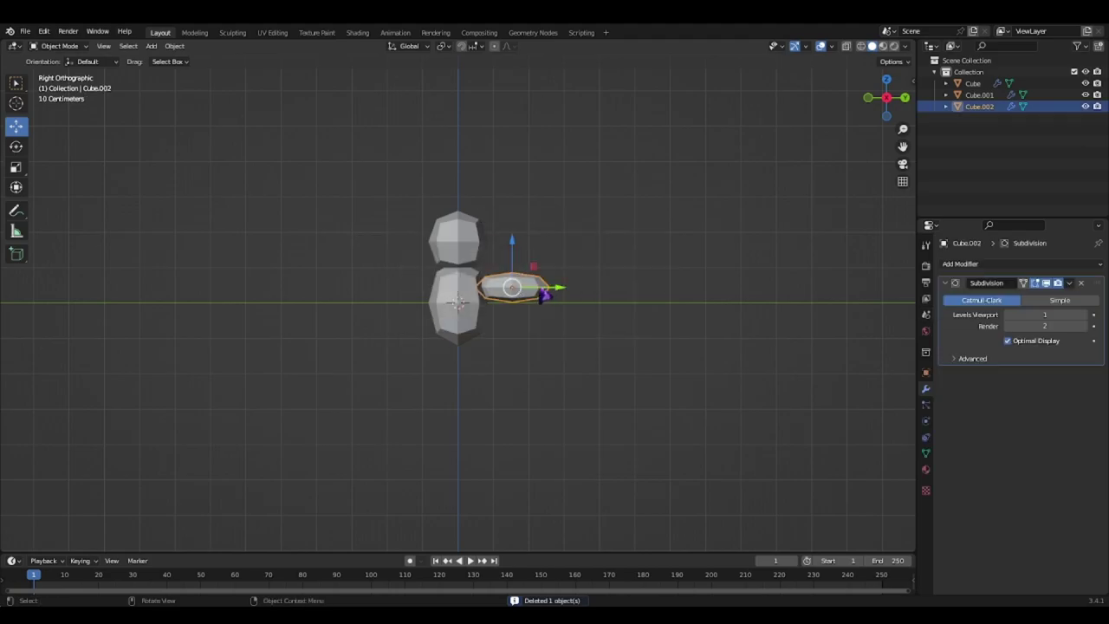
# - Duplicate the upper arm as Cube.003 and set it against the upper arm as a forearm
pyautogui.hotkey('shift', 'd')
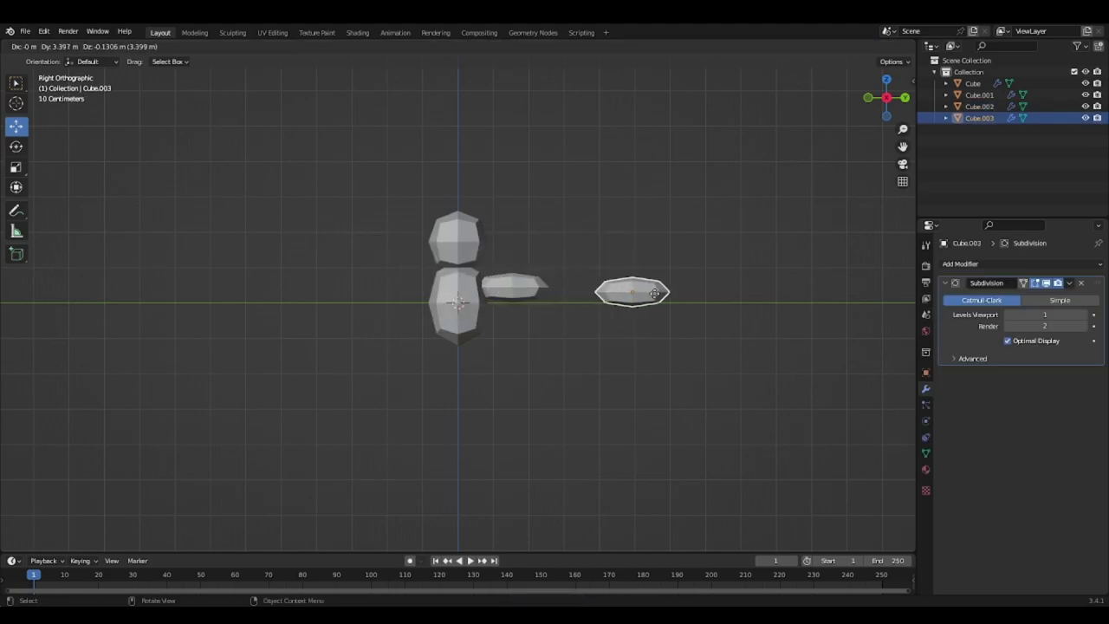
pyautogui.click(598, 291)
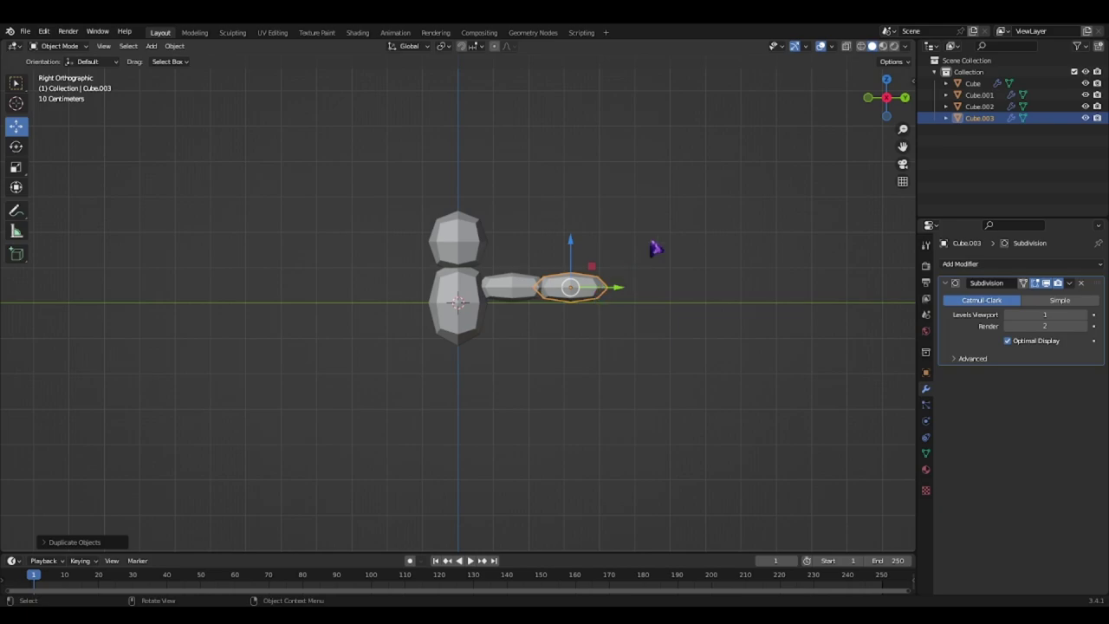
pyautogui.press('g')
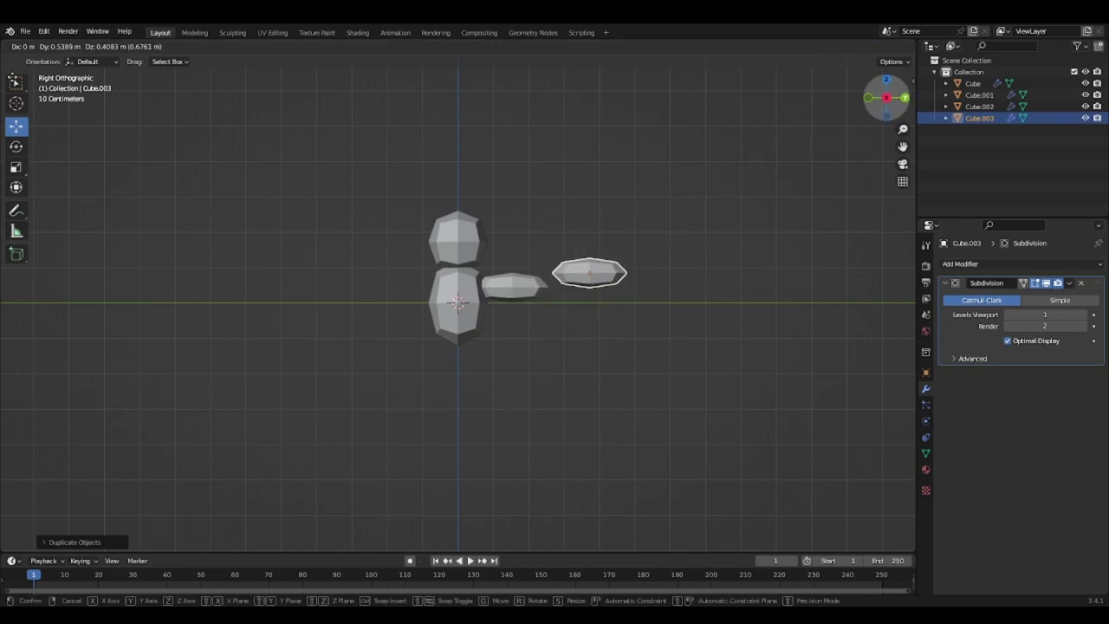
pyautogui.click(906, 89)
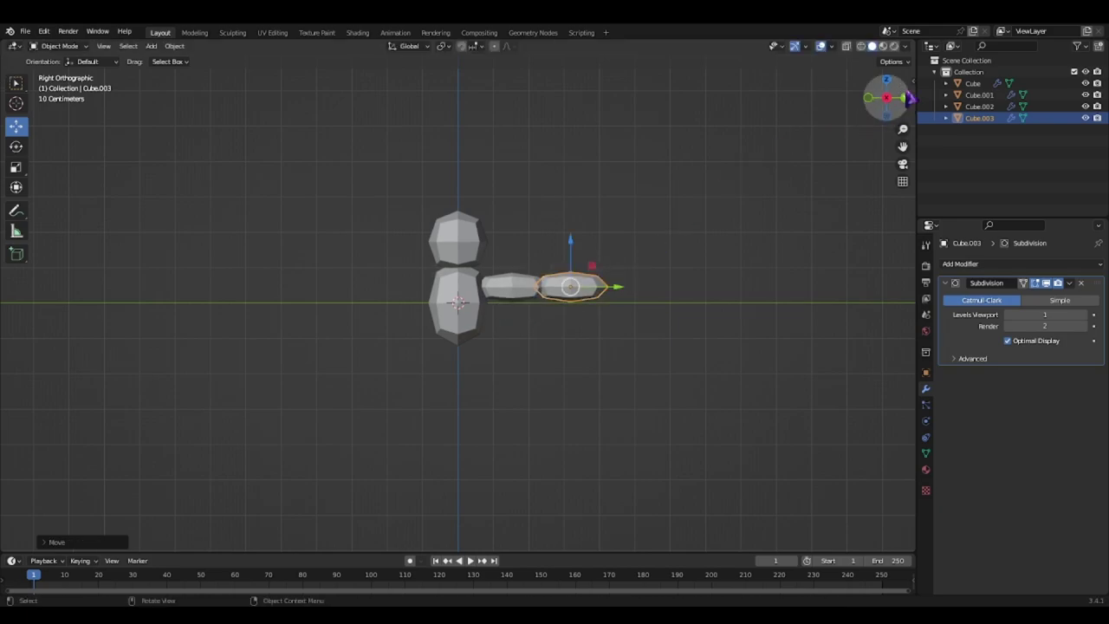
pyautogui.click(726, 216)
pyautogui.moveTo(875, 119)
pyautogui.mouseDown()
pyautogui.moveTo(903, 99)
pyautogui.moveTo(874, 100)
pyautogui.moveTo(896, 103)
pyautogui.moveTo(885, 101)
pyautogui.mouseUp()
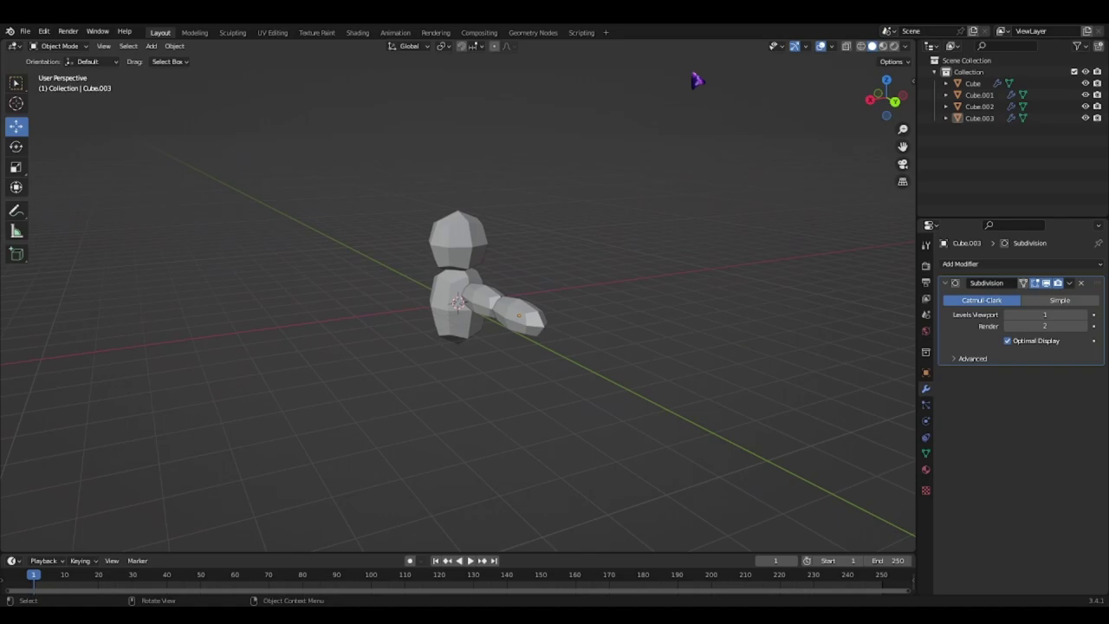
# - Add a UV Sphere, move it near the forearm's end and shrink it
pyautogui.click(151, 46)
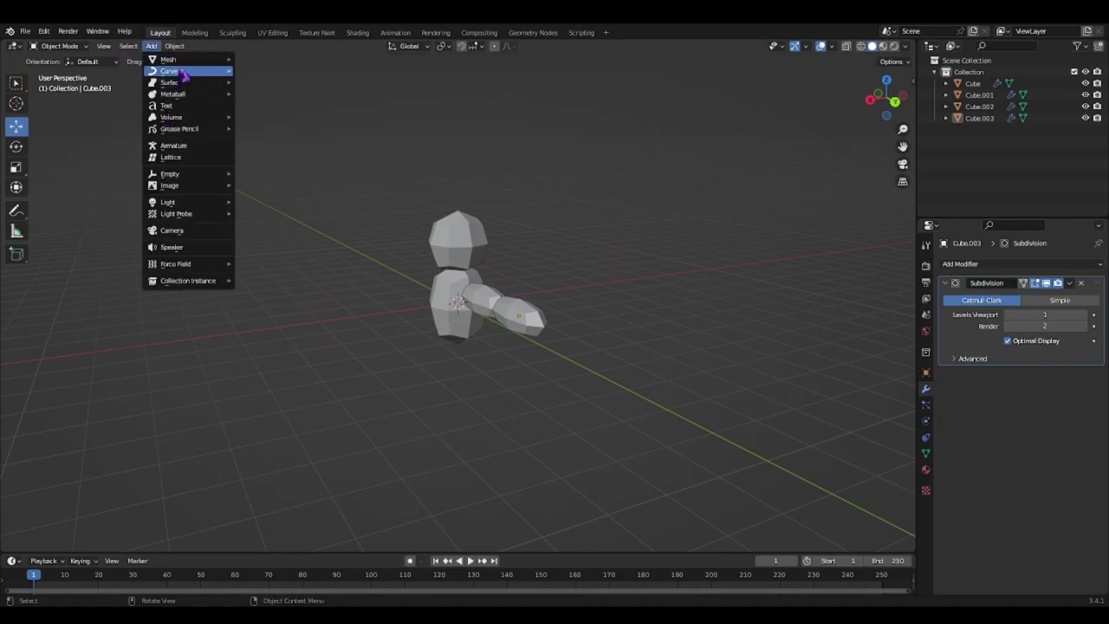
pyautogui.moveTo(177, 60)
pyautogui.click(262, 94)
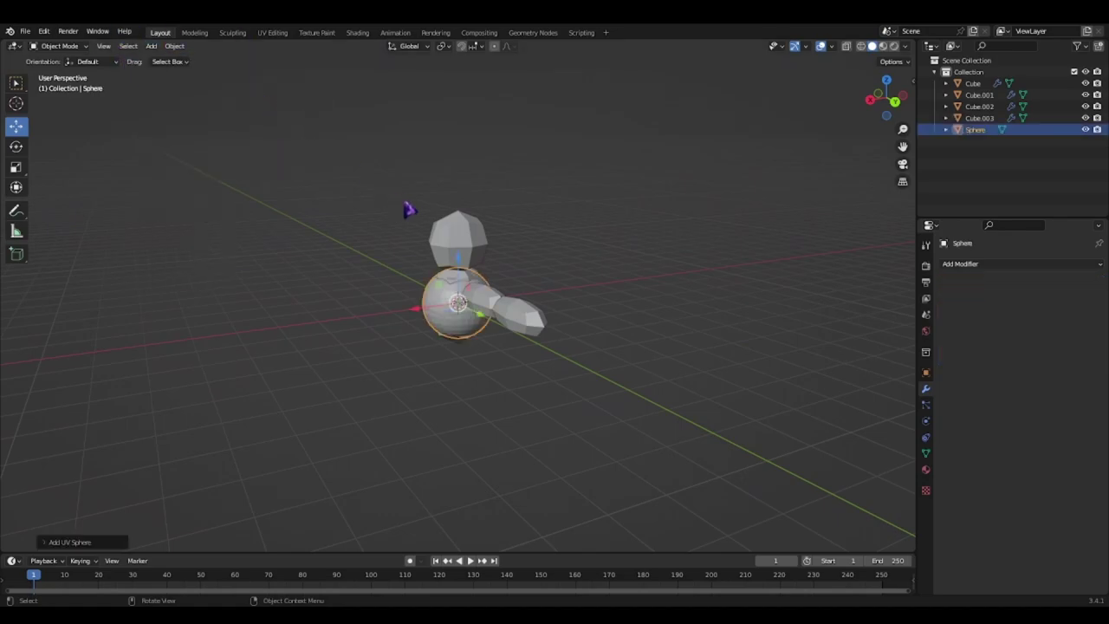
pyautogui.moveTo(889, 94); pyautogui.dragTo(892, 109)
pyautogui.press('g')
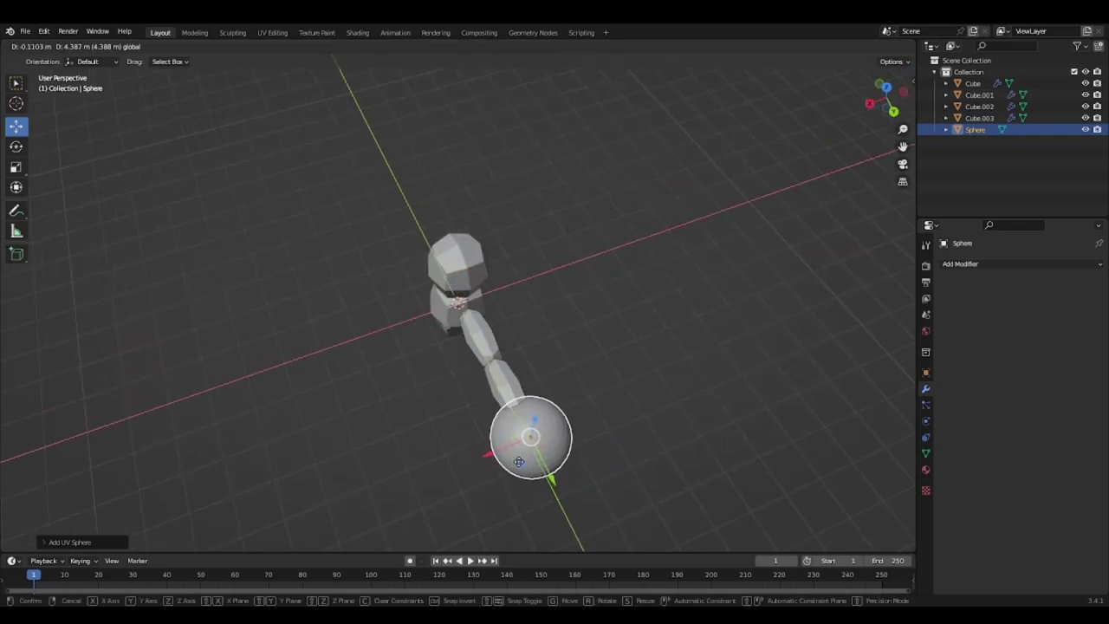
pyautogui.click(511, 453)
pyautogui.press('s')
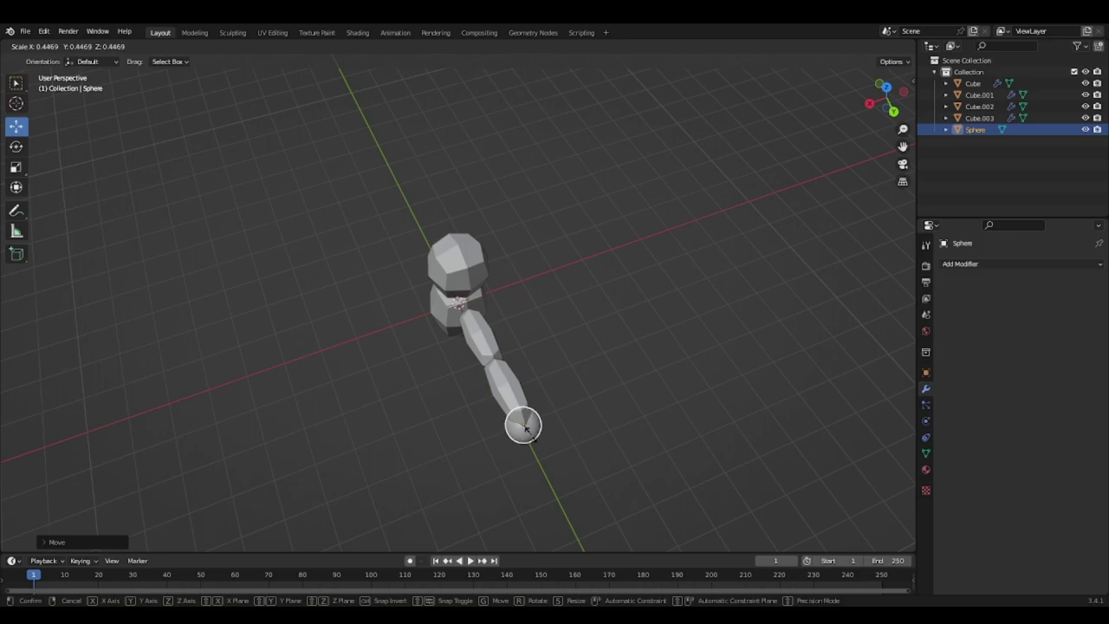
pyautogui.click(523, 424)
# - Position the small sphere on the forearm tip as the hand
pyautogui.moveTo(891, 108); pyautogui.dragTo(581, 288)
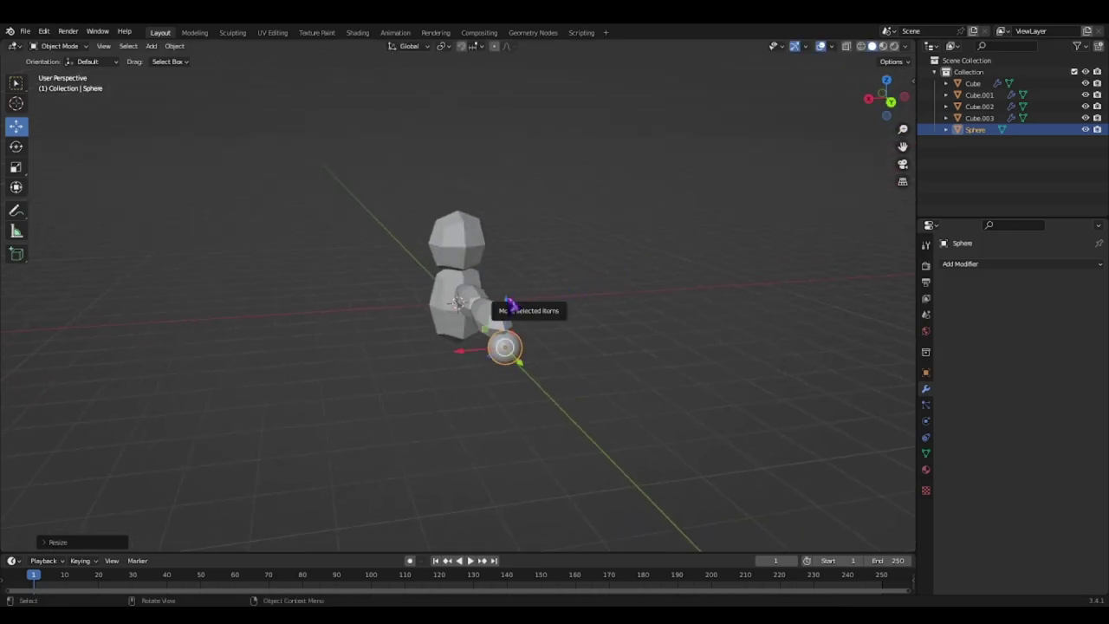
pyautogui.moveTo(511, 303); pyautogui.dragTo(547, 278)
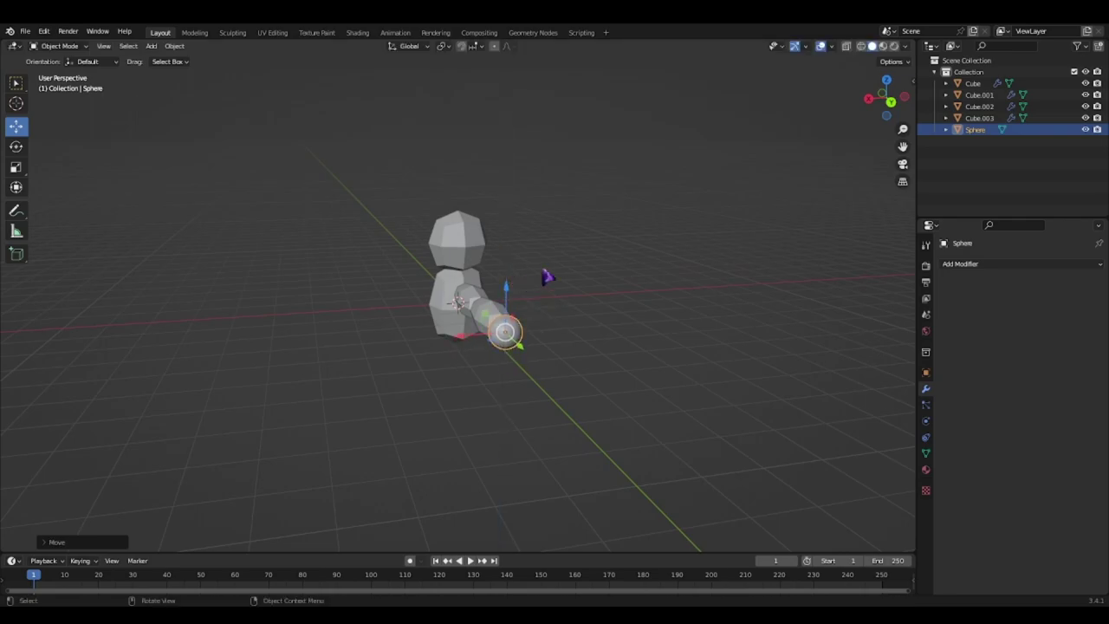
pyautogui.moveTo(884, 98); pyautogui.dragTo(861, 117)
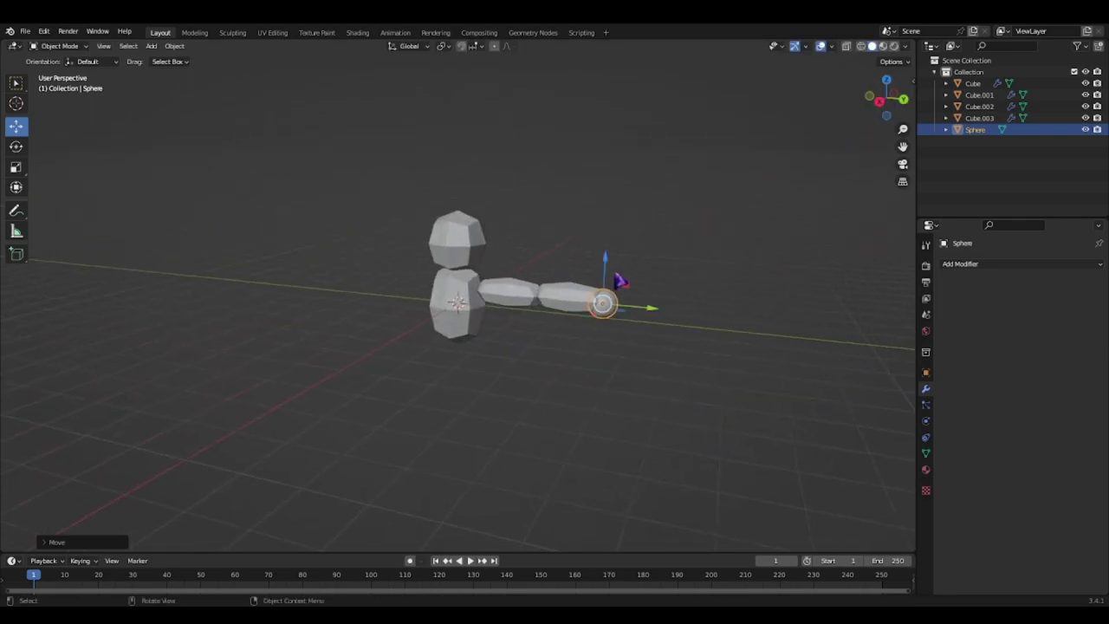
pyautogui.moveTo(629, 291); pyautogui.dragTo(632, 279)
pyautogui.moveTo(886, 99); pyautogui.dragTo(834, 106)
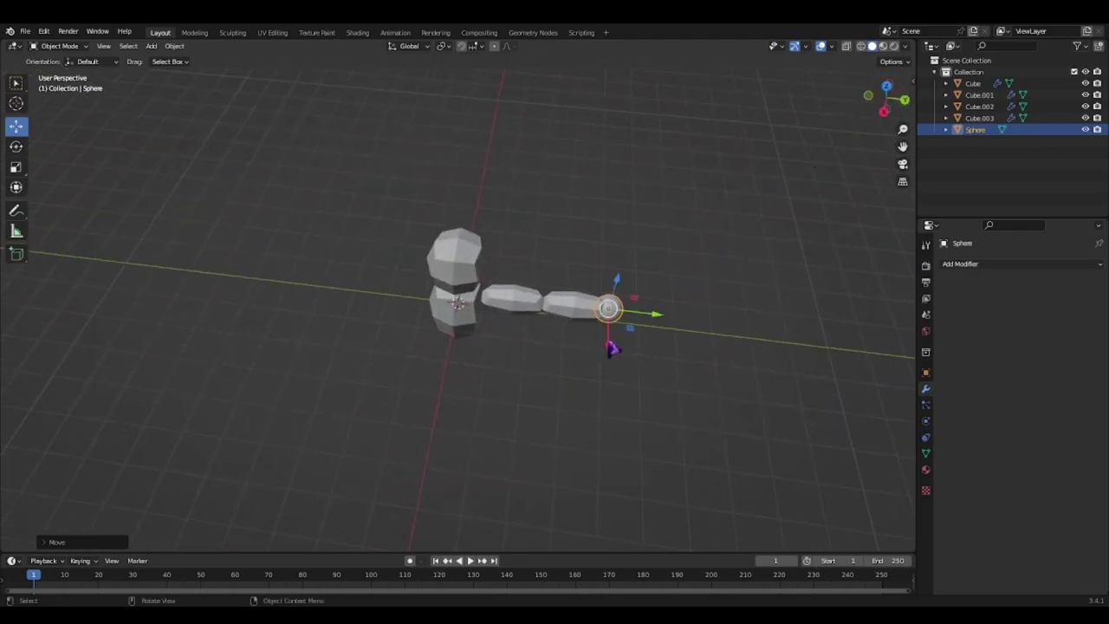
pyautogui.moveTo(612, 349); pyautogui.dragTo(663, 319)
pyautogui.press('z')
pyautogui.press('y')
pyautogui.click(549, 372)
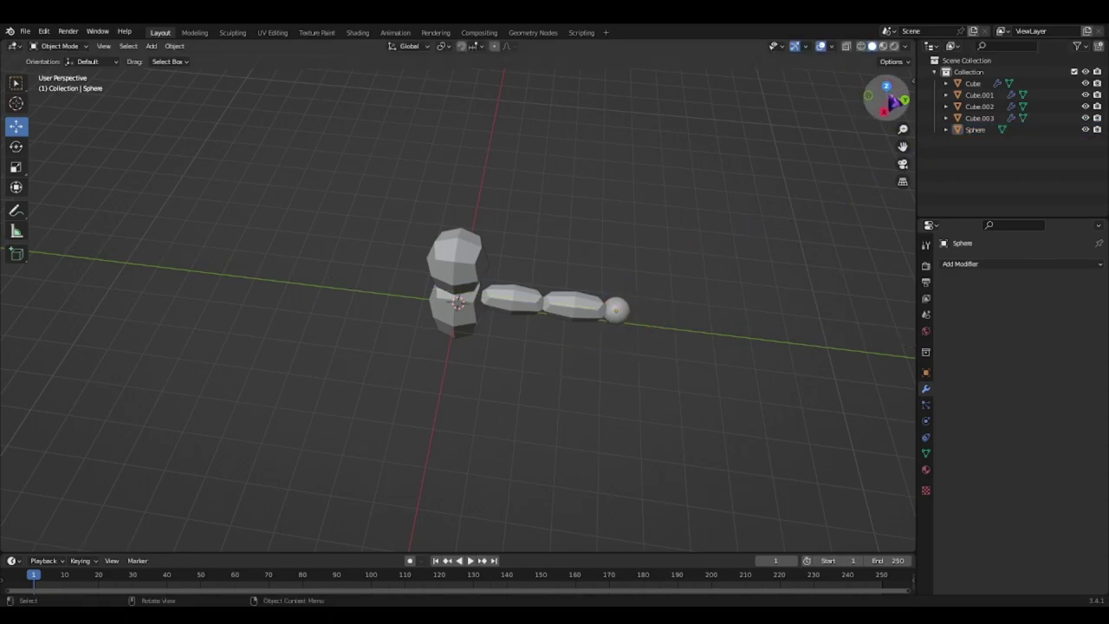
# - Try shrinking the head cube, then undo the resize
pyautogui.moveTo(885, 99); pyautogui.dragTo(891, 83)
pyautogui.click(467, 236)
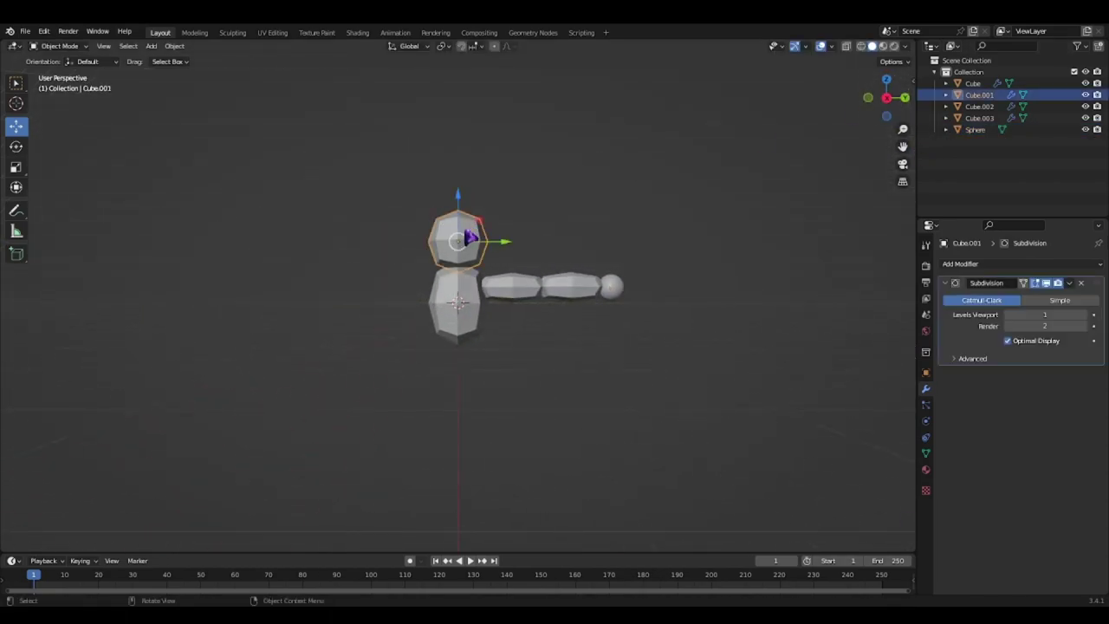
pyautogui.press('s')
pyautogui.moveTo(460, 239)
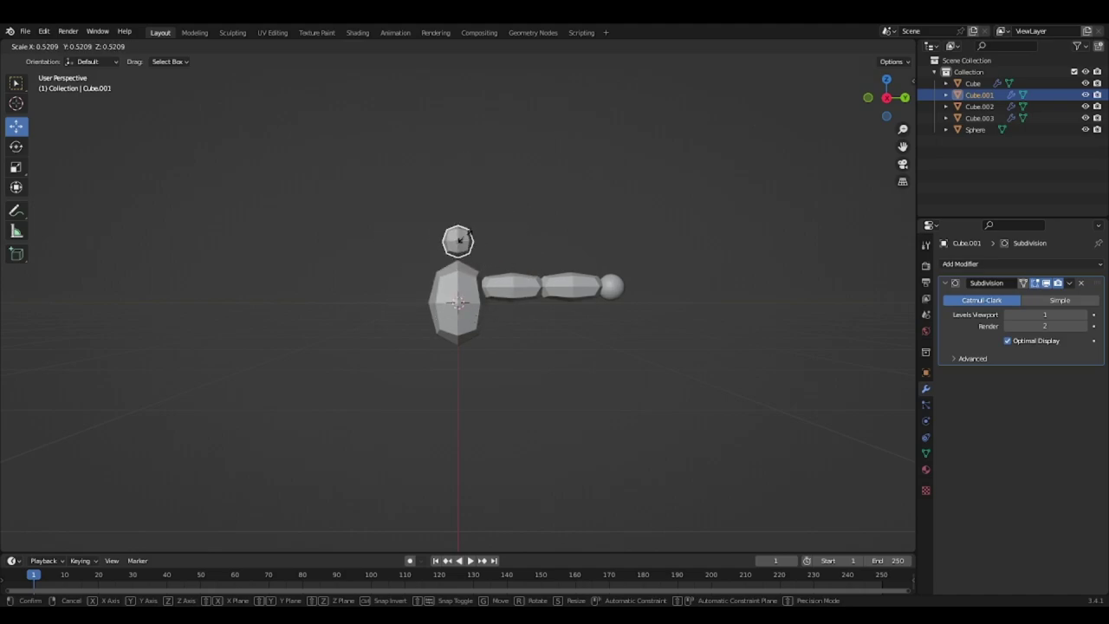
pyautogui.click(416, 242)
pyautogui.hotkey('ctrl', 'z')
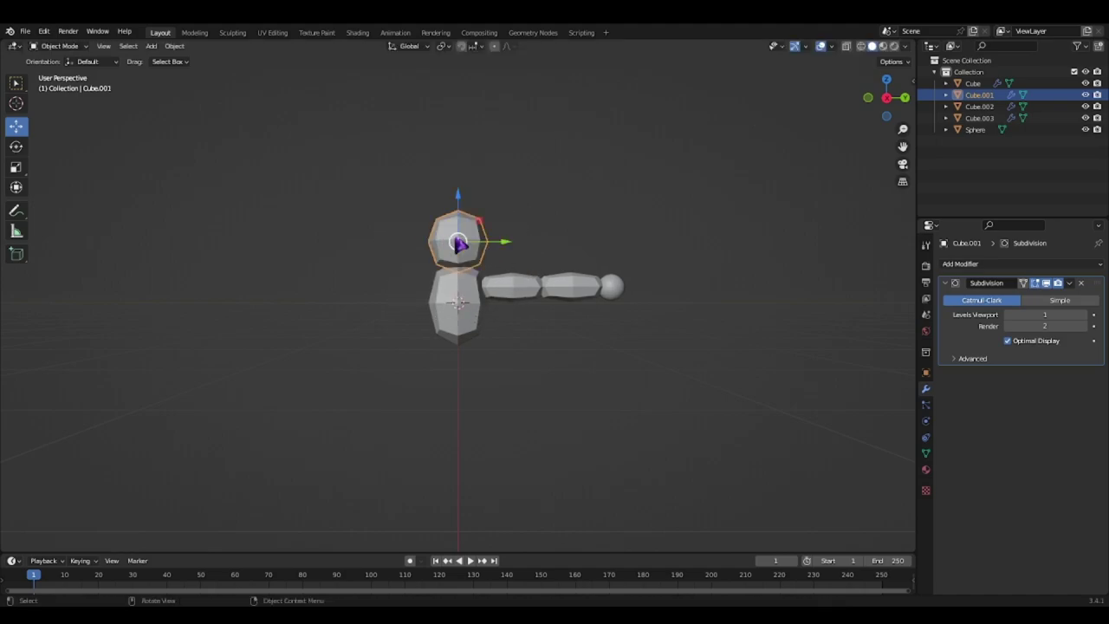
# - Duplicate the head cube to the body's left side, shrink it and stretch it along Y
pyautogui.hotkey('shift', 'd')
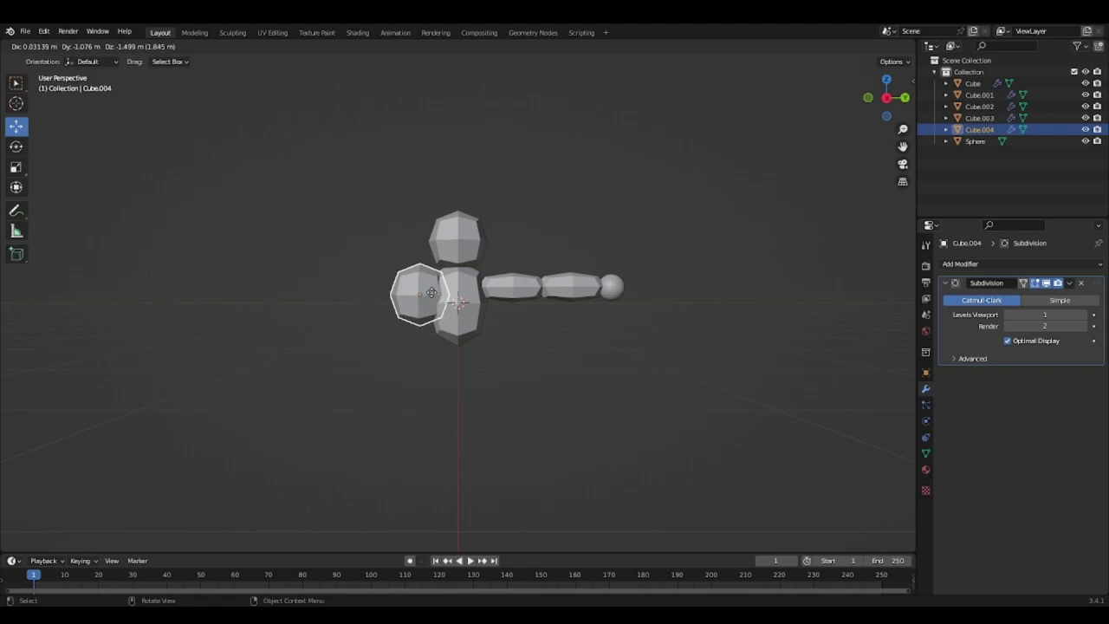
pyautogui.click(430, 288)
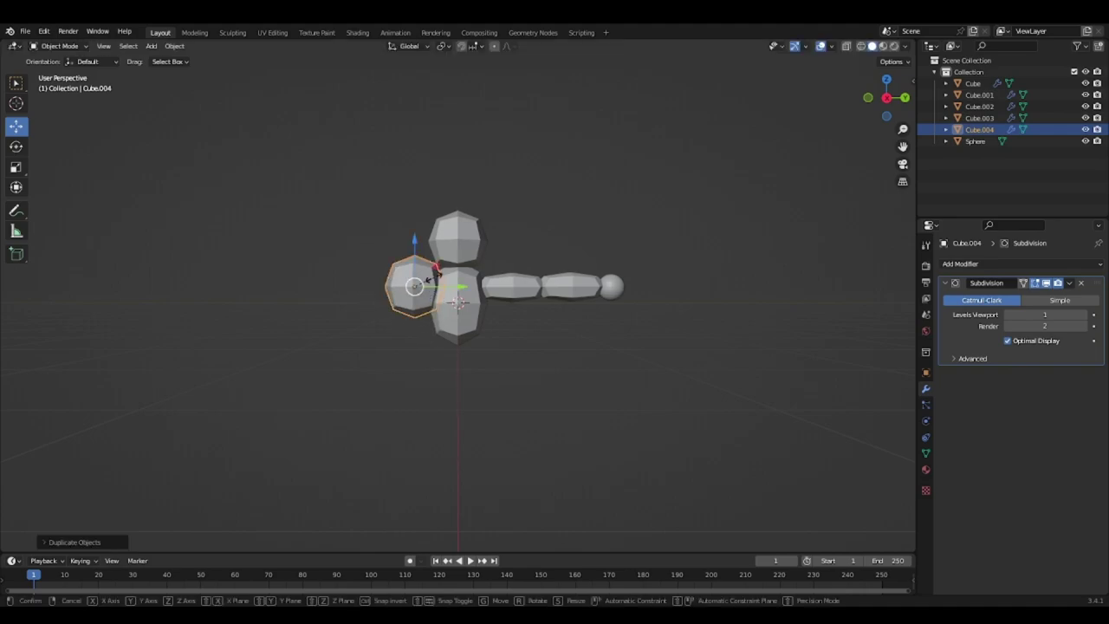
pyautogui.press('s')
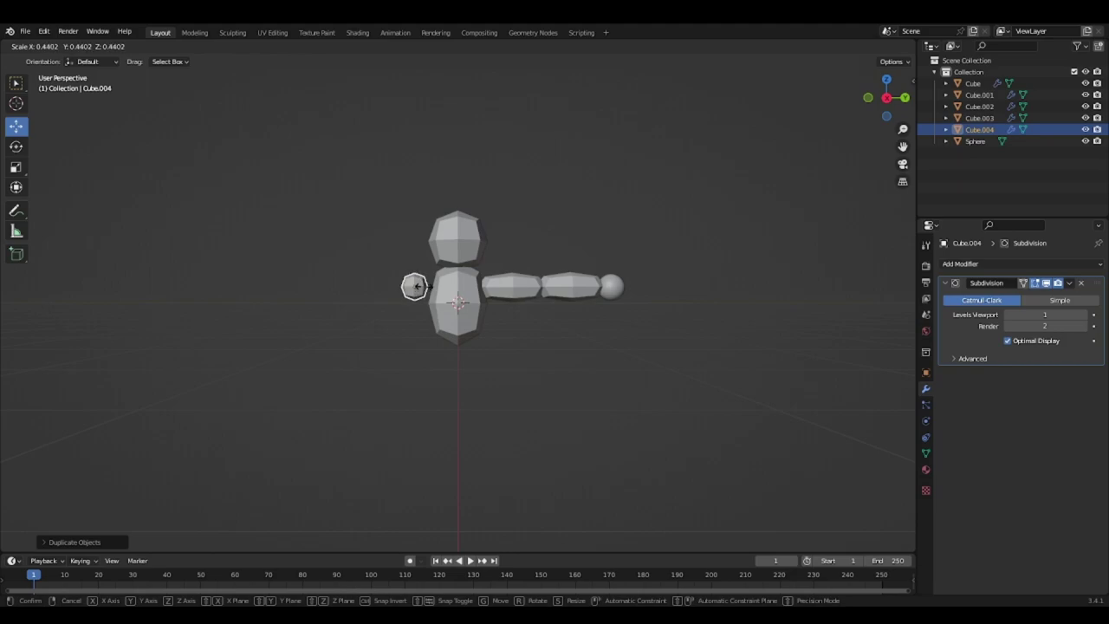
pyautogui.click(417, 286)
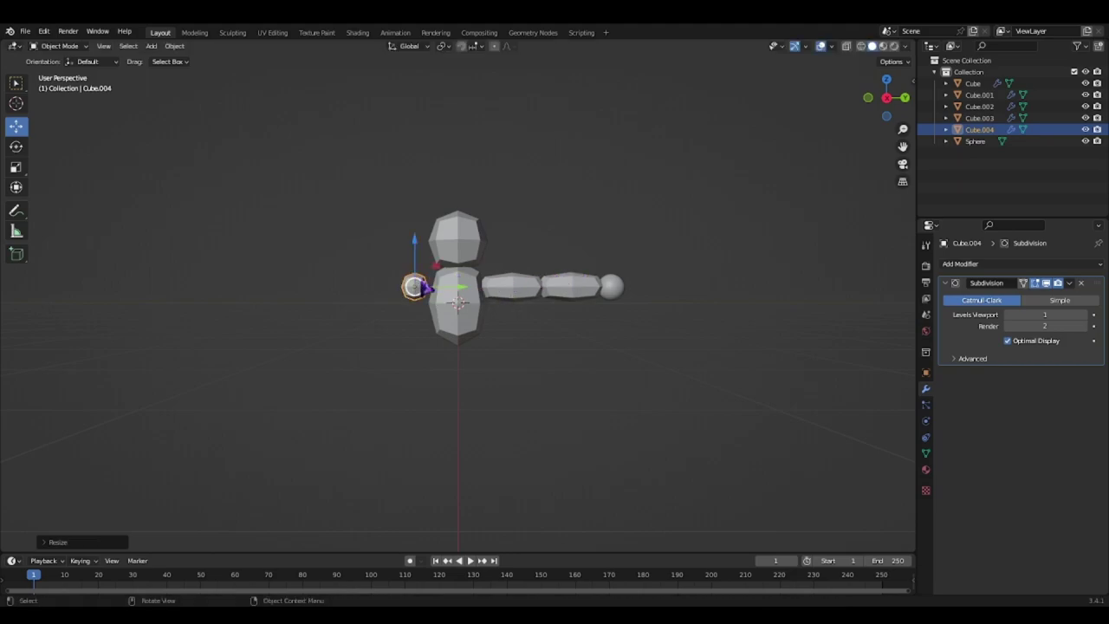
pyautogui.click(15, 166)
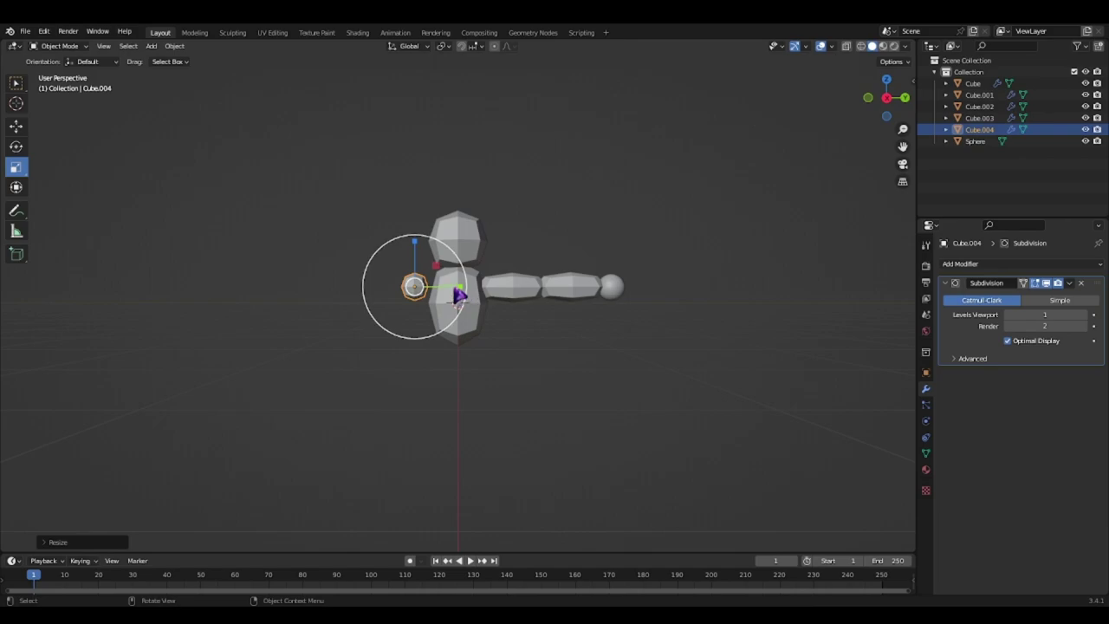
pyautogui.moveTo(459, 287)
pyautogui.mouseDown()
pyautogui.moveTo(523, 301)
pyautogui.moveTo(453, 291)
pyautogui.mouseUp()
pyautogui.click(15, 125)
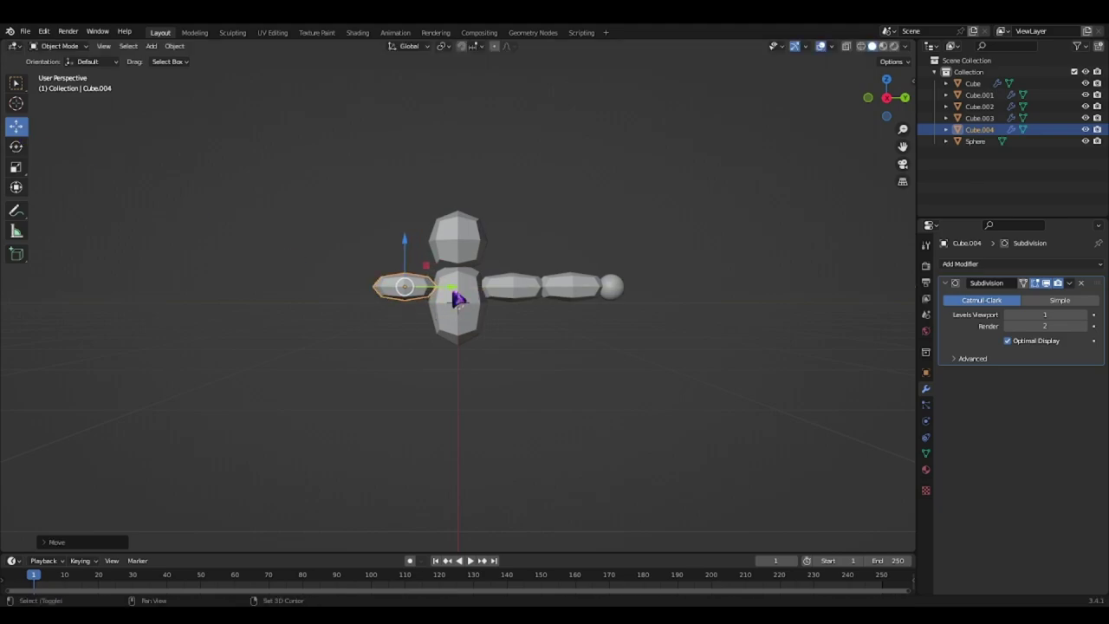
# - Duplicate the arm segment and copy the hand sphere as Sphere.001 onto the left arm's end
pyautogui.hotkey('shift', 'd')
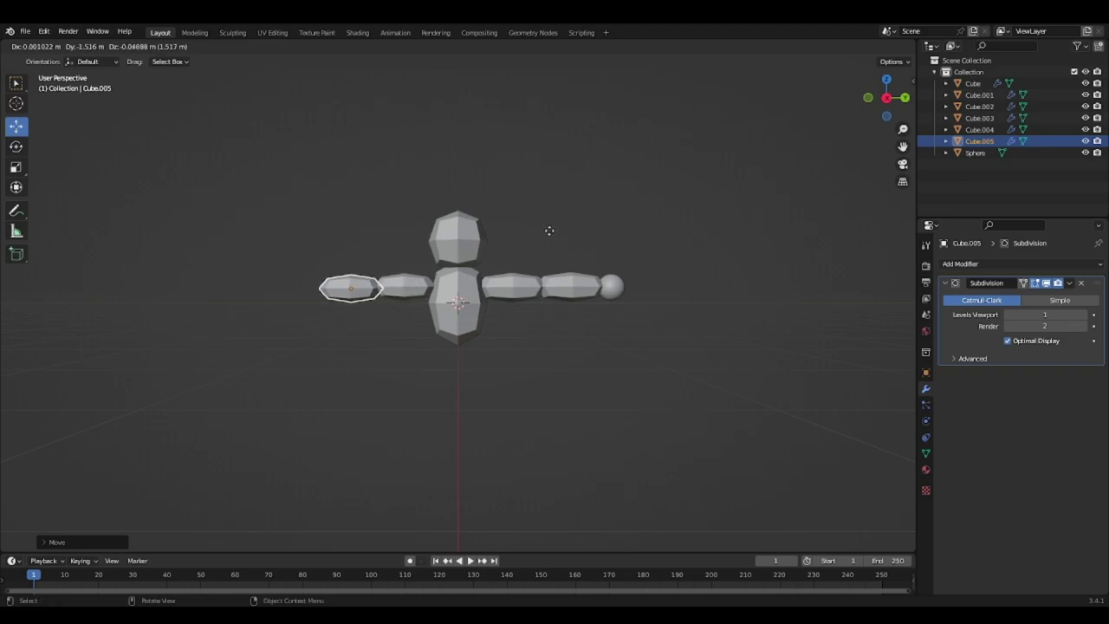
pyautogui.click(553, 239)
pyautogui.click(609, 286)
pyautogui.hotkey('shift', 'd')
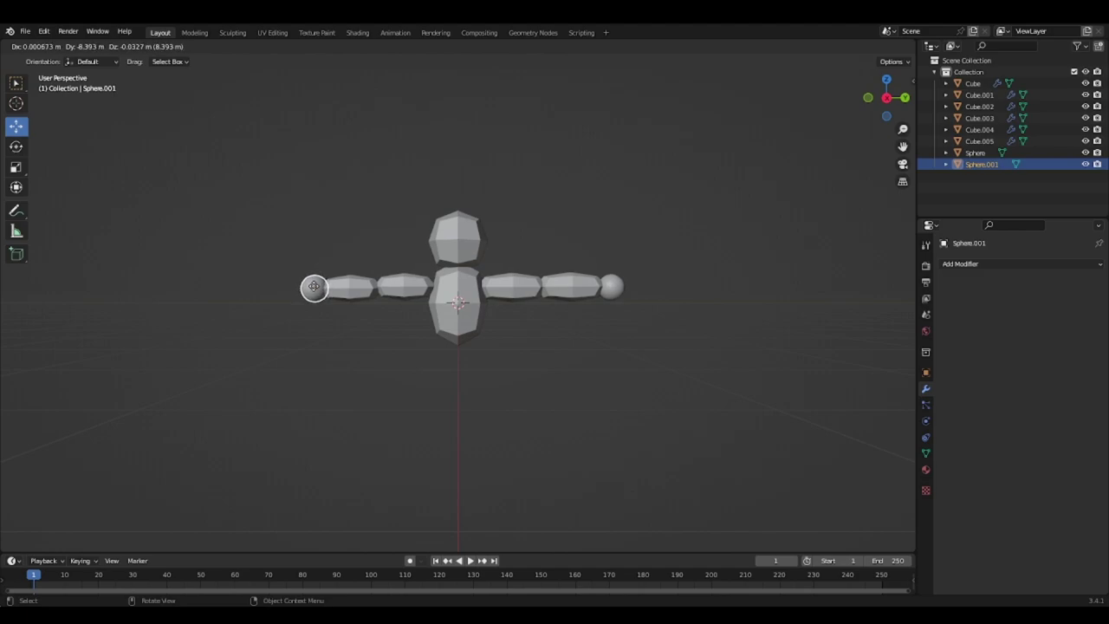
pyautogui.click(316, 291)
pyautogui.click(396, 186)
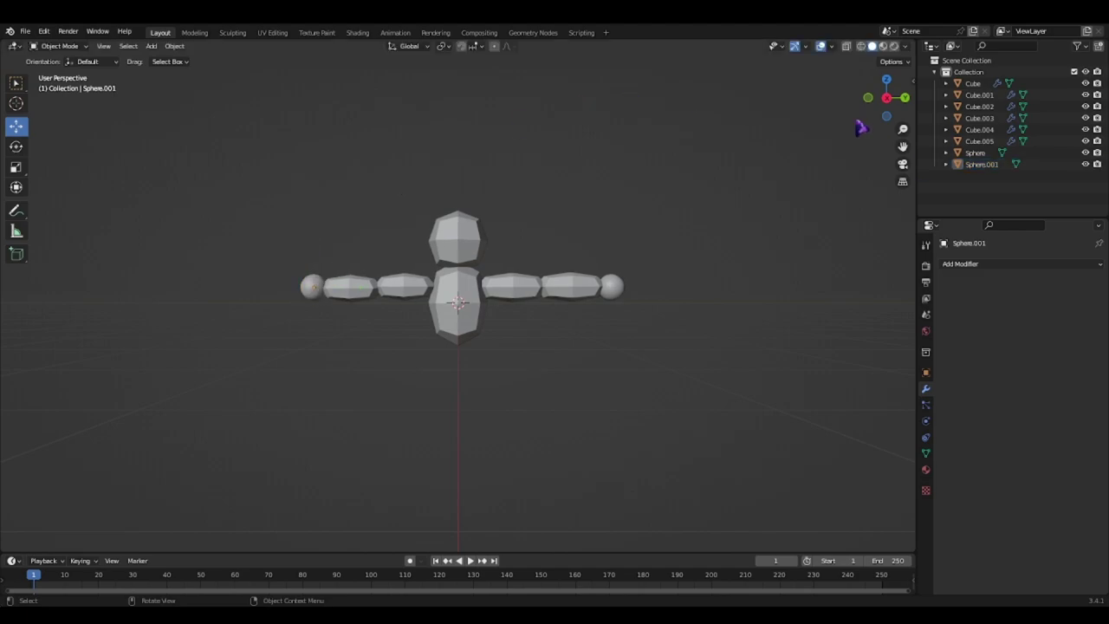
pyautogui.moveTo(866, 117); pyautogui.dragTo(908, 100)
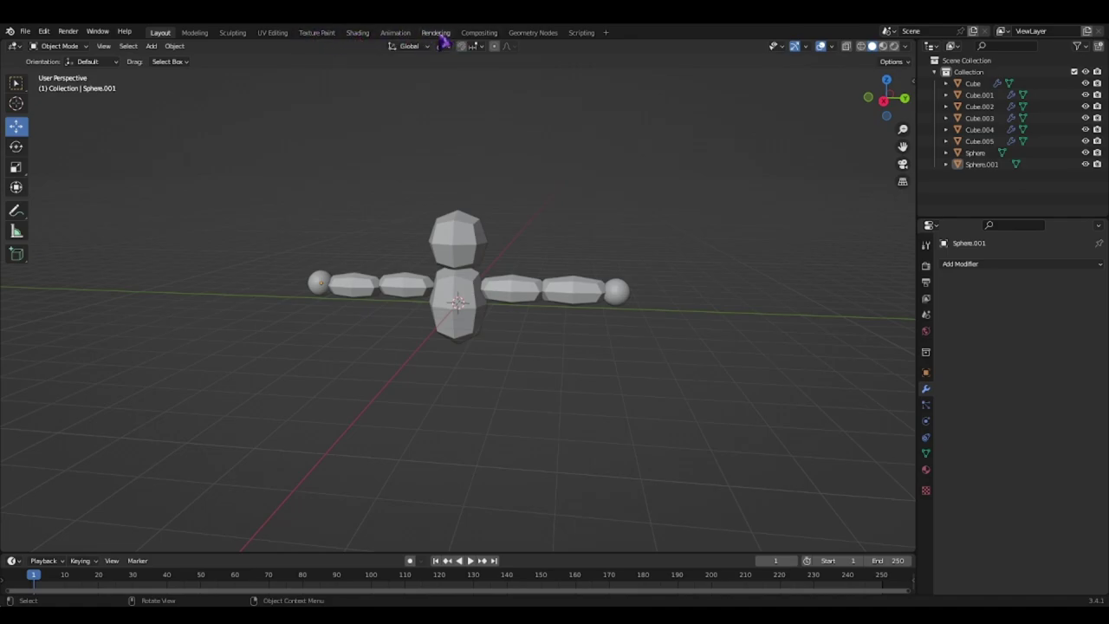
# - In the Shading workspace, create a new material on Sphere.001 and rename it 'fur'
pyautogui.click(357, 33)
pyautogui.moveTo(880, 117); pyautogui.dragTo(892, 94)
pyautogui.click(925, 389)
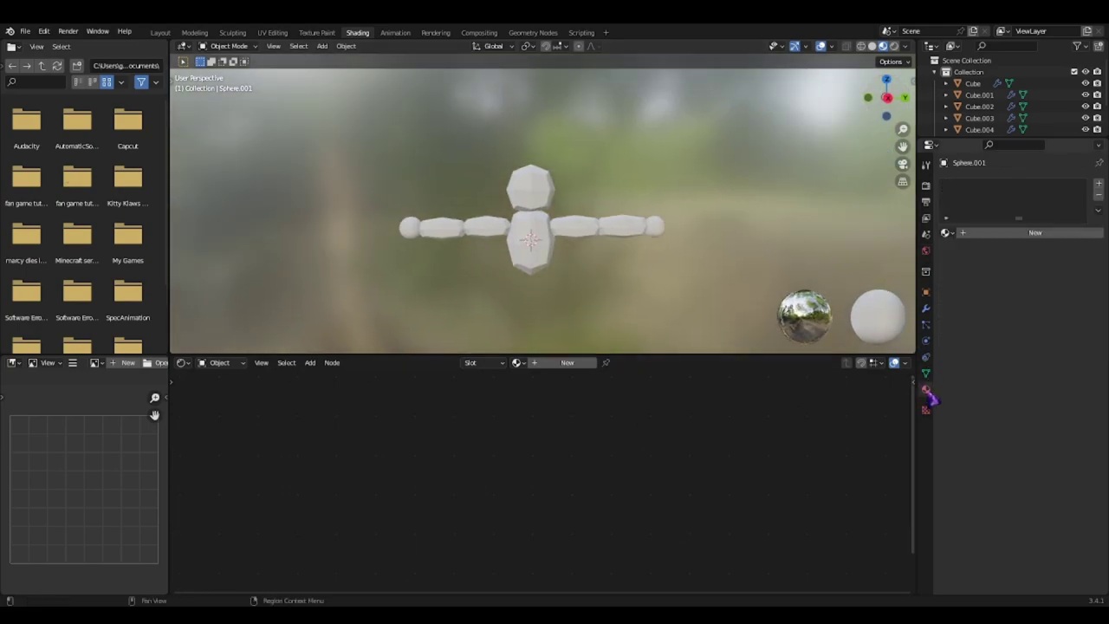
pyautogui.click(945, 231)
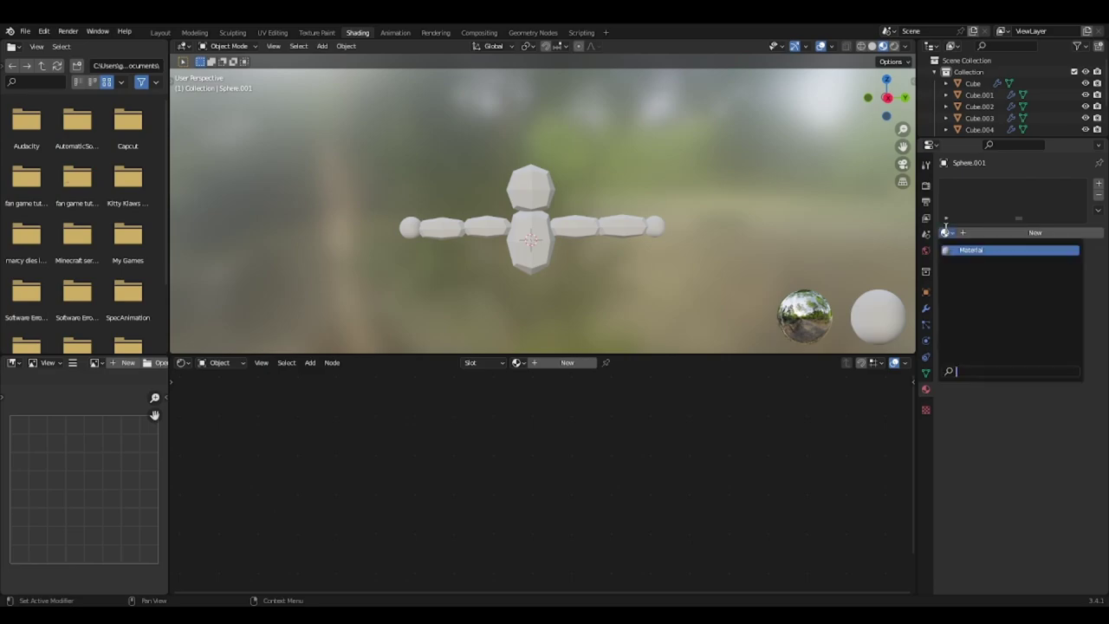
pyautogui.click(985, 234)
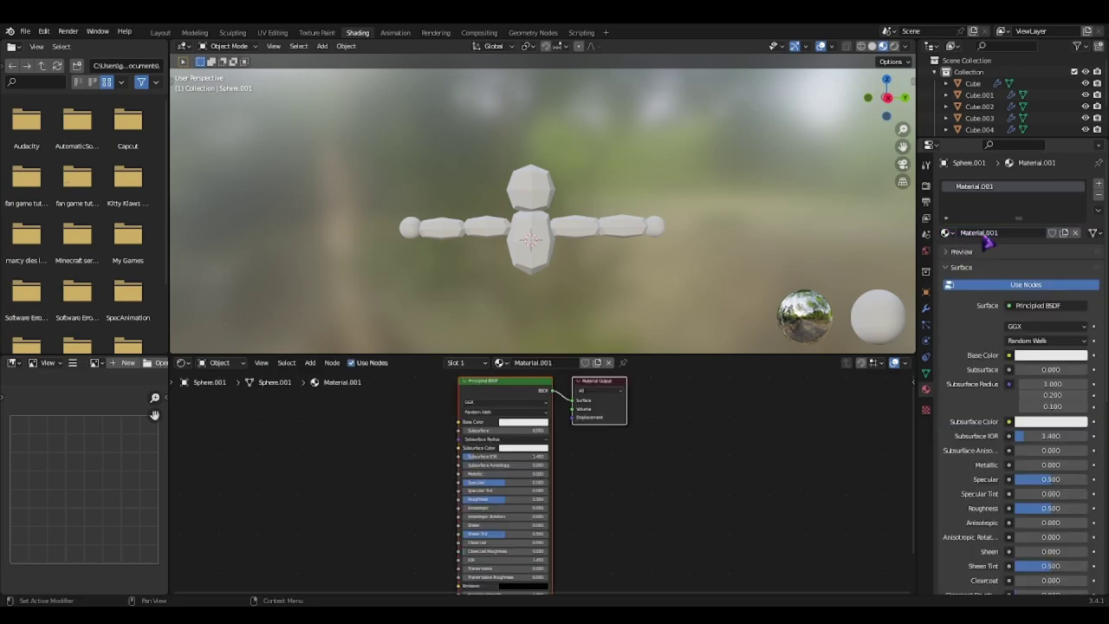
pyautogui.rightClick(659, 213)
pyautogui.click(714, 141)
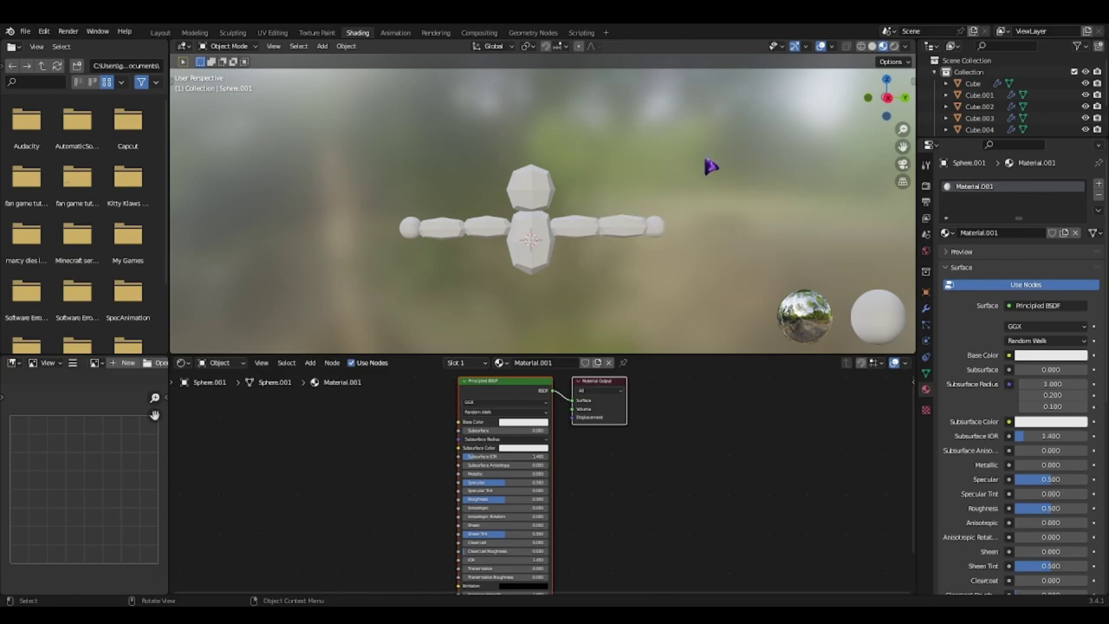
pyautogui.click(996, 234)
pyautogui.press('BackSpace')
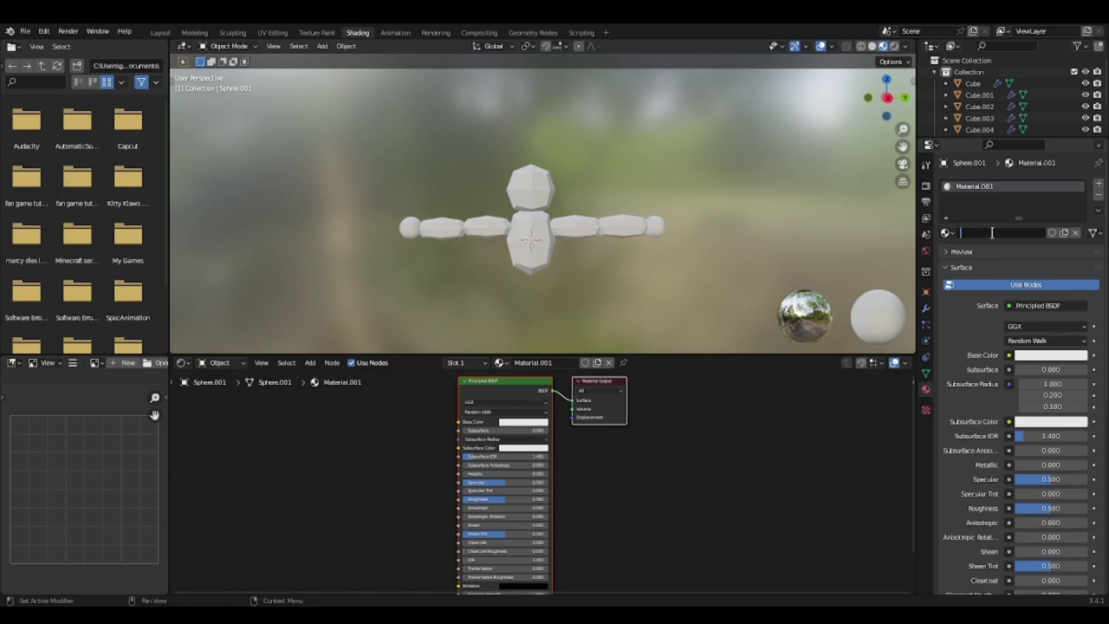
pyautogui.write('fur')
pyautogui.press('Return')
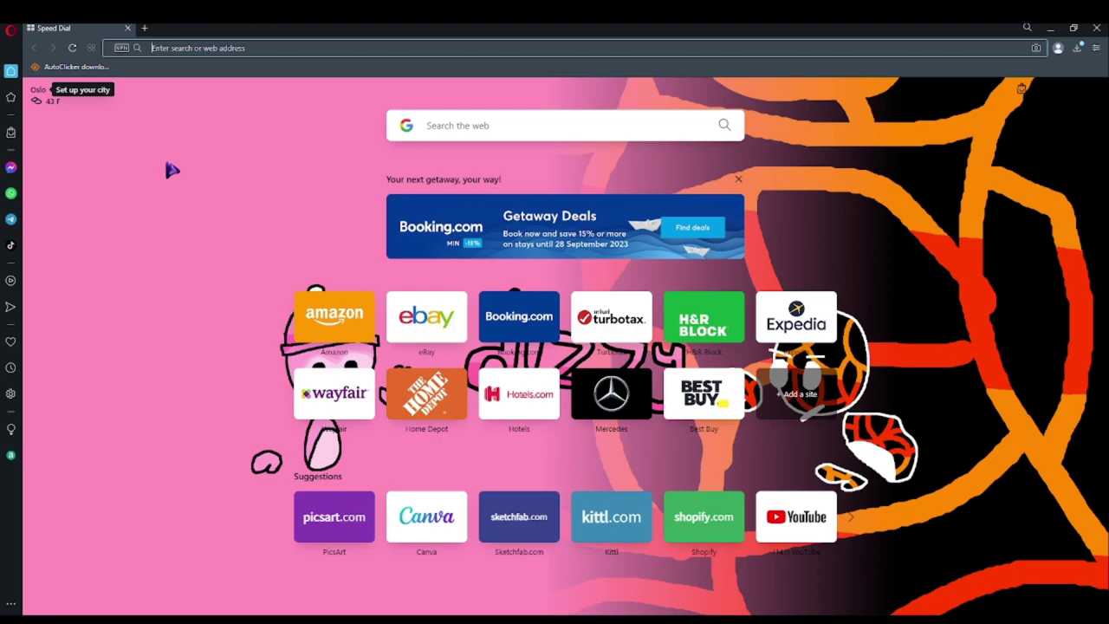
# - Load the plain discord.com homepage in Opera, dropping the invite path, and open the web app
pyautogui.write('discord')
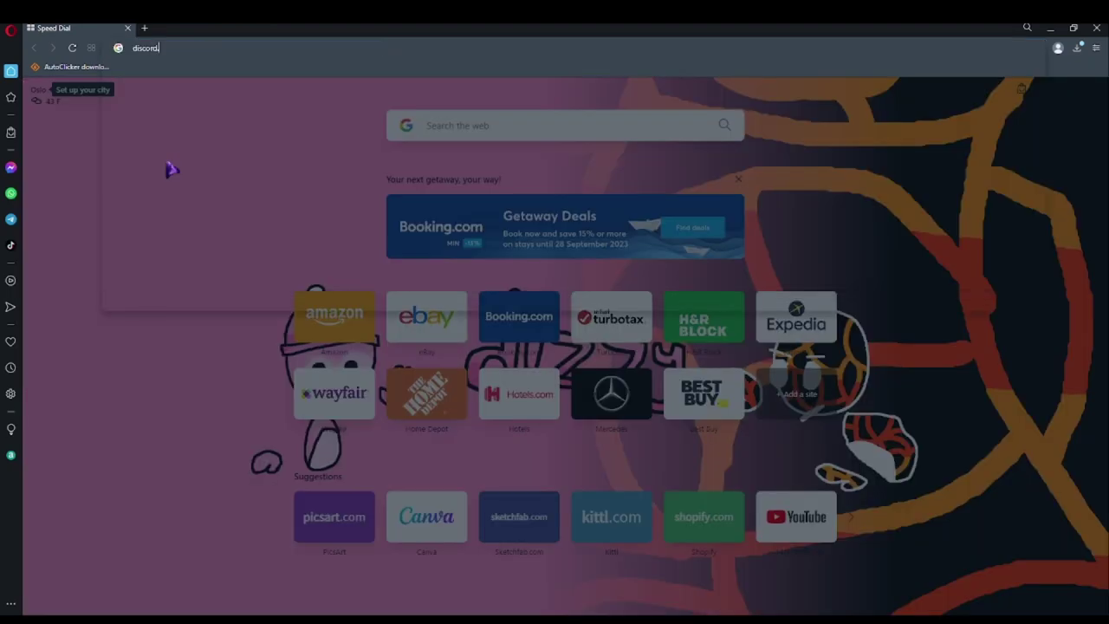
pyautogui.write('.com')
pyautogui.press('Return')
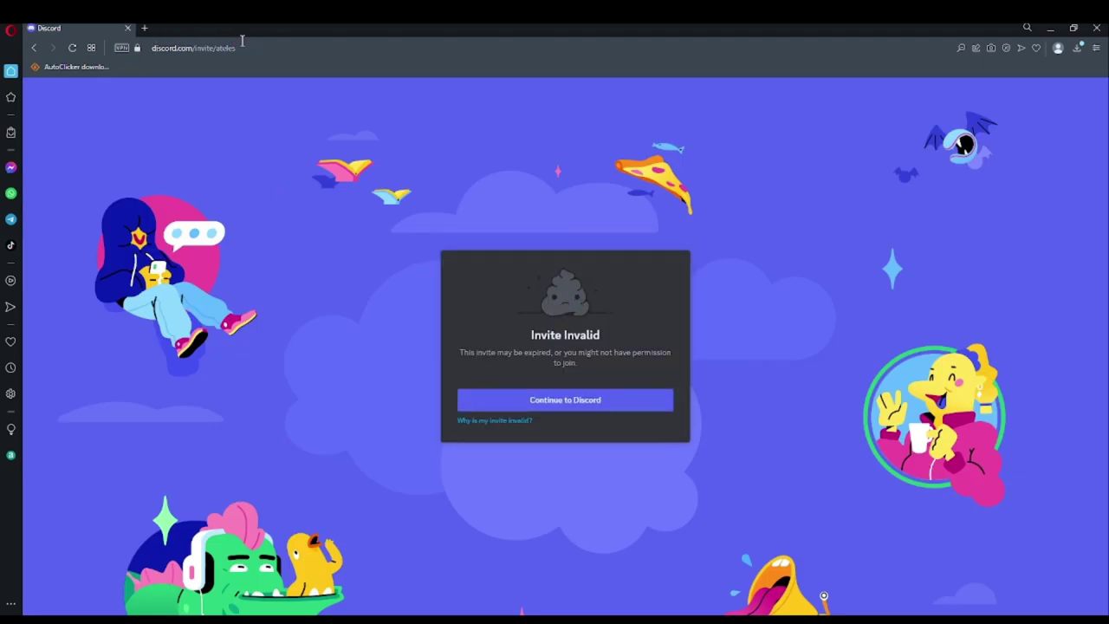
pyautogui.moveTo(243, 43); pyautogui.dragTo(190, 47)
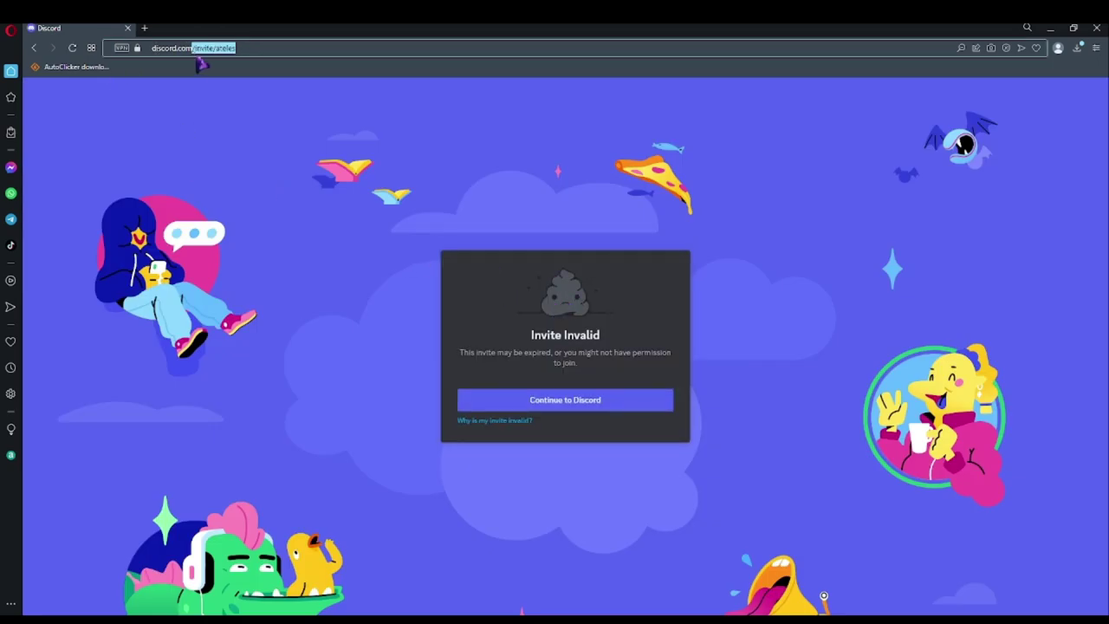
pyautogui.press('BackSpace')
pyautogui.press('Return')
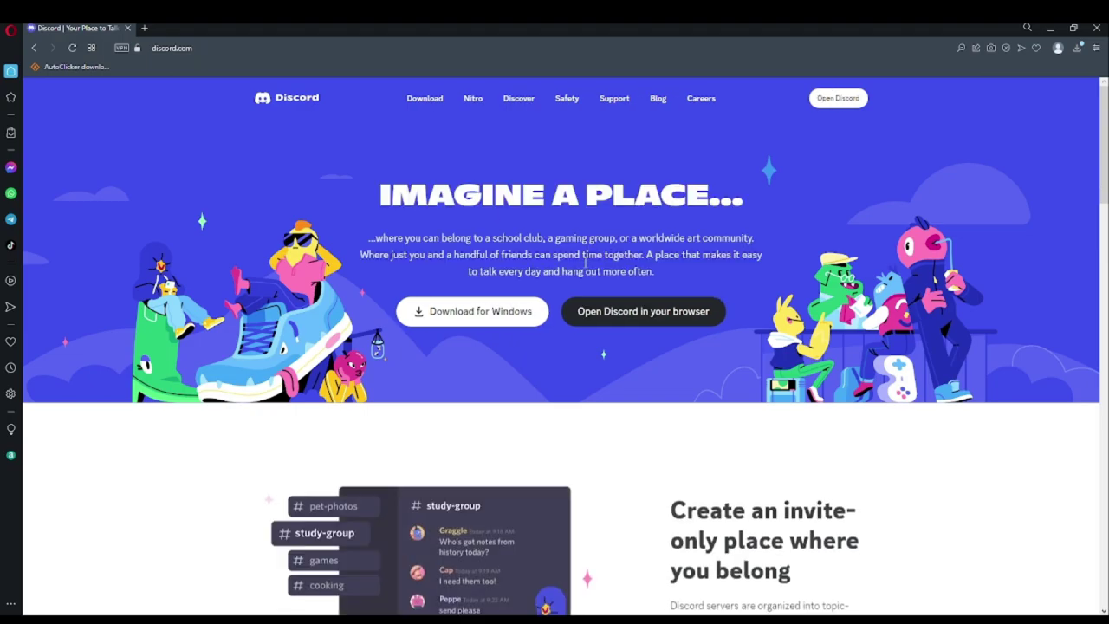
pyautogui.click(626, 322)
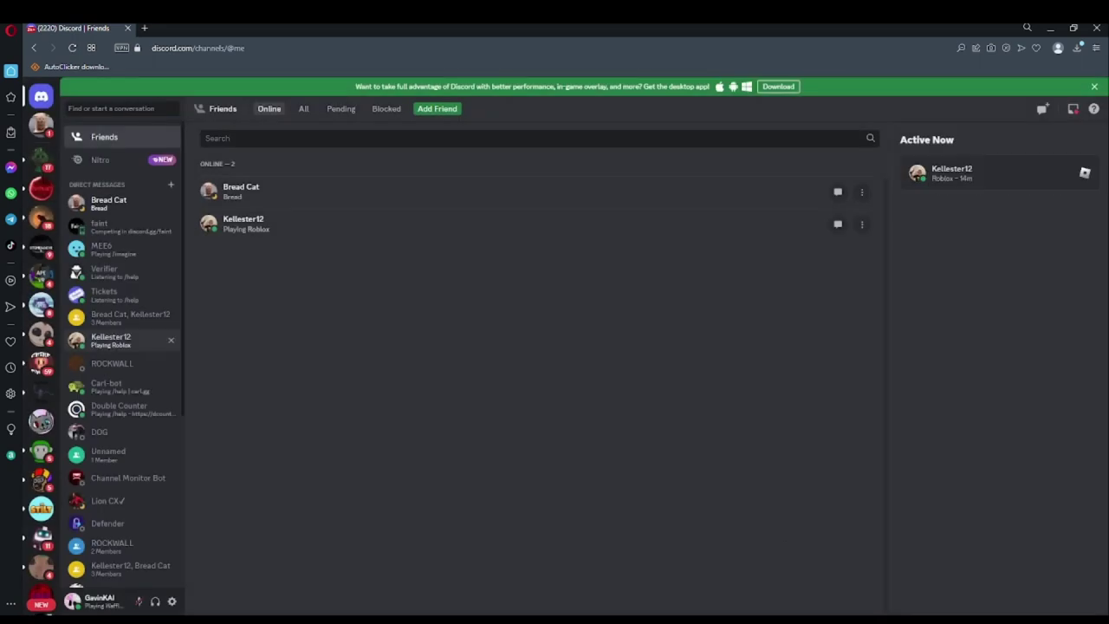
# - Browse the Discord servers and open the Gorilla Tag Modding Group's #materials channel
pyautogui.click(108, 202)
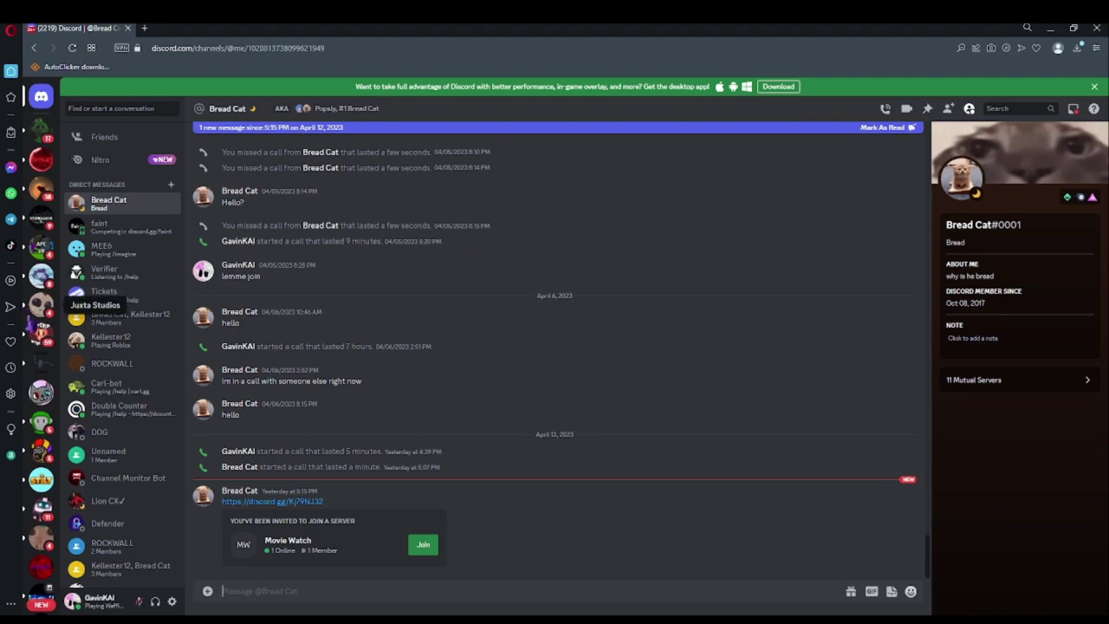
pyautogui.click(41, 393)
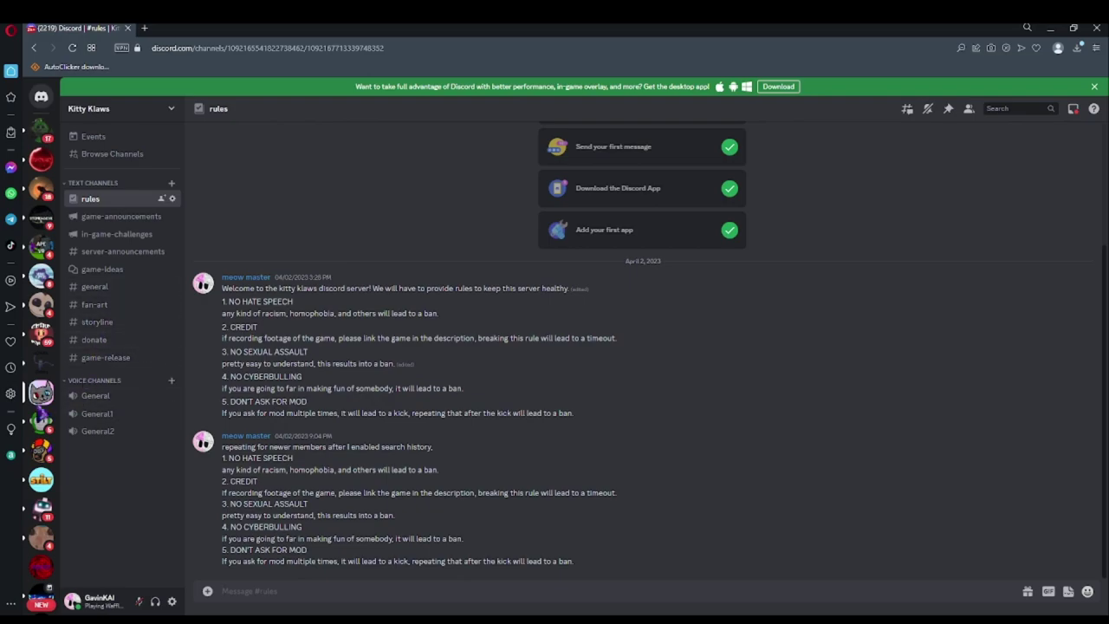
pyautogui.scroll(-10, 41, 346)
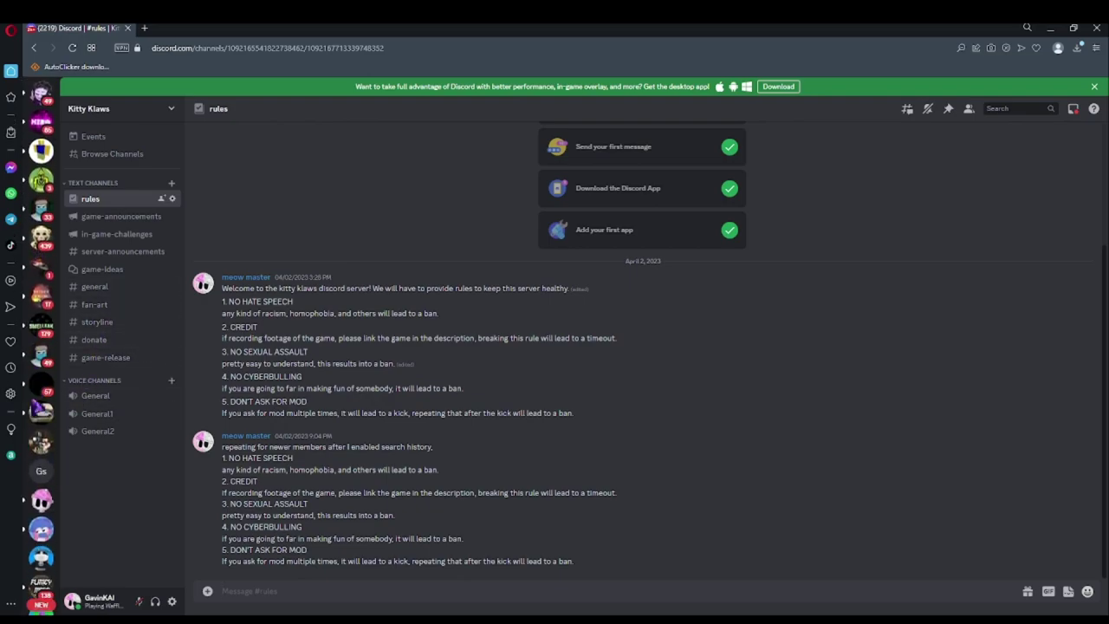
pyautogui.scroll(-5, 41, 347)
pyautogui.click(40, 434)
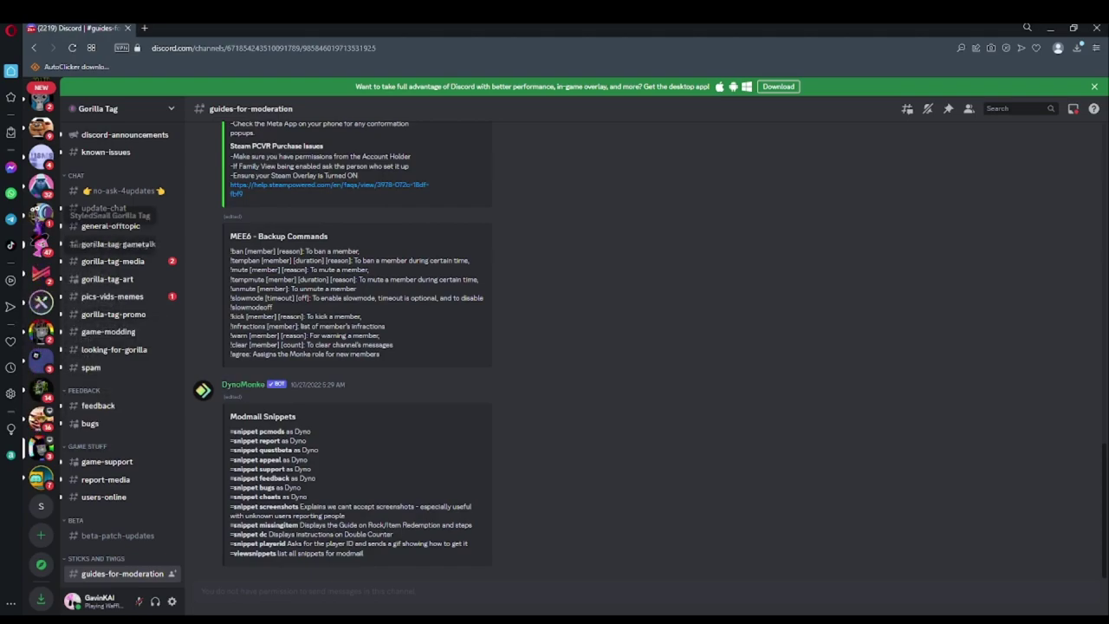
pyautogui.scroll(5, 41, 216)
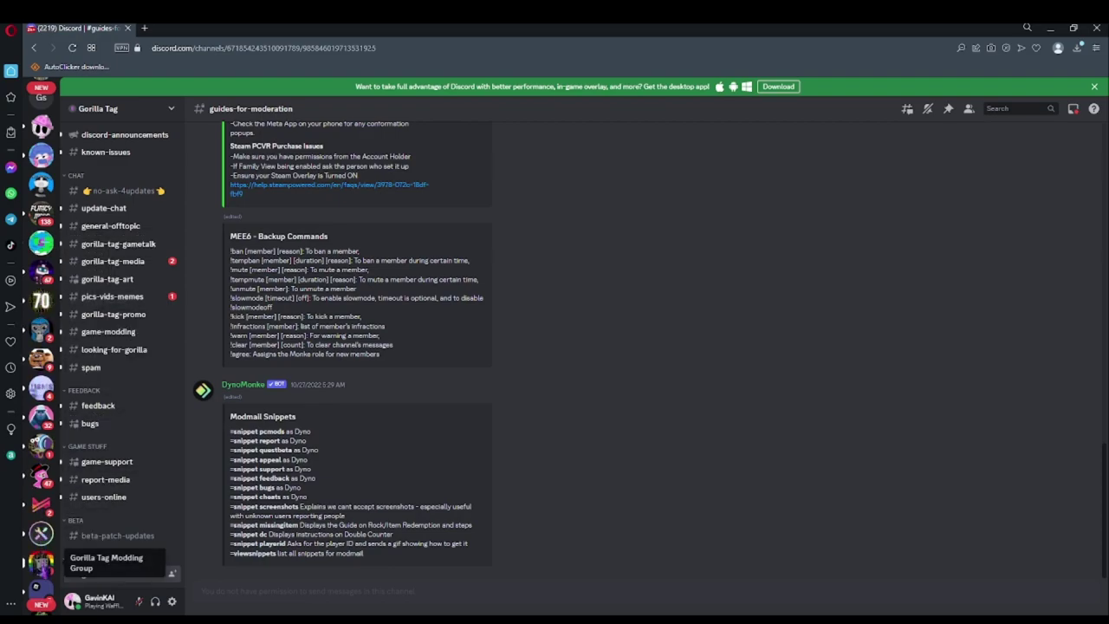
pyautogui.click(40, 563)
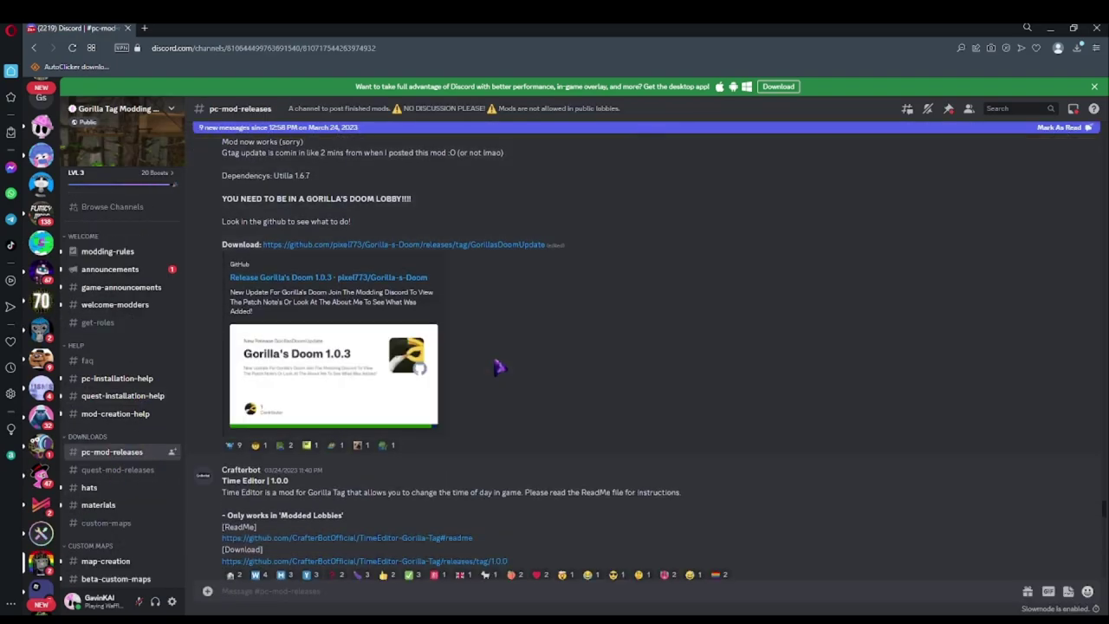
pyautogui.click(100, 505)
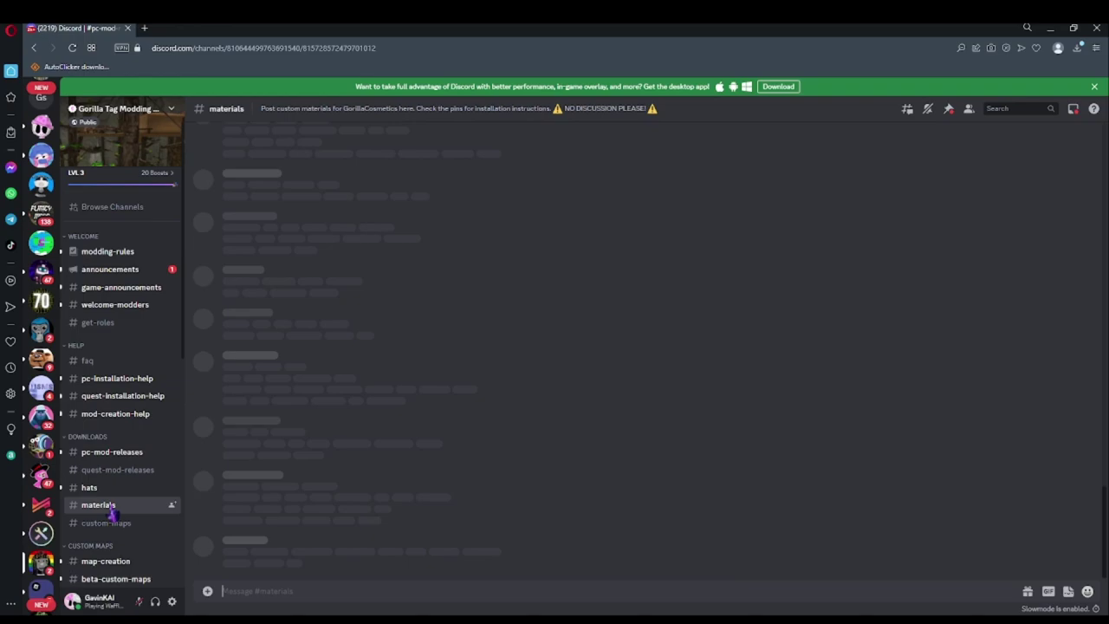
# - Scroll up through older #materials posts past the rainbow pattern post
pyautogui.scroll(3, 373, 463)
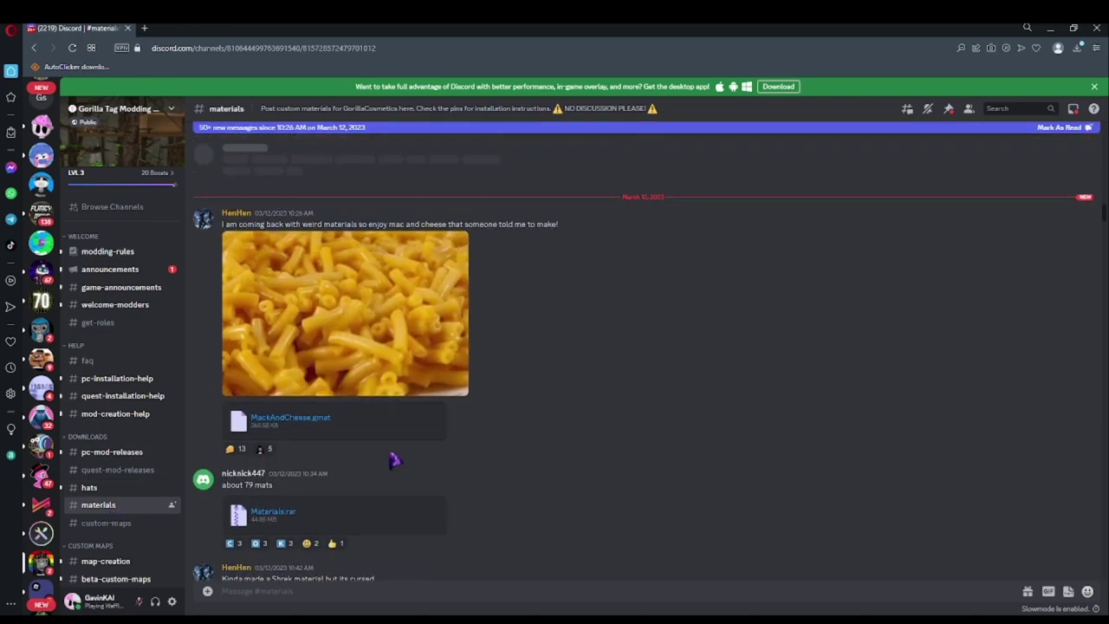
pyautogui.scroll(5, 379, 465)
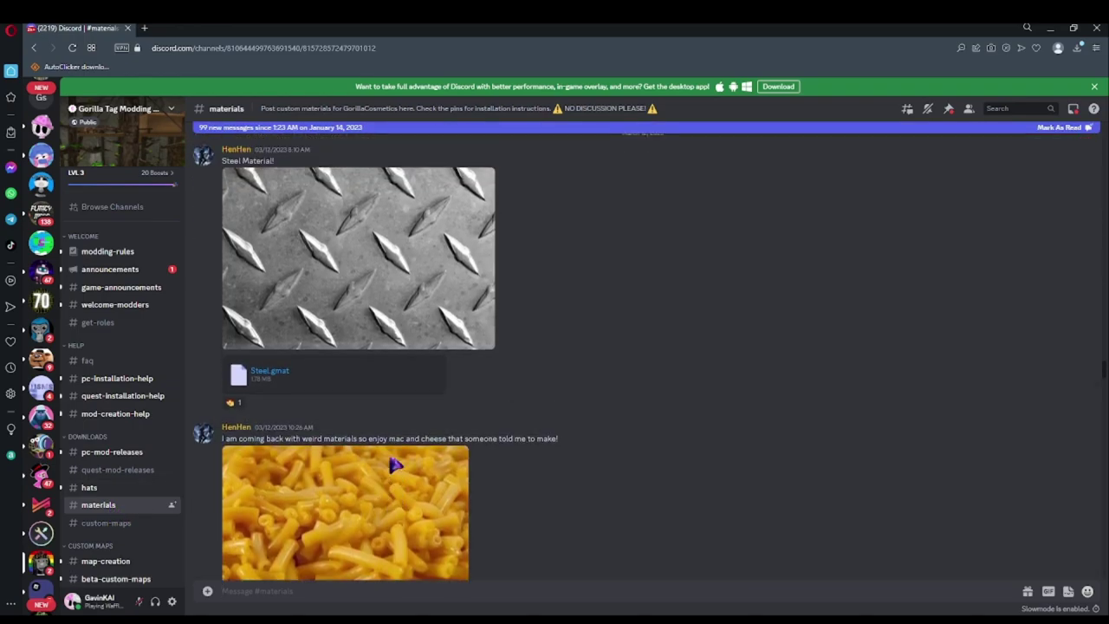
pyautogui.scroll(15, 394, 465)
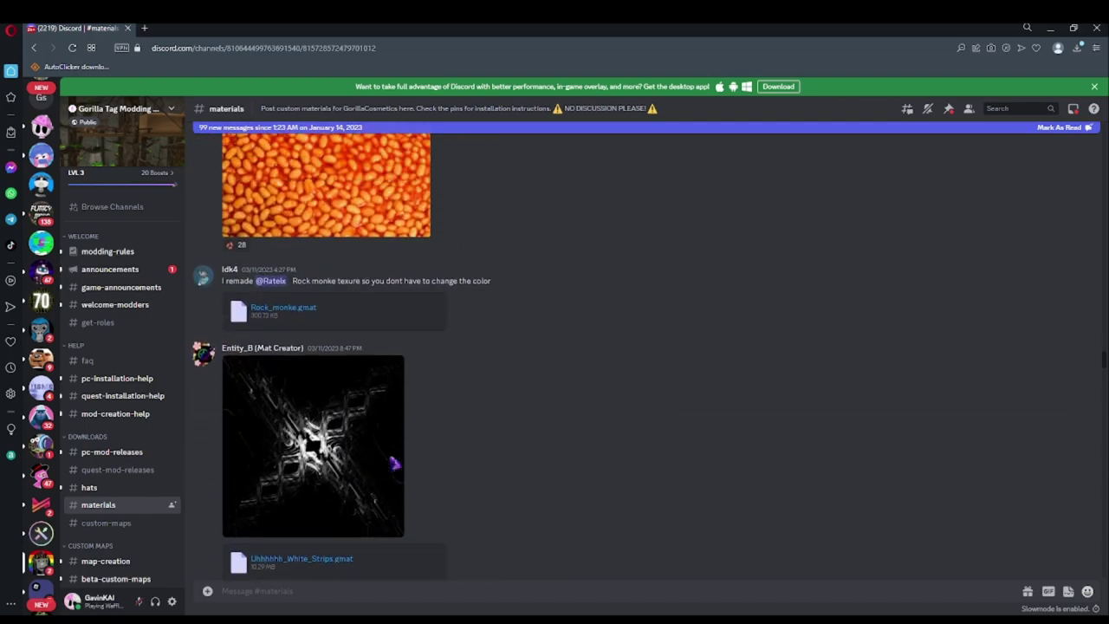
pyautogui.scroll(6, 394, 465)
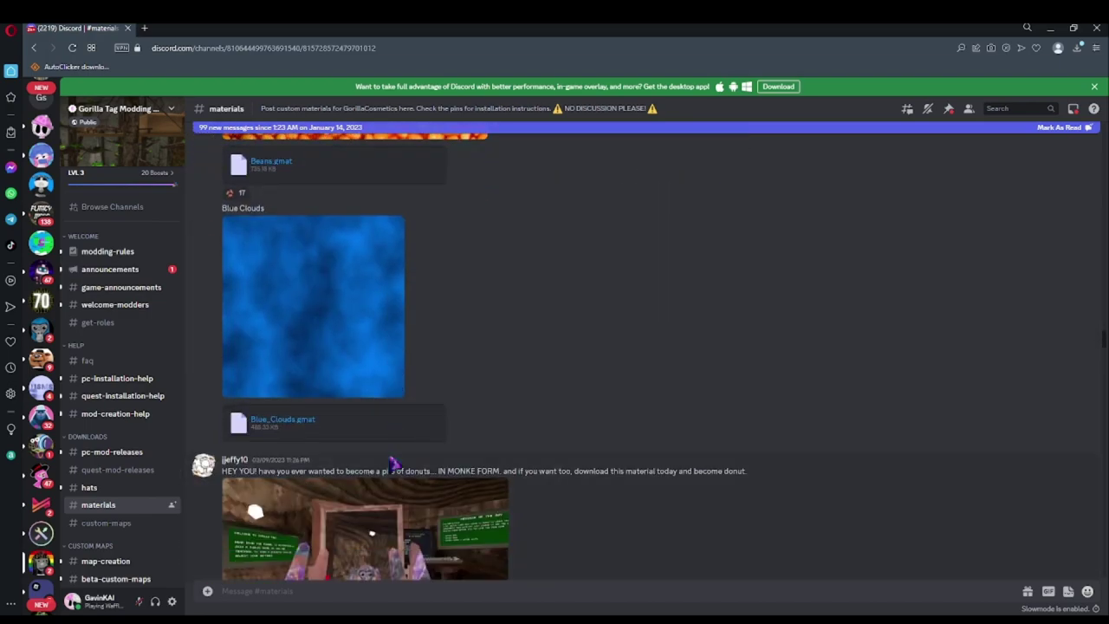
pyautogui.scroll(15, 394, 465)
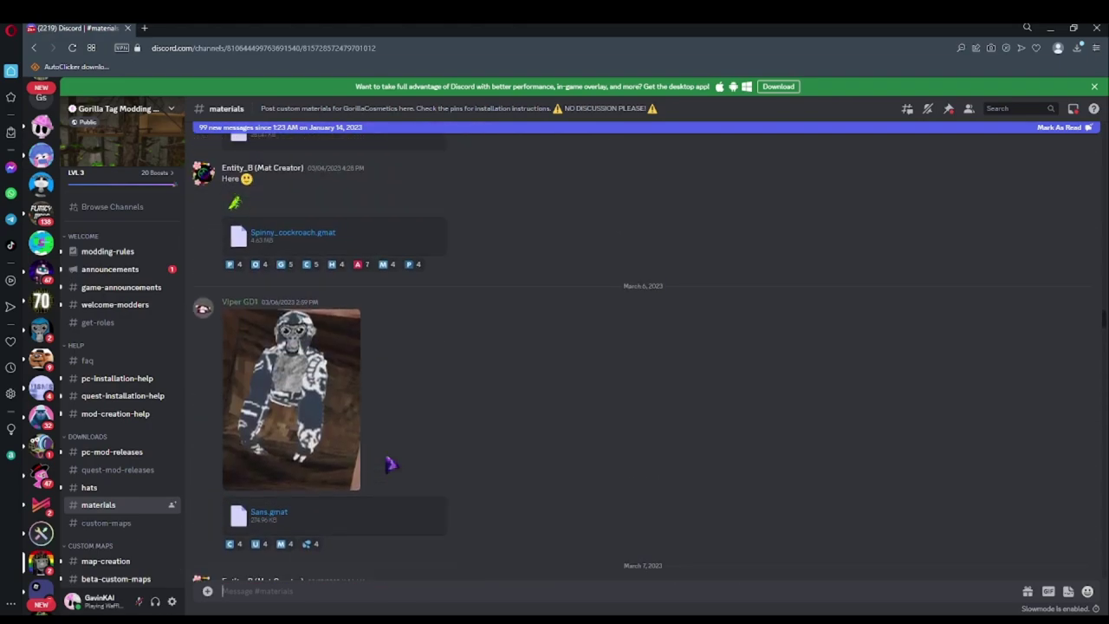
pyautogui.scroll(10, 391, 466)
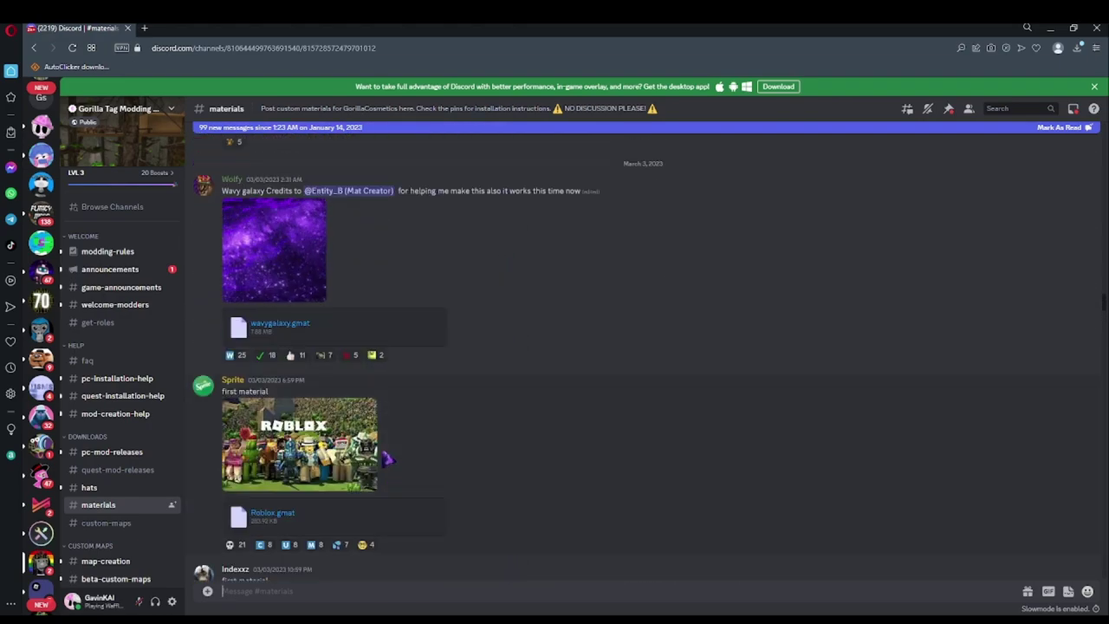
pyautogui.scroll(3, 388, 459)
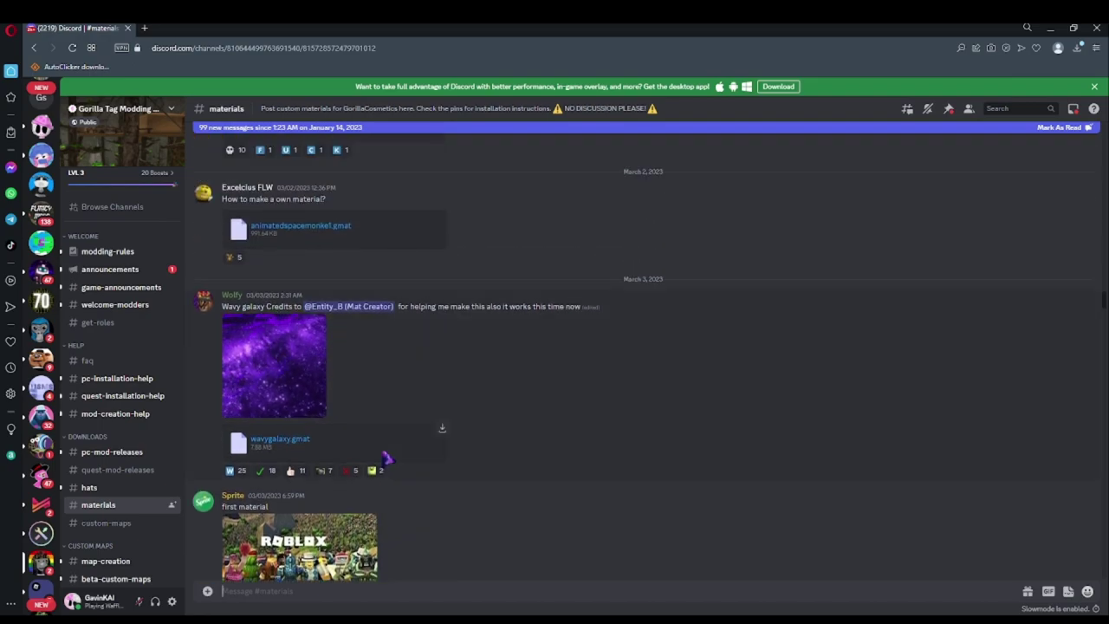
pyautogui.scroll(2, 388, 460)
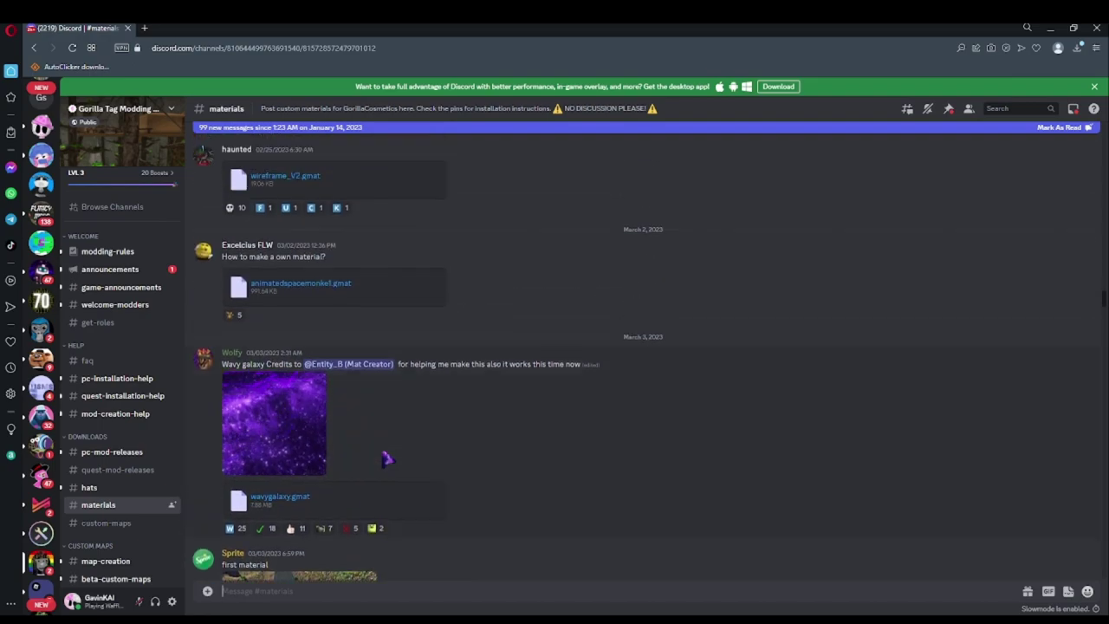
pyautogui.scroll(14, 386, 457)
pyautogui.scroll(-3, 346, 449)
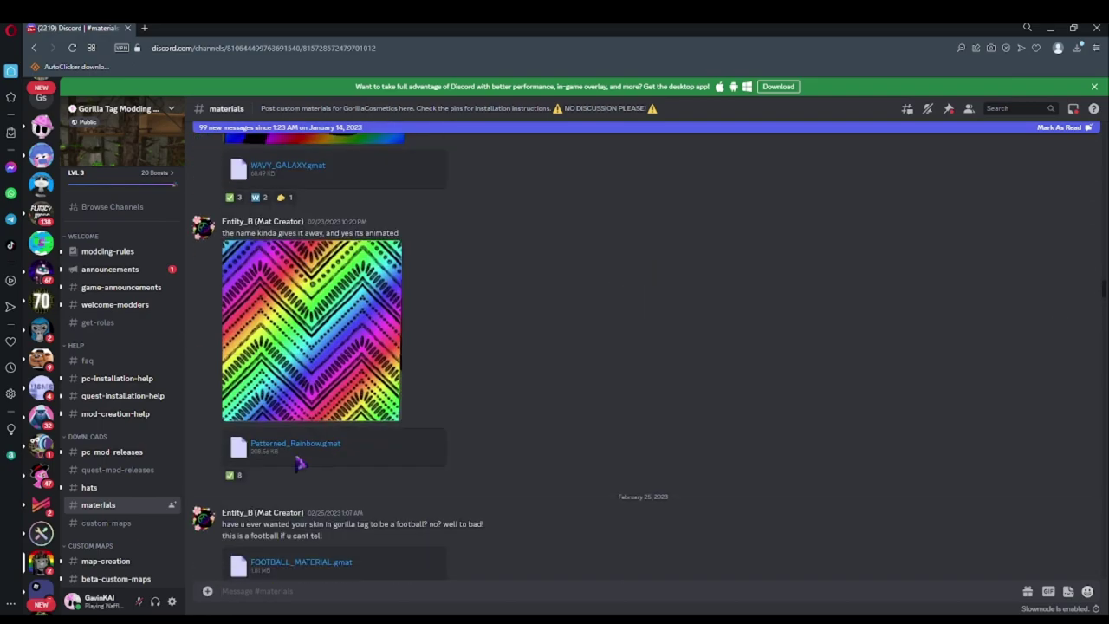
pyautogui.rightClick(336, 329)
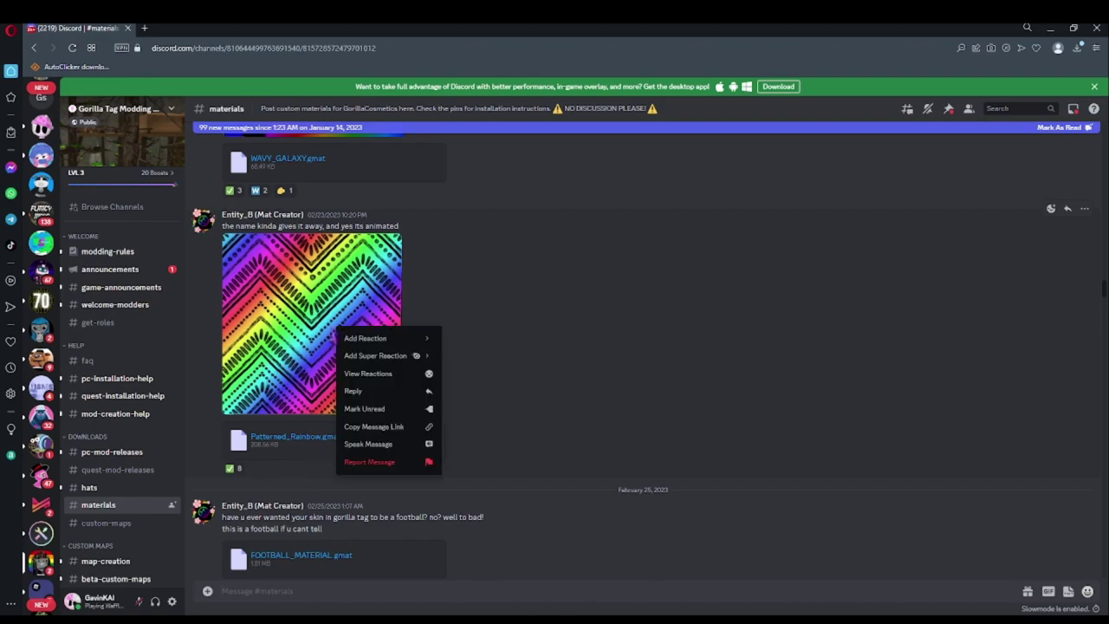
pyautogui.click(458, 306)
# - Scroll further up to the Fur Material post and enlarge its fur image
pyautogui.scroll(8, 421, 324)
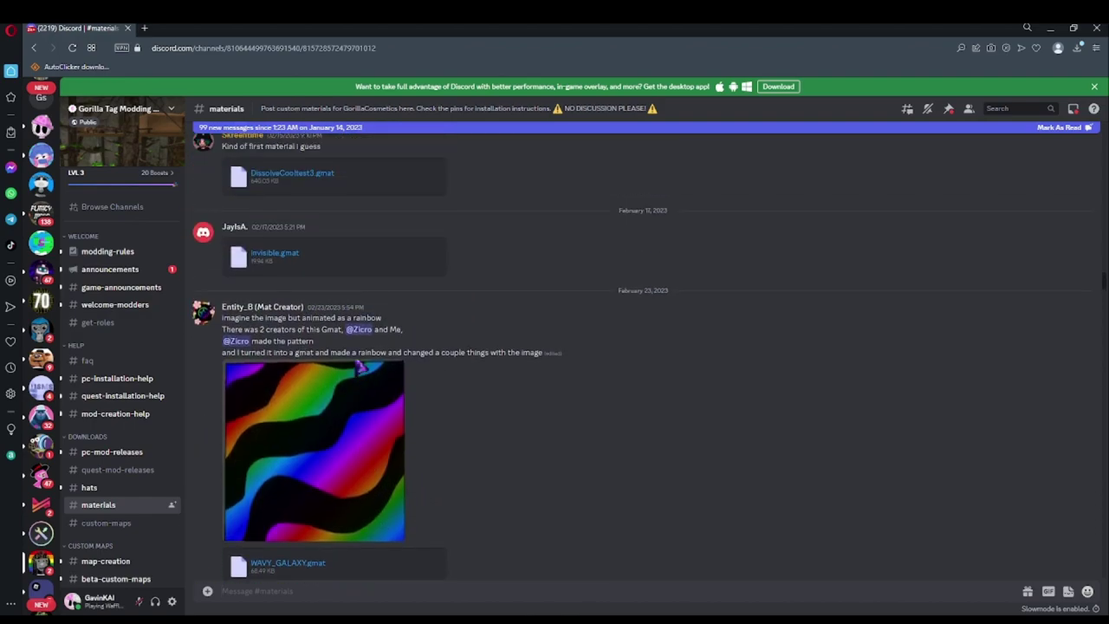
pyautogui.scroll(5, 363, 371)
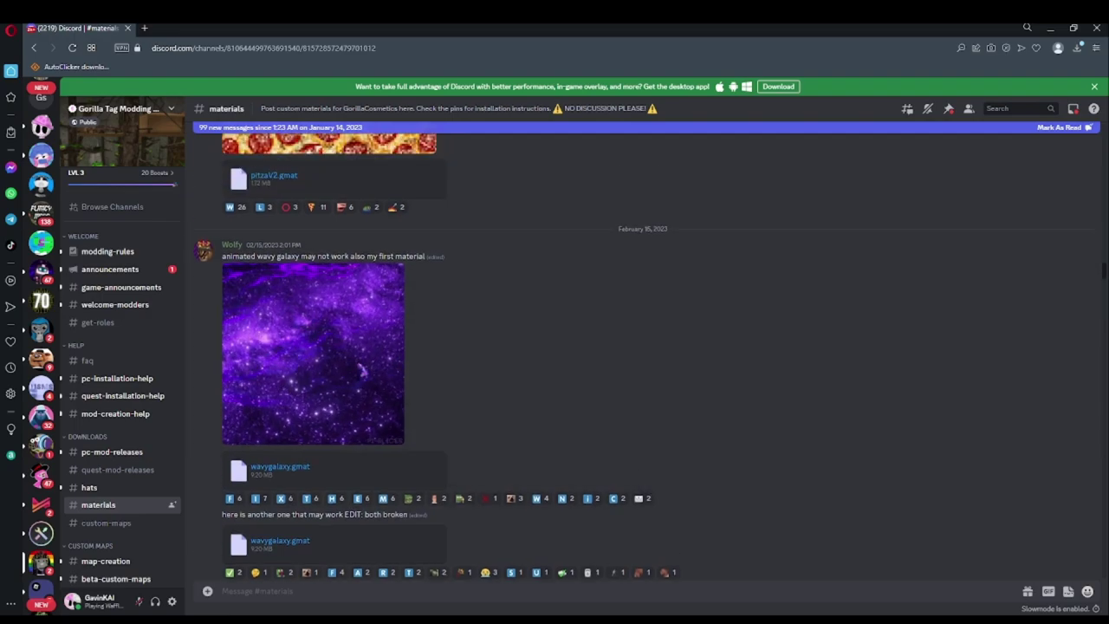
pyautogui.scroll(5, 358, 370)
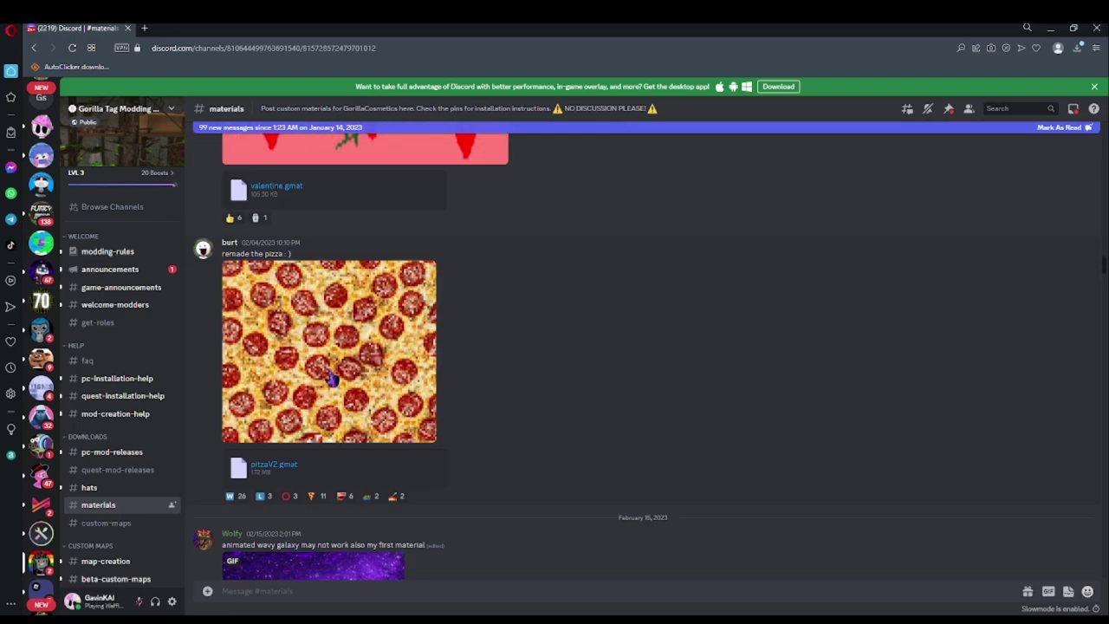
pyautogui.scroll(6, 334, 376)
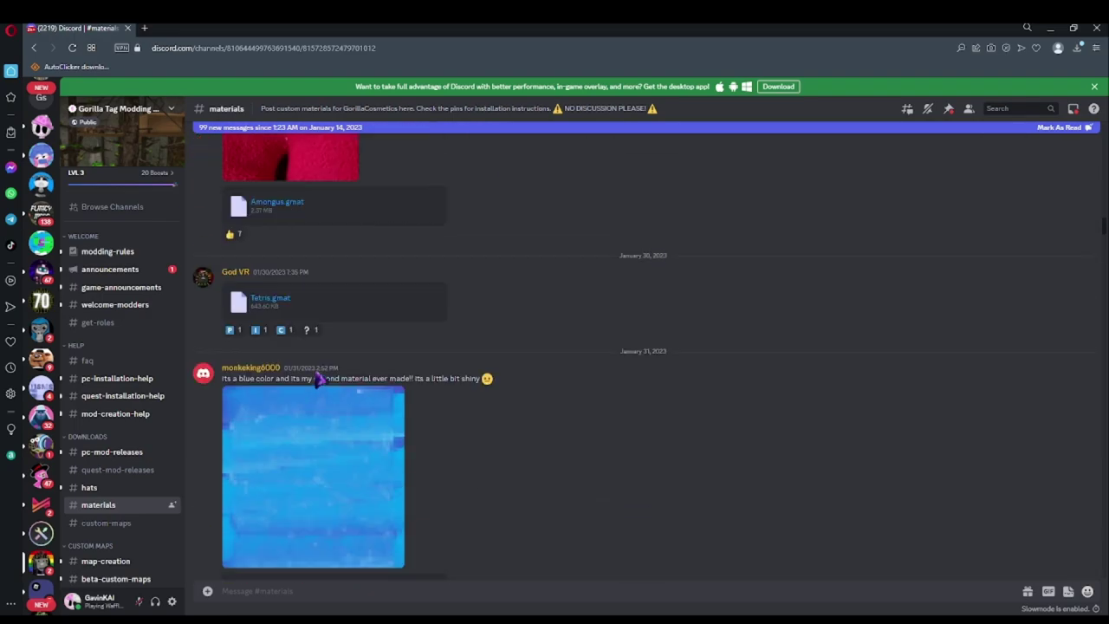
pyautogui.scroll(5, 320, 379)
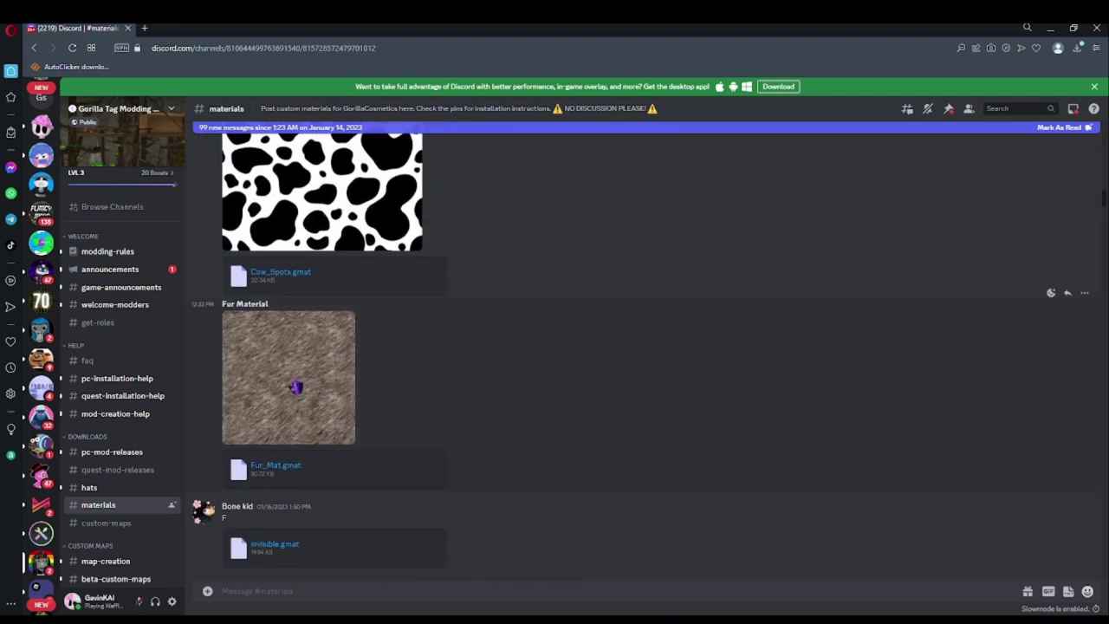
pyautogui.click(297, 387)
pyautogui.click(317, 384)
pyautogui.rightClick(284, 387)
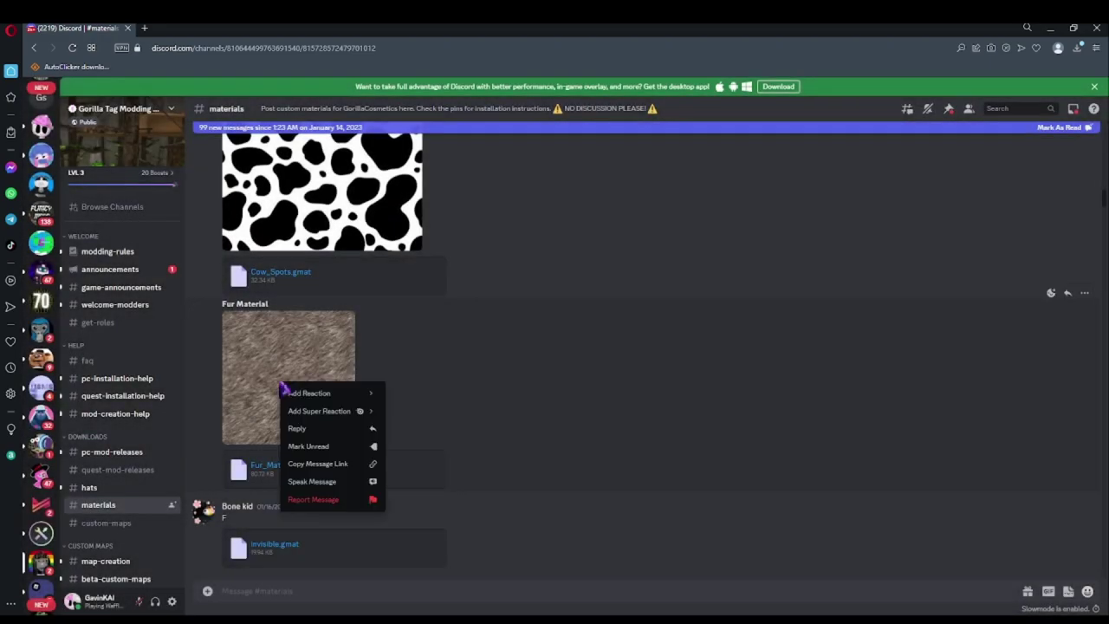
pyautogui.rightClick(236, 362)
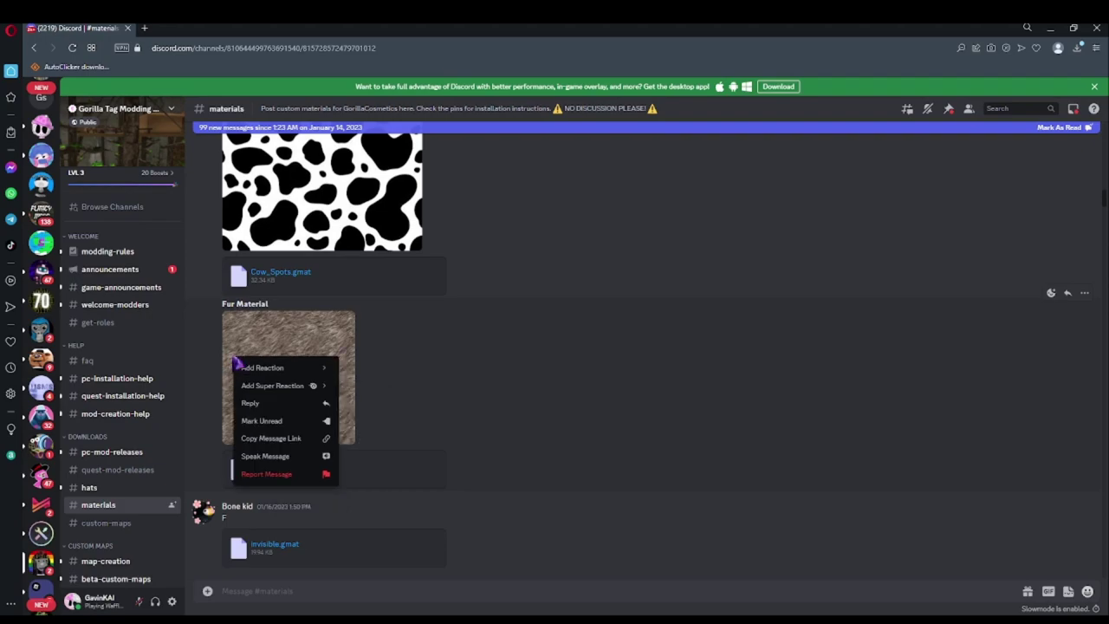
# - Enlarge the Discord fur attachment and use Open in Browser to view fur-256x256.jpg alone
pyautogui.click(290, 340)
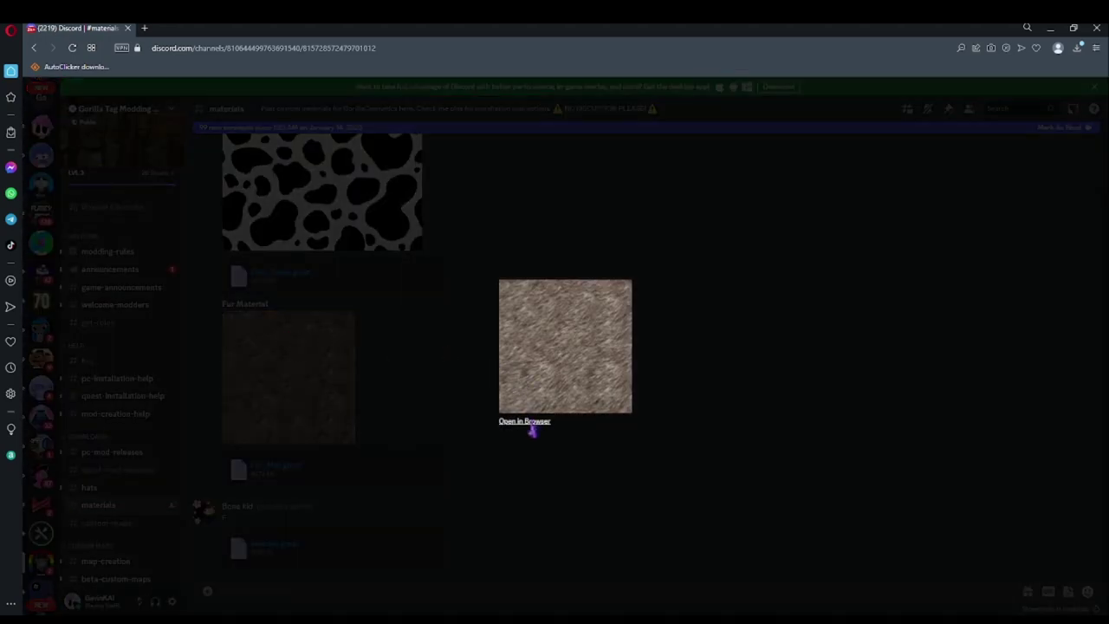
pyautogui.click(524, 421)
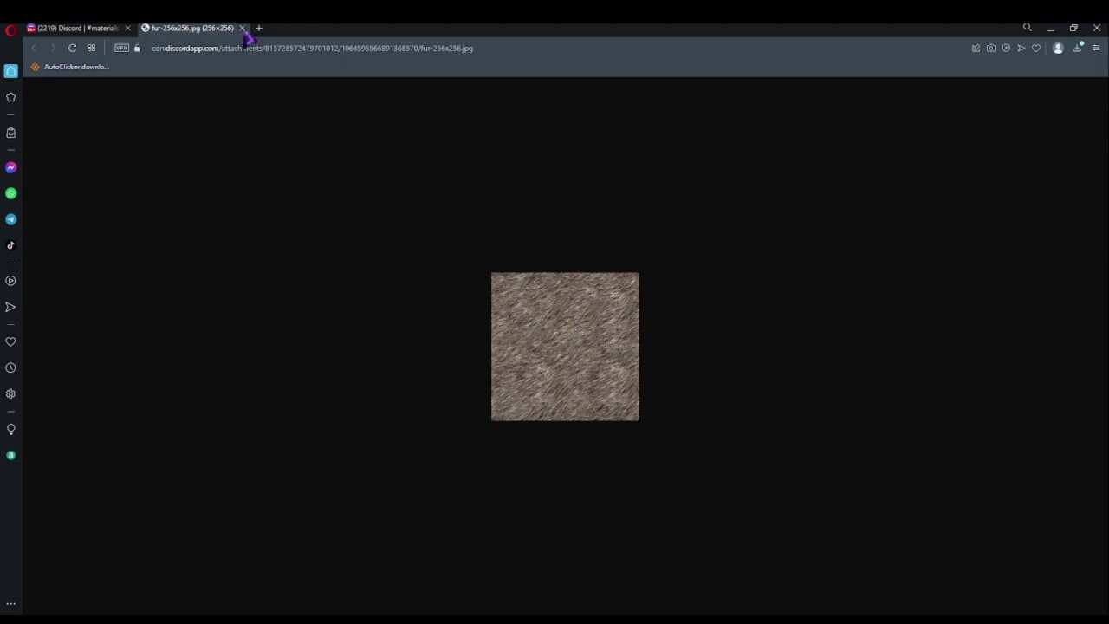
# - Close the fur image tab and run a Google Images search for 'monkey face'
pyautogui.hotkey('ctrl', 'w')
pyautogui.hotkey('ctrl', 't')
pyautogui.write('mo')
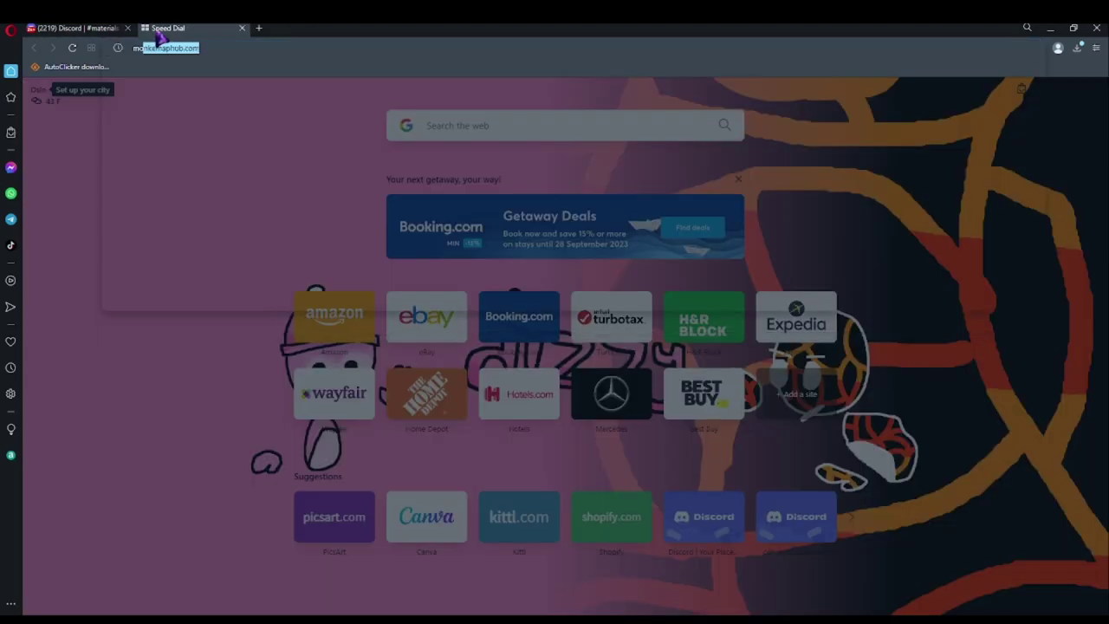
pyautogui.write('nkey face')
pyautogui.press('Return')
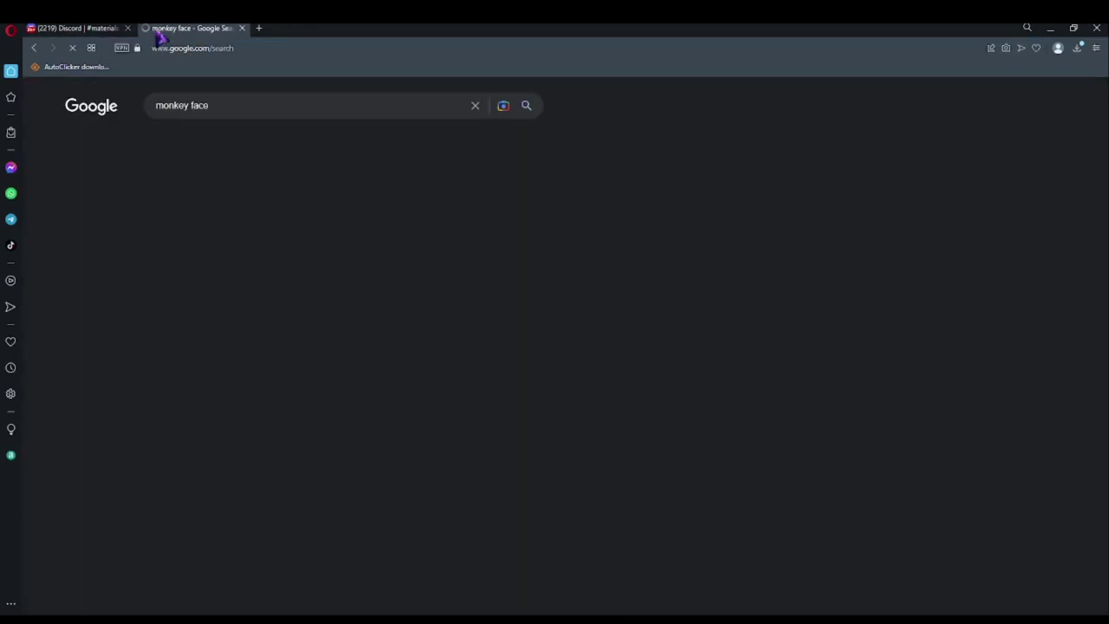
pyautogui.click(177, 139)
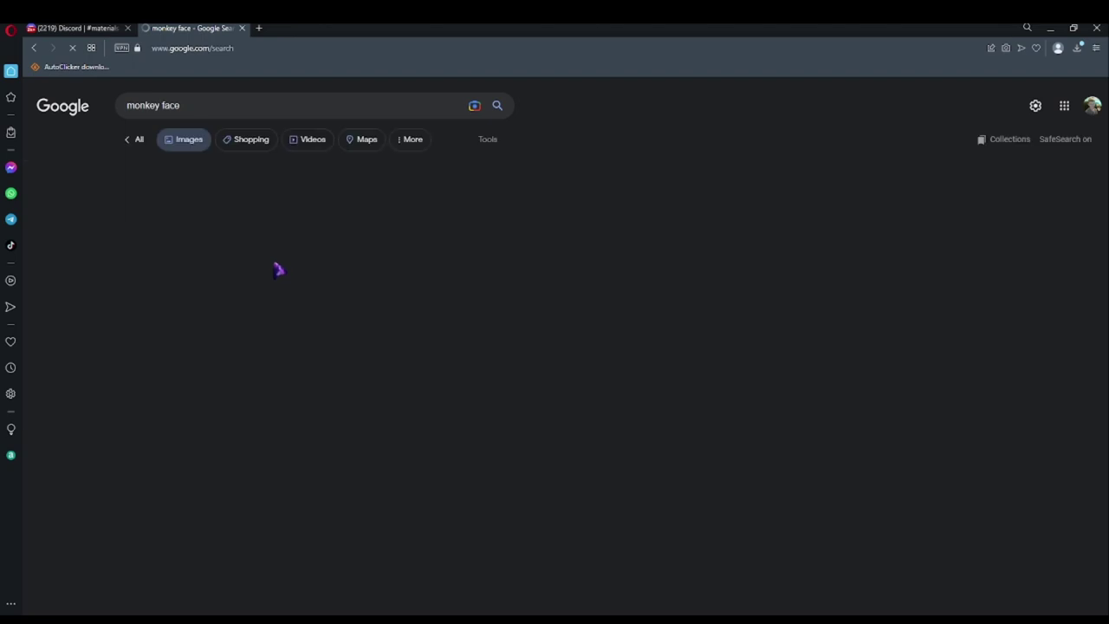
# - Scroll the monkey face results, preview the Unsplash chimpanzee face, then close the tab
pyautogui.scroll(-3, 712, 240)
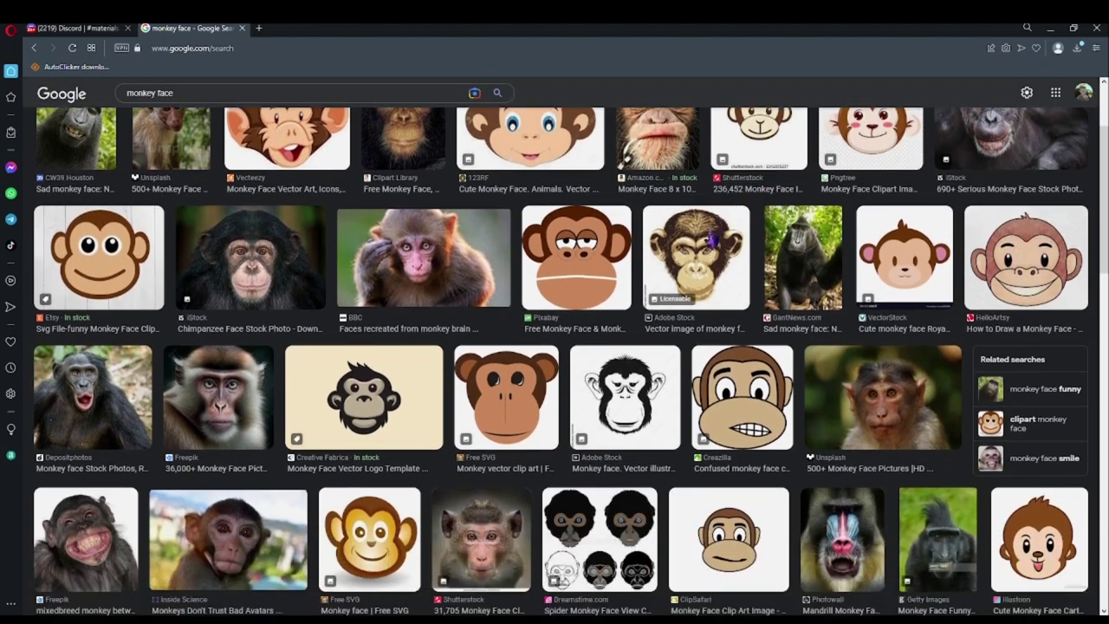
pyautogui.scroll(-4, 710, 239)
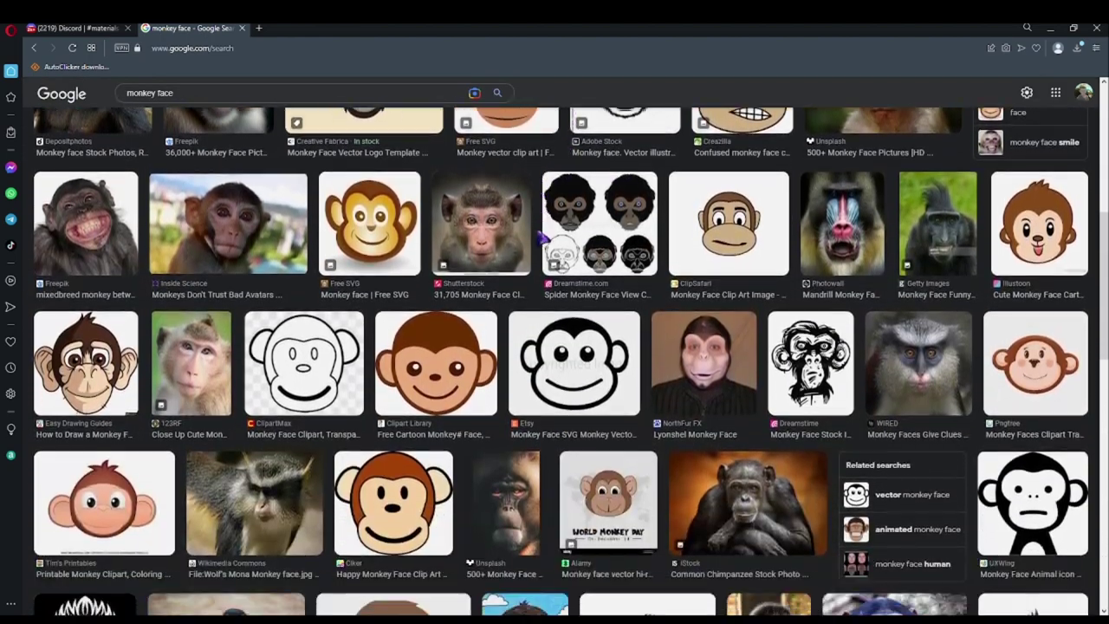
pyautogui.scroll(-3, 541, 236)
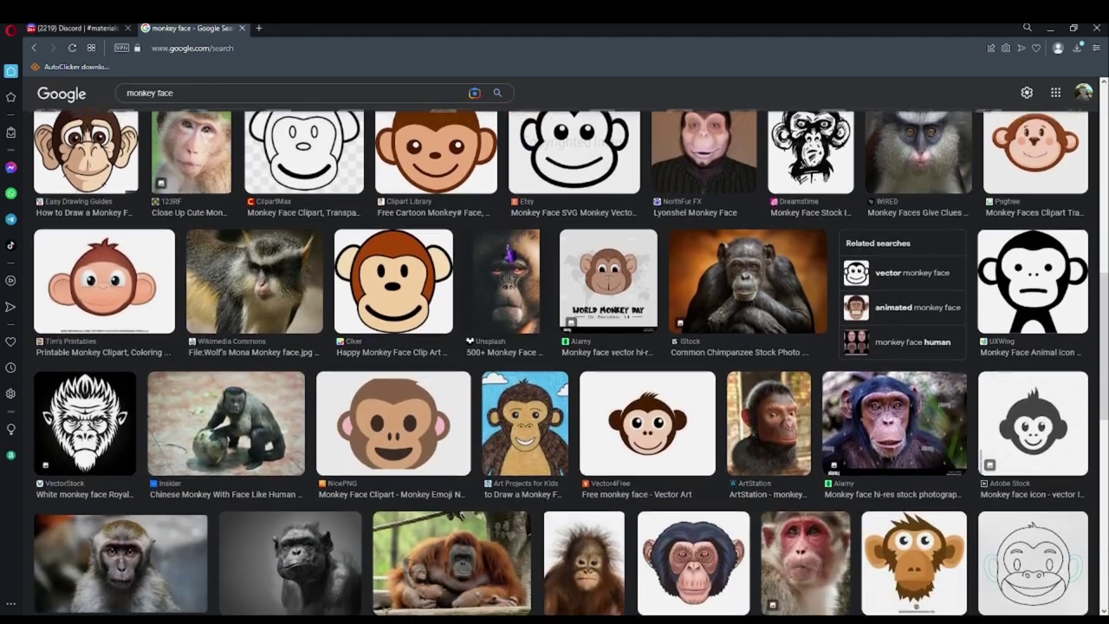
pyautogui.scroll(1, 511, 253)
pyautogui.scroll(-3, 513, 251)
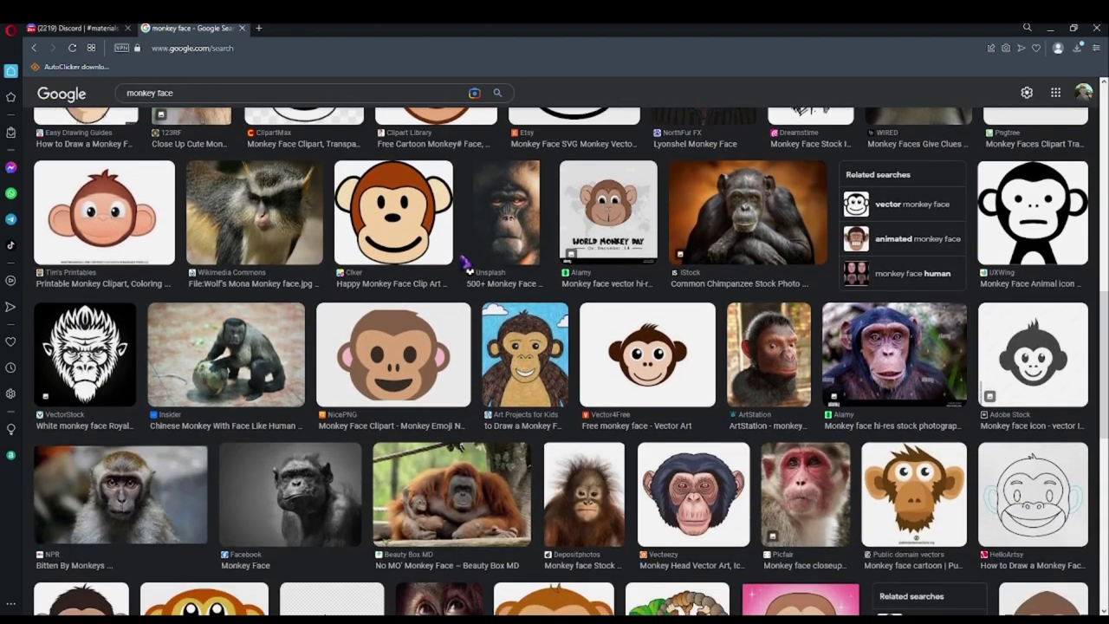
pyautogui.scroll(-1, 449, 271)
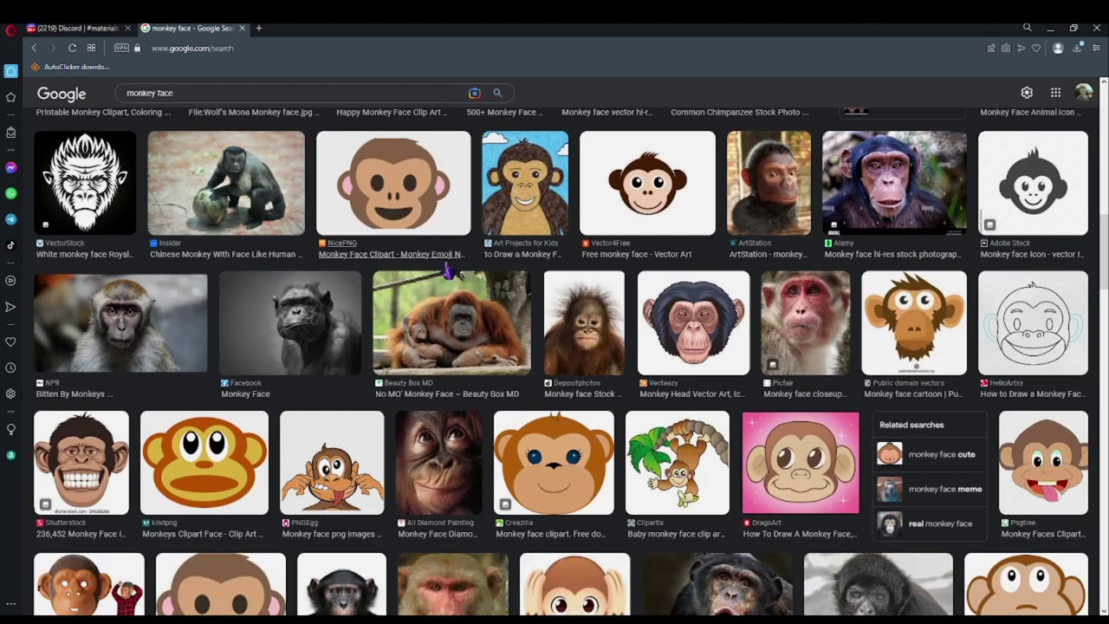
pyautogui.scroll(-2, 448, 272)
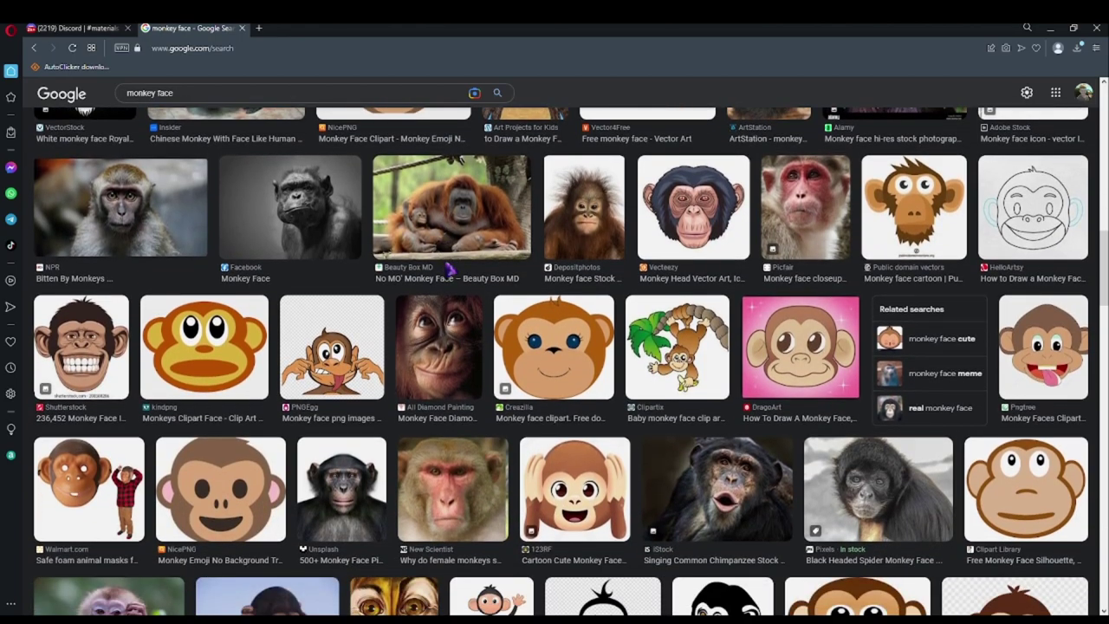
pyautogui.scroll(-3, 446, 272)
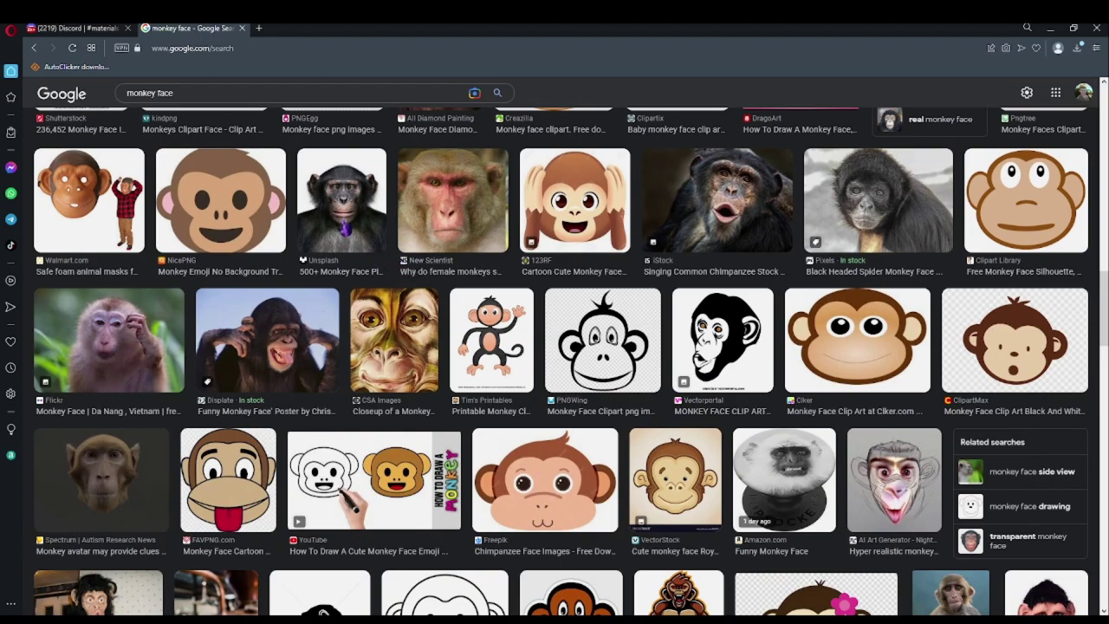
pyautogui.click(343, 227)
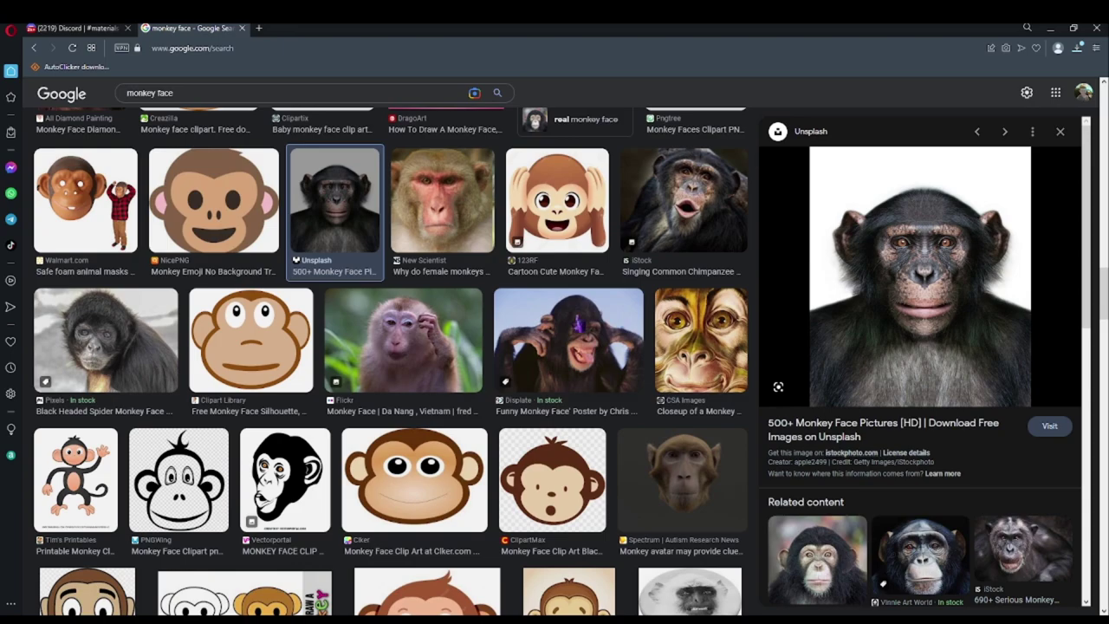
pyautogui.click(242, 27)
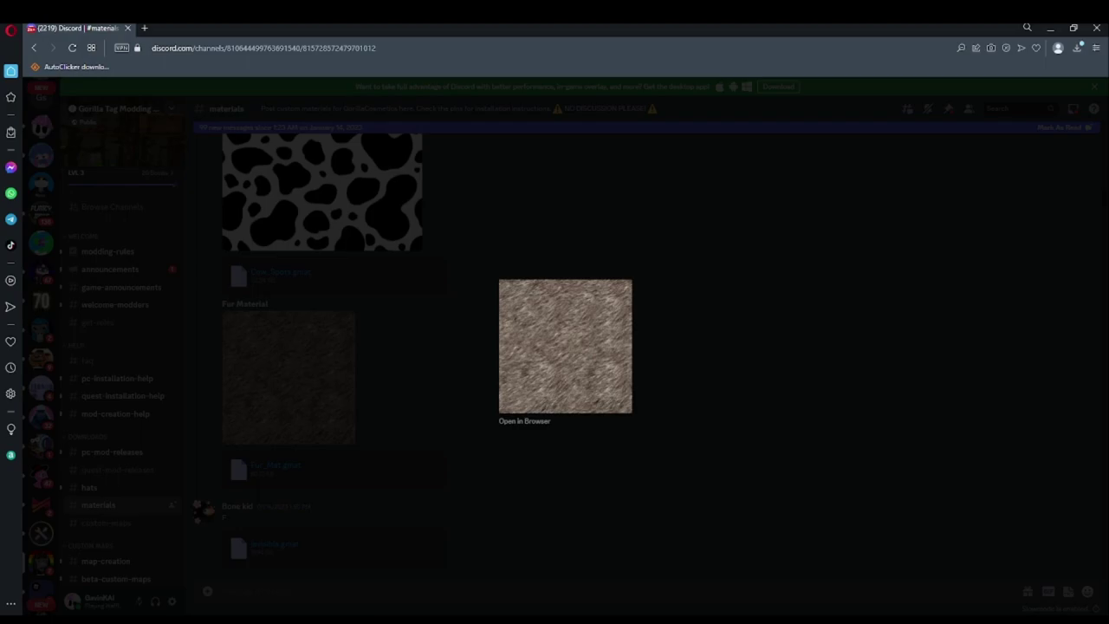
# - Return to Blender's Layout workspace with the T-posed figure, dismissing the File > Export menu
pyautogui.hotkey('alt', 'Tab')
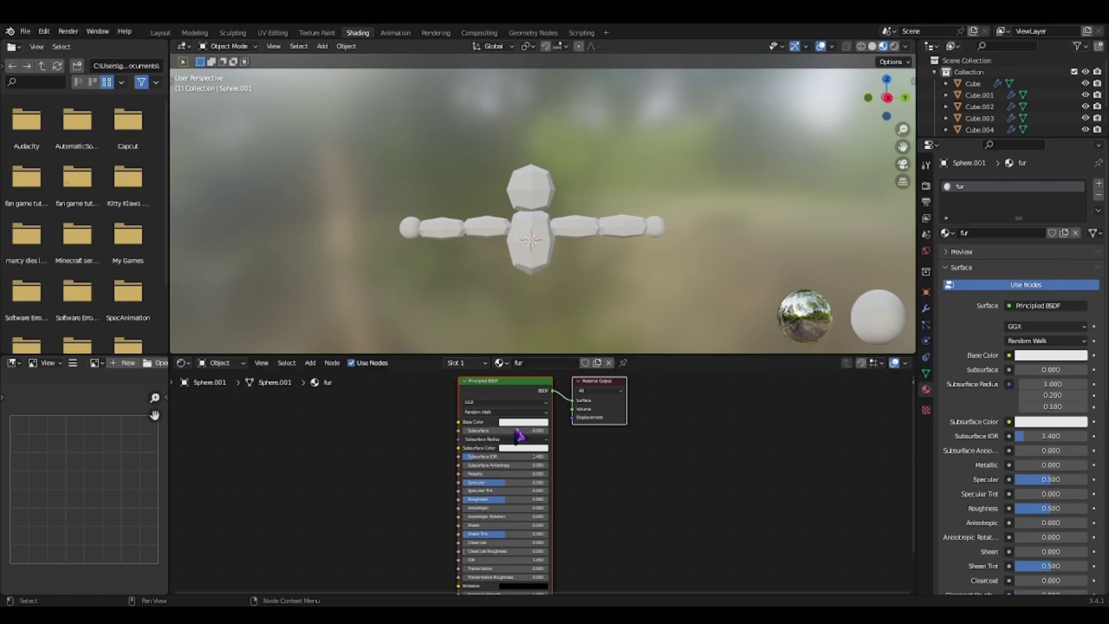
pyautogui.rightClick(586, 233)
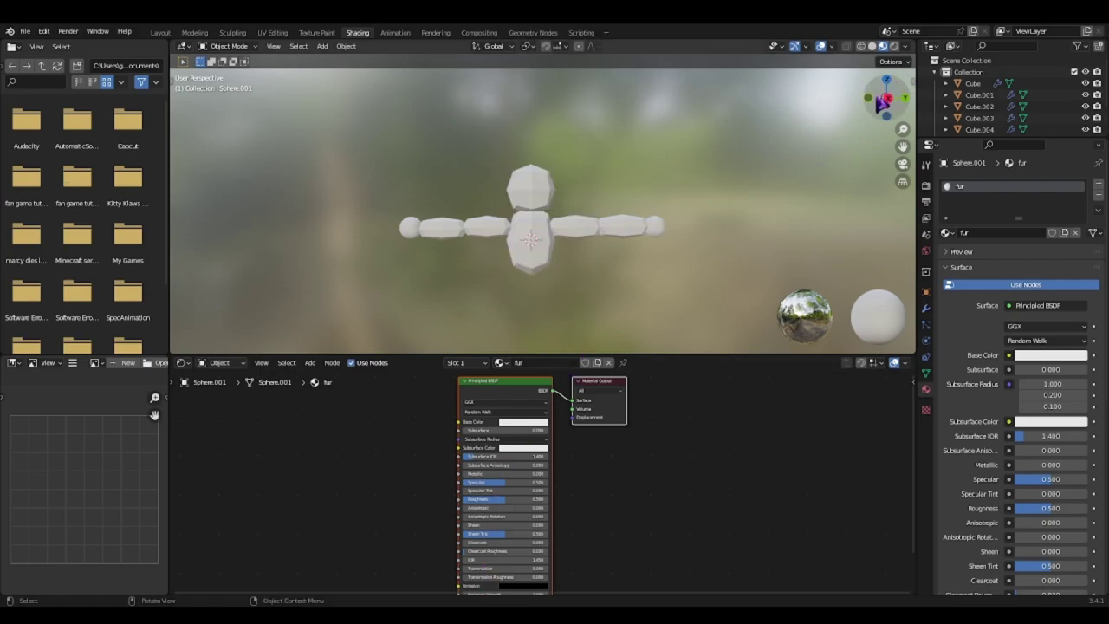
pyautogui.moveTo(882, 102); pyautogui.dragTo(885, 102)
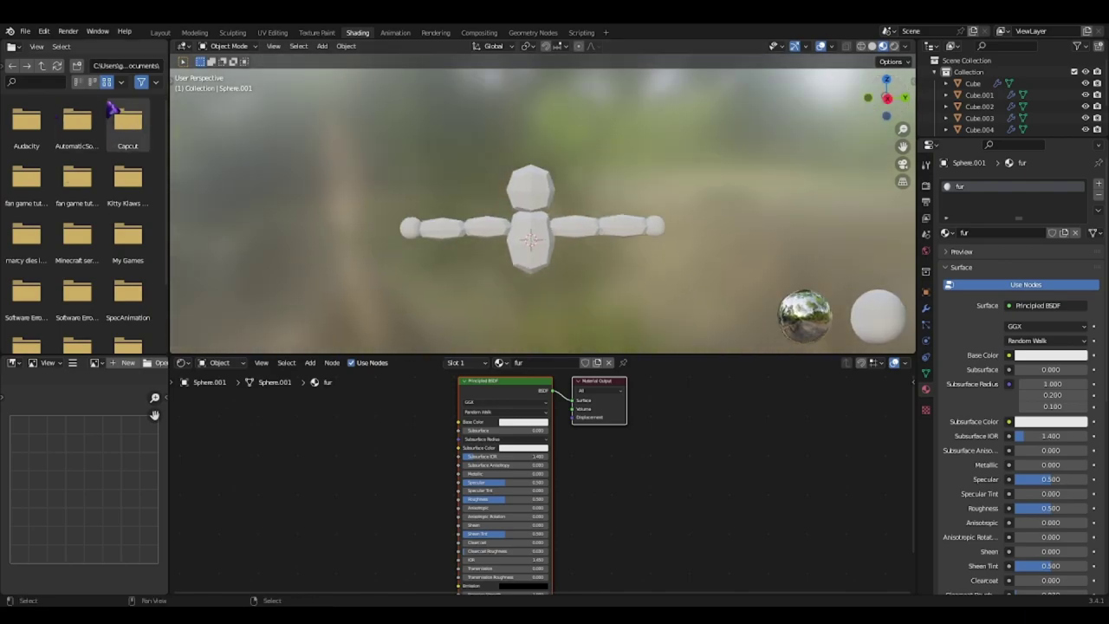
pyautogui.click(161, 33)
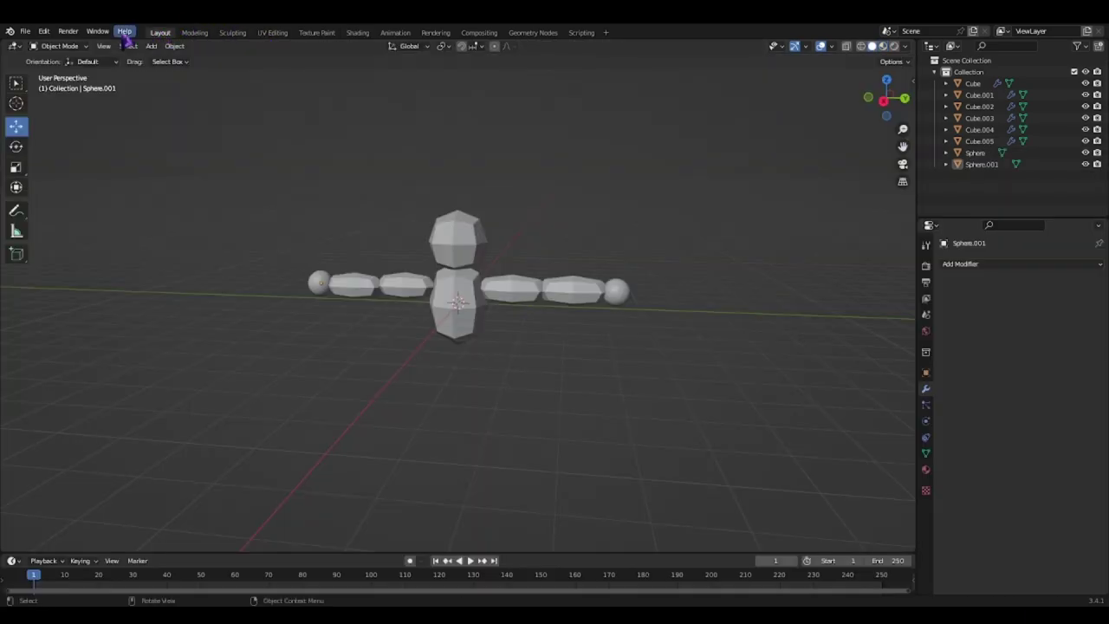
pyautogui.click(25, 32)
pyautogui.moveTo(52, 199)
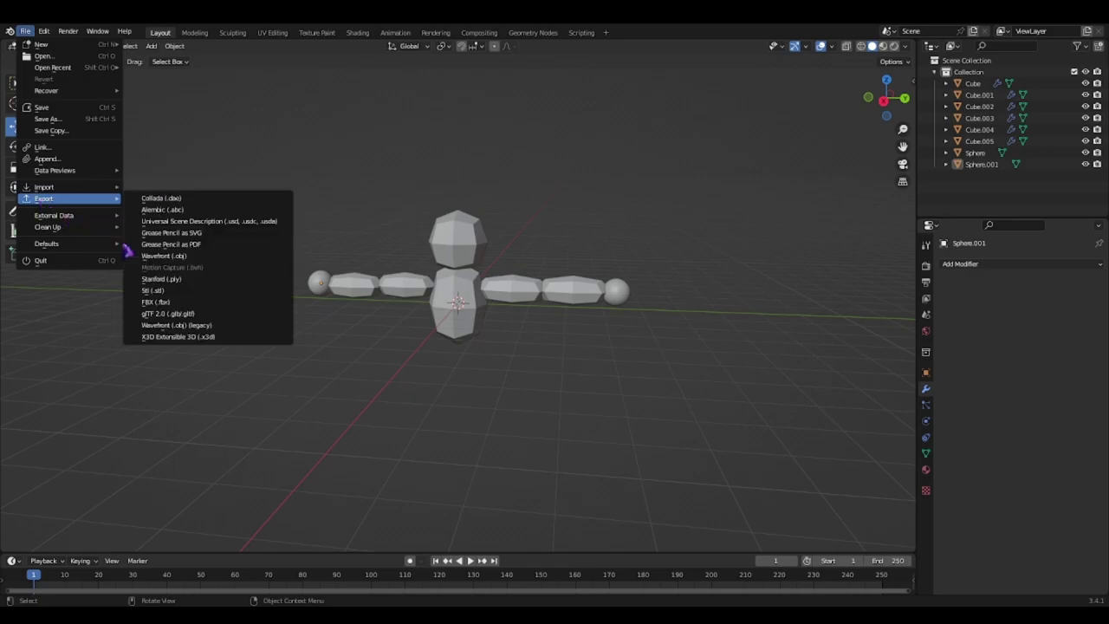
pyautogui.click(149, 303)
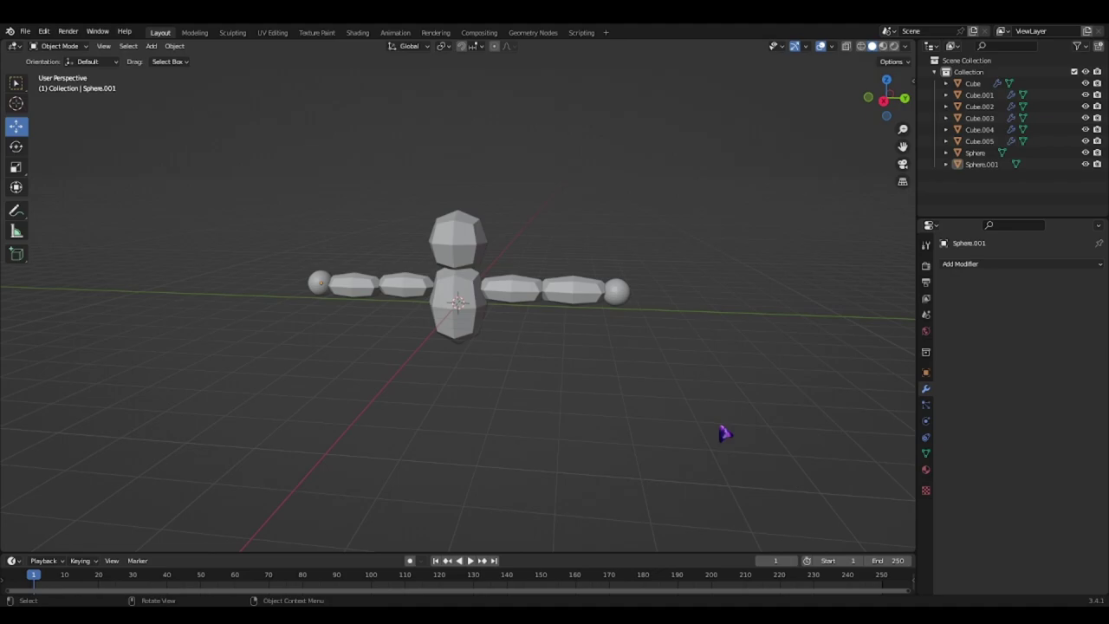
# - Reopen the recent Blender file without saving and delete the Cube, Camera and Light
pyautogui.moveTo(886, 98)
pyautogui.mouseDown()
pyautogui.moveTo(882, 112)
pyautogui.moveTo(885, 102)
pyautogui.mouseUp()
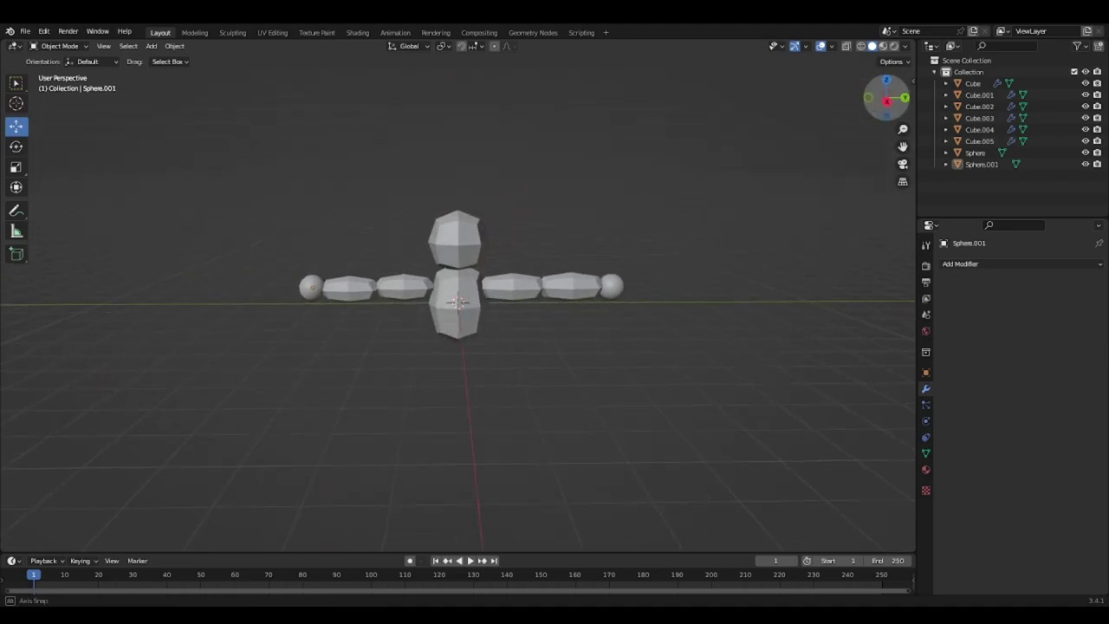
pyautogui.click(26, 32)
pyautogui.moveTo(54, 67)
pyautogui.click(174, 65)
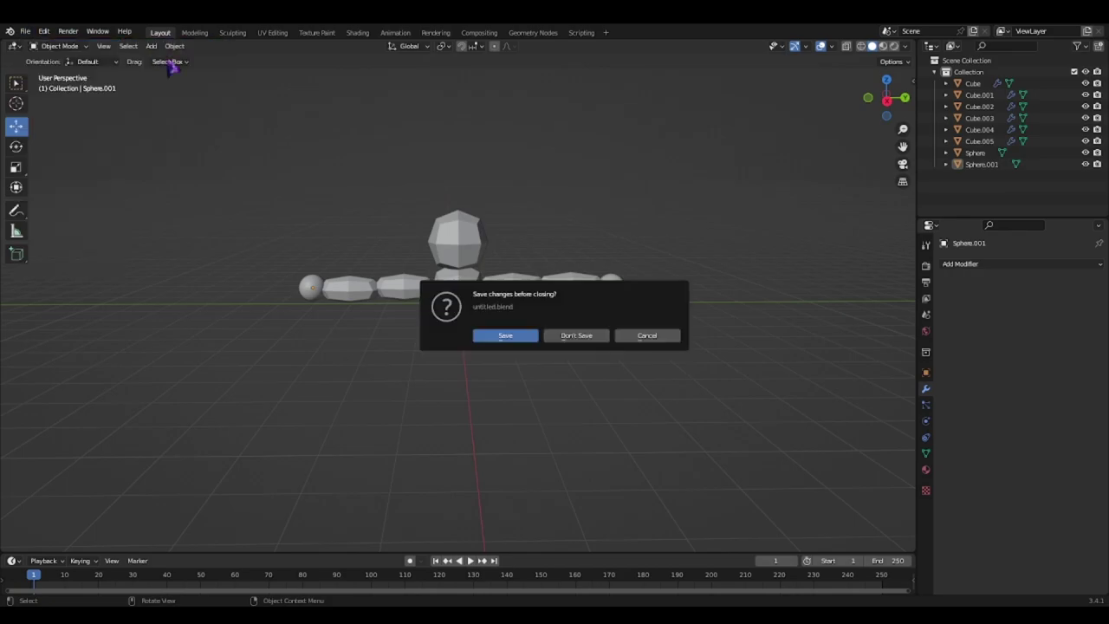
pyautogui.click(565, 336)
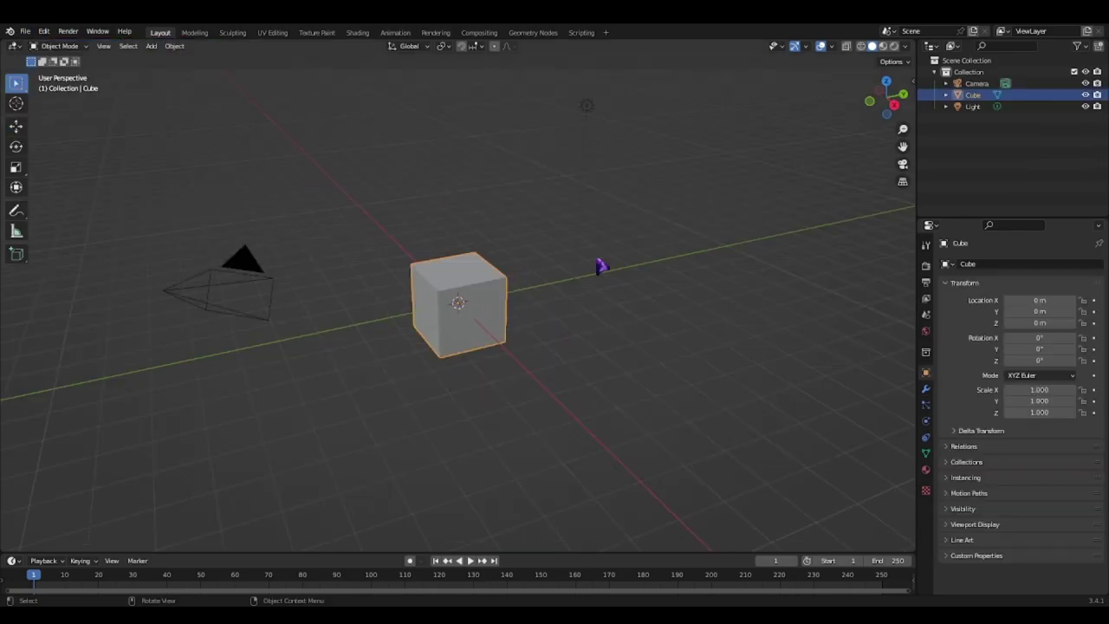
pyautogui.keyDown('ctrl'); pyautogui.click(970, 84); pyautogui.keyUp('ctrl')
pyautogui.press('x')
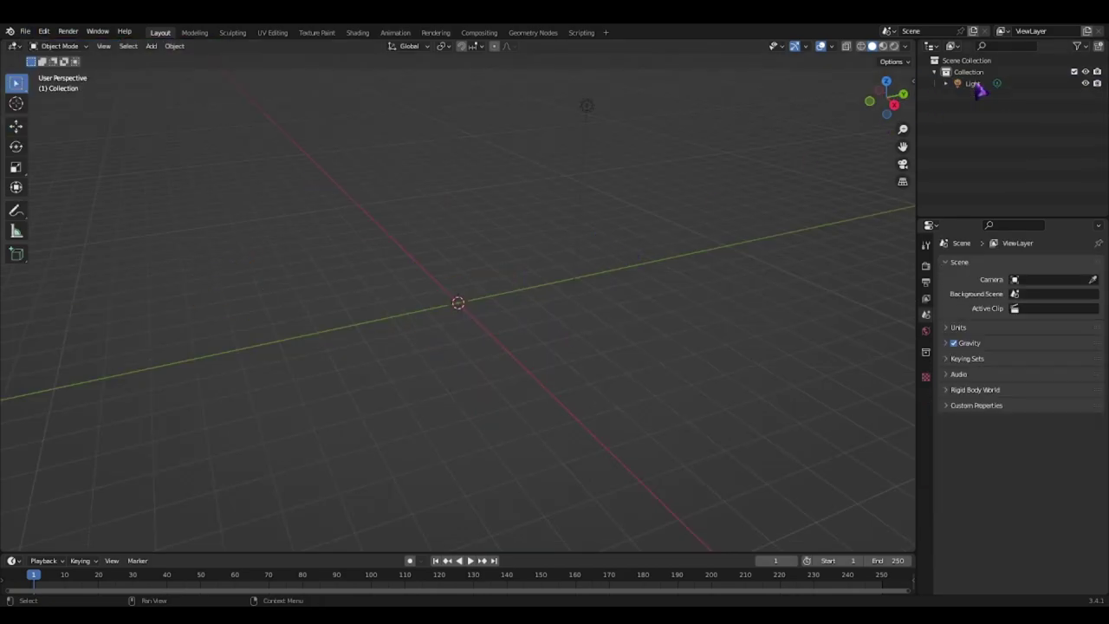
pyautogui.click(976, 83)
pyautogui.press('x')
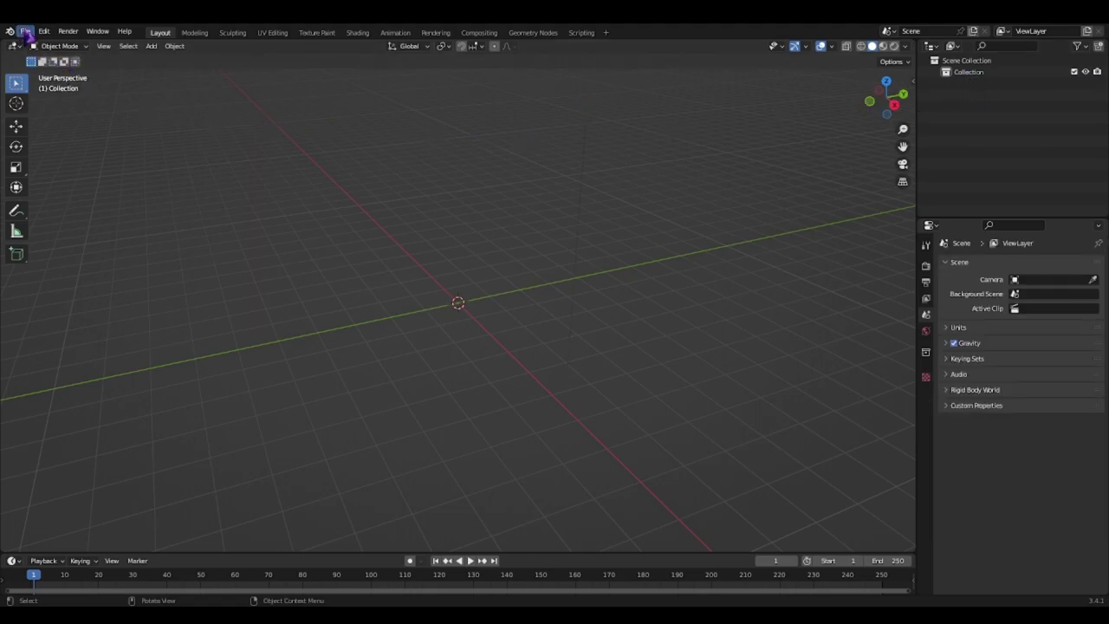
# - Import the cube-and-sphere figure model through File > Import
pyautogui.click(25, 32)
pyautogui.moveTo(52, 187)
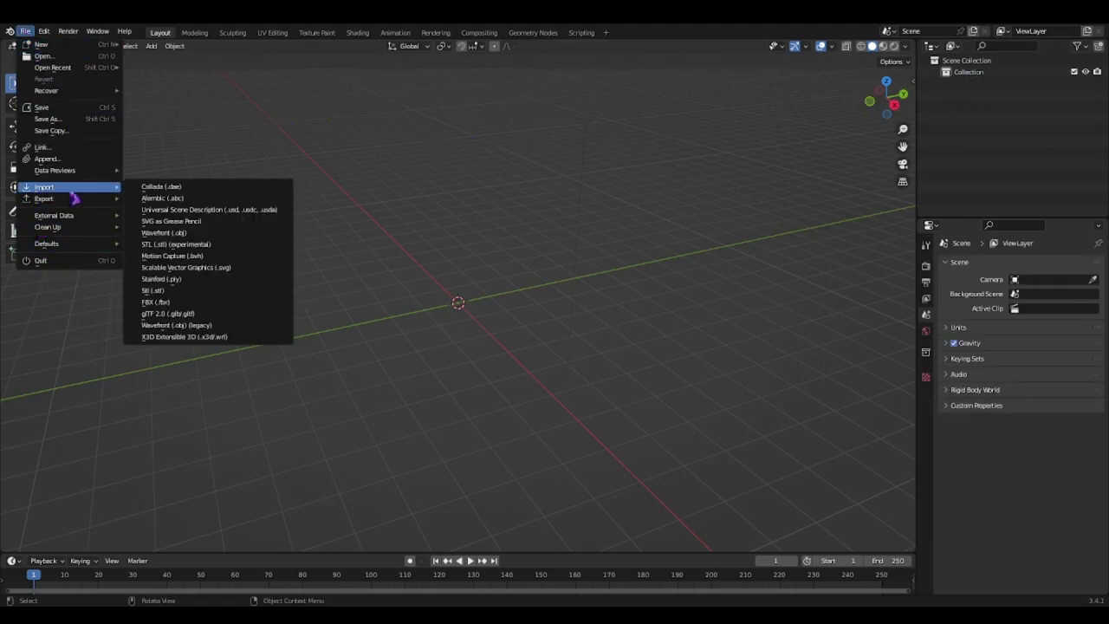
pyautogui.click(170, 306)
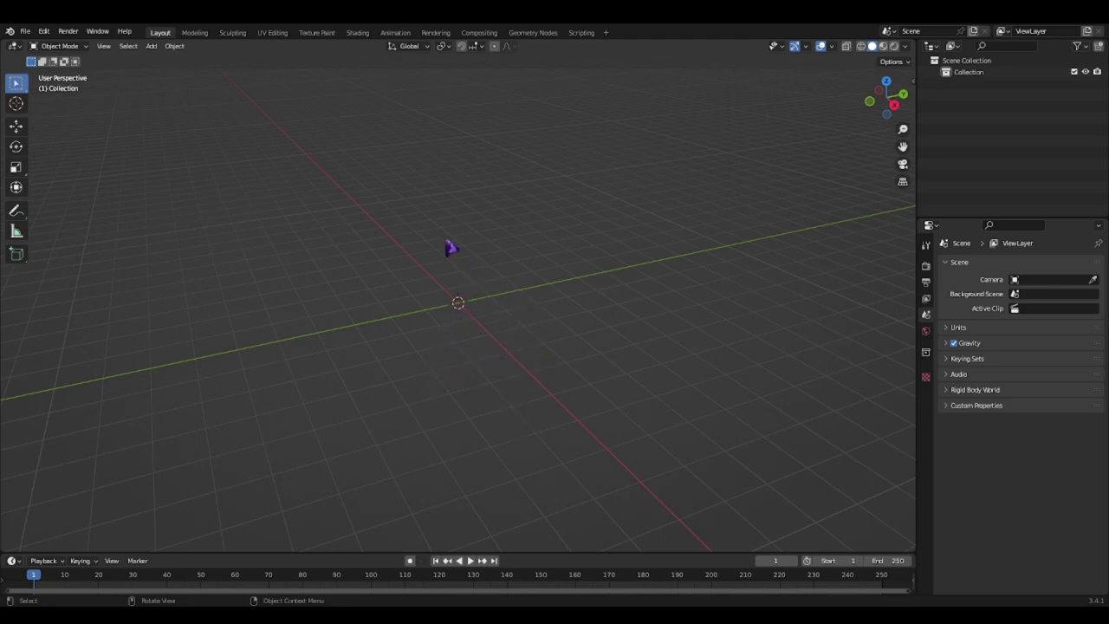
pyautogui.hotkey('ctrl', 'z')
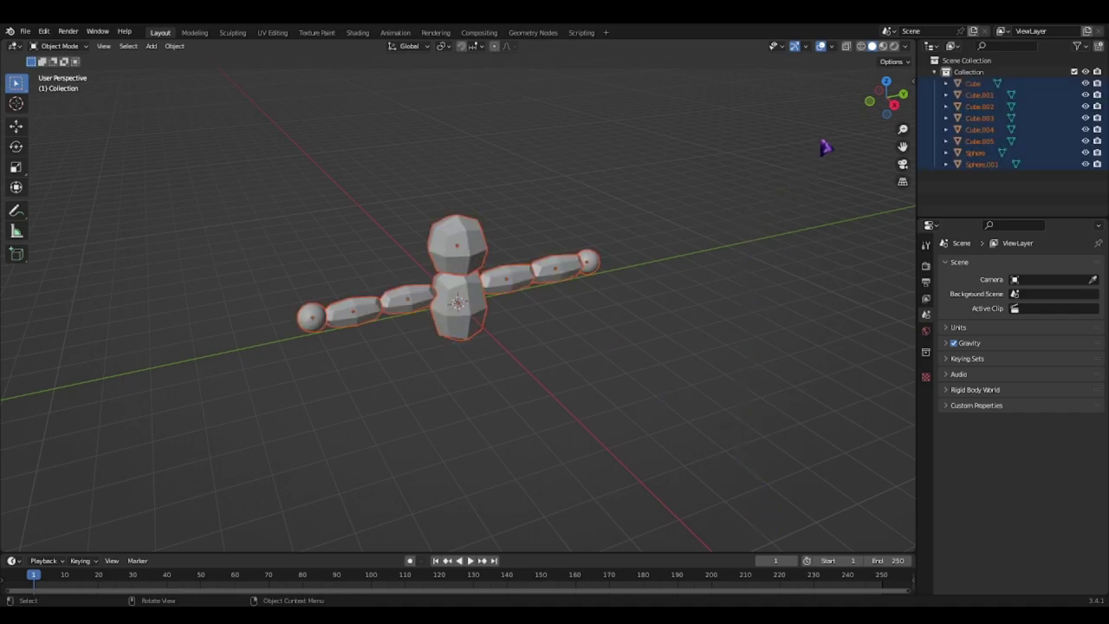
pyautogui.moveTo(884, 99); pyautogui.dragTo(886, 101)
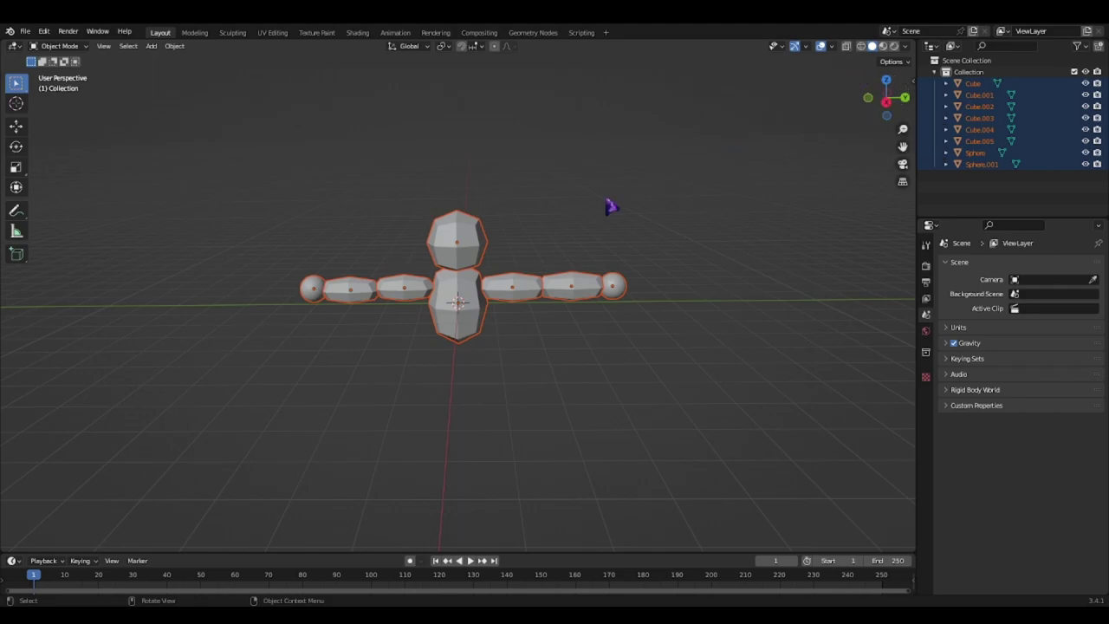
# - Select every cube and sphere with Sphere.001 active and join them with Ctrl+J
pyautogui.click(596, 208)
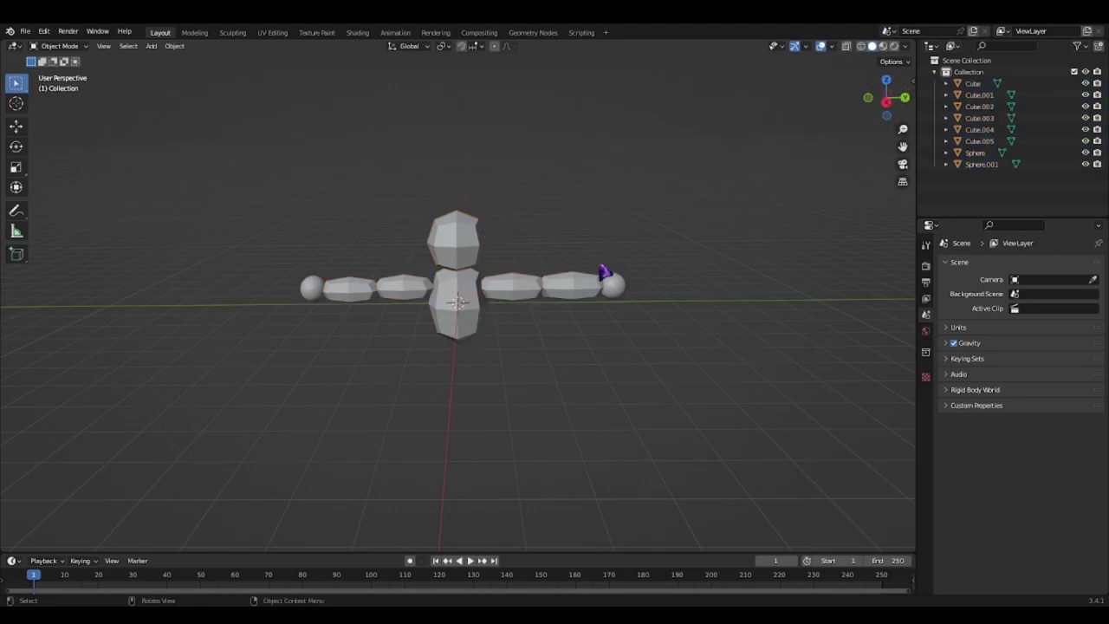
pyautogui.keyDown('shift'); pyautogui.click(613, 286); pyautogui.keyUp('shift')
pyautogui.keyDown('shift'); pyautogui.click(589, 292); pyautogui.keyUp('shift')
pyautogui.keyDown('shift'); pyautogui.click(520, 292); pyautogui.keyUp('shift')
pyautogui.keyDown('shift'); pyautogui.click(466, 297); pyautogui.keyUp('shift')
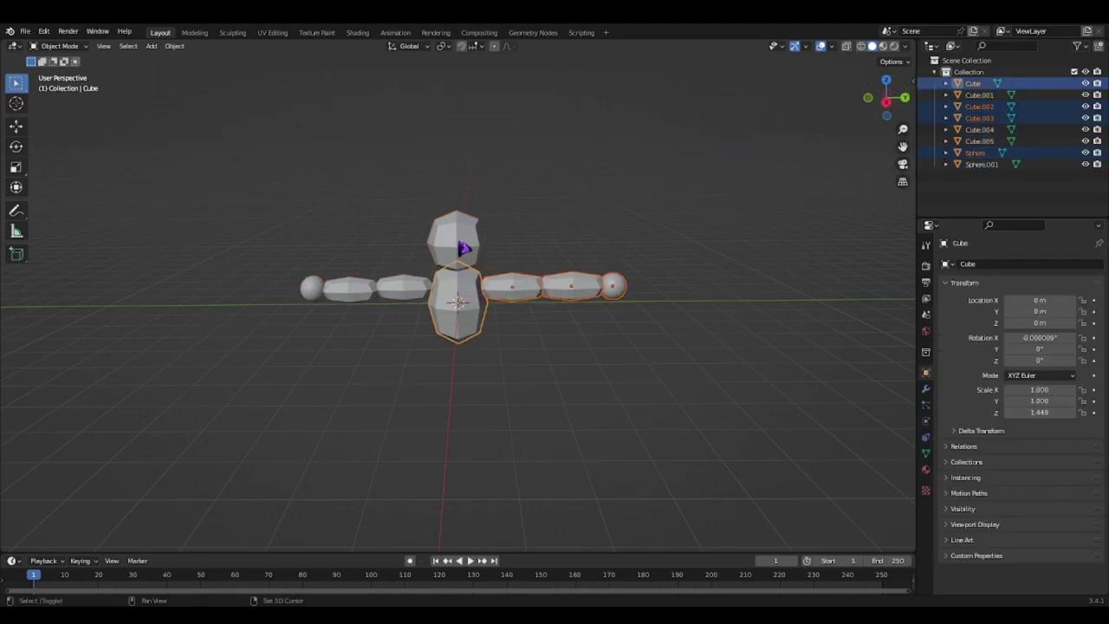
pyautogui.keyDown('shift'); pyautogui.click(466, 250); pyautogui.keyUp('shift')
pyautogui.keyDown('shift'); pyautogui.click(394, 290); pyautogui.keyUp('shift')
pyautogui.keyDown('shift'); pyautogui.click(347, 293); pyautogui.keyUp('shift')
pyautogui.keyDown('shift'); pyautogui.click(310, 292); pyautogui.keyUp('shift')
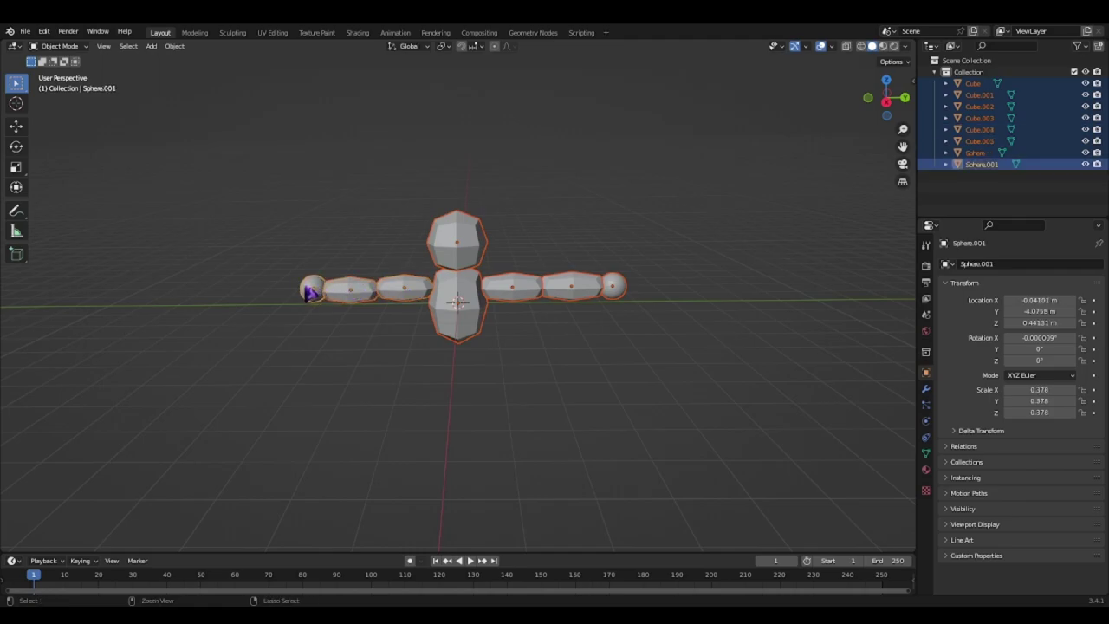
pyautogui.hotkey('ctrl', 'j')
pyautogui.click(599, 218)
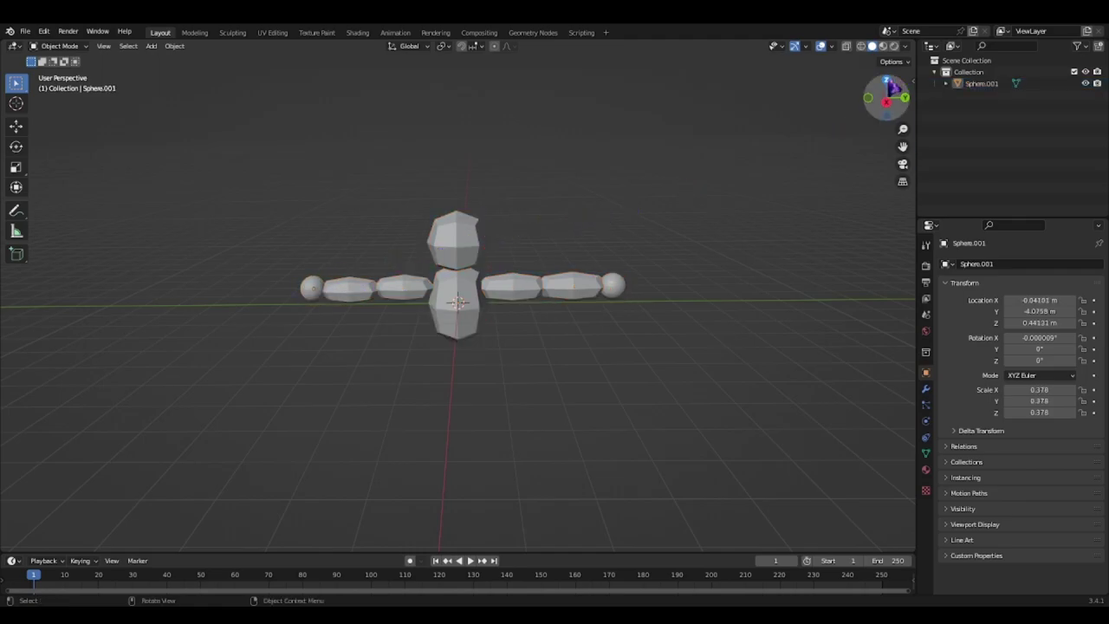
pyautogui.moveTo(886, 97)
pyautogui.mouseDown()
pyautogui.moveTo(858, 138)
pyautogui.moveTo(883, 104)
pyautogui.mouseUp()
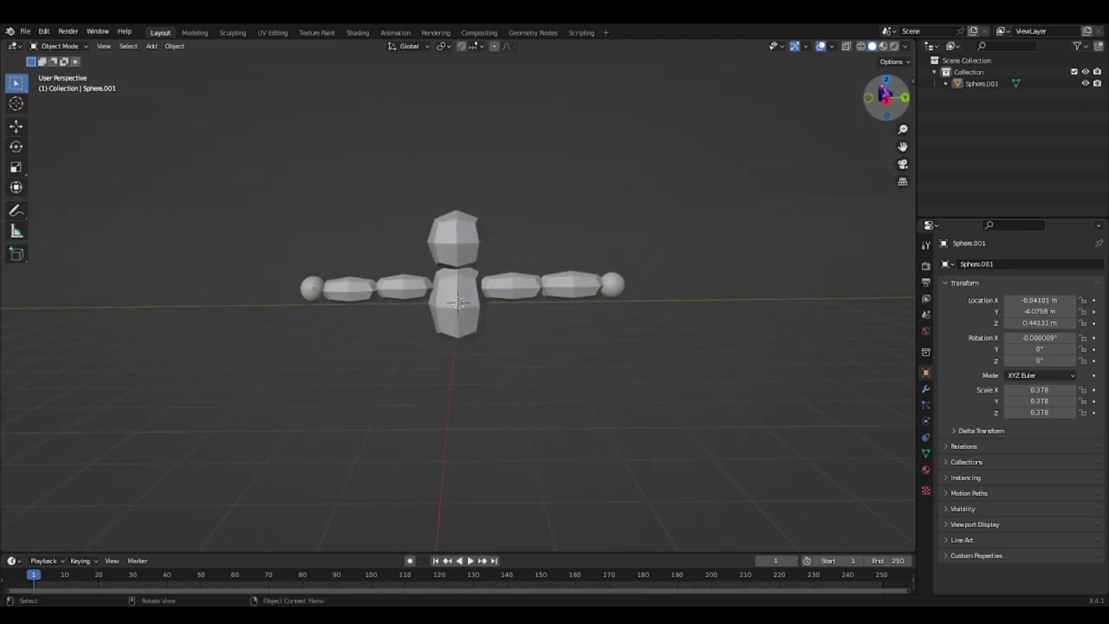
# - In the Shading workspace, rename Material.001 to 'face' and reselect the fur material slot
pyautogui.click(273, 33)
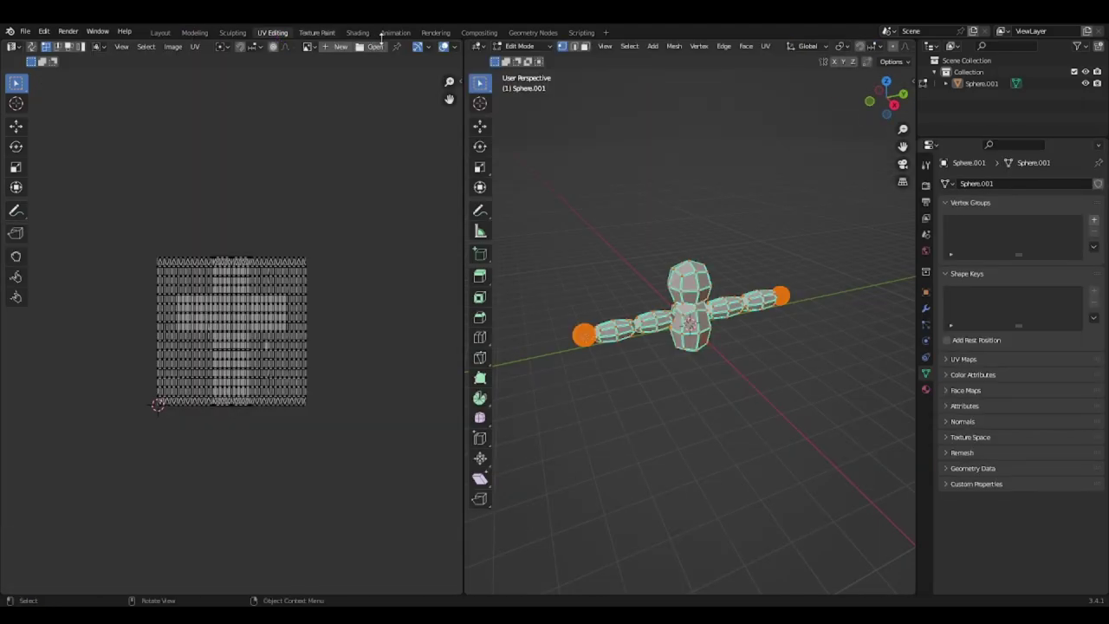
pyautogui.click(358, 33)
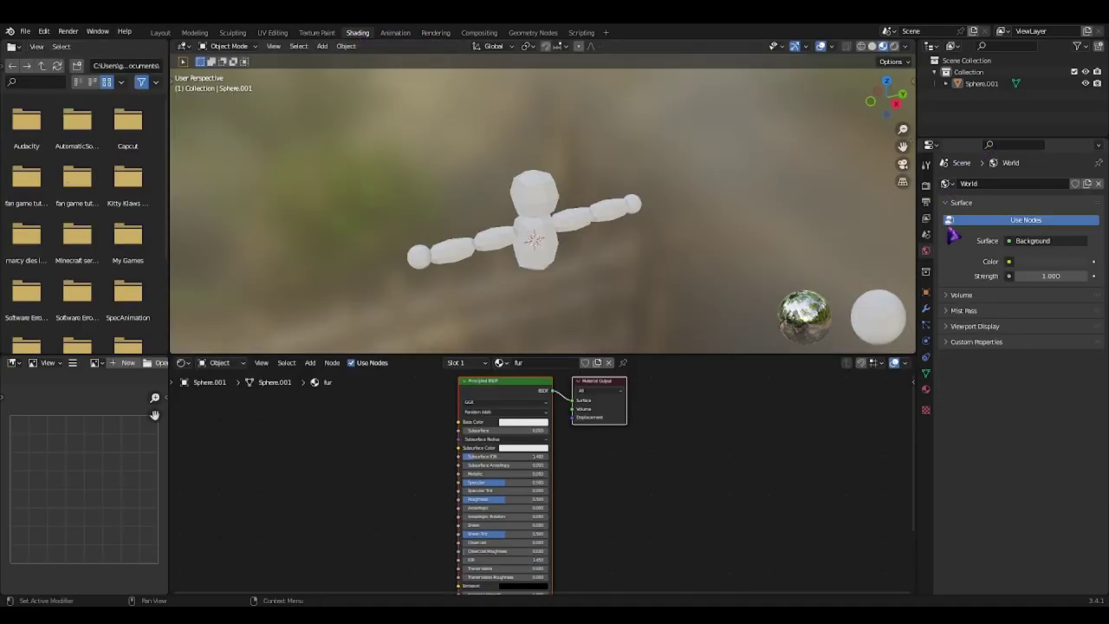
pyautogui.click(925, 389)
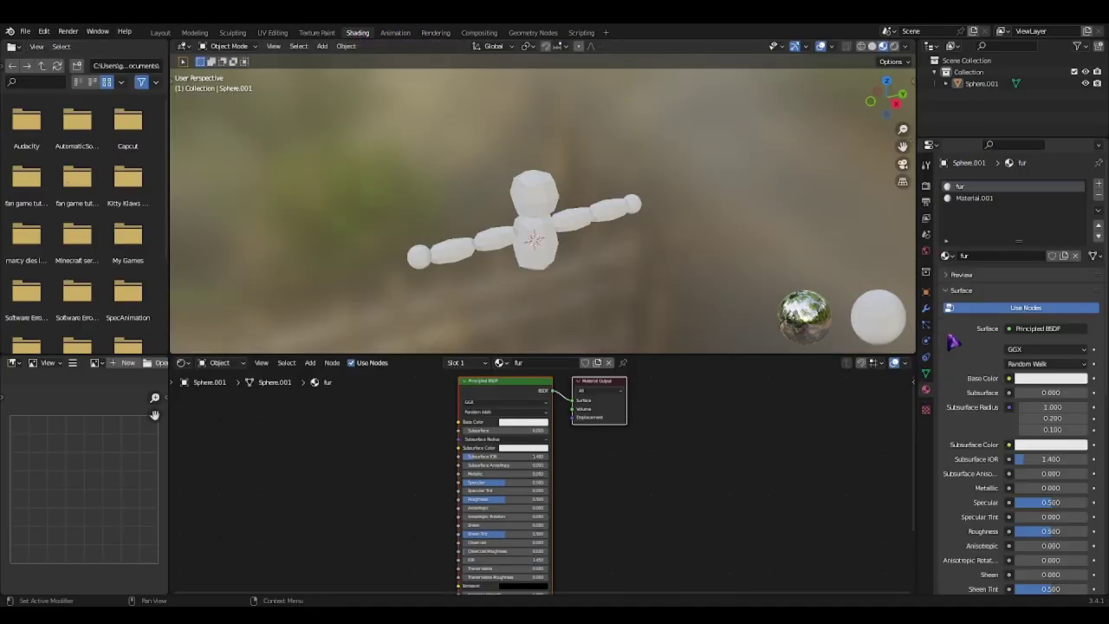
pyautogui.click(975, 198)
pyautogui.doubleClick(1008, 255)
pyautogui.write('fu')
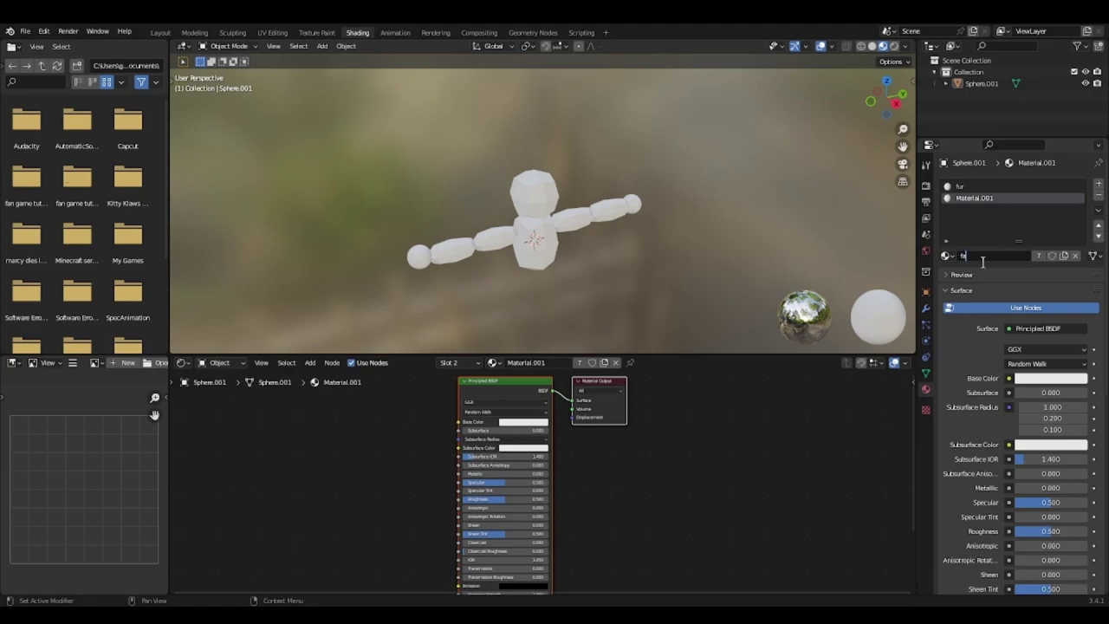
pyautogui.write('ce')
pyautogui.press('Return')
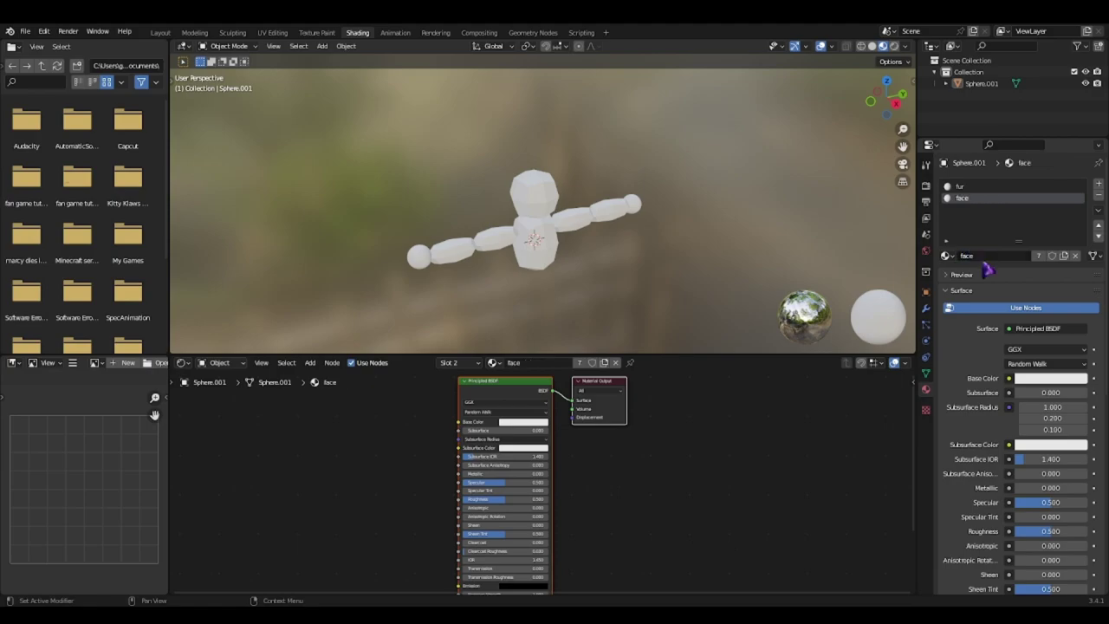
pyautogui.click(970, 187)
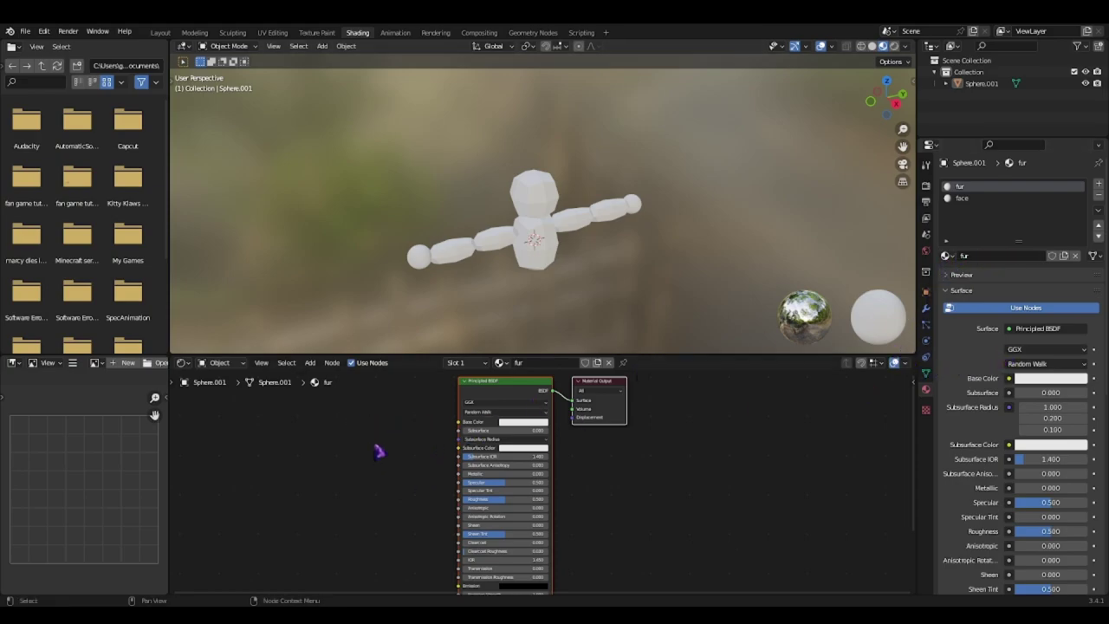
pyautogui.scroll(5, 381, 455)
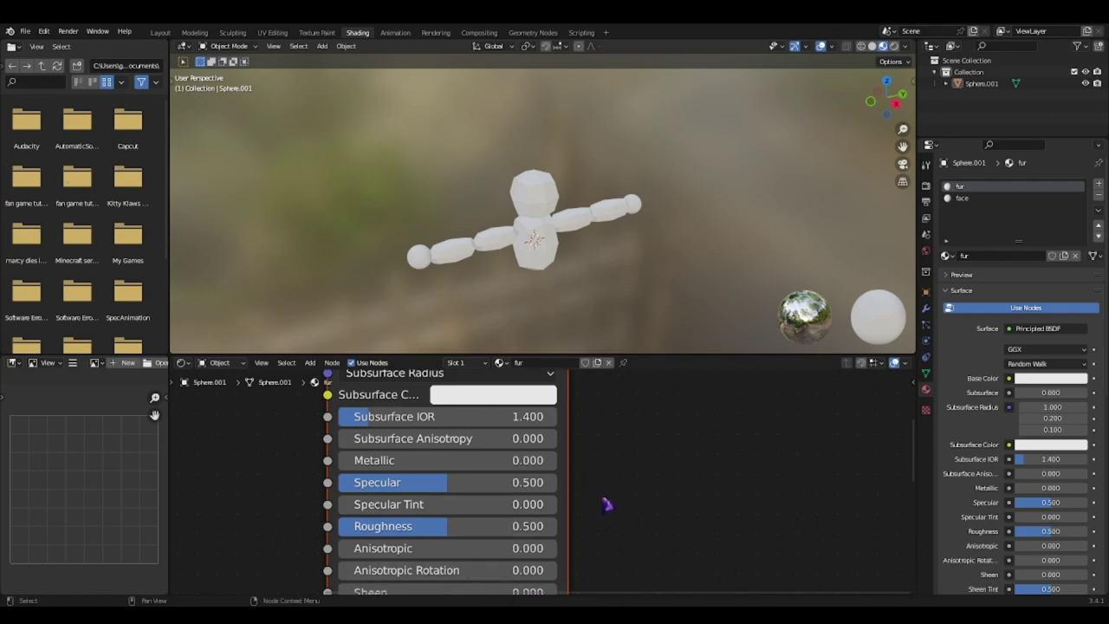
pyautogui.keyDown('shift'); pyautogui.moveTo(602, 514); pyautogui.dragTo(865, 414, button='middle'); pyautogui.keyUp('shift')
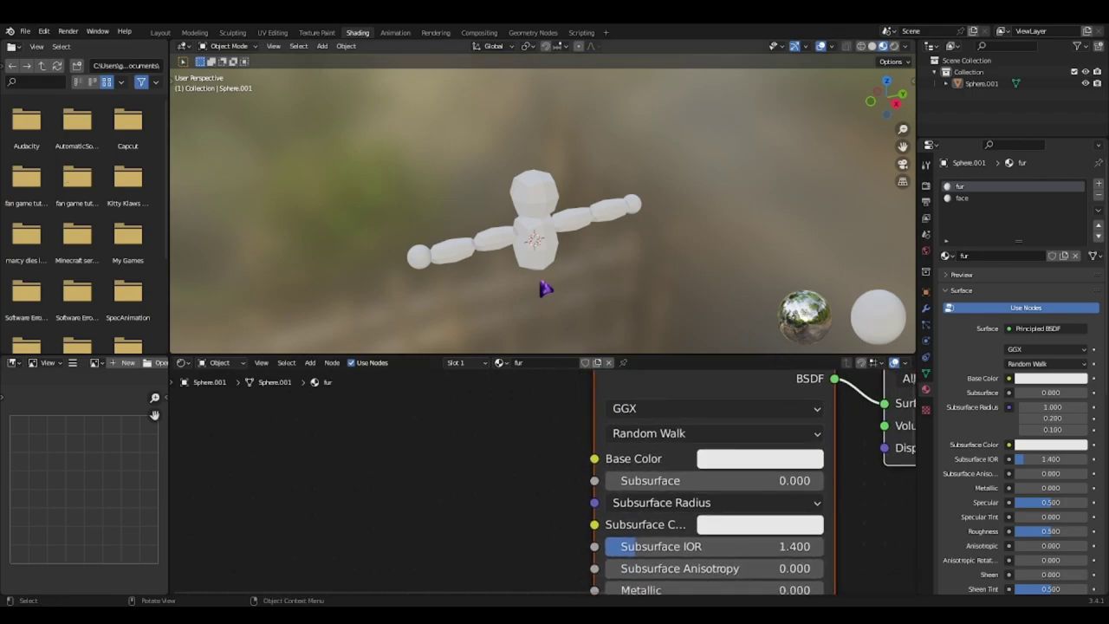
# - Add an Image Texture node for fur-256x256.jpg feeding the fur material's Base Color
pyautogui.click(310, 362)
pyautogui.moveTo(333, 392)
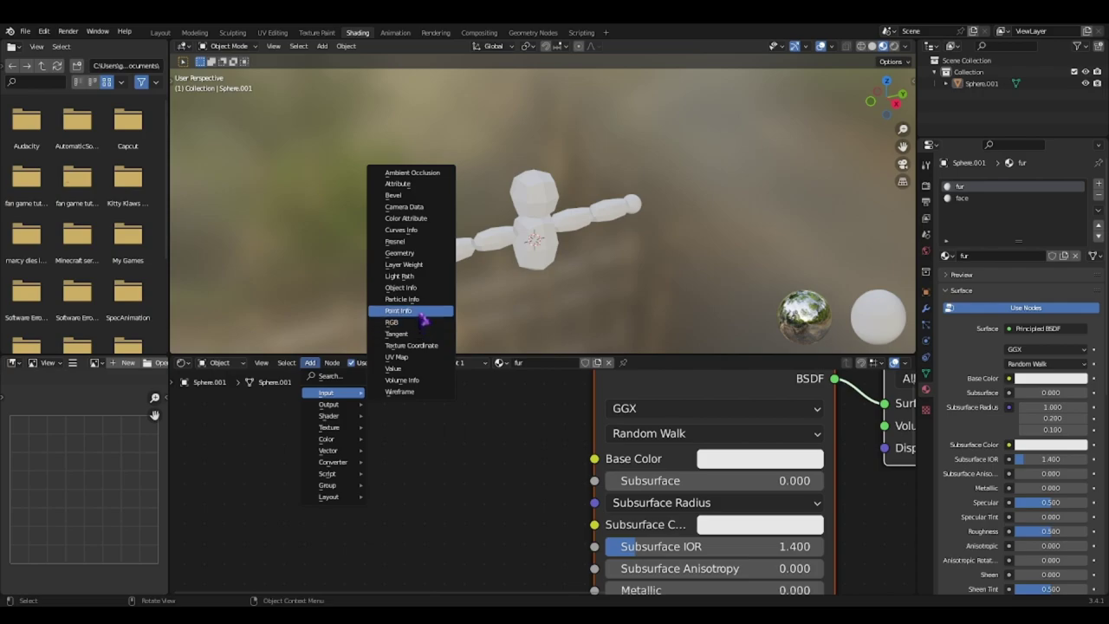
pyautogui.click(335, 376)
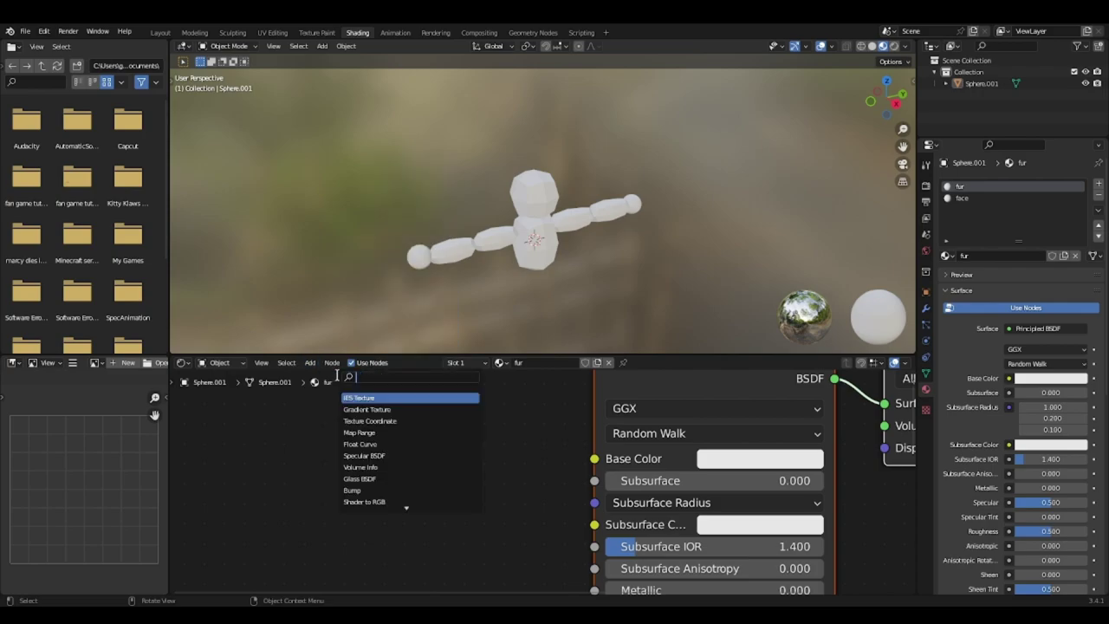
pyautogui.write('image')
pyautogui.click(385, 399)
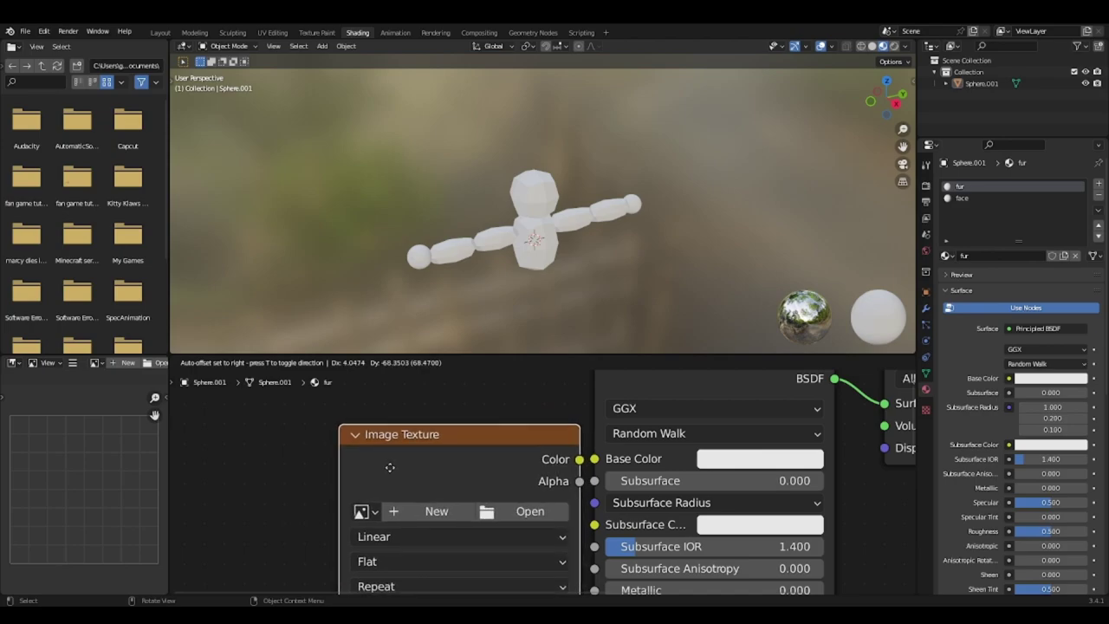
pyautogui.click(367, 465)
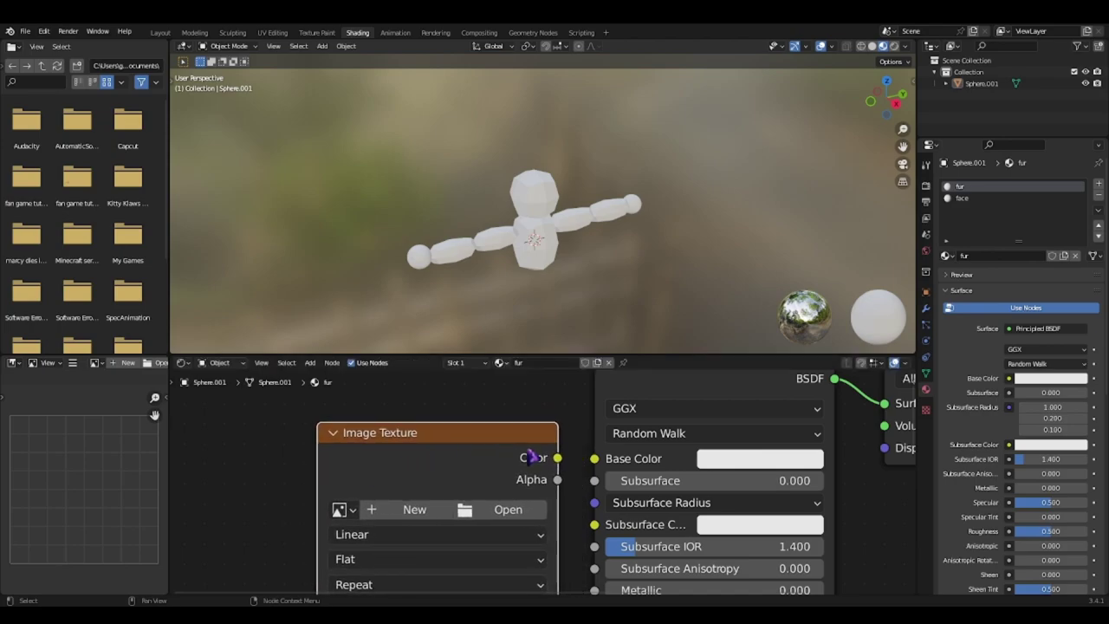
pyautogui.moveTo(558, 458); pyautogui.dragTo(583, 463)
# - Select the face material slot and remove it from the figure
pyautogui.scroll(-2, 470, 483)
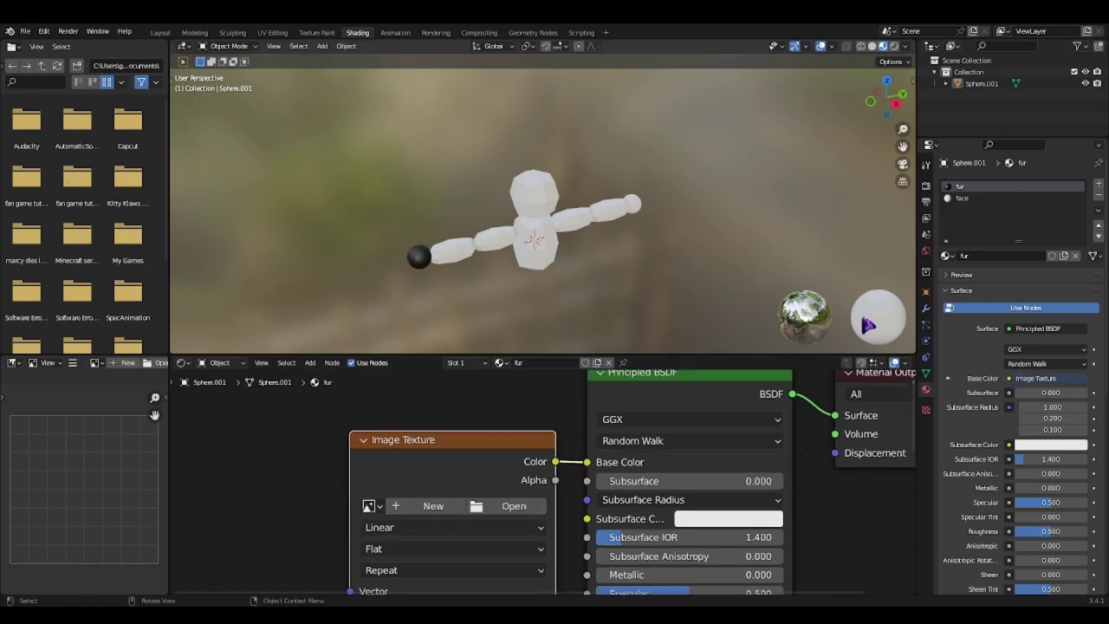
pyautogui.click(969, 199)
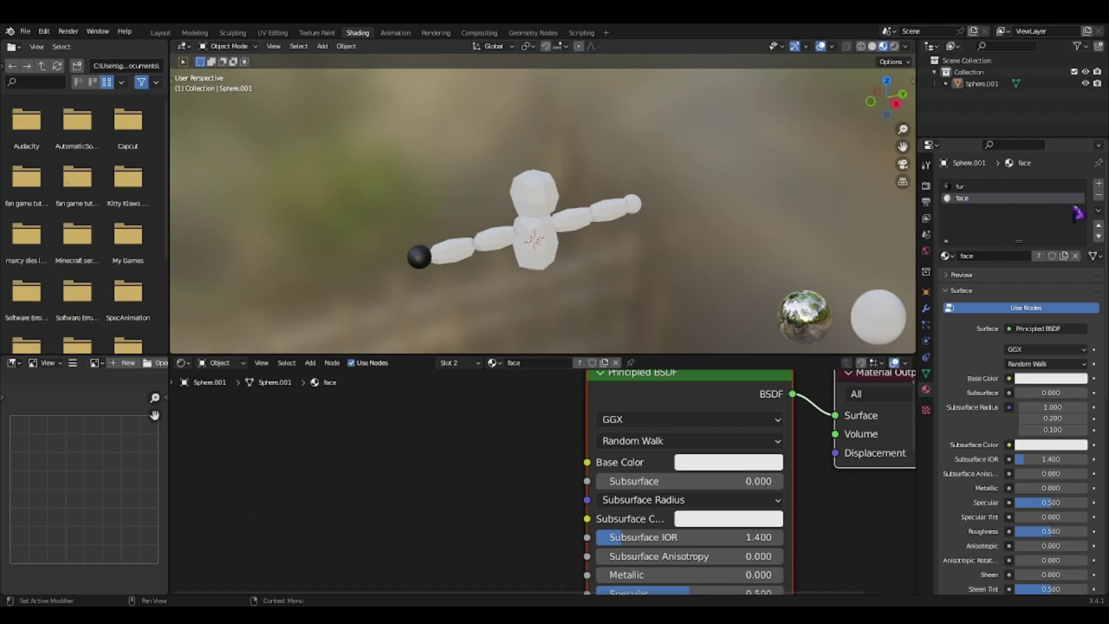
pyautogui.click(1098, 196)
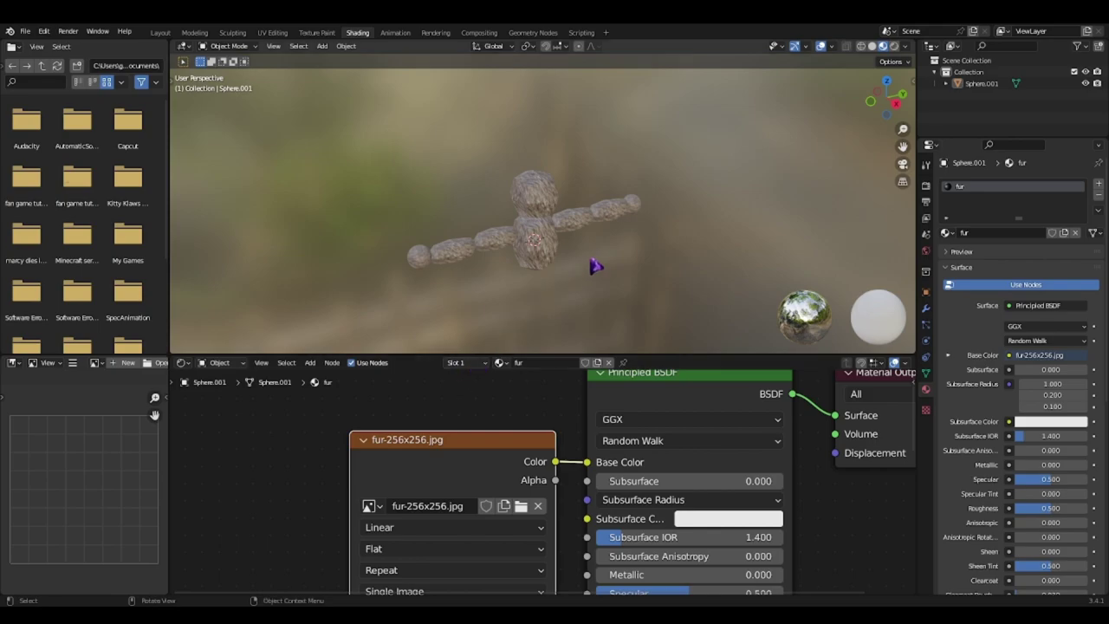
# - Darken the fur material's Subsurface Color to near black
pyautogui.rightClick(650, 286)
pyautogui.scroll(-2, 443, 493)
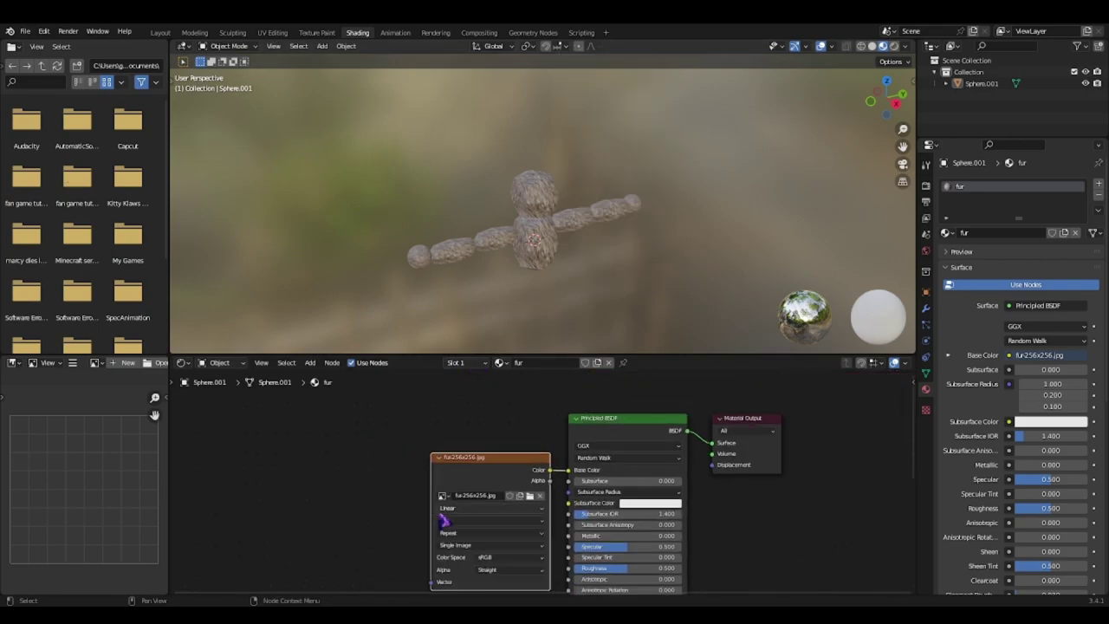
pyautogui.scroll(2, 446, 523)
pyautogui.scroll(1, 446, 523)
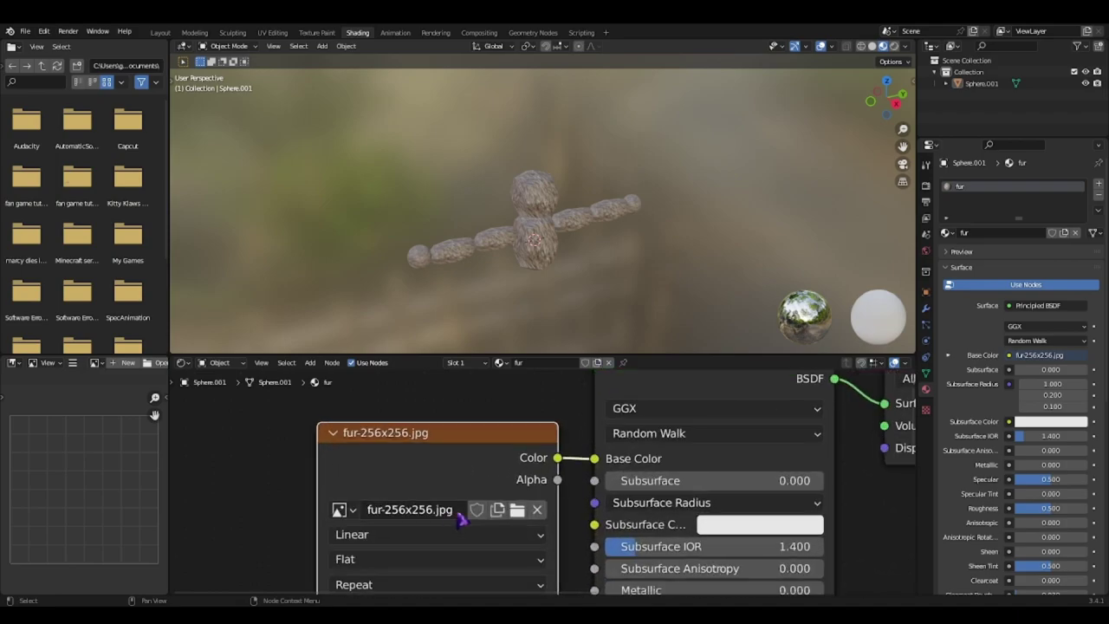
pyautogui.click(1049, 421)
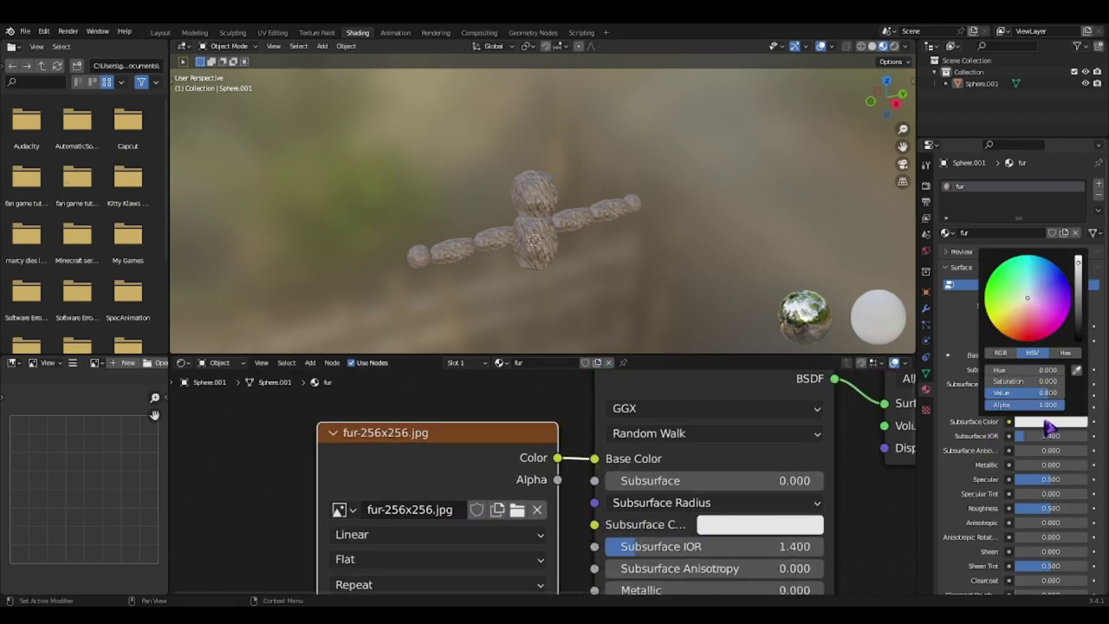
pyautogui.moveTo(1077, 322); pyautogui.dragTo(1079, 258)
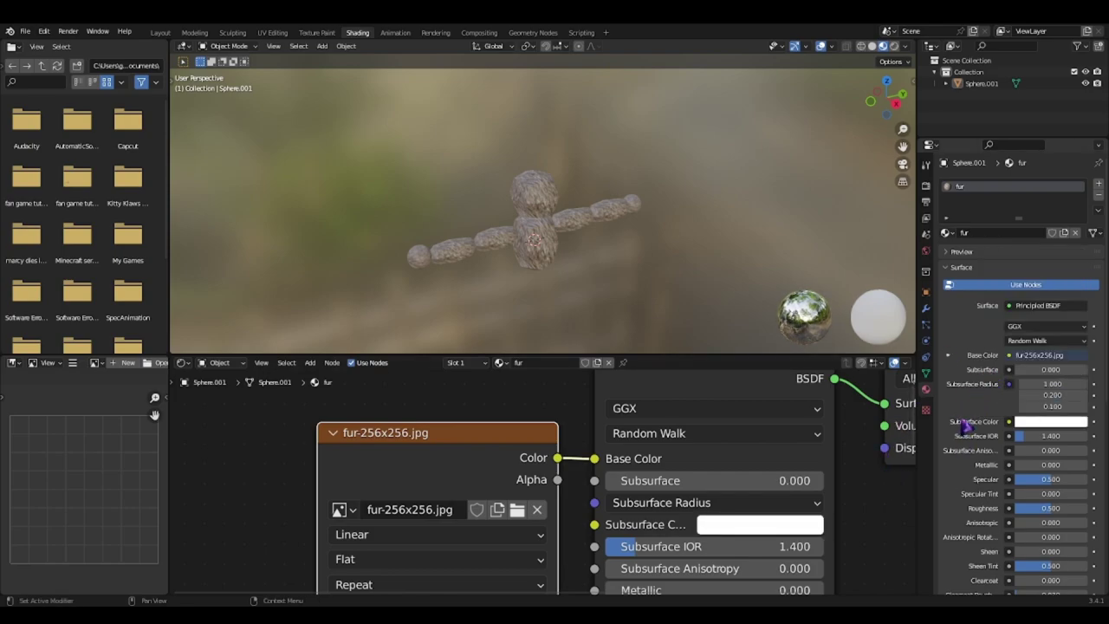
pyautogui.scroll(-5, 507, 502)
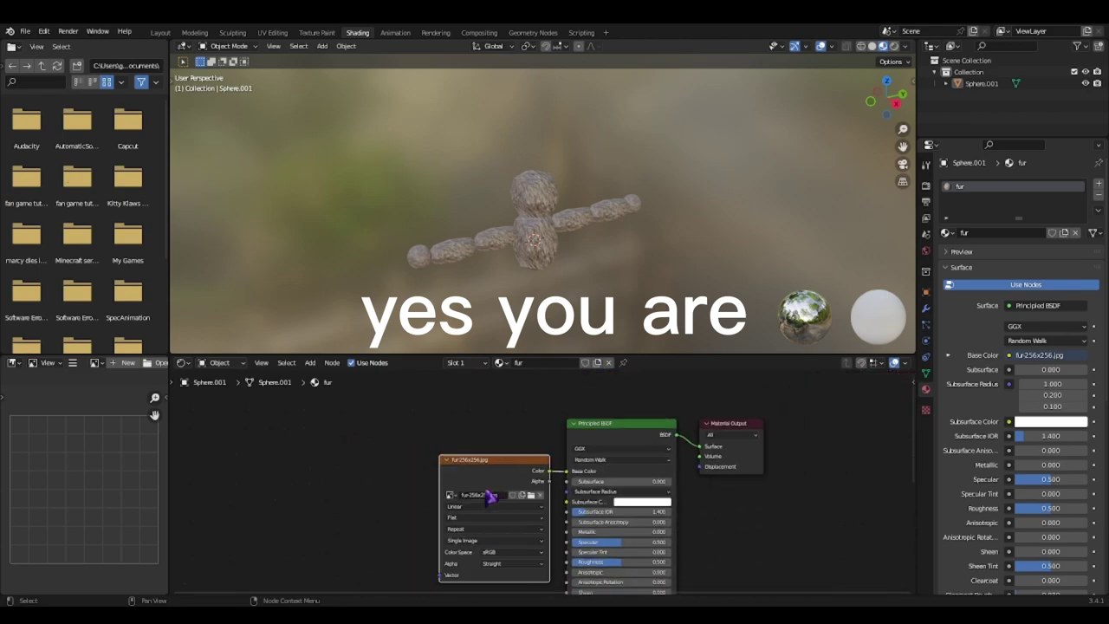
# - Nudge the fur image node up and orbit and zoom to view the furry figure
pyautogui.moveTo(487, 462)
pyautogui.mouseDown()
pyautogui.moveTo(487, 437)
pyautogui.moveTo(485, 461)
pyautogui.mouseUp()
pyautogui.moveTo(884, 95); pyautogui.dragTo(830, 98)
pyautogui.scroll(6, 555, 223)
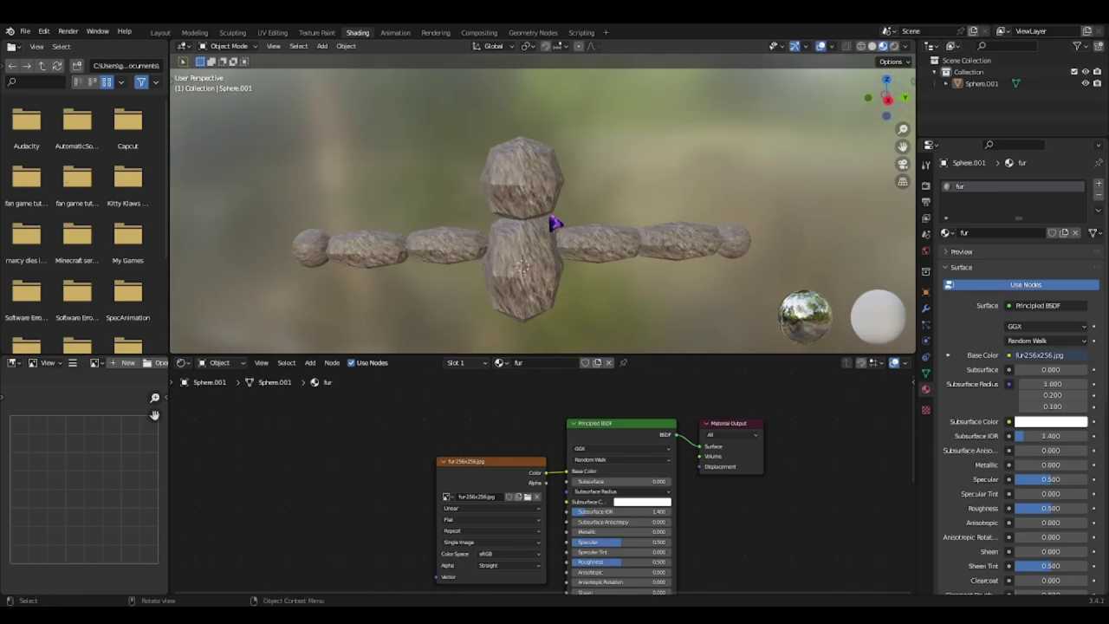
pyautogui.scroll(-3, 552, 223)
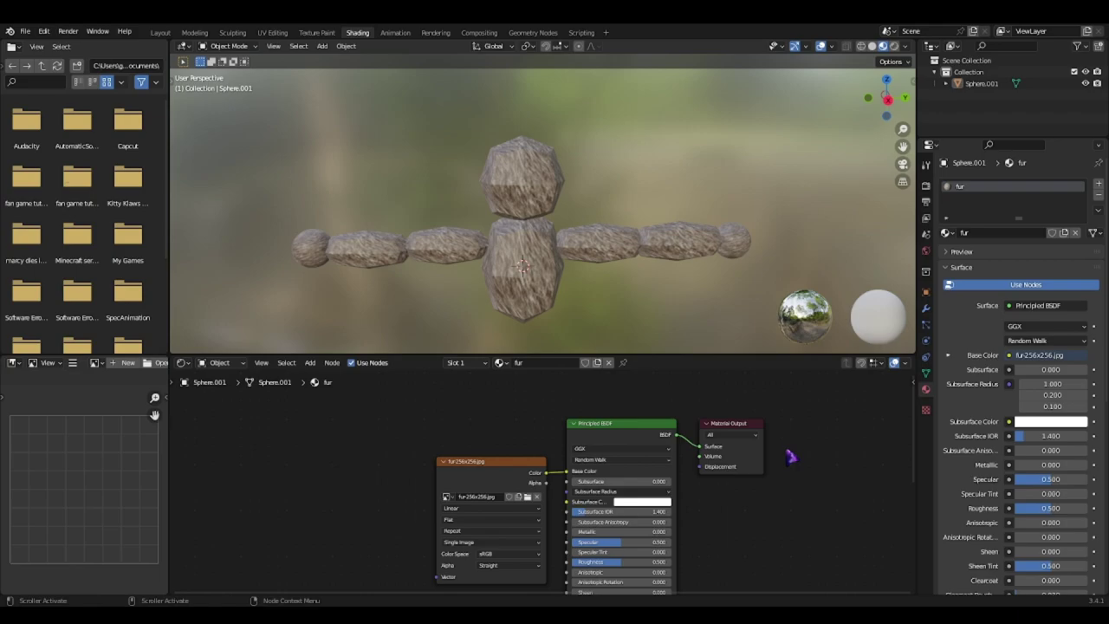
pyautogui.rightClick(748, 198)
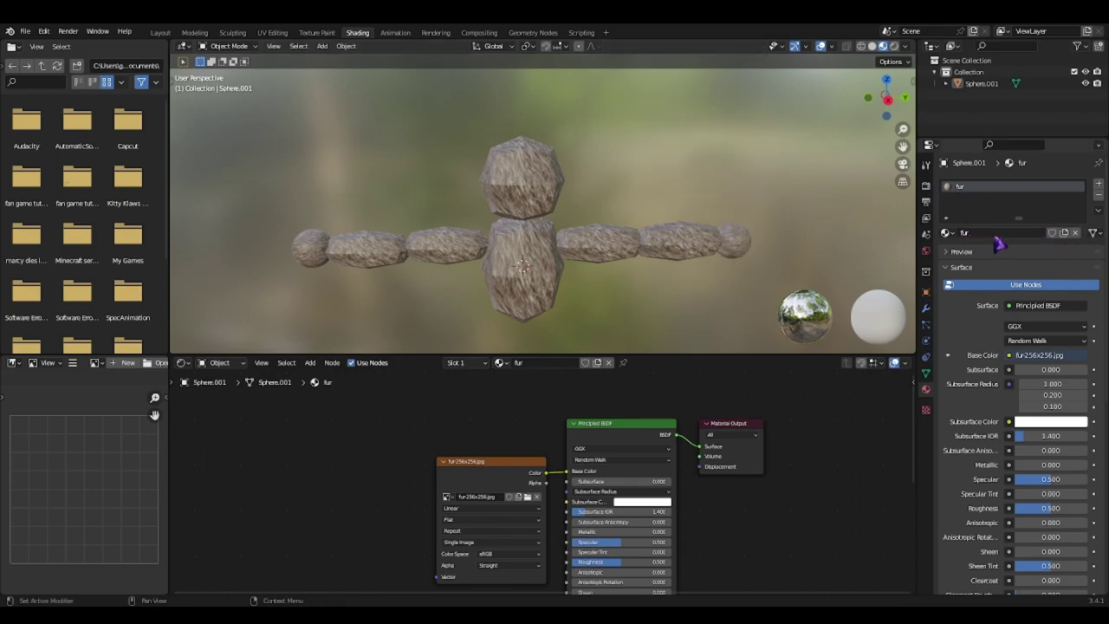
# - Add a second material slot holding a new material named 'face'
pyautogui.click(1098, 184)
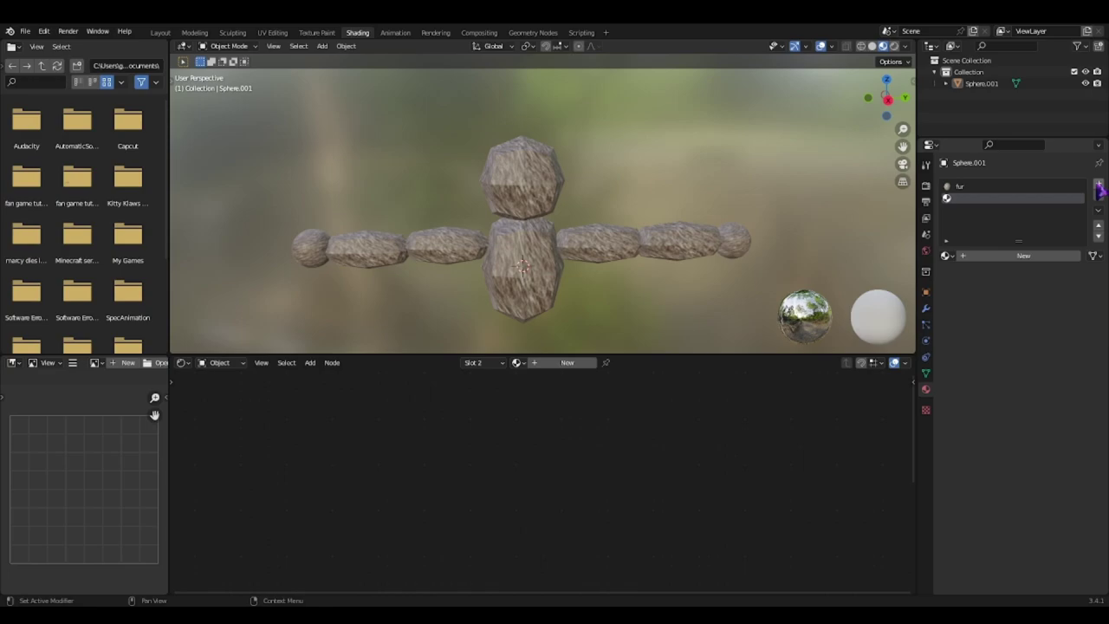
pyautogui.click(980, 254)
pyautogui.doubleClick(1003, 256)
pyautogui.press('BackSpace')
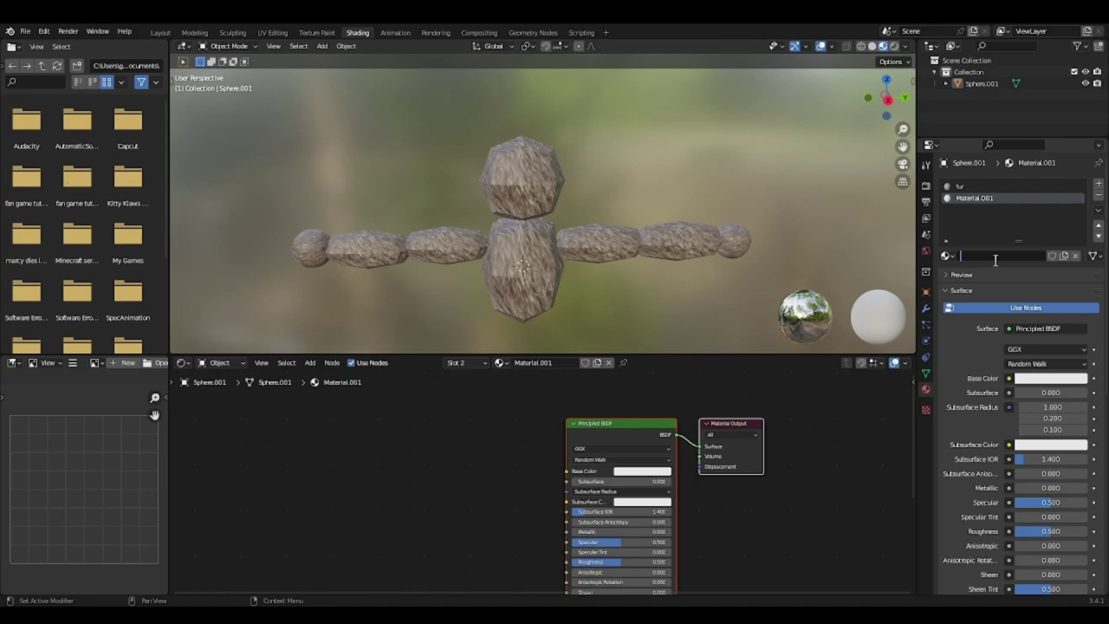
pyautogui.press('Return')
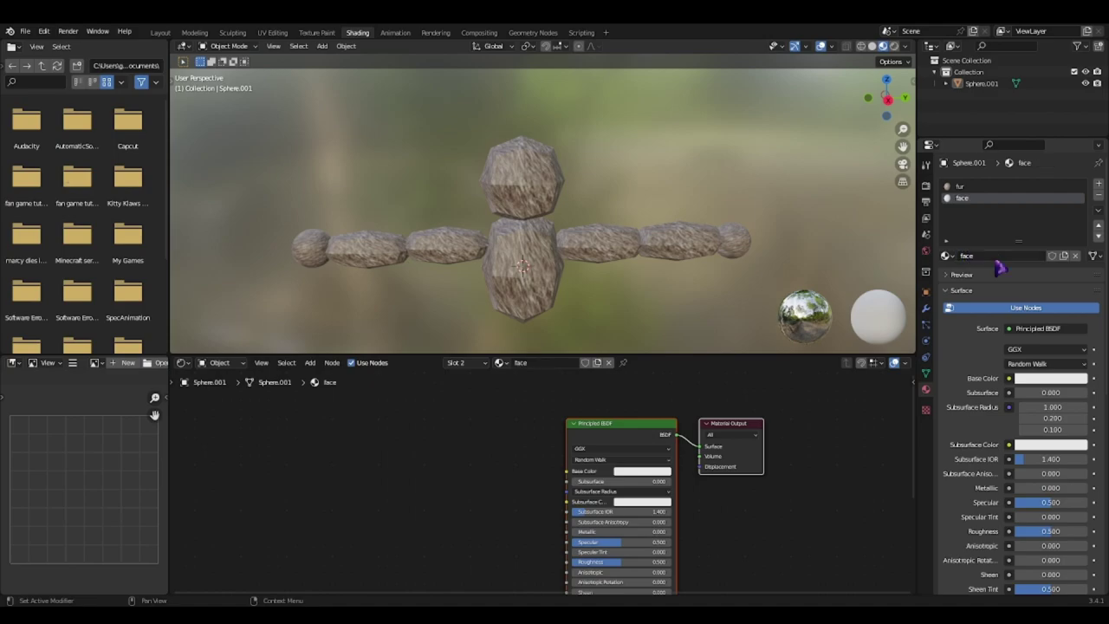
# - Add an Image Texture node for face.jpg and link its Color to Base Color
pyautogui.click(310, 363)
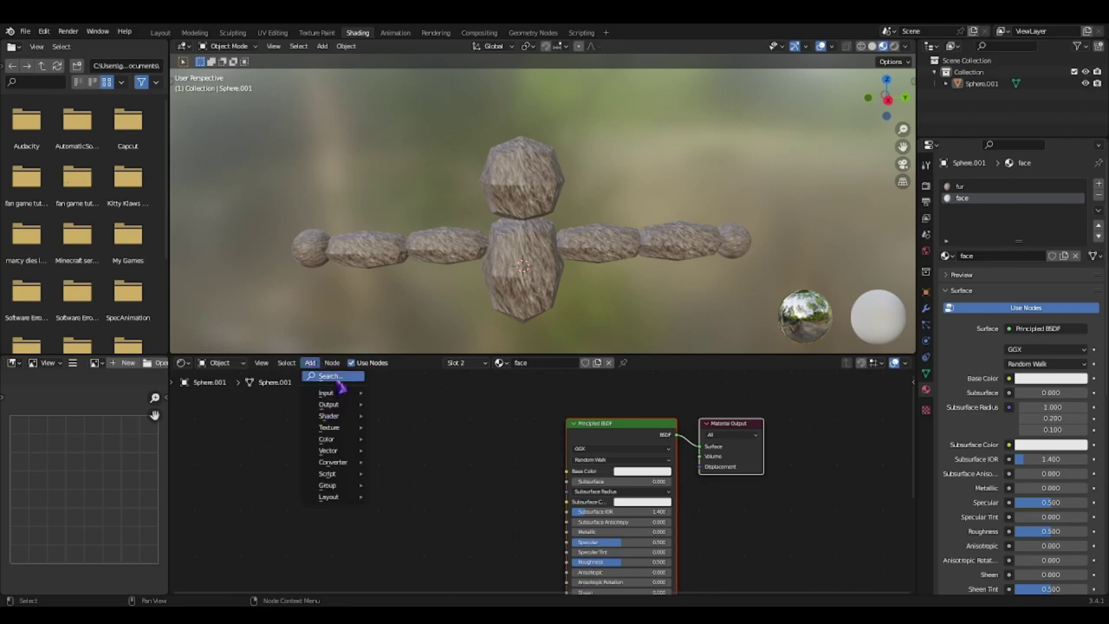
pyautogui.click(327, 376)
pyautogui.write('image')
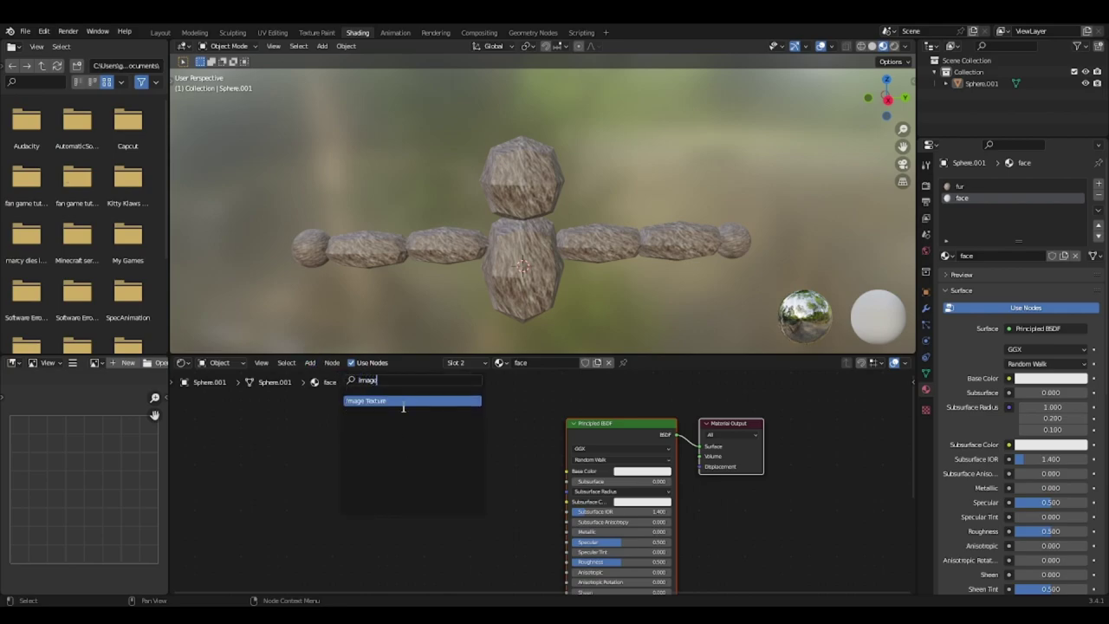
pyautogui.press('Return')
pyautogui.click(508, 493)
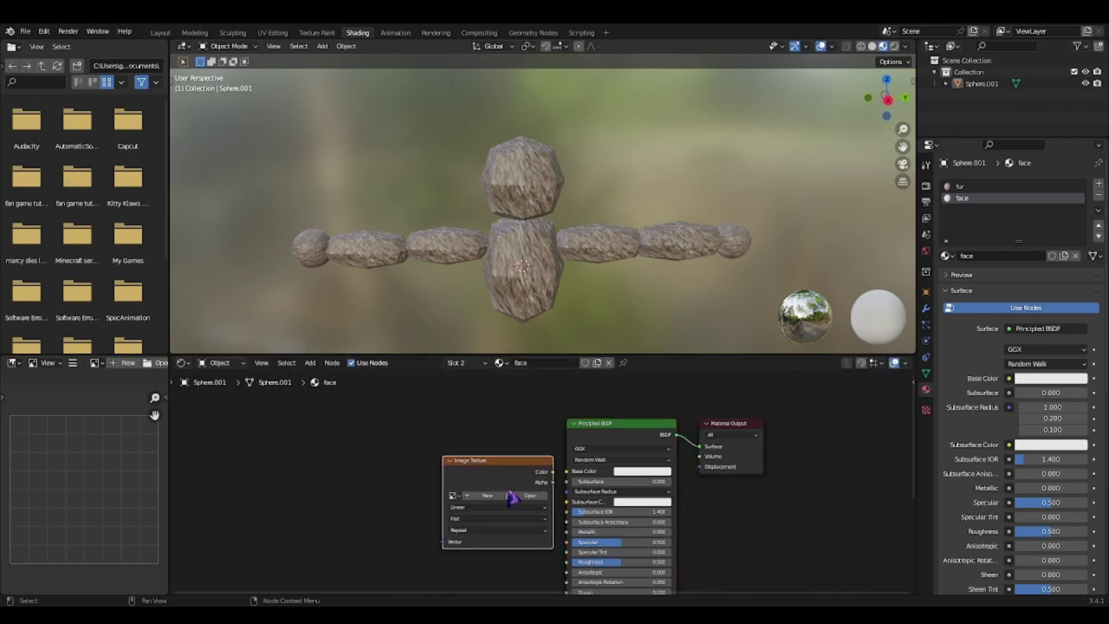
pyautogui.moveTo(553, 472); pyautogui.dragTo(570, 472)
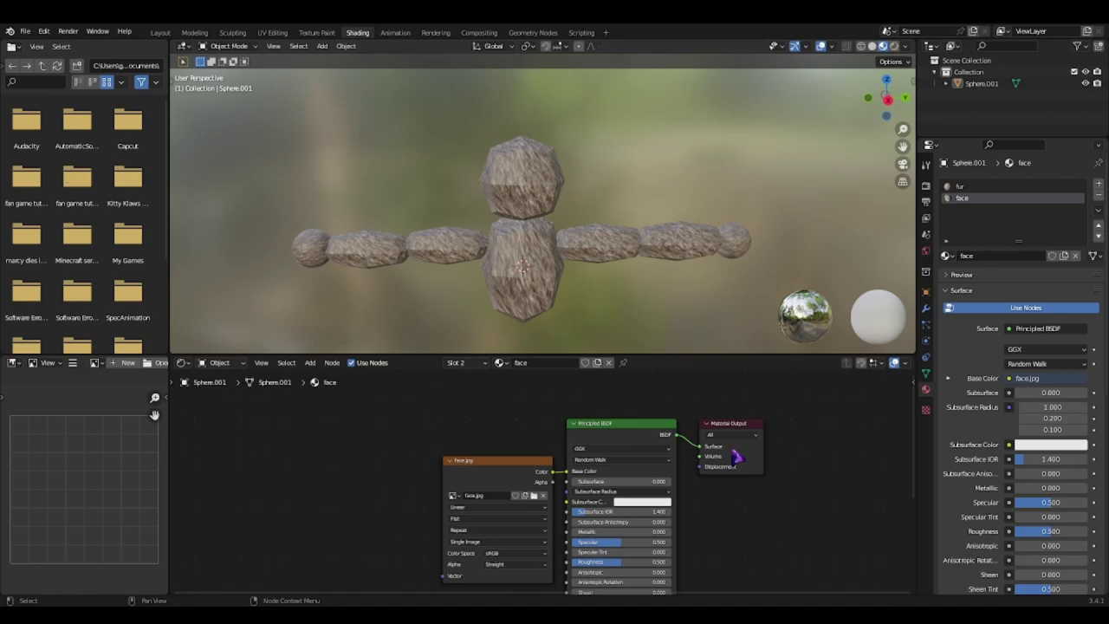
# - In UV Editing, select the head sphere and show face.jpg behind the UVs
pyautogui.click(272, 32)
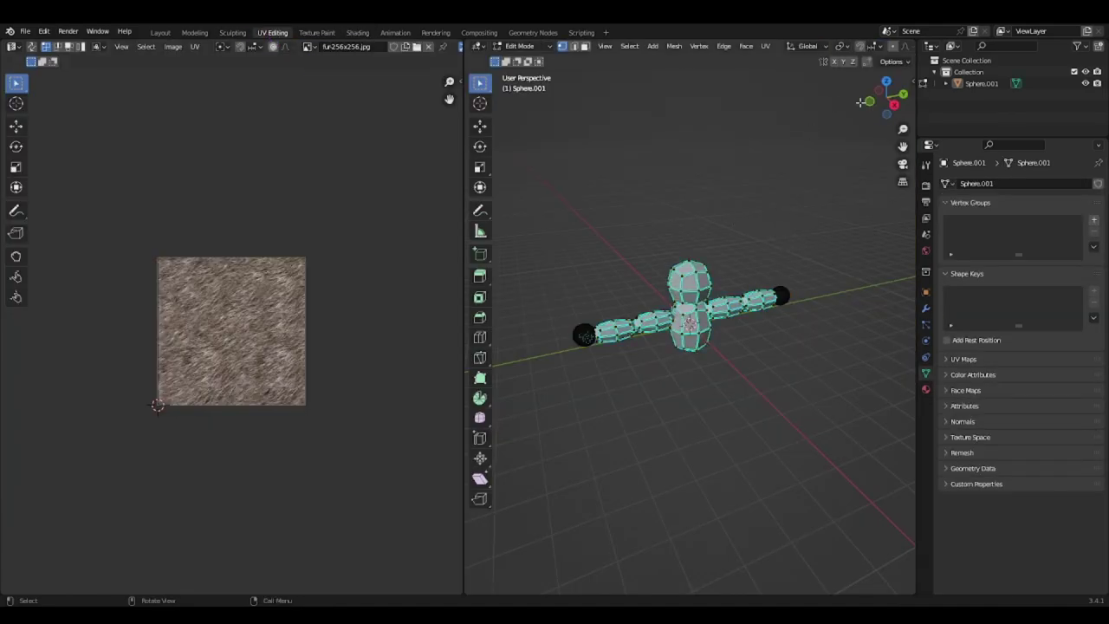
pyautogui.moveTo(862, 102); pyautogui.dragTo(884, 101)
pyautogui.scroll(4, 665, 169)
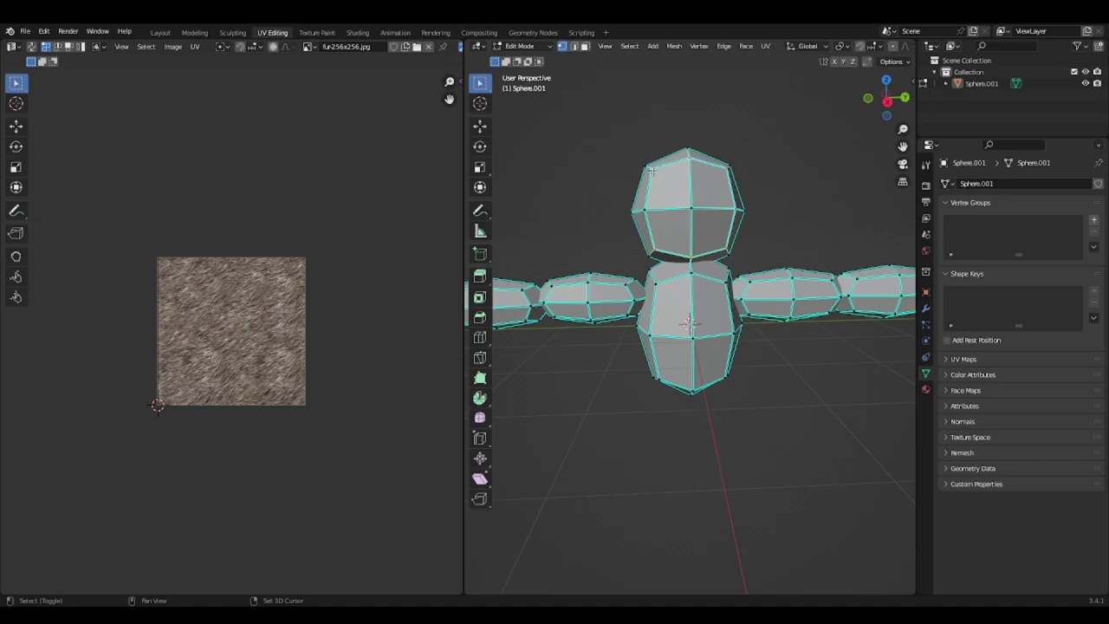
pyautogui.keyDown('shift'); pyautogui.click(690, 208); pyautogui.keyUp('shift')
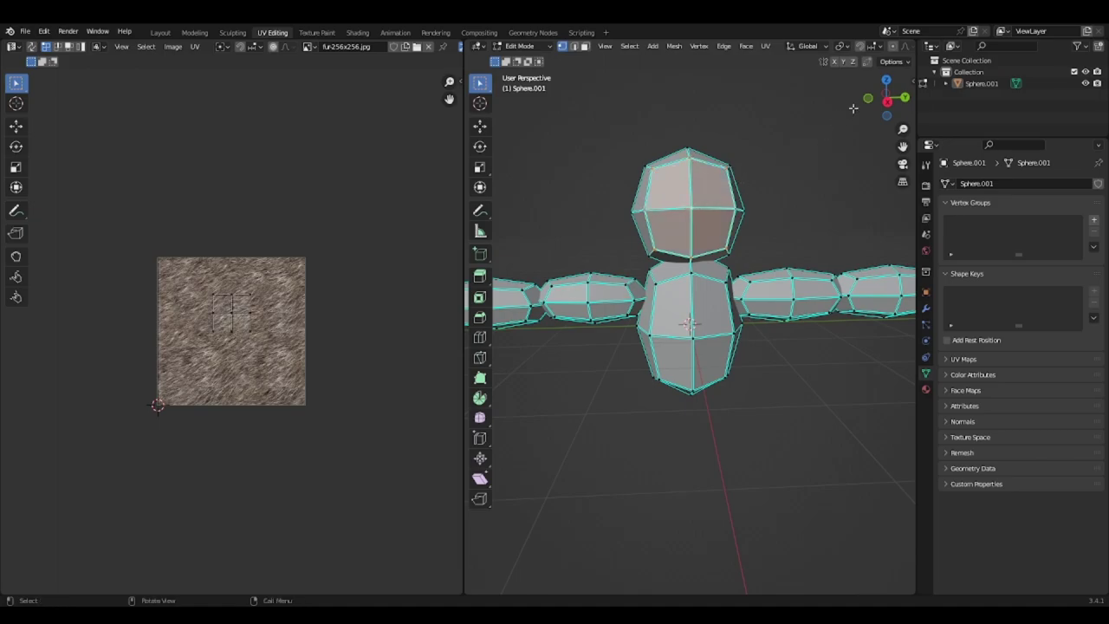
pyautogui.moveTo(886, 97); pyautogui.dragTo(886, 97)
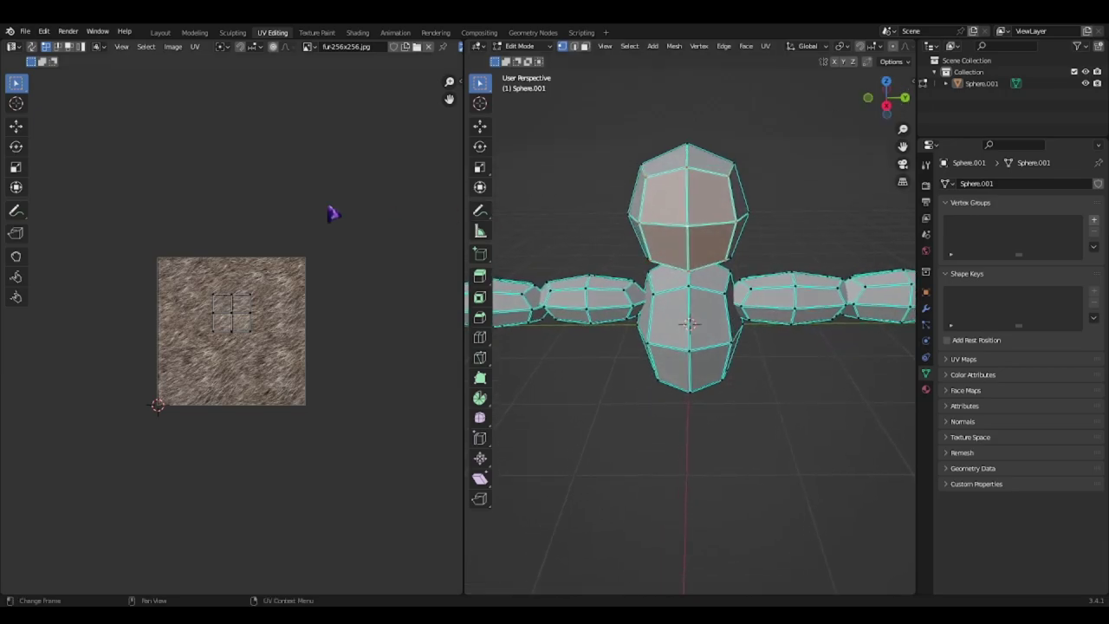
pyautogui.click(309, 47)
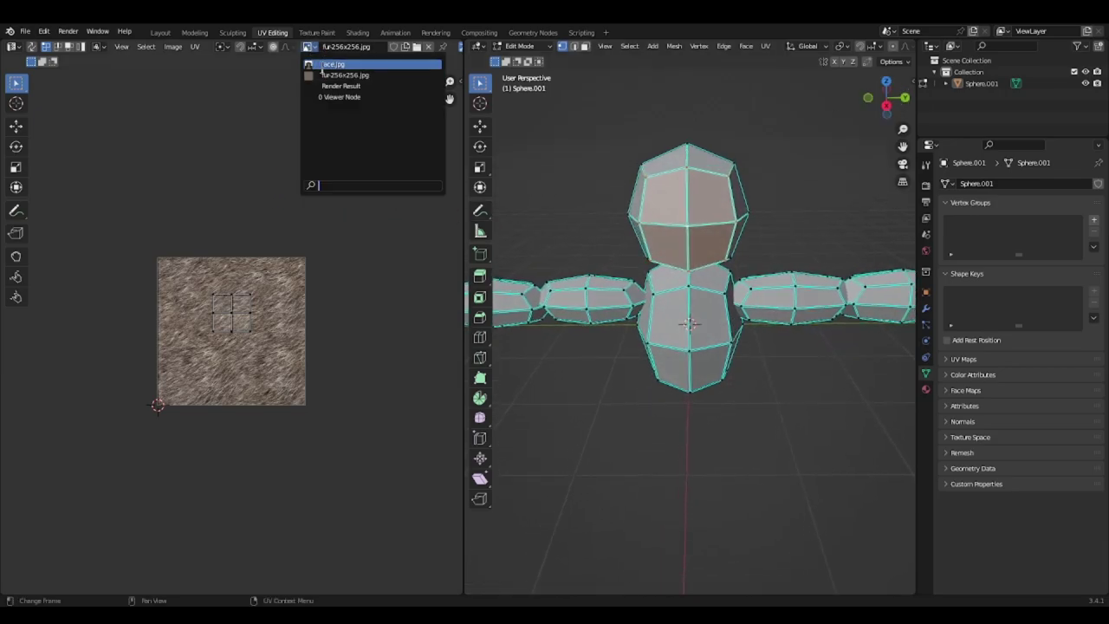
pyautogui.click(324, 67)
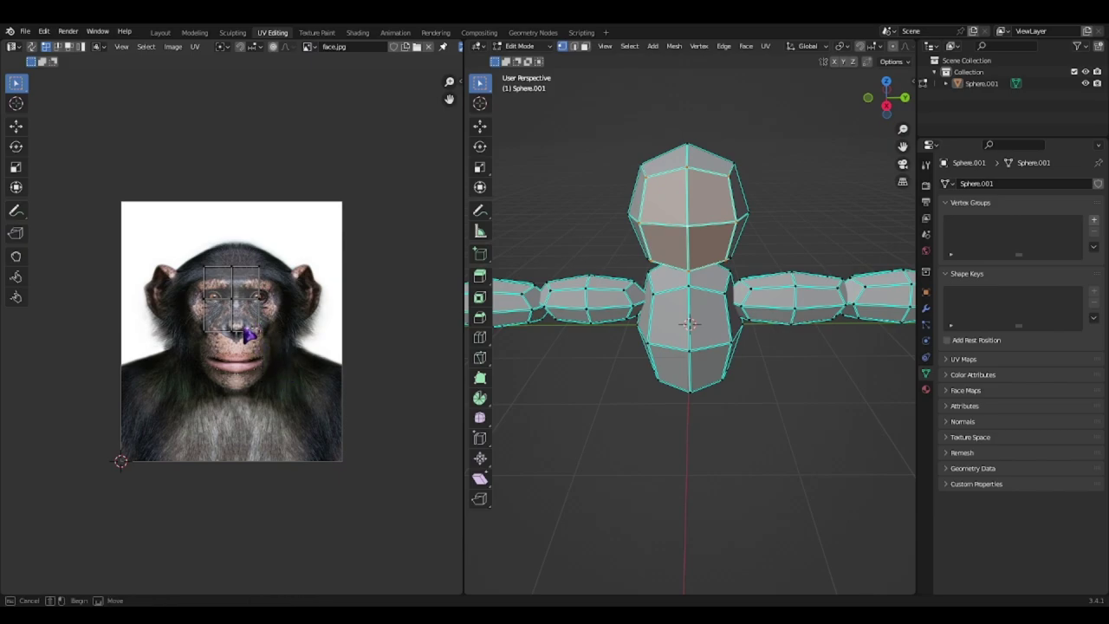
# - Move the head's UVs down over the nose and scale them about twofold over the chimp face
pyautogui.moveTo(187, 260); pyautogui.dragTo(267, 343)
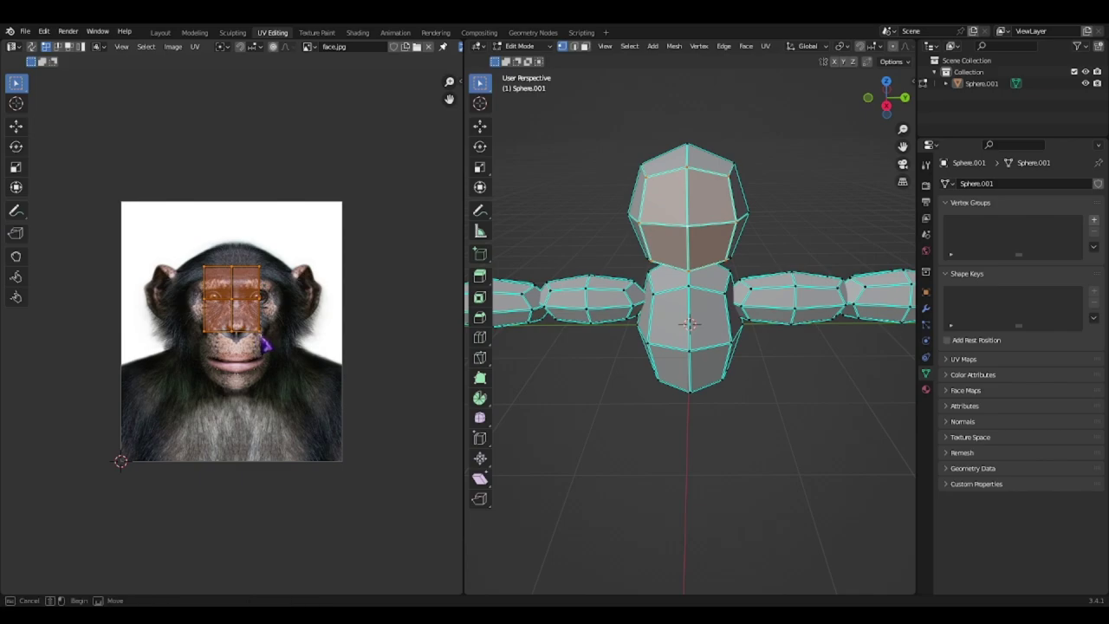
pyautogui.hotkey('alt', 'a')
pyautogui.moveTo(266, 343); pyautogui.dragTo(184, 259)
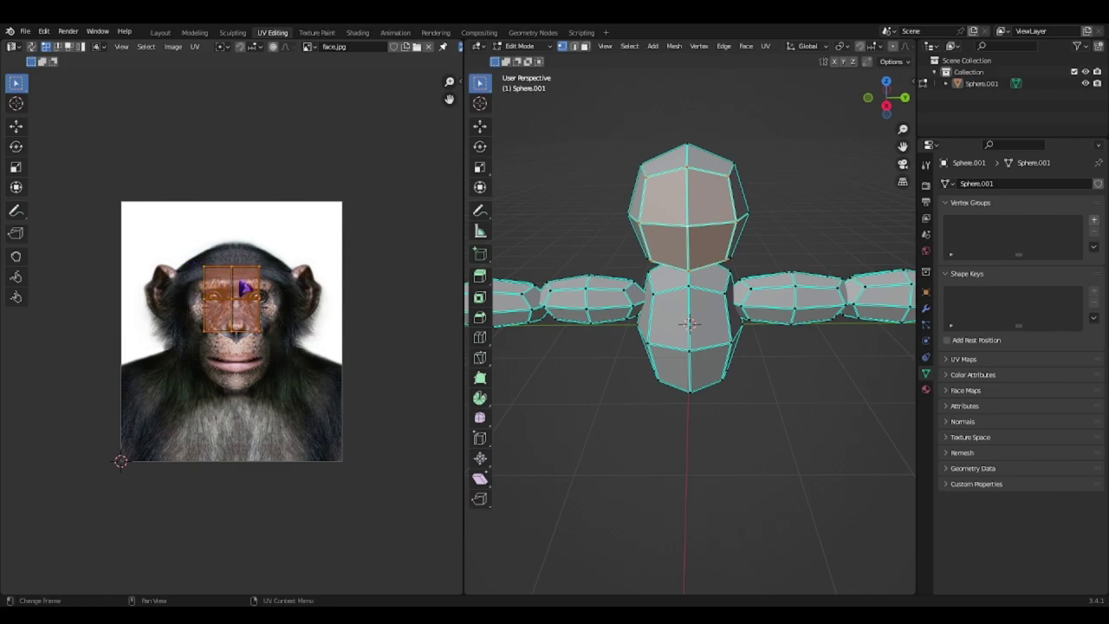
pyautogui.click(16, 166)
pyautogui.click(15, 126)
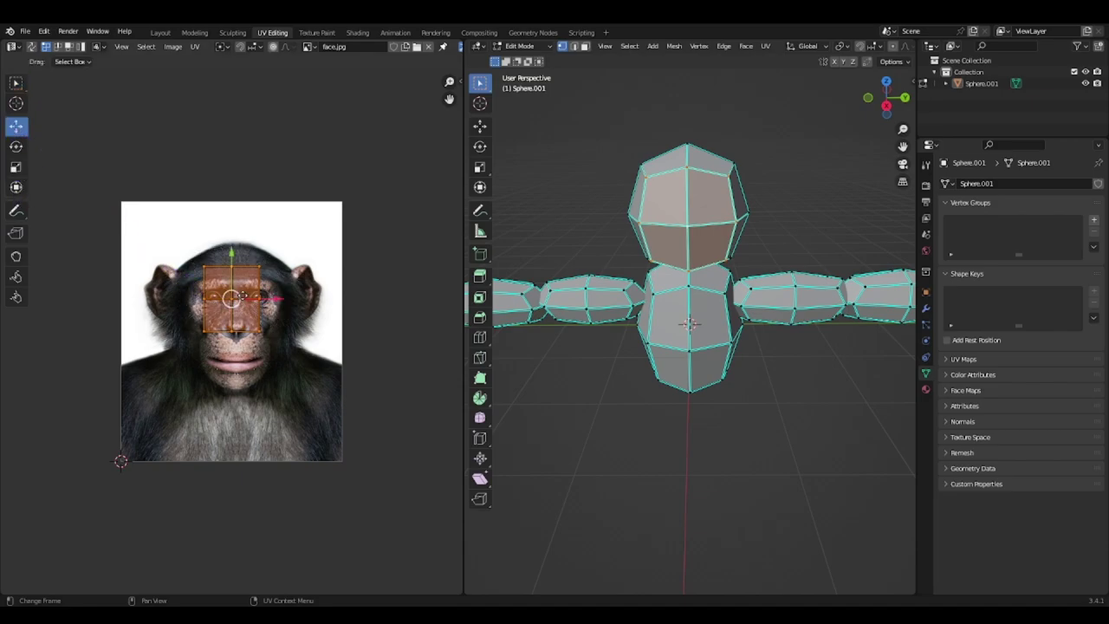
pyautogui.moveTo(231, 257); pyautogui.dragTo(237, 292)
pyautogui.moveTo(282, 333); pyautogui.dragTo(285, 333)
pyautogui.click(16, 166)
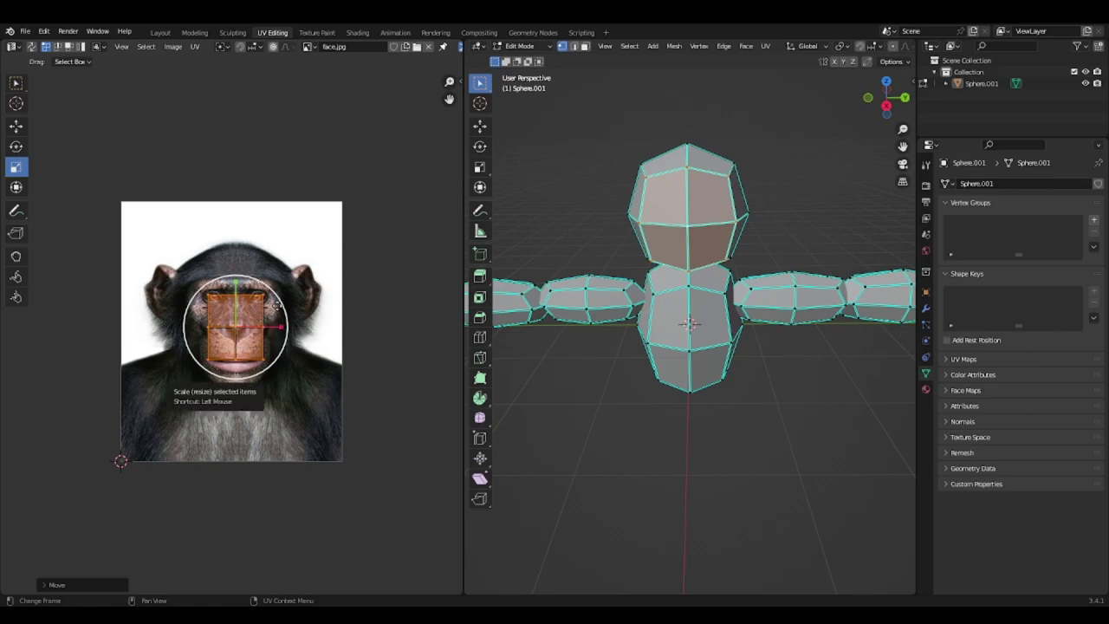
pyautogui.moveTo(276, 305); pyautogui.dragTo(320, 284)
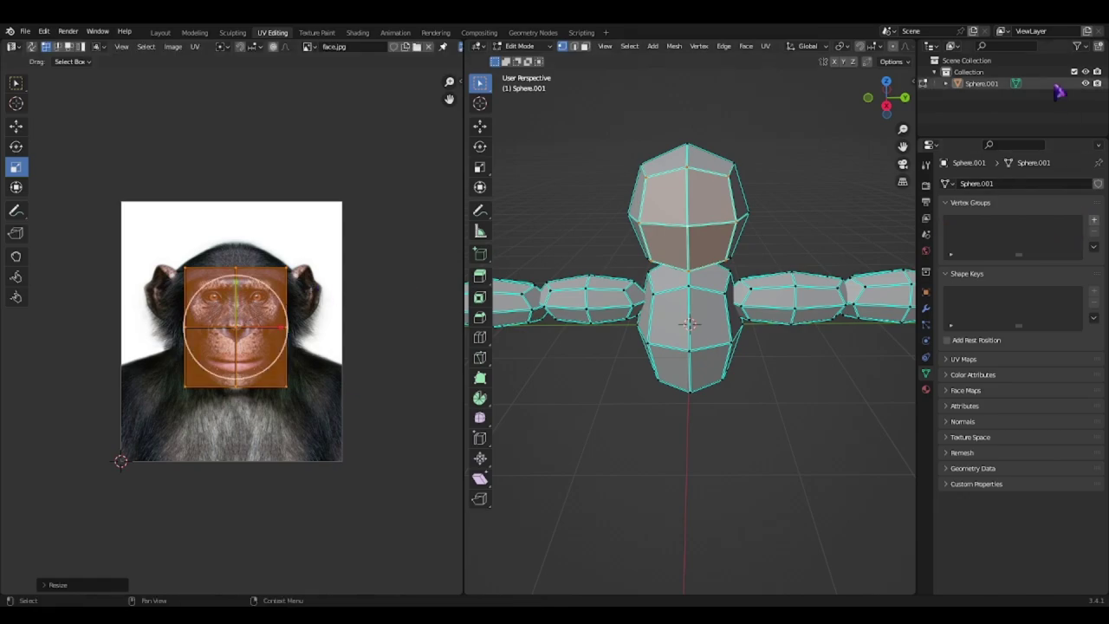
# - Assign the face material to the selected head faces and widen the 3D viewport
pyautogui.click(925, 389)
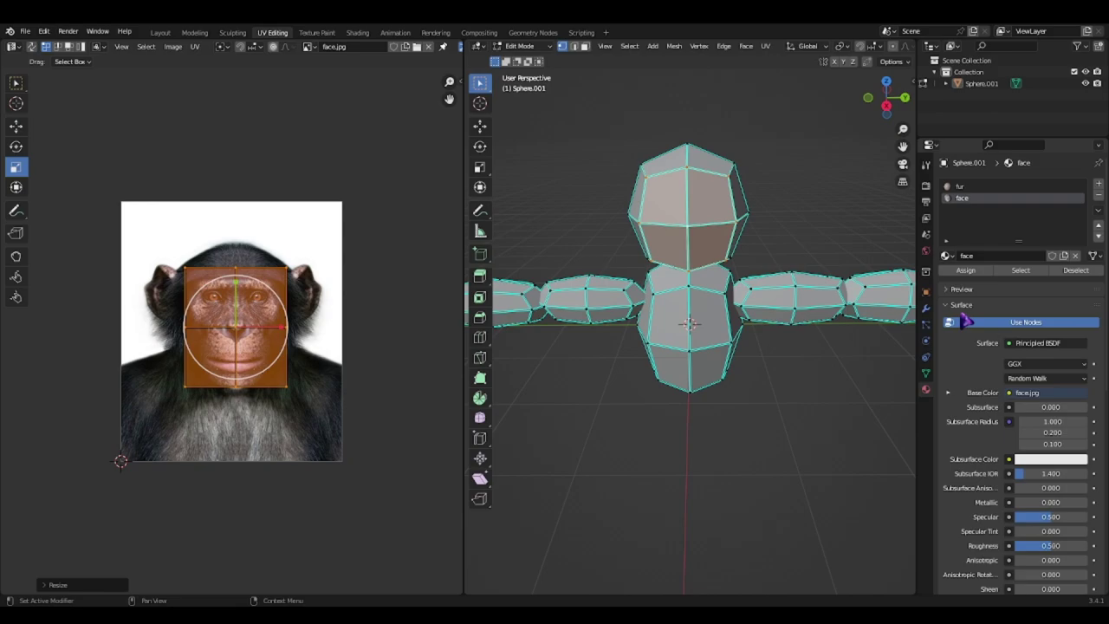
pyautogui.click(974, 271)
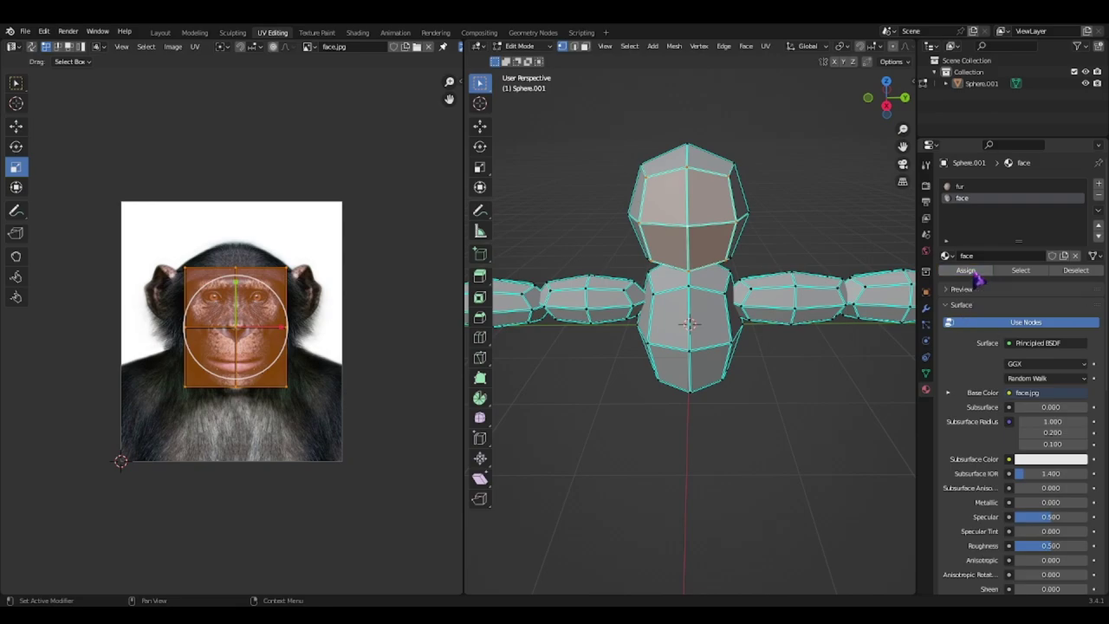
pyautogui.click(971, 271)
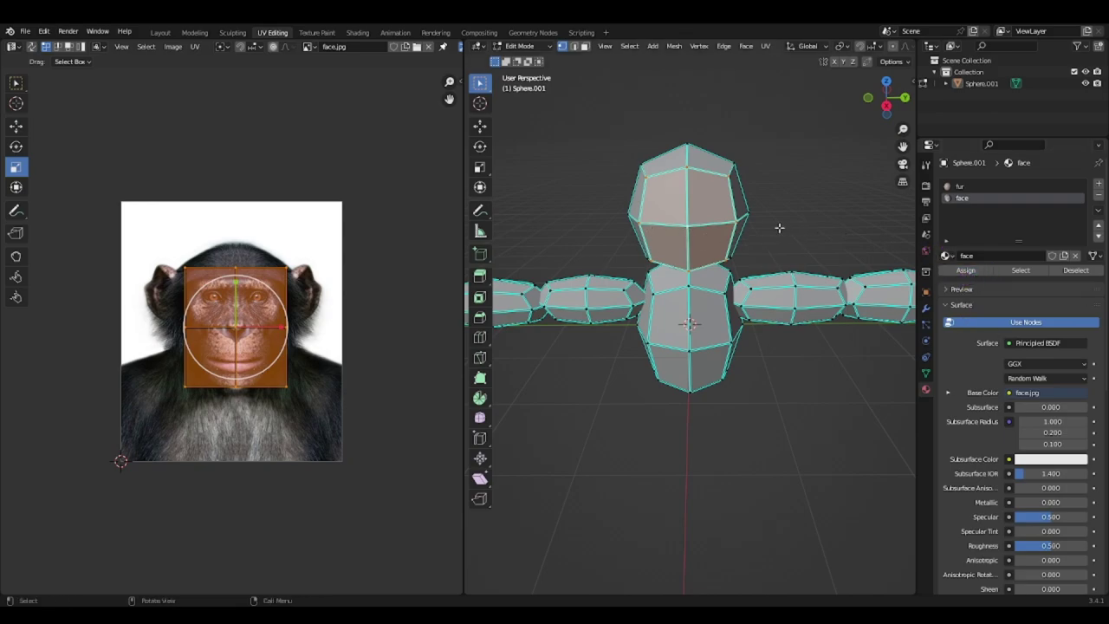
pyautogui.moveTo(896, 98); pyautogui.dragTo(913, 102)
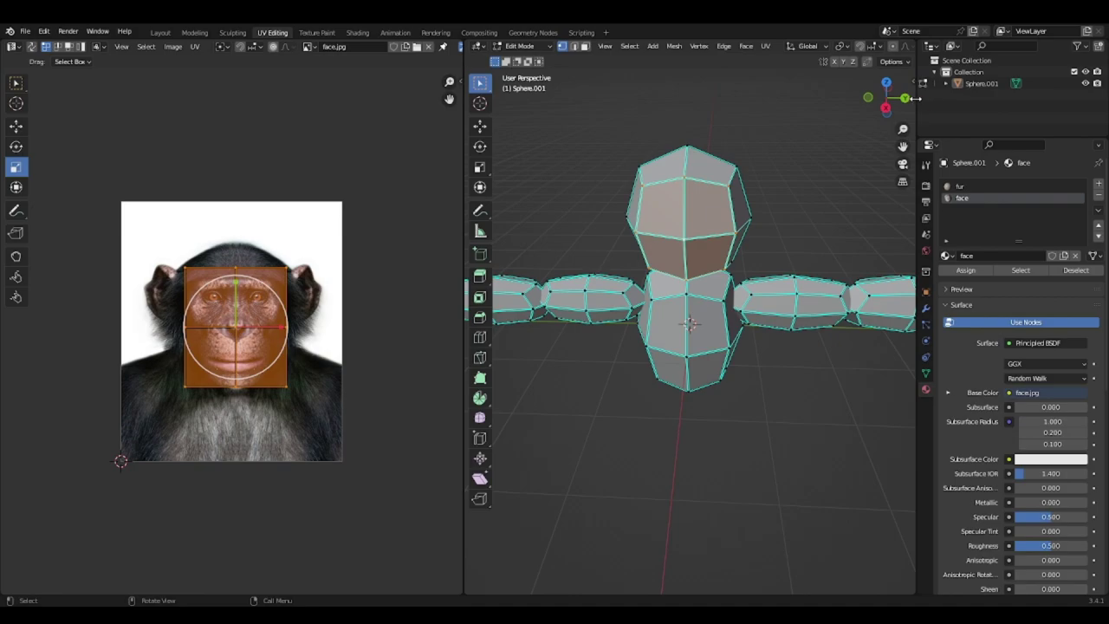
pyautogui.moveTo(914, 98); pyautogui.dragTo(1074, 104)
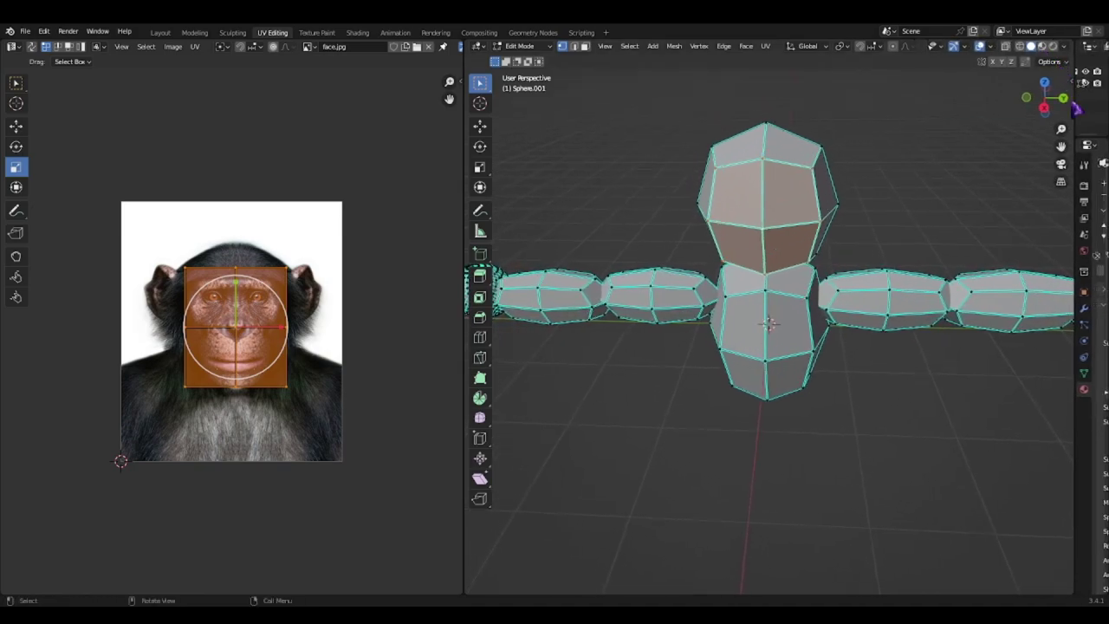
# - Rotate the head UV island about 90° so the chimp face is upright, then deselect
pyautogui.click(1043, 47)
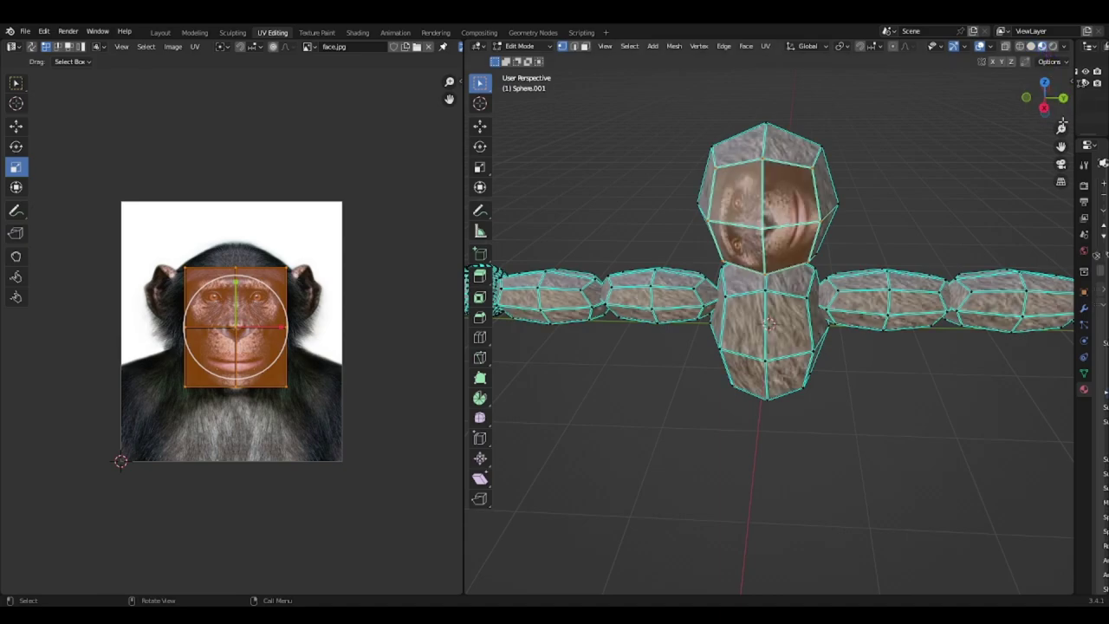
pyautogui.moveTo(1074, 121); pyautogui.dragTo(962, 126)
pyautogui.click(16, 146)
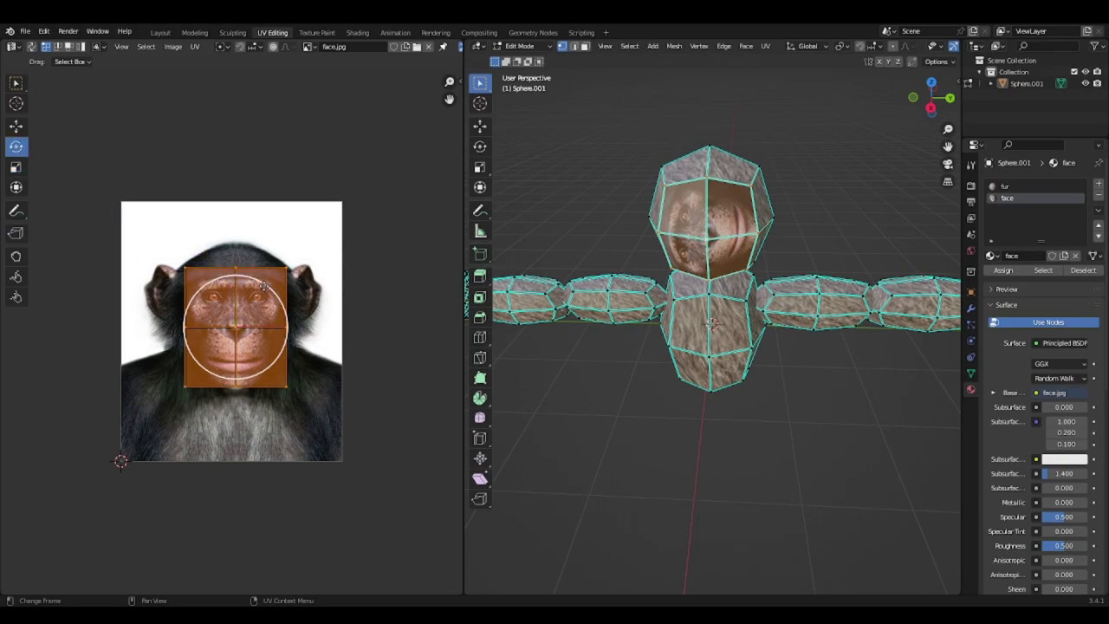
pyautogui.moveTo(257, 282); pyautogui.dragTo(130, 273)
pyautogui.click(538, 213)
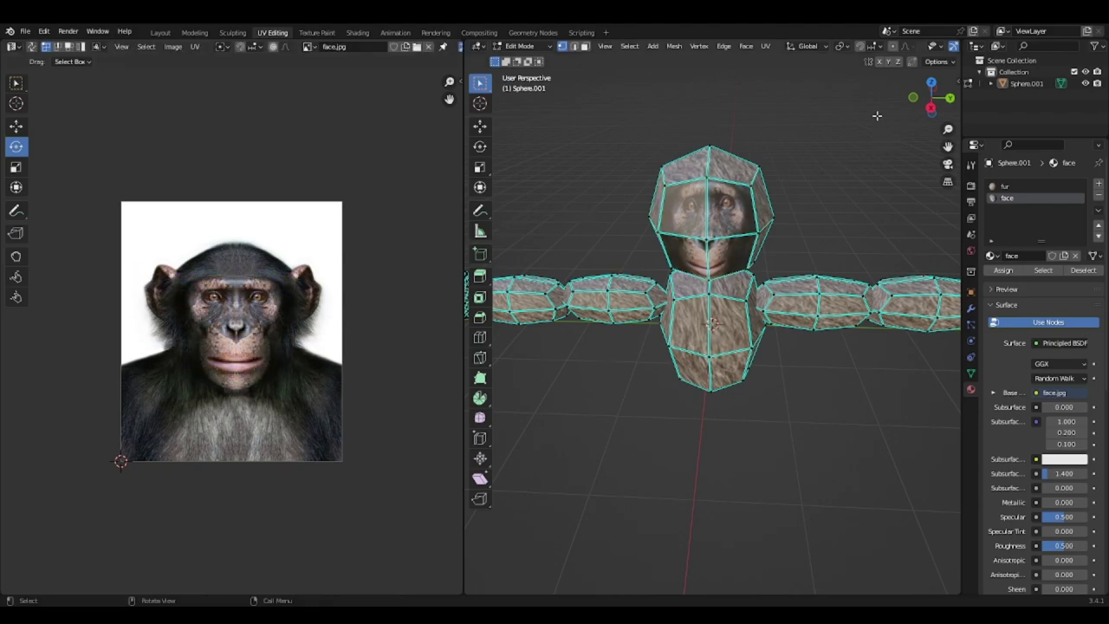
pyautogui.moveTo(931, 100); pyautogui.dragTo(848, 193)
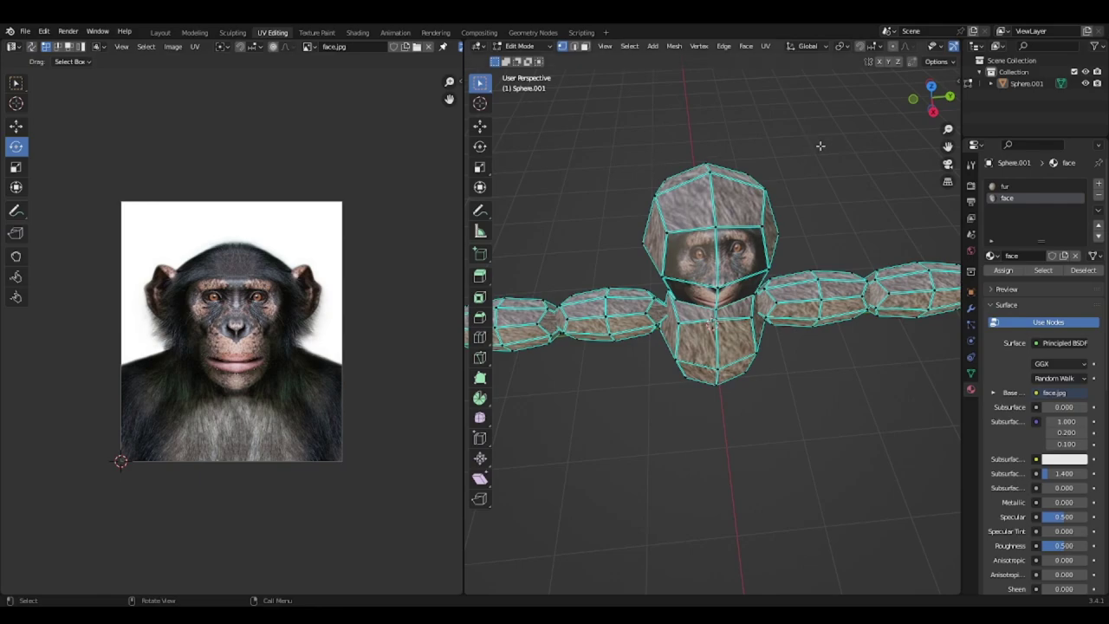
# - Turn on Material Preview in Layout, then pass through Sculpting and UV Editing to Shading
pyautogui.click(160, 32)
pyautogui.click(883, 46)
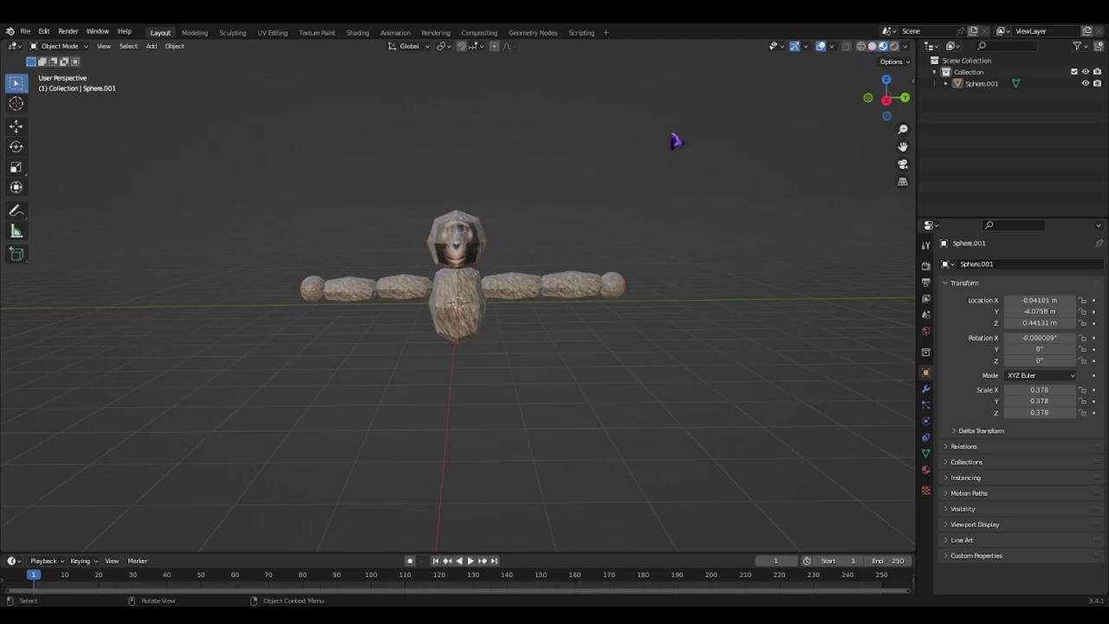
pyautogui.moveTo(883, 95); pyautogui.dragTo(882, 98)
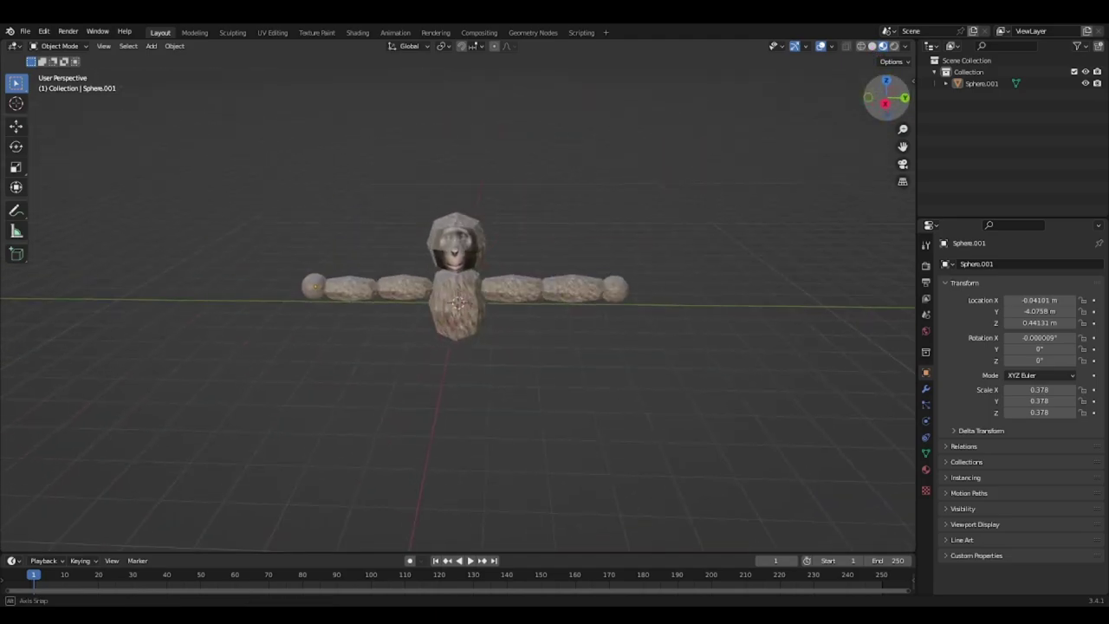
pyautogui.click(232, 33)
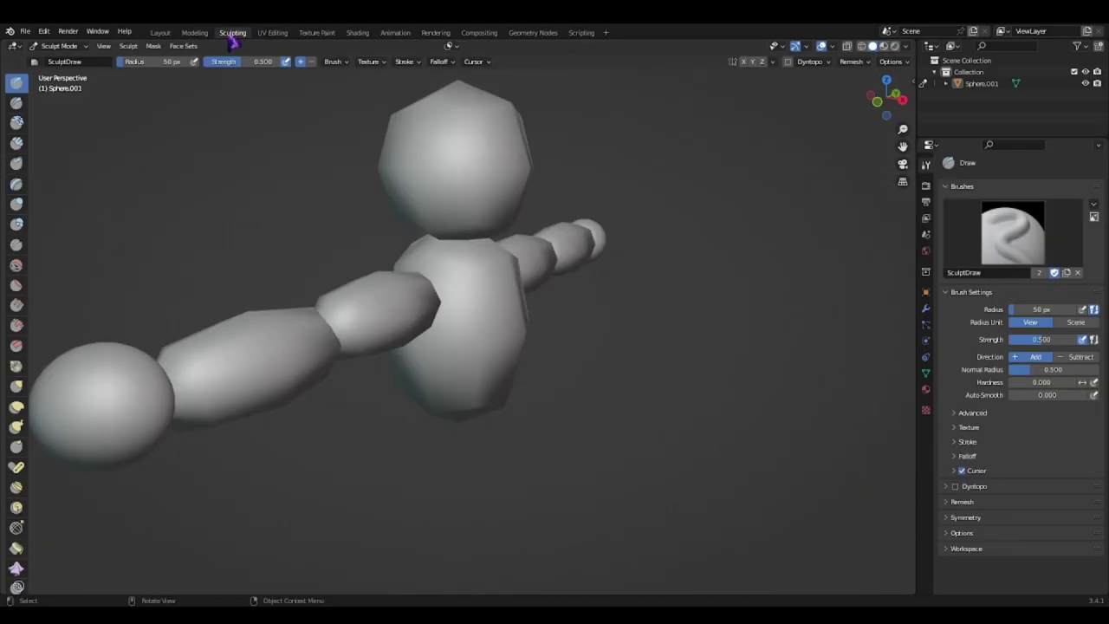
pyautogui.click(282, 33)
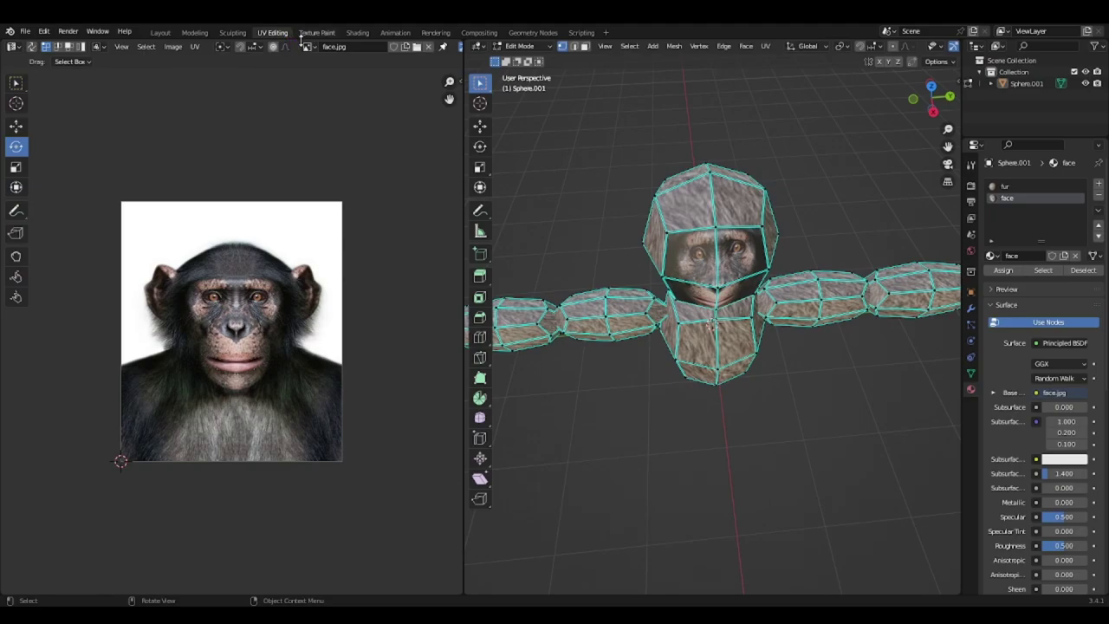
pyautogui.click(357, 33)
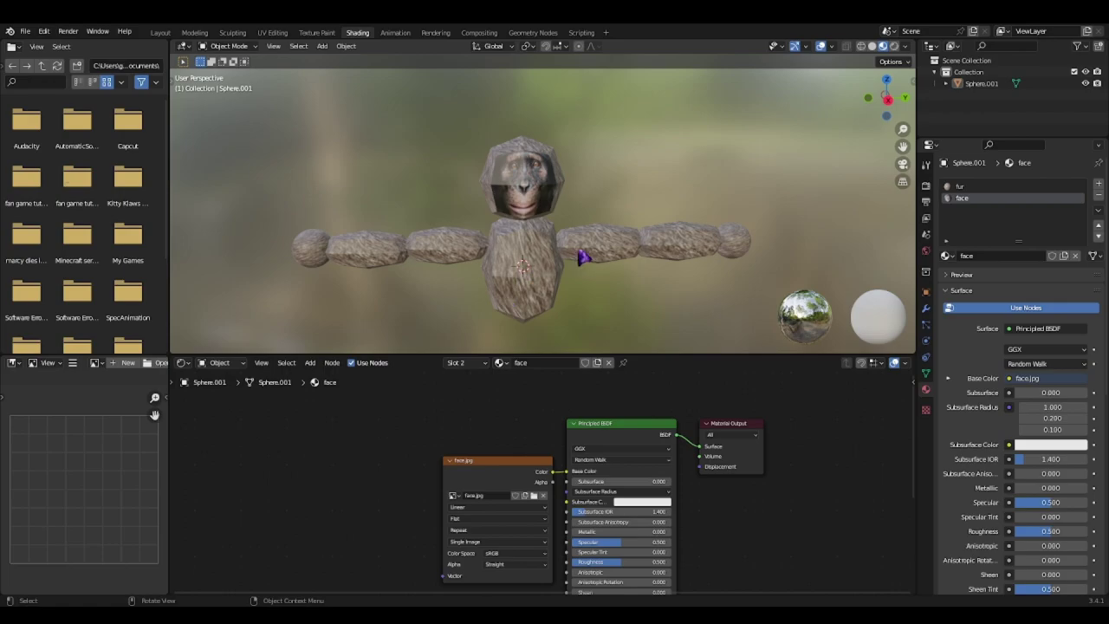
# - Swap the fur material's image texture for fur2.jpg, making the body and arms dark grey
pyautogui.click(1003, 187)
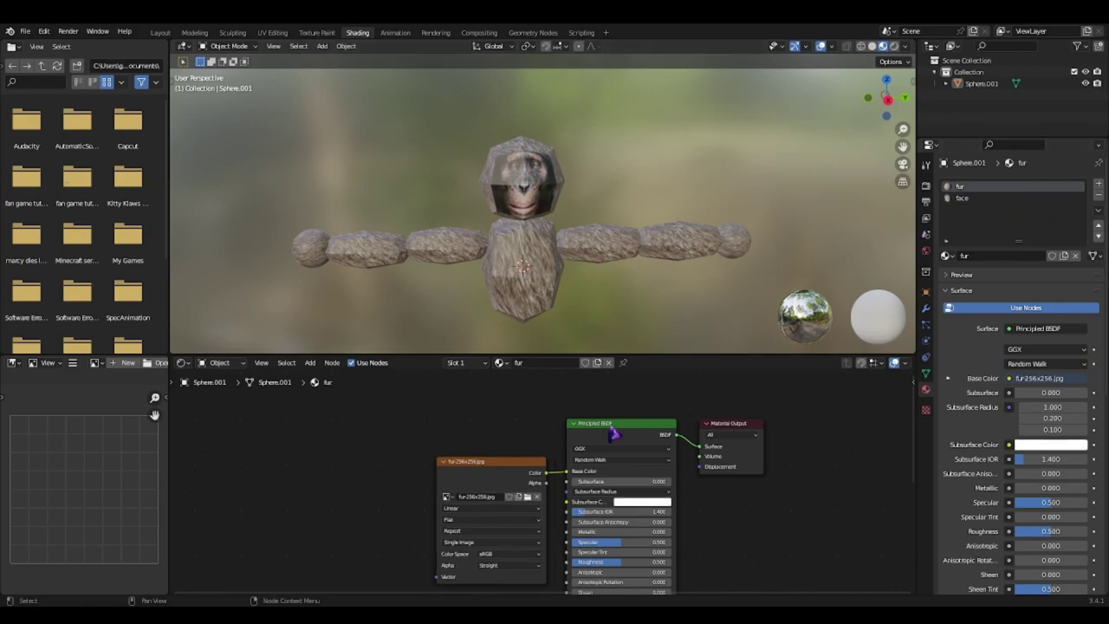
pyautogui.click(454, 498)
pyautogui.click(446, 498)
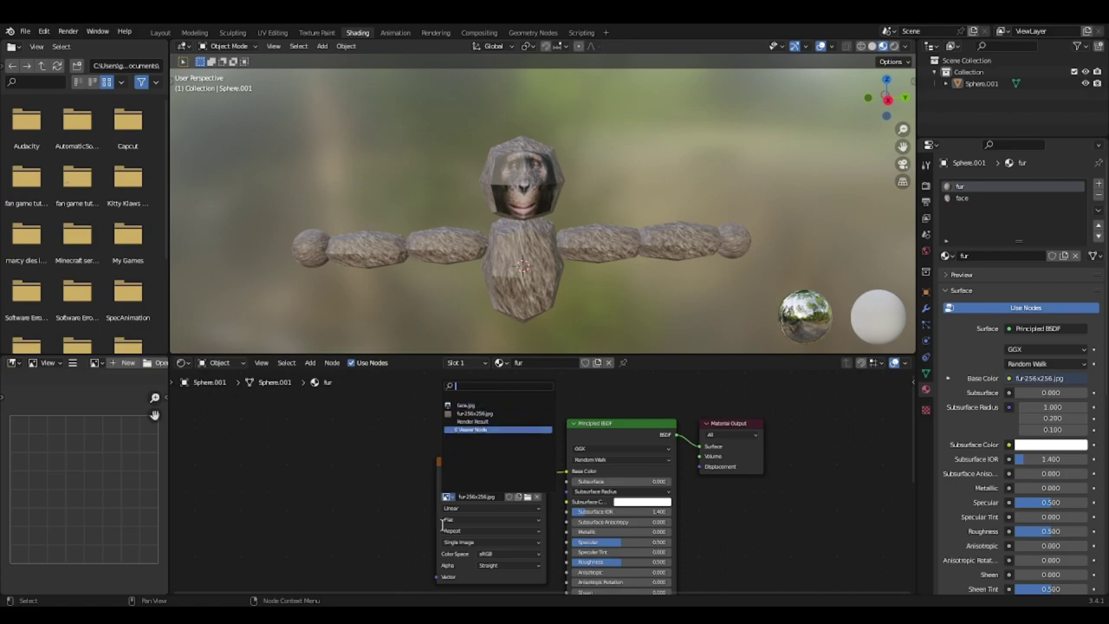
pyautogui.click(472, 413)
pyautogui.doubleClick(490, 498)
pyautogui.click(490, 500)
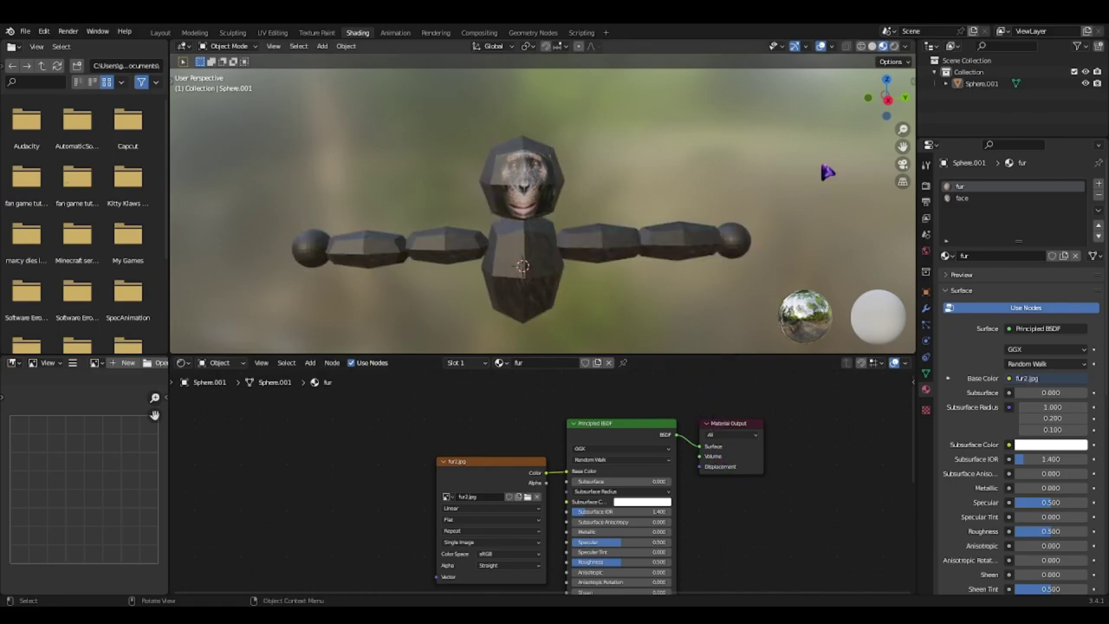
pyautogui.moveTo(877, 87)
pyautogui.mouseDown()
pyautogui.moveTo(853, 108)
pyautogui.moveTo(866, 97)
pyautogui.mouseUp()
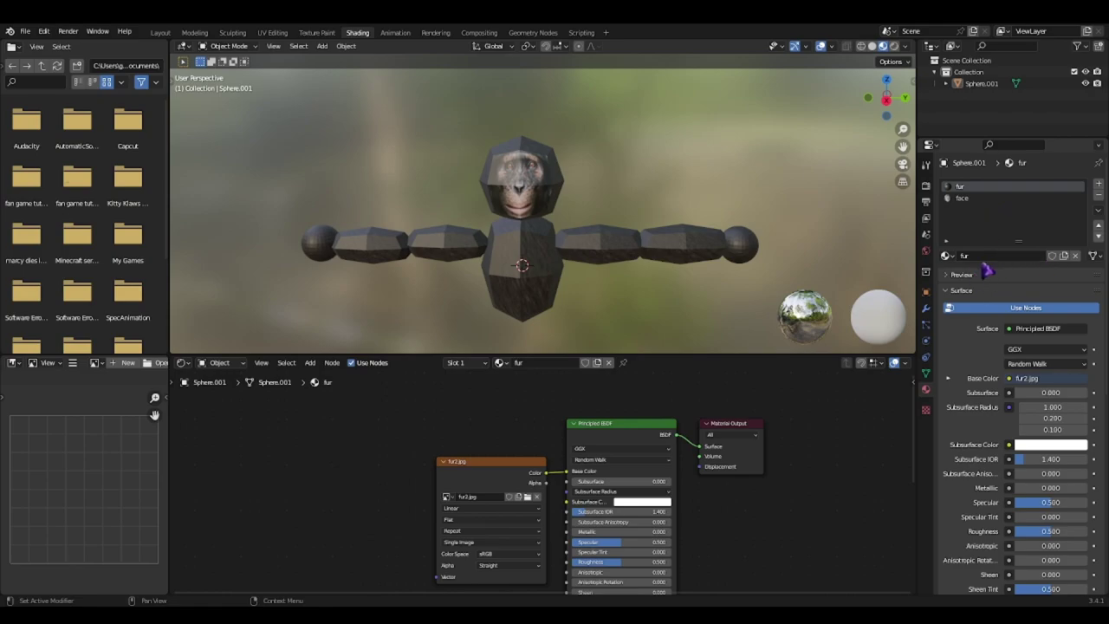
# - Add a new material slot with a new material named 'belly fur'
pyautogui.click(1099, 188)
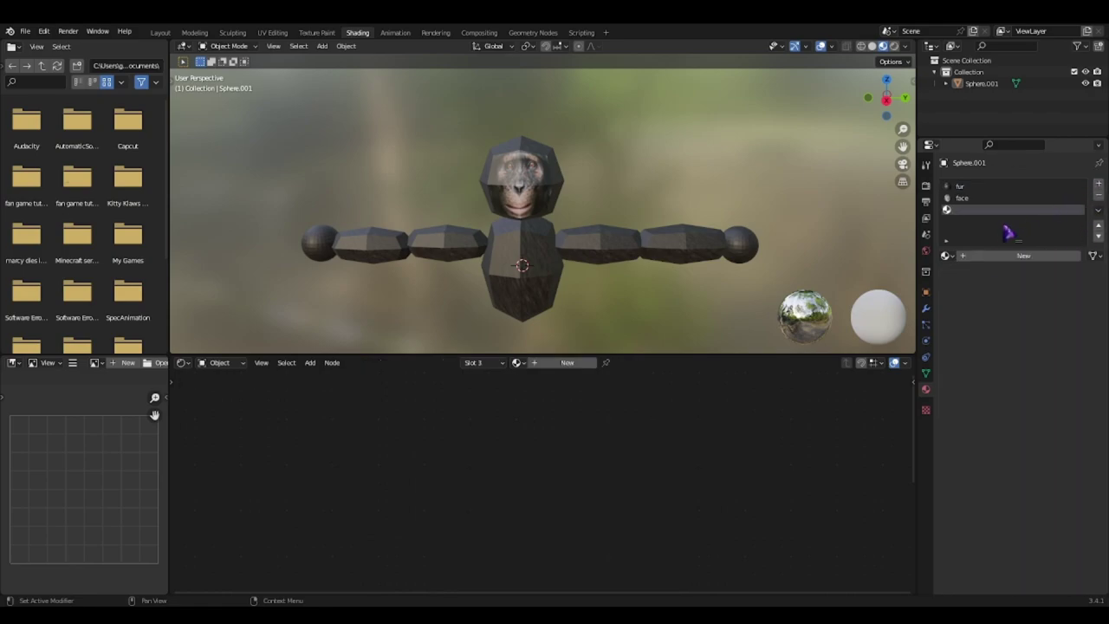
pyautogui.click(991, 255)
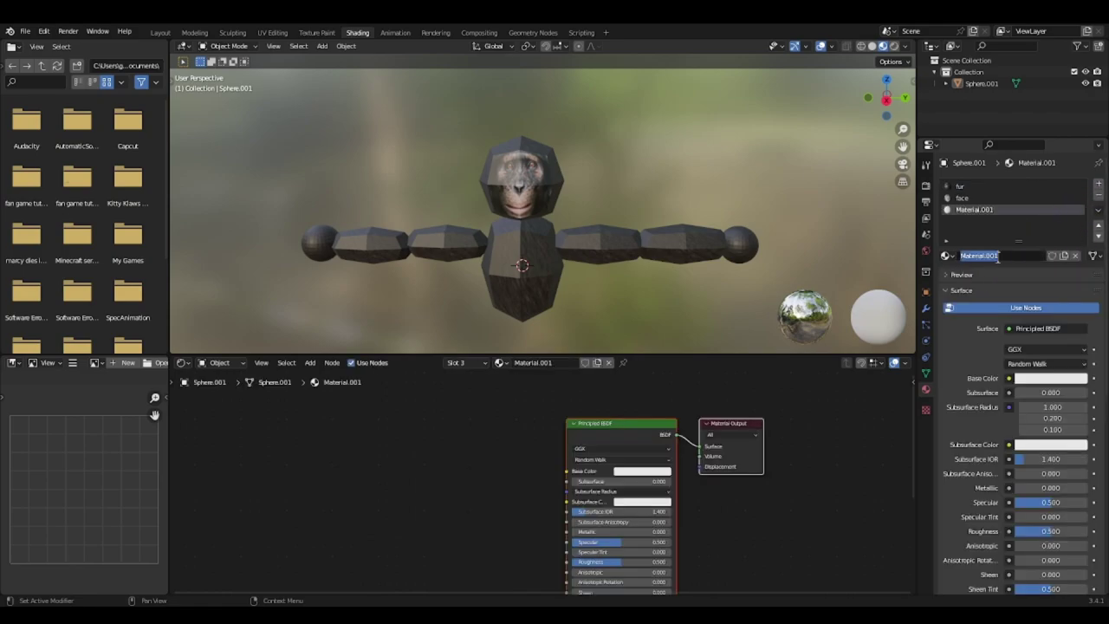
pyautogui.doubleClick(998, 256)
pyautogui.press('BackSpace')
pyautogui.write('belly fur')
pyautogui.press('Return')
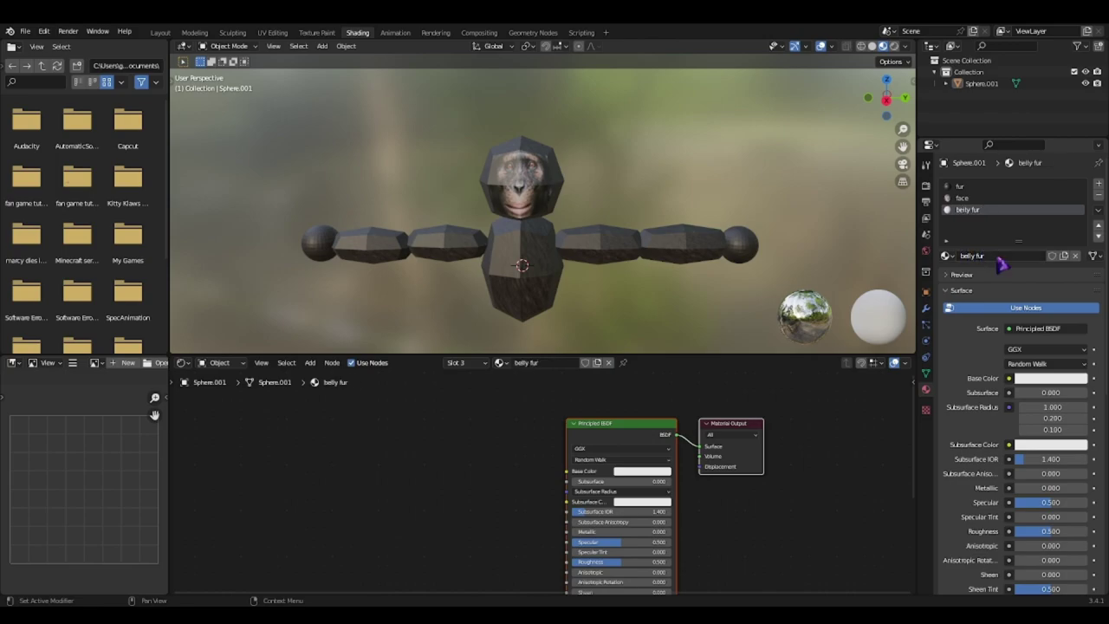
# - Add an Image Texture node using fur-256x256.jpg and link its Color to Base Color
pyautogui.click(310, 363)
pyautogui.click(321, 382)
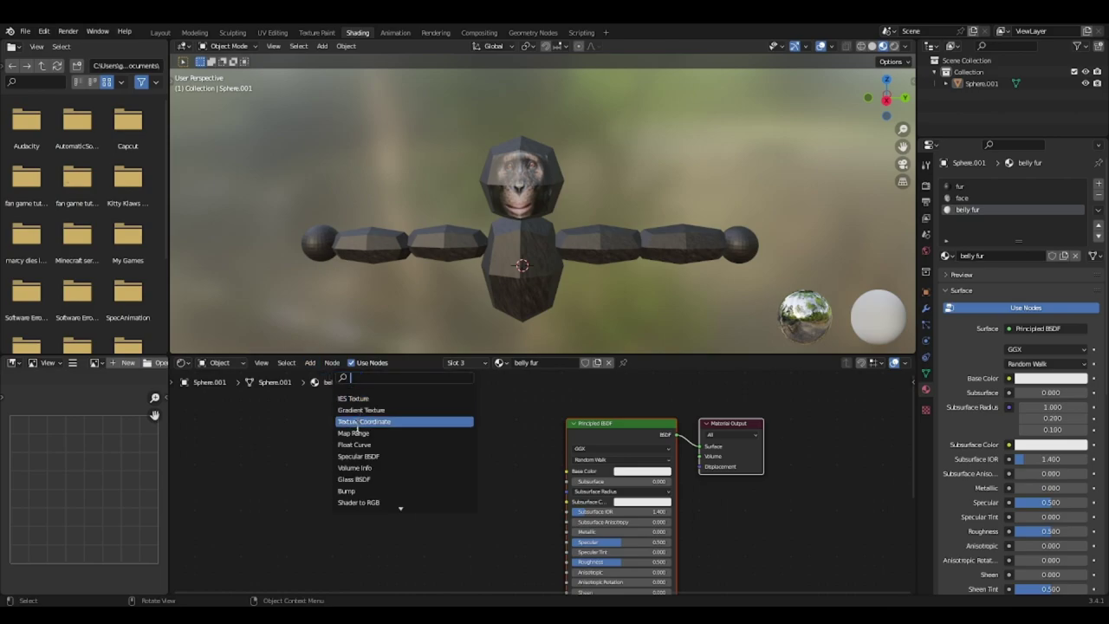
pyautogui.write('imag')
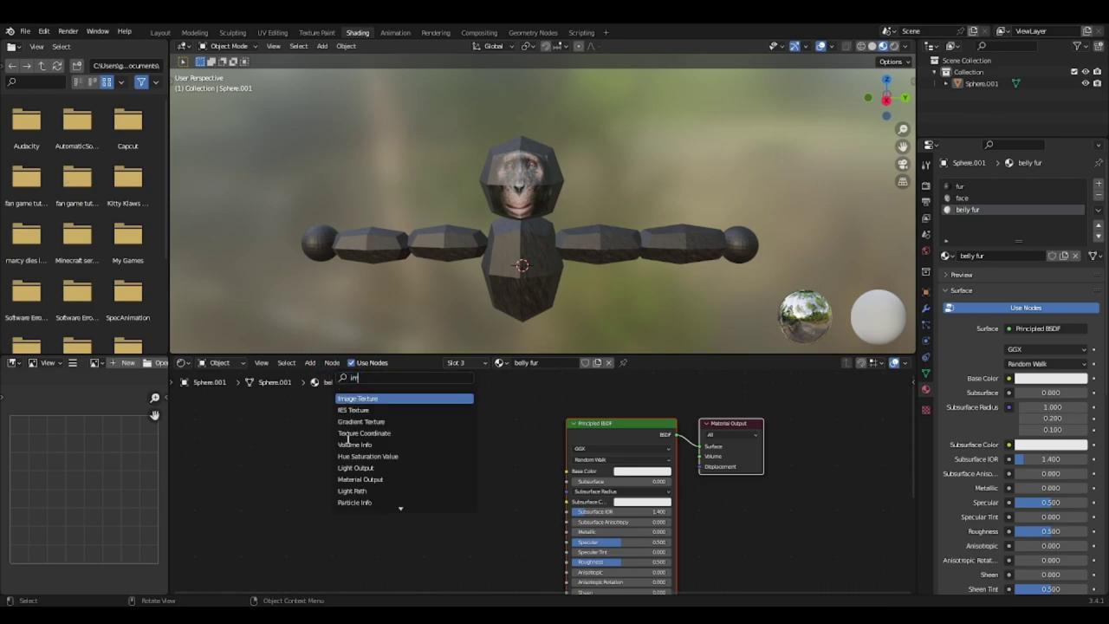
pyautogui.click(364, 398)
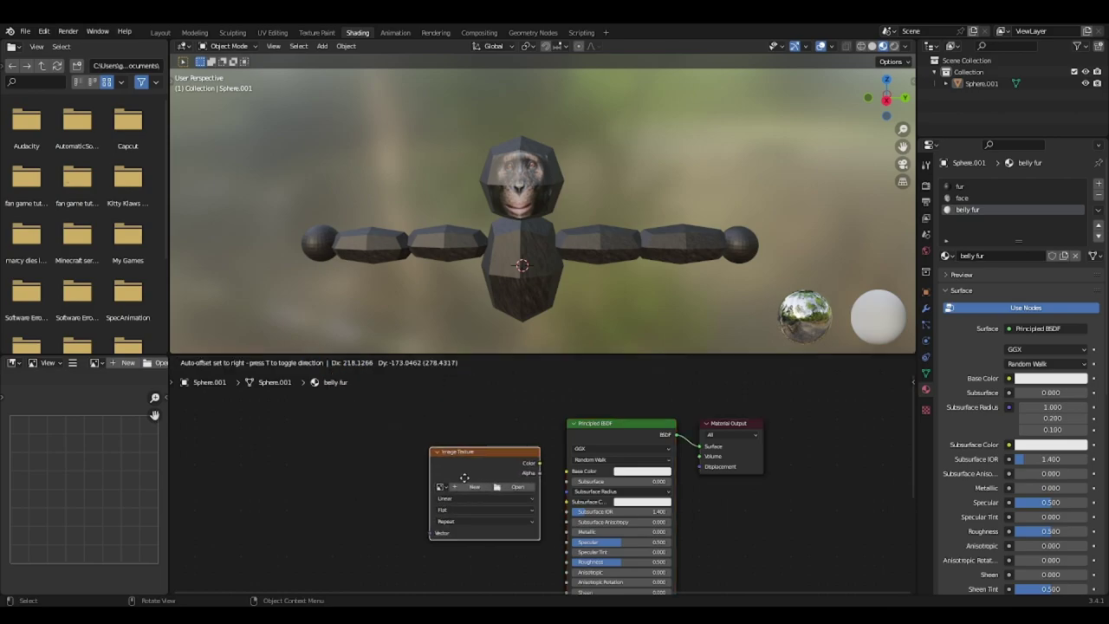
pyautogui.click(476, 487)
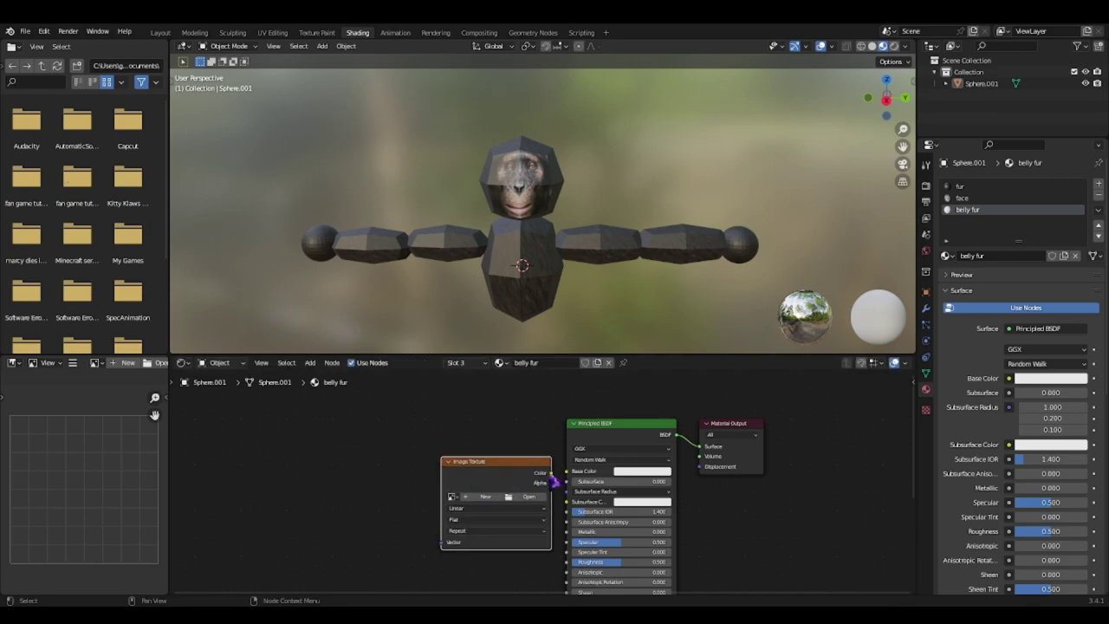
pyautogui.moveTo(551, 473); pyautogui.dragTo(567, 471)
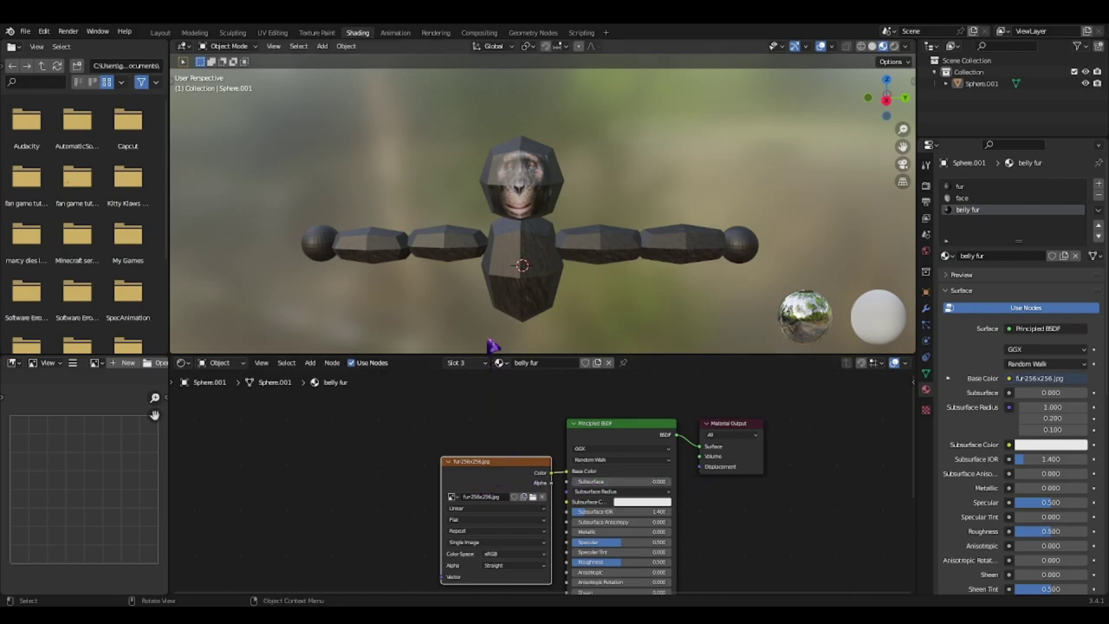
# - Switch to UV Editing and orbit the monkey back to a front view
pyautogui.click(272, 33)
pyautogui.moveTo(796, 339); pyautogui.dragTo(663, 294, button='middle')
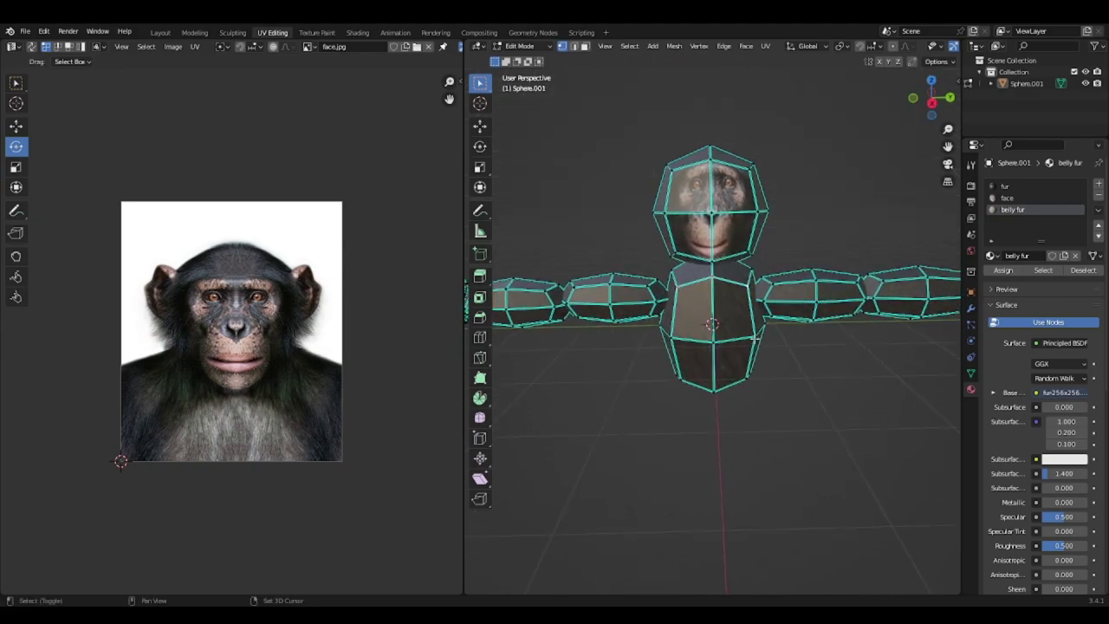
pyautogui.moveTo(928, 98); pyautogui.dragTo(824, 272)
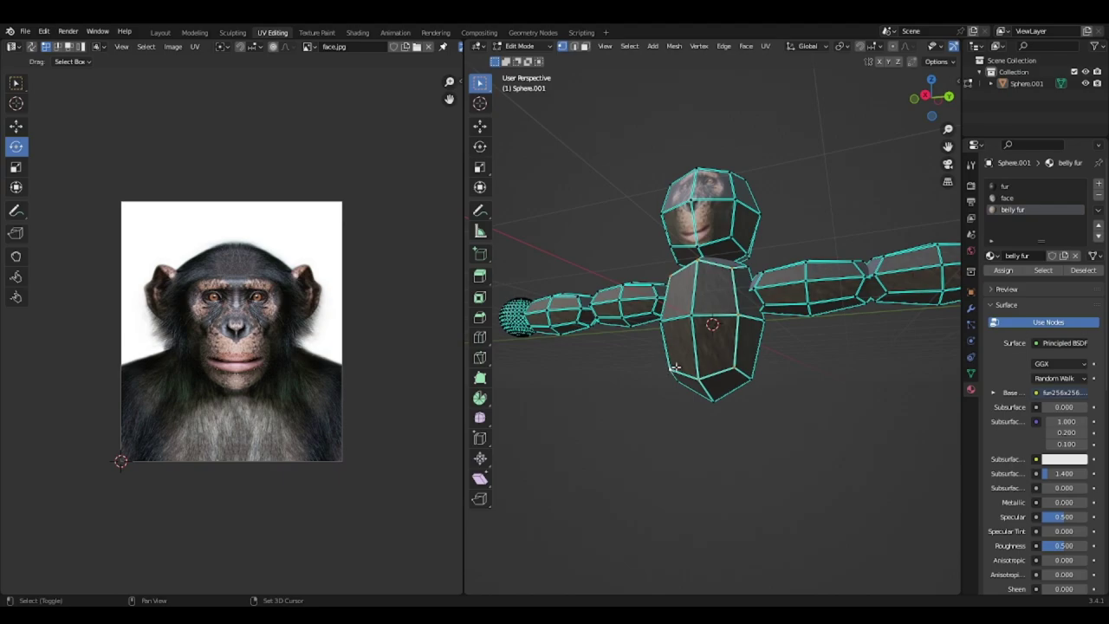
pyautogui.moveTo(925, 109); pyautogui.dragTo(794, 314)
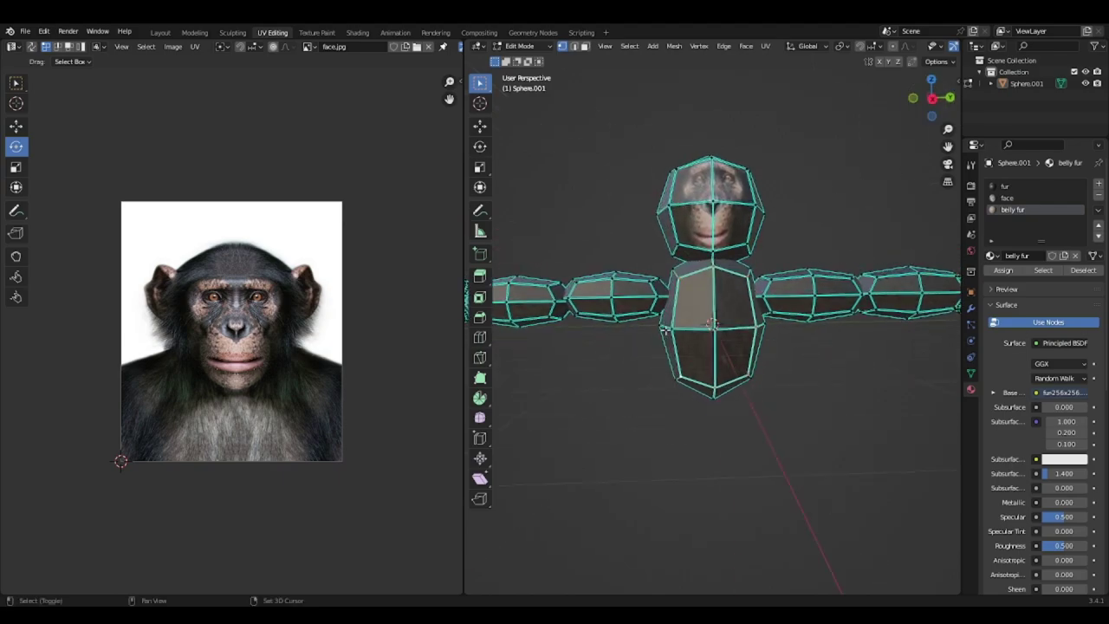
# - Select the belly, show fur-256x256.jpg behind the UVs, and select and scale the belly island
pyautogui.press('l')
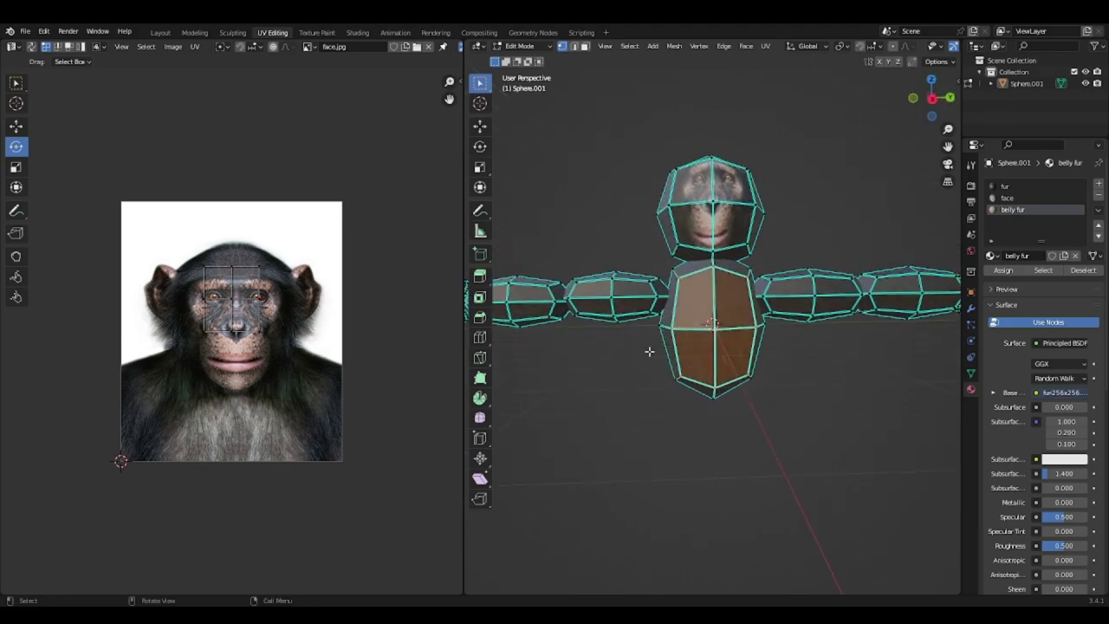
pyautogui.click(308, 46)
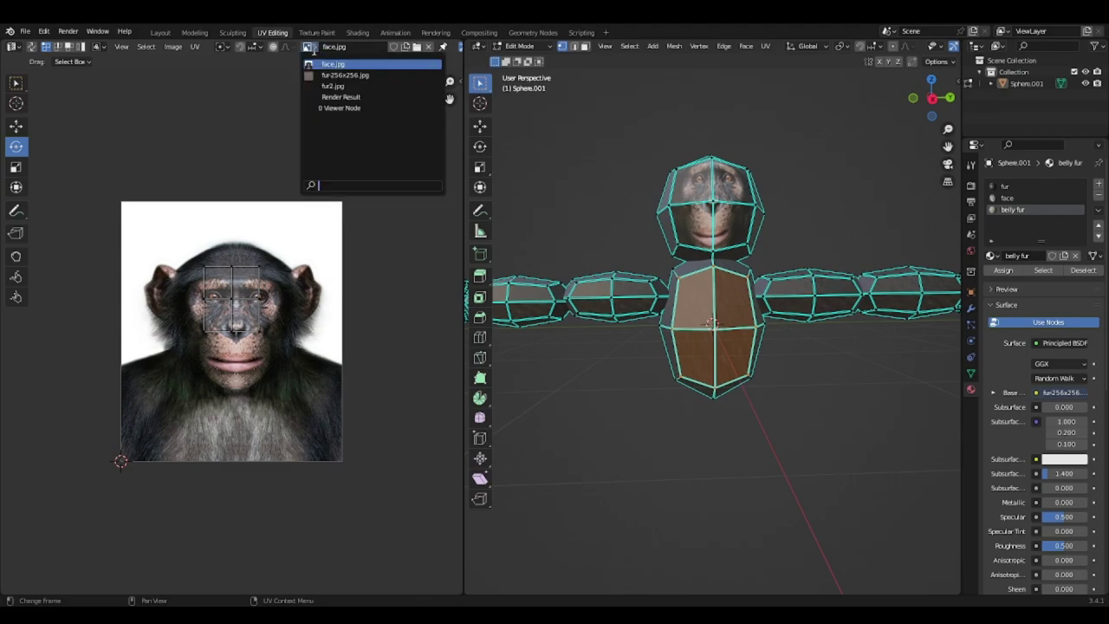
pyautogui.click(335, 75)
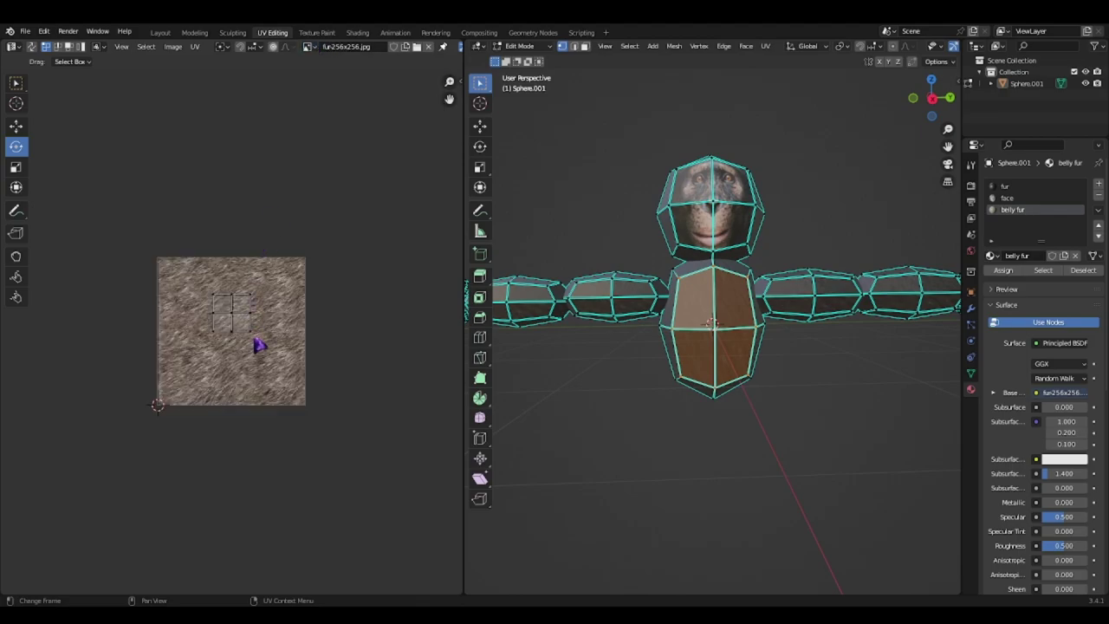
pyautogui.click(15, 126)
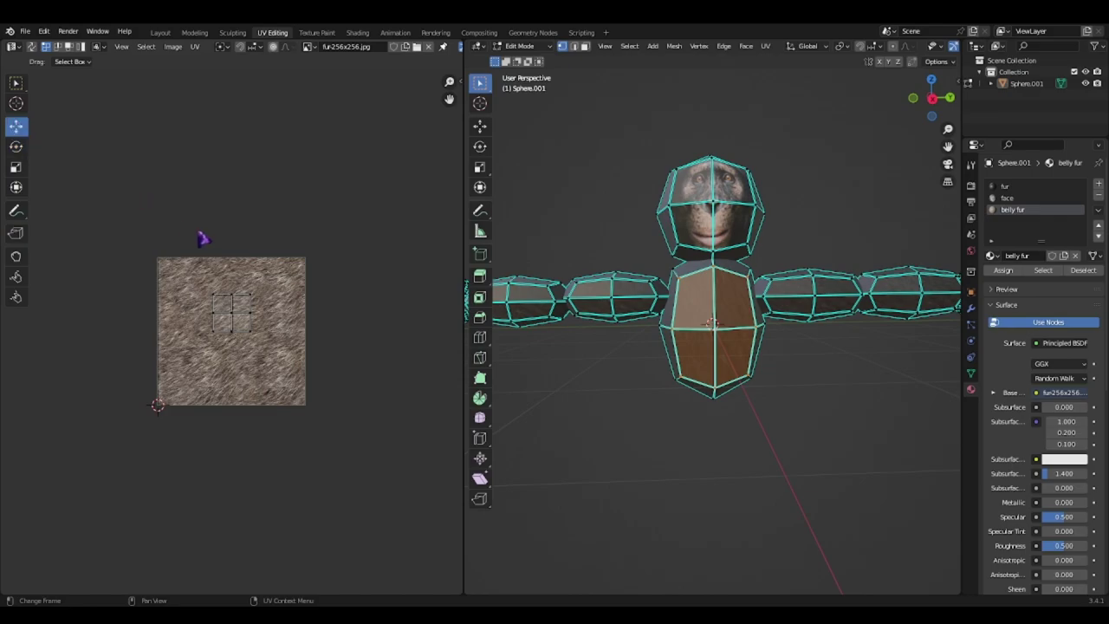
pyautogui.moveTo(257, 344); pyautogui.dragTo(200, 287)
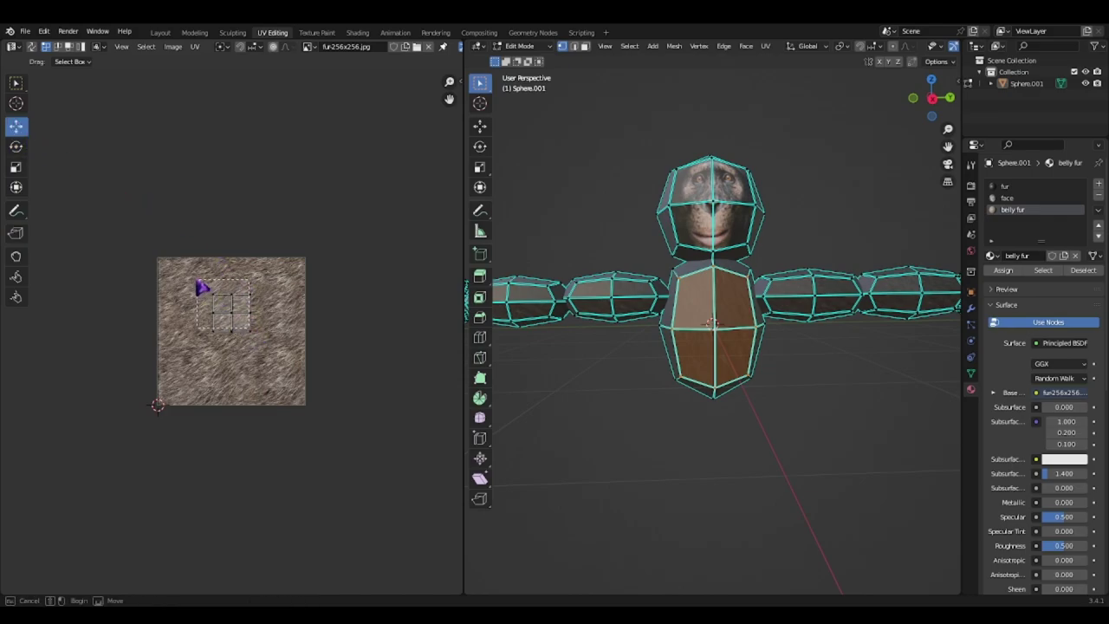
pyautogui.moveTo(271, 346); pyautogui.dragTo(315, 322)
pyautogui.click(17, 168)
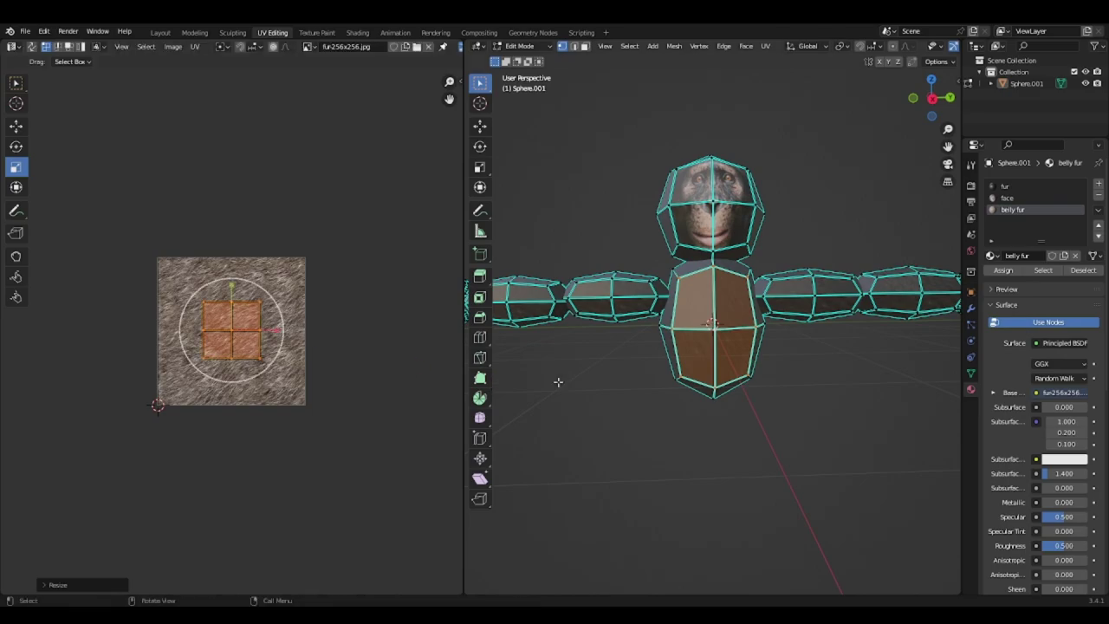
# - Reselect the belly faces, assign them the belly fur material, and deselect all
pyautogui.click(595, 386)
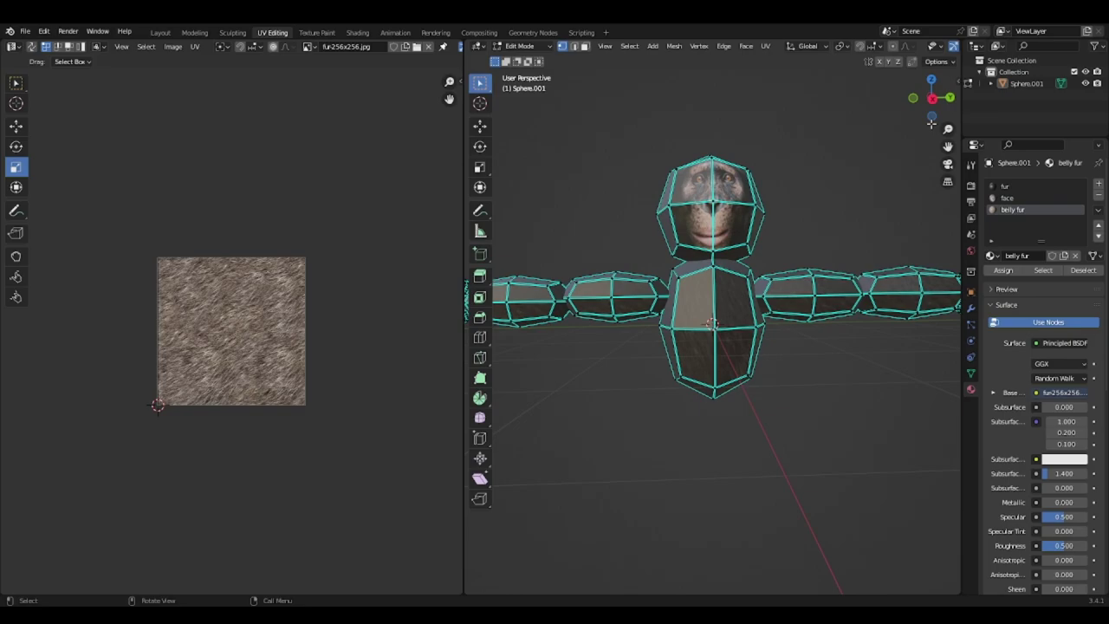
pyautogui.moveTo(933, 102); pyautogui.dragTo(924, 112)
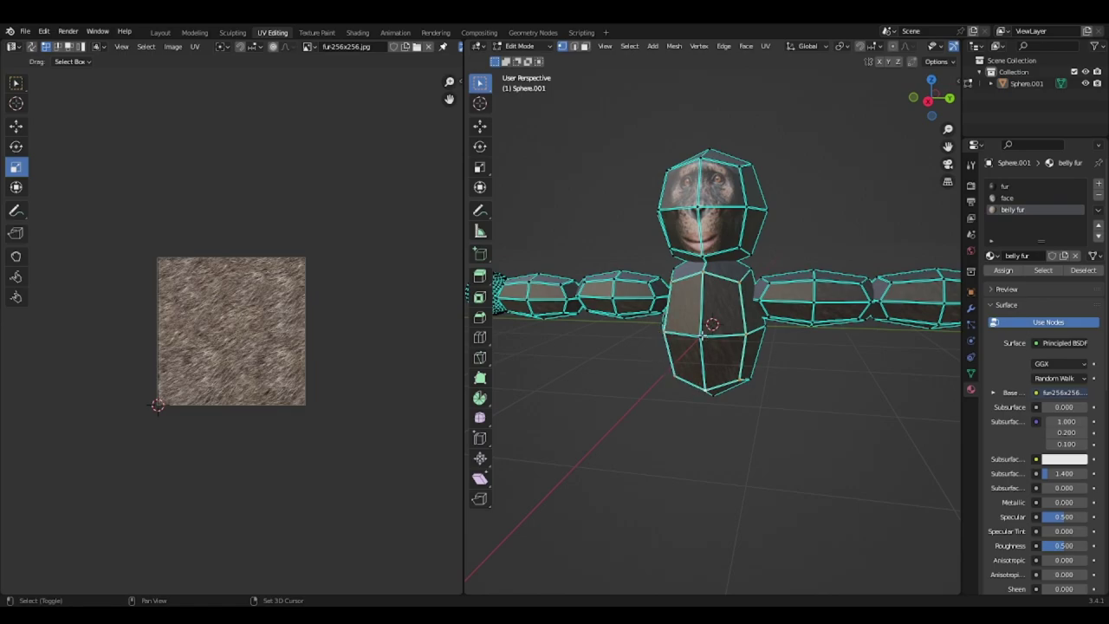
pyautogui.press('l')
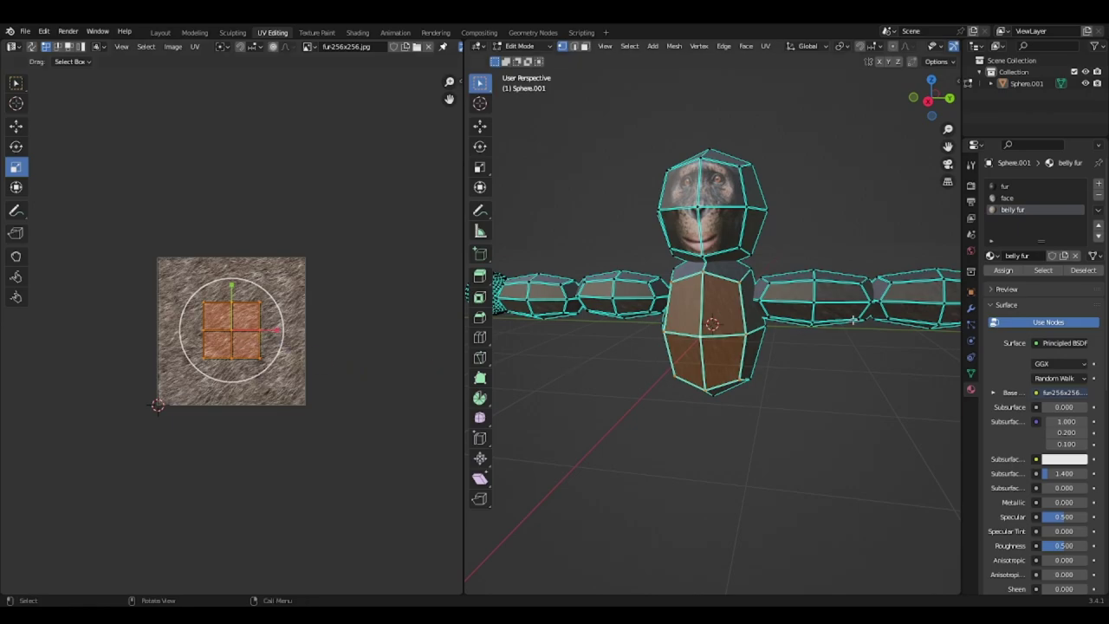
pyautogui.click(1002, 269)
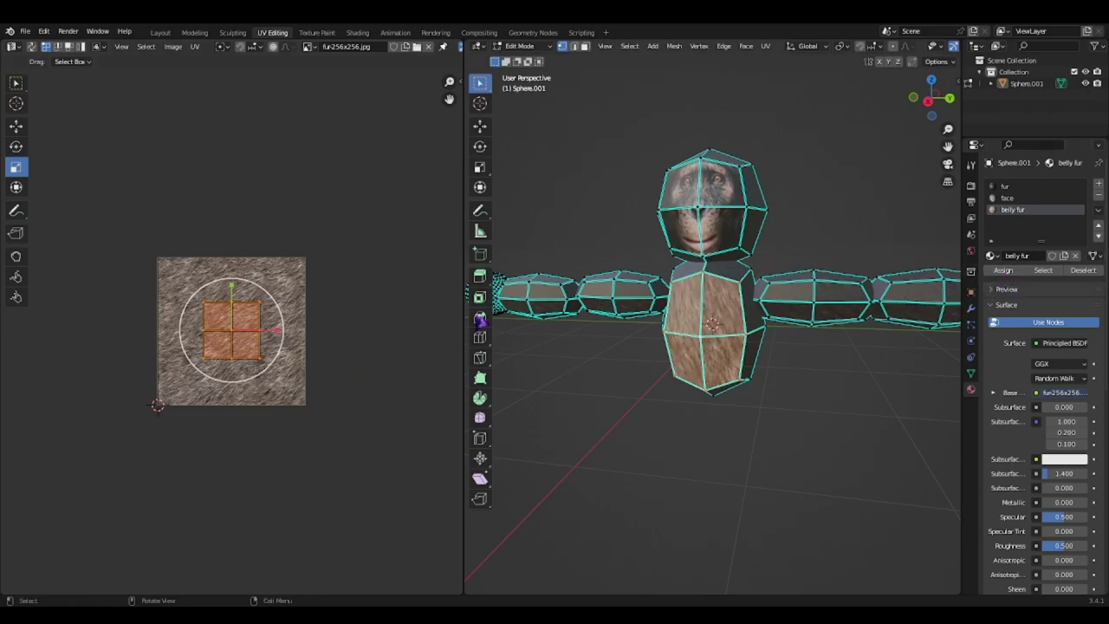
pyautogui.click(610, 421)
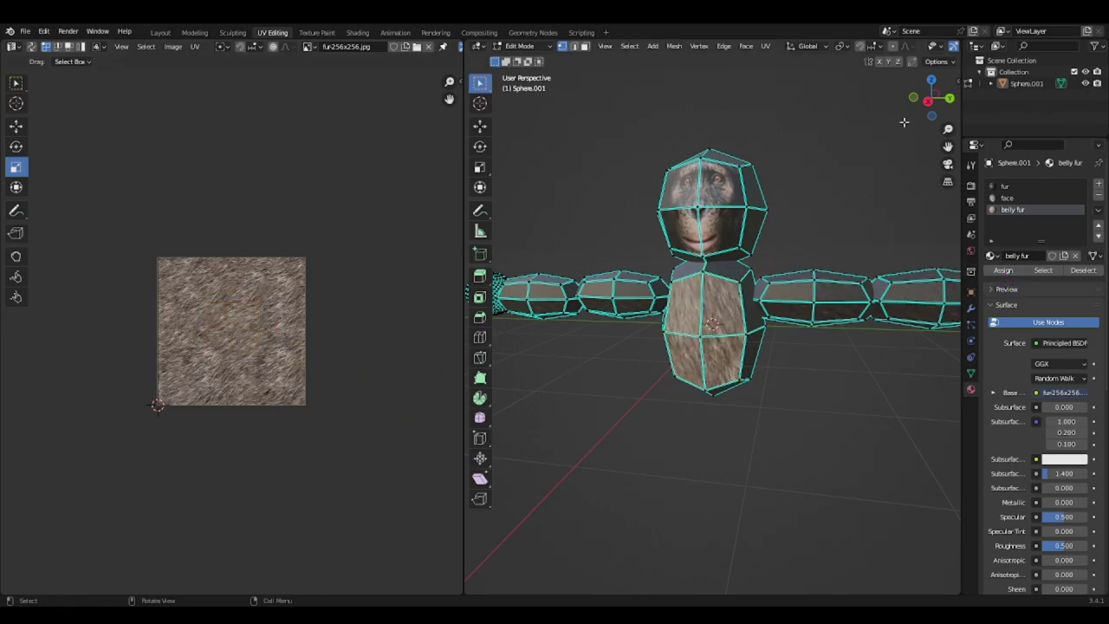
pyautogui.moveTo(928, 101); pyautogui.dragTo(893, 102)
# - Return to the Layout workspace and zoom and orbit around the textured monkey
pyautogui.click(160, 32)
pyautogui.scroll(5, 493, 223)
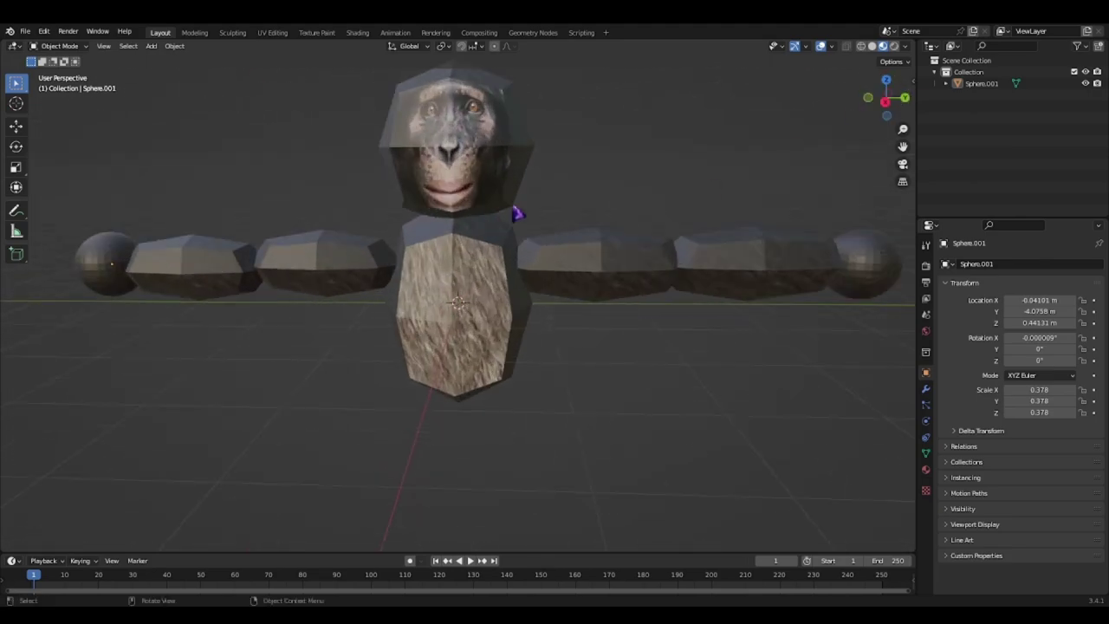
pyautogui.scroll(-2, 453, 247)
pyautogui.scroll(2, 433, 292)
pyautogui.scroll(-4, 441, 248)
pyautogui.scroll(1, 441, 248)
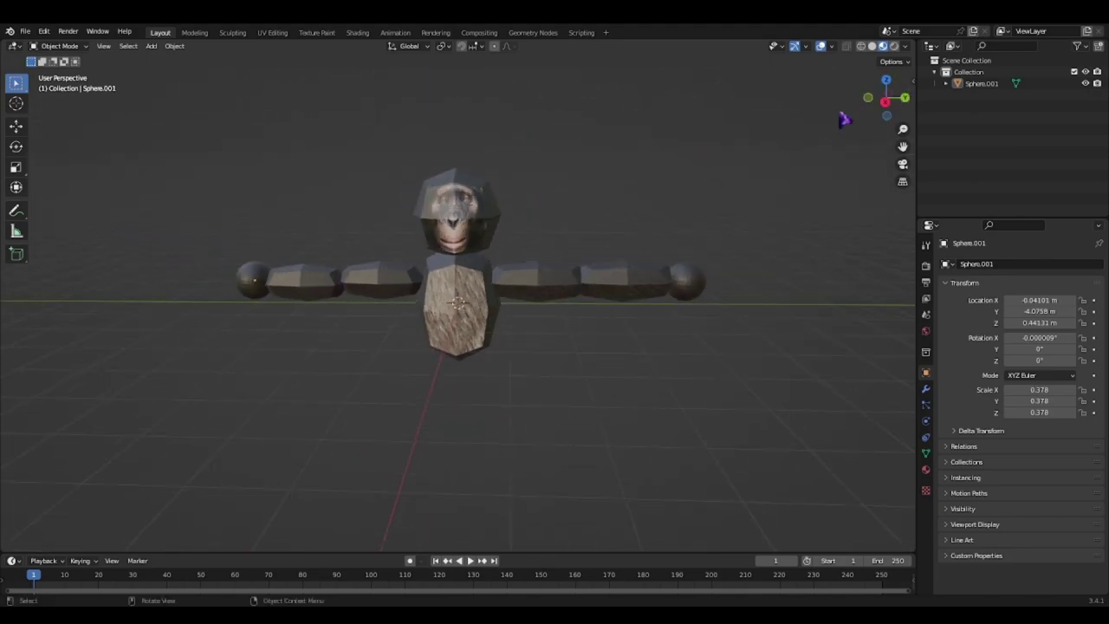
pyautogui.moveTo(885, 99)
pyautogui.mouseDown()
pyautogui.moveTo(857, 106)
pyautogui.moveTo(884, 102)
pyautogui.mouseUp()
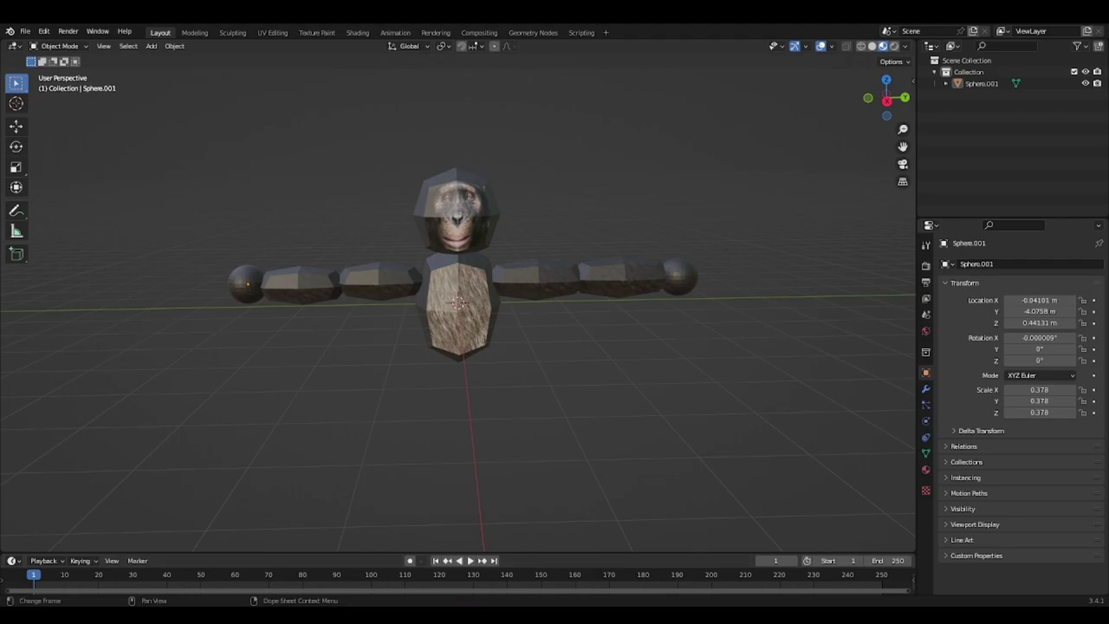
# - Snap to the orthographic X side view and enable In Front under the monkey's Viewport Display
pyautogui.click(887, 101)
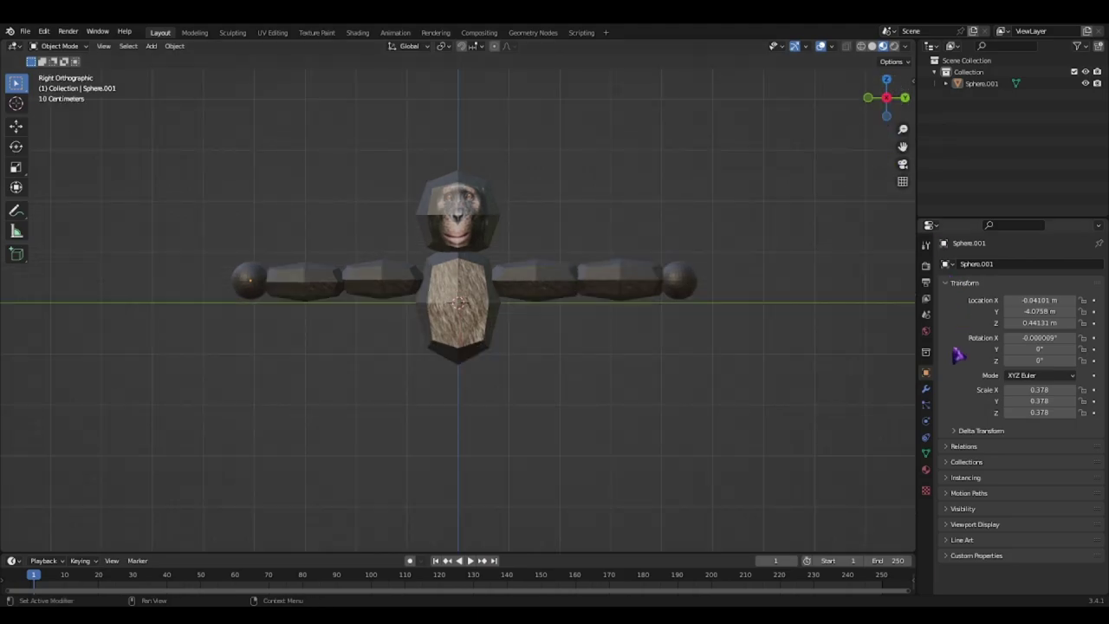
pyautogui.click(927, 454)
pyautogui.click(925, 437)
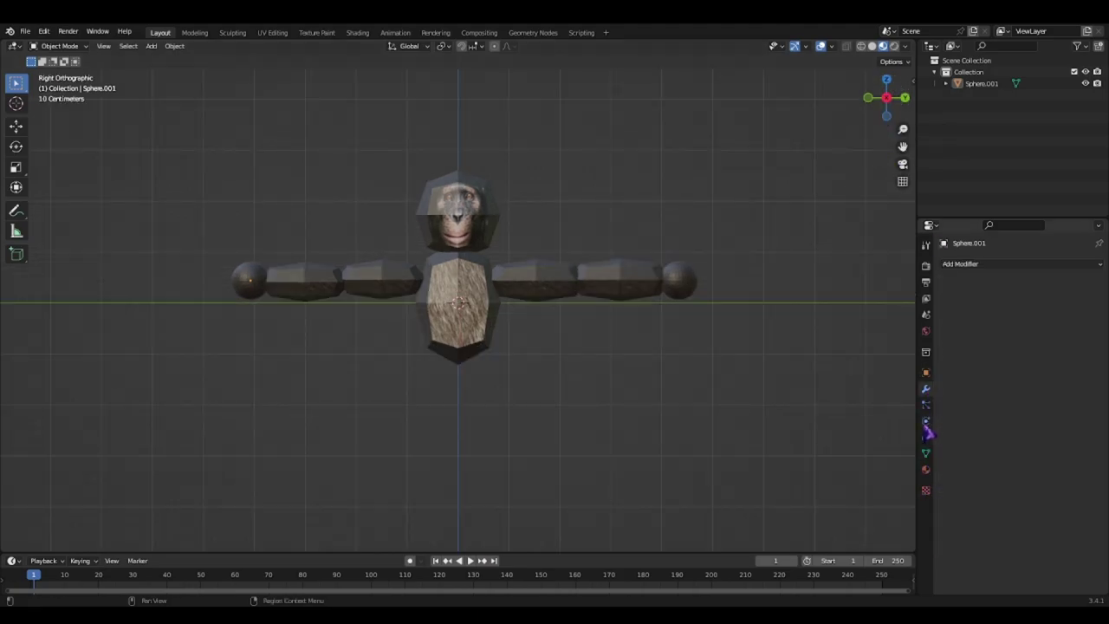
pyautogui.click(925, 374)
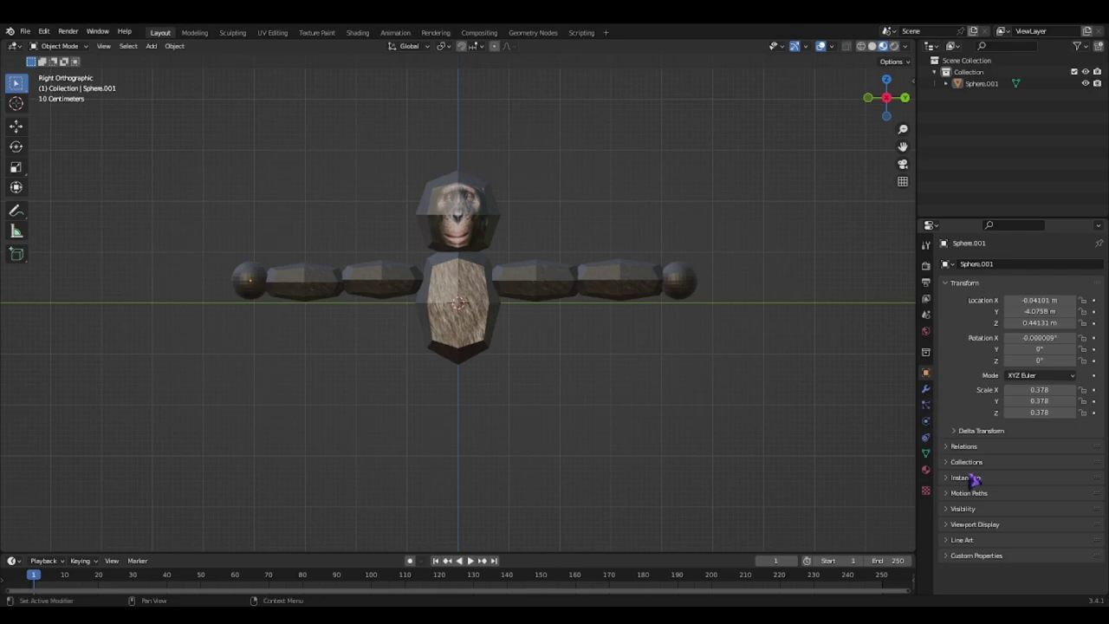
pyautogui.click(979, 510)
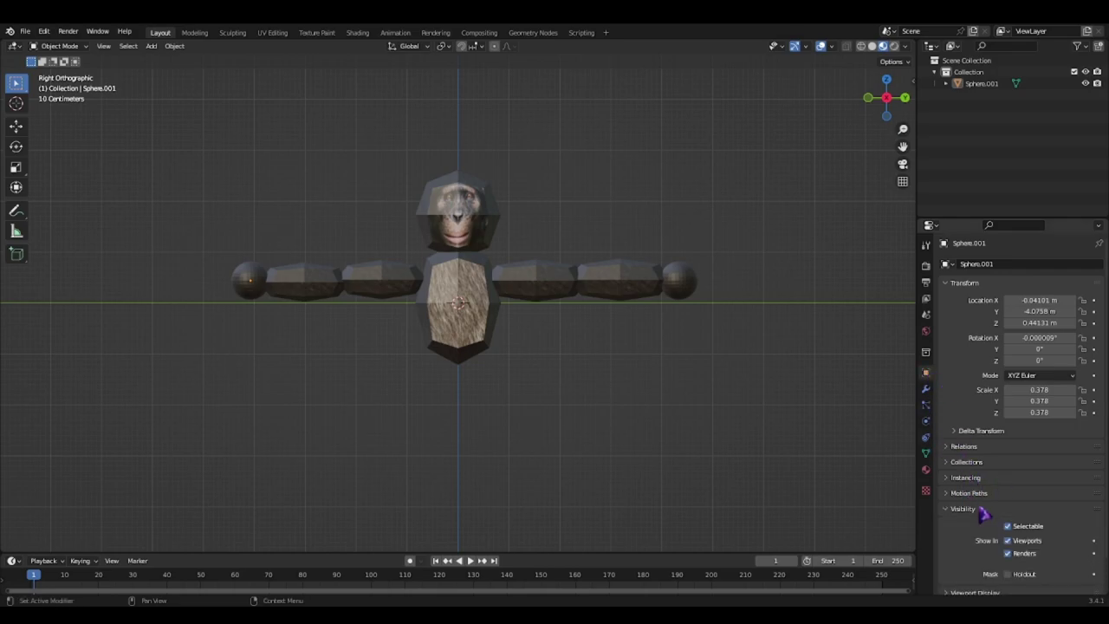
pyautogui.click(979, 509)
pyautogui.click(979, 524)
pyautogui.scroll(-2, 983, 539)
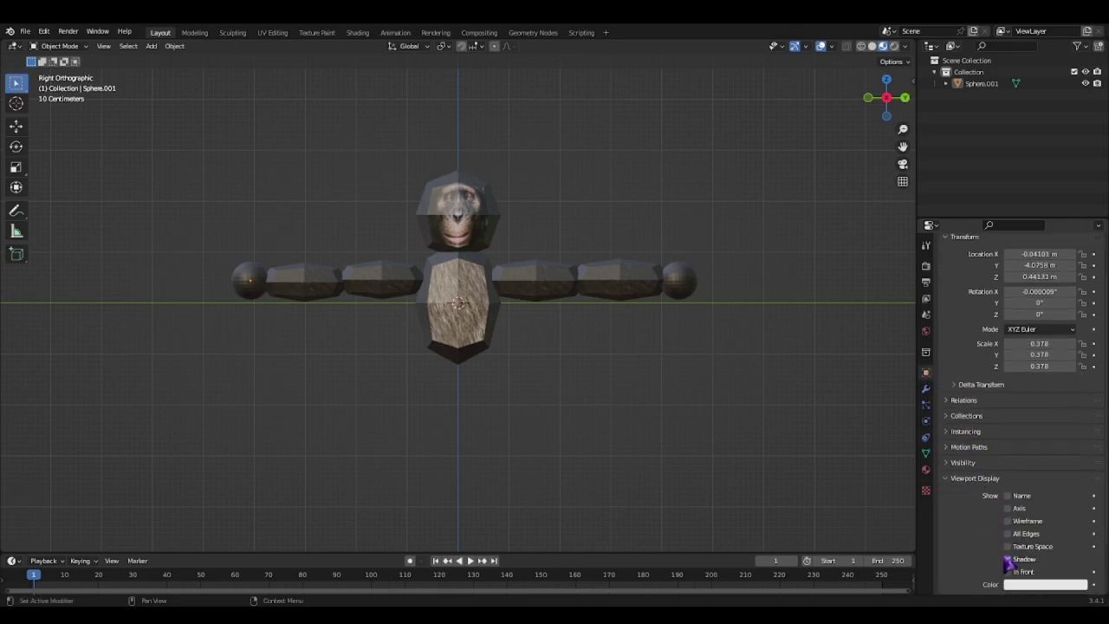
pyautogui.click(1009, 572)
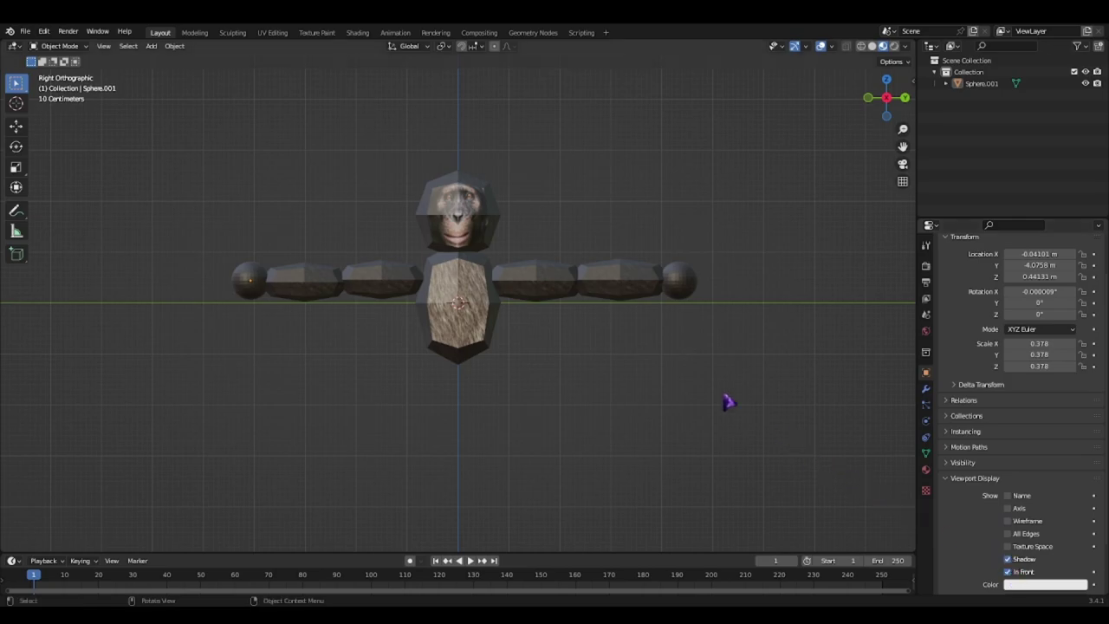
pyautogui.click(152, 45)
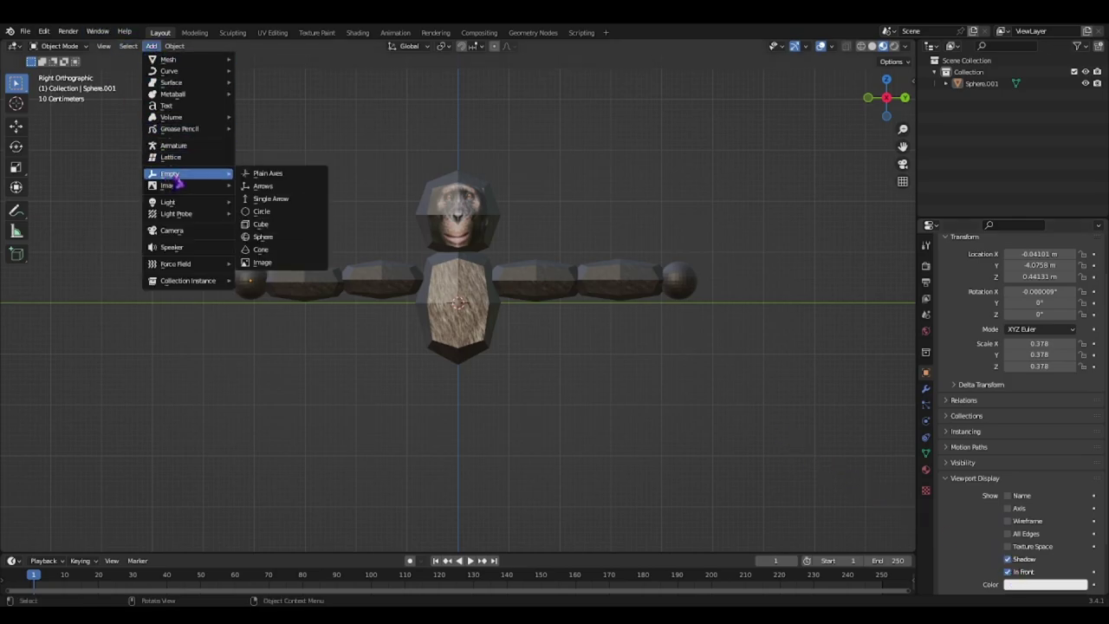
# - Add an armature with In Front enabled and lower it to Z −0.522 m
pyautogui.click(172, 145)
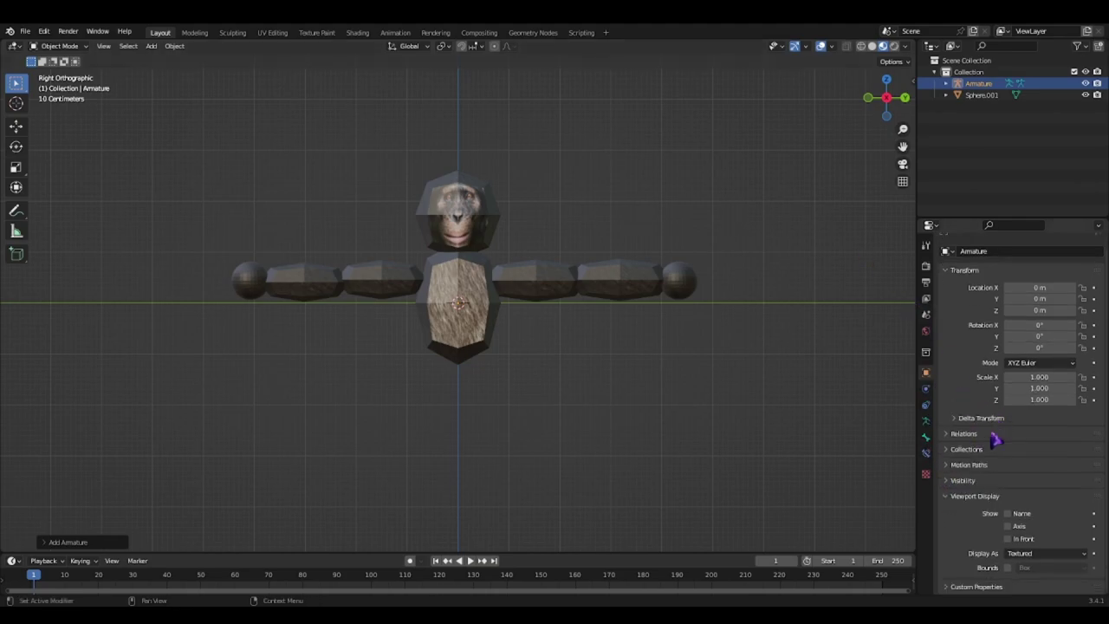
pyautogui.click(1007, 538)
pyautogui.click(17, 126)
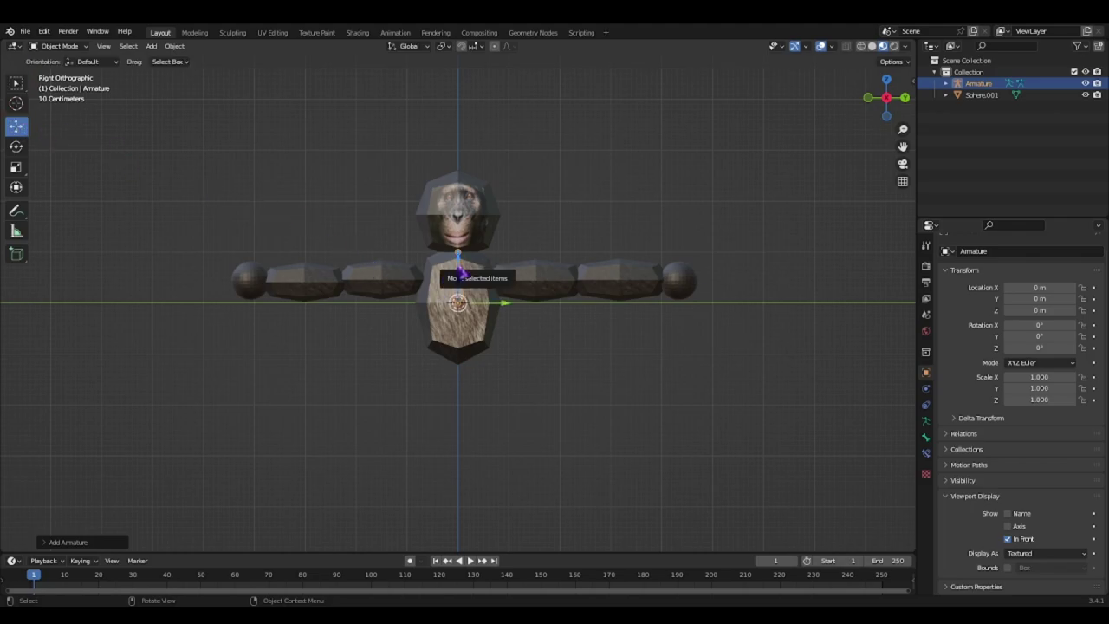
pyautogui.moveTo(462, 273); pyautogui.dragTo(455, 299)
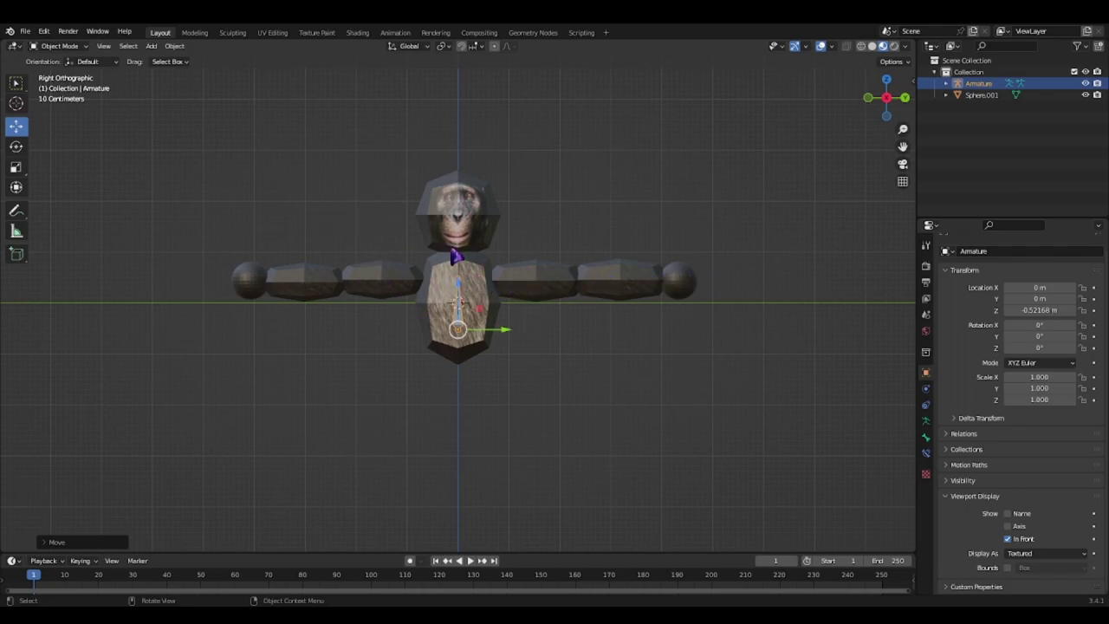
# - In Edit Mode, move the first bone's tip up to the neck and extrude a head bone
pyautogui.click(50, 46)
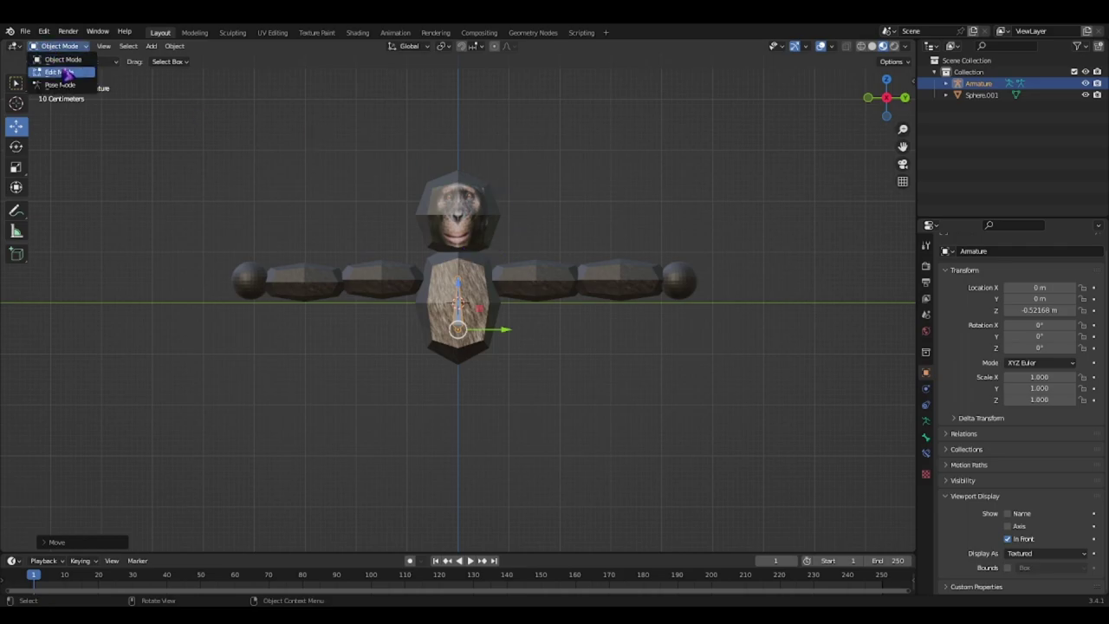
pyautogui.click(67, 74)
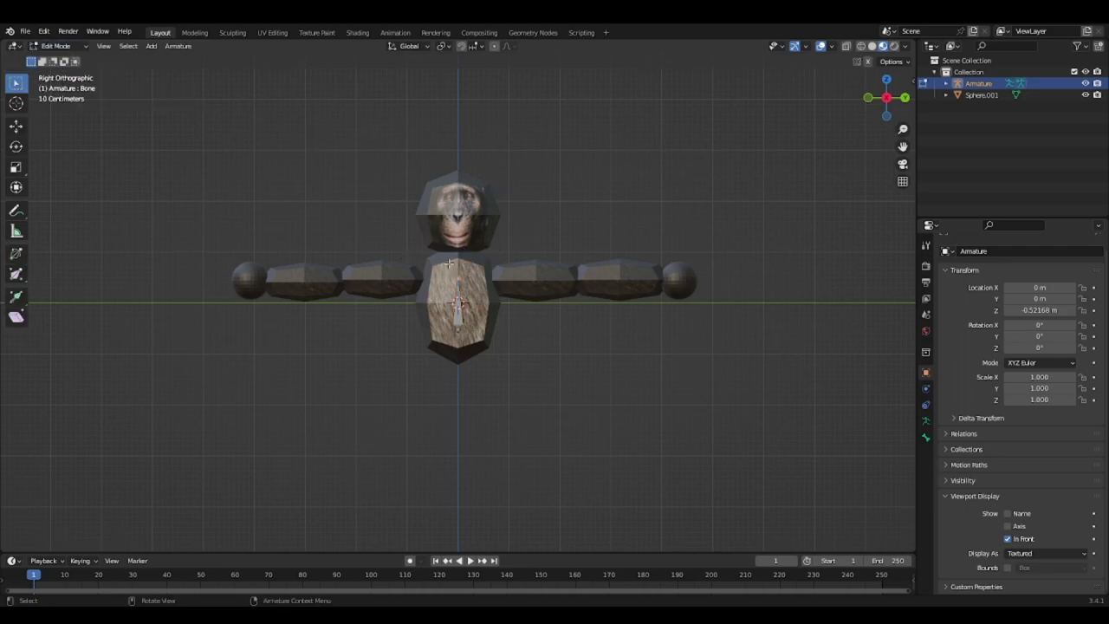
pyautogui.press('g')
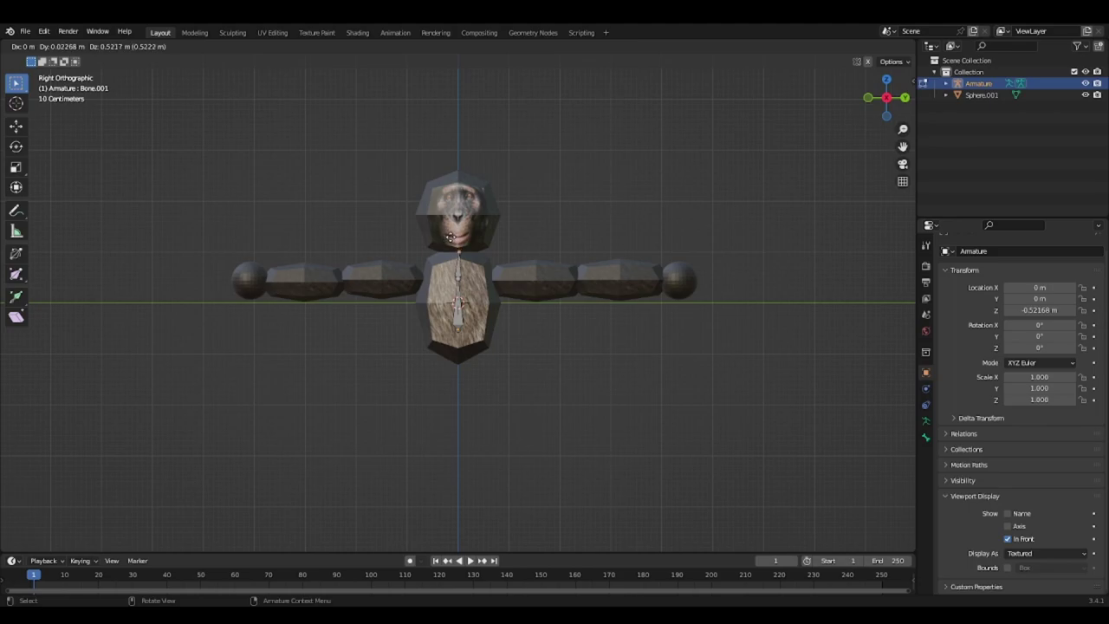
pyautogui.click(450, 236)
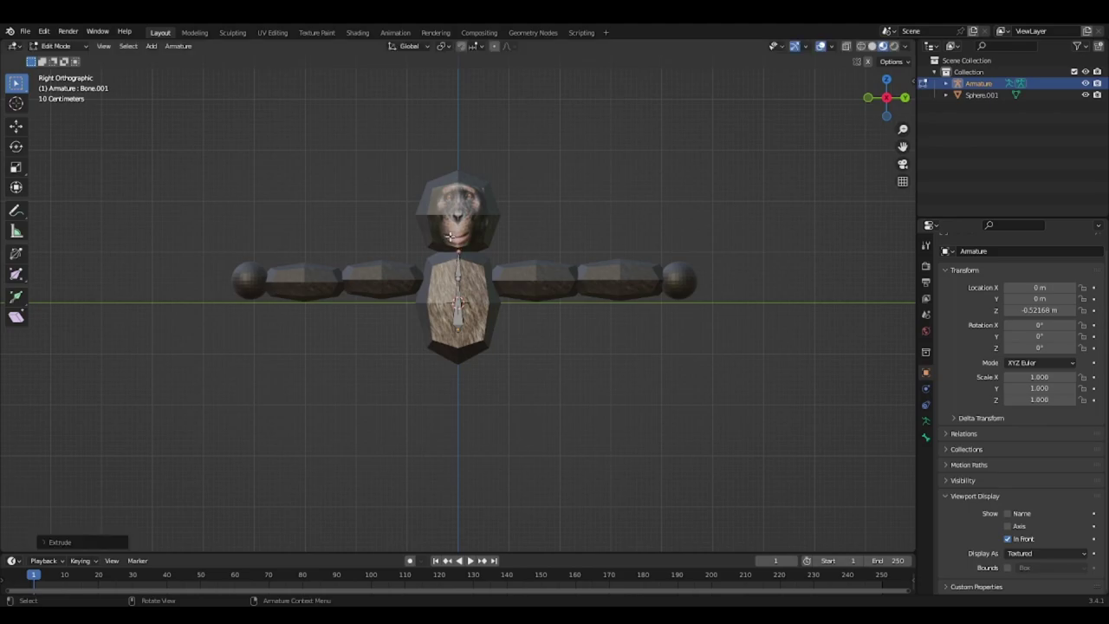
pyautogui.press('e')
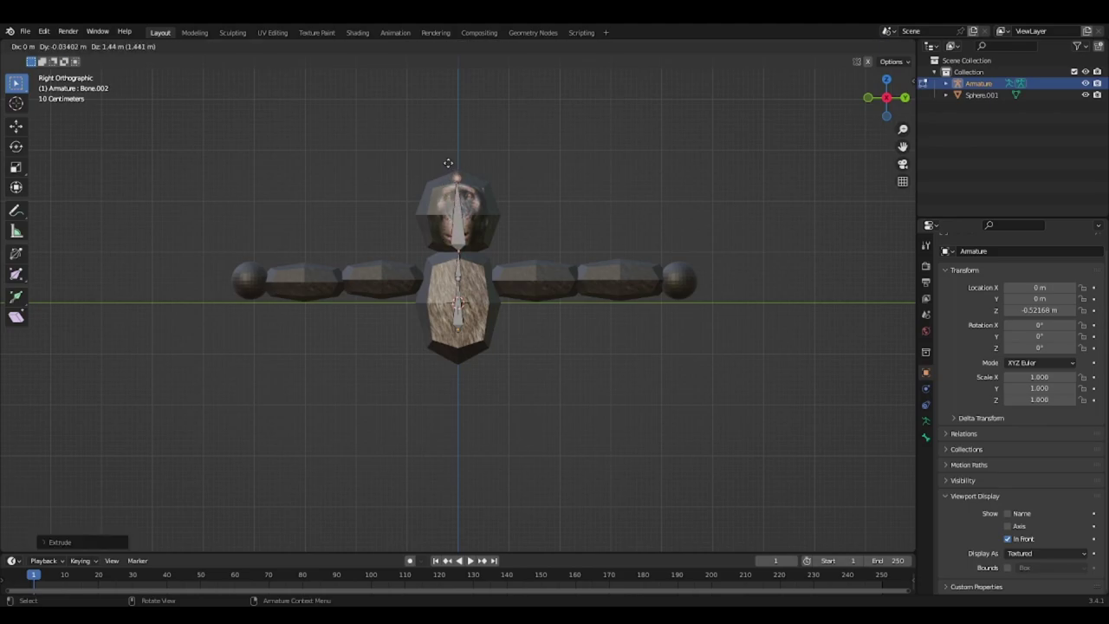
pyautogui.click(450, 161)
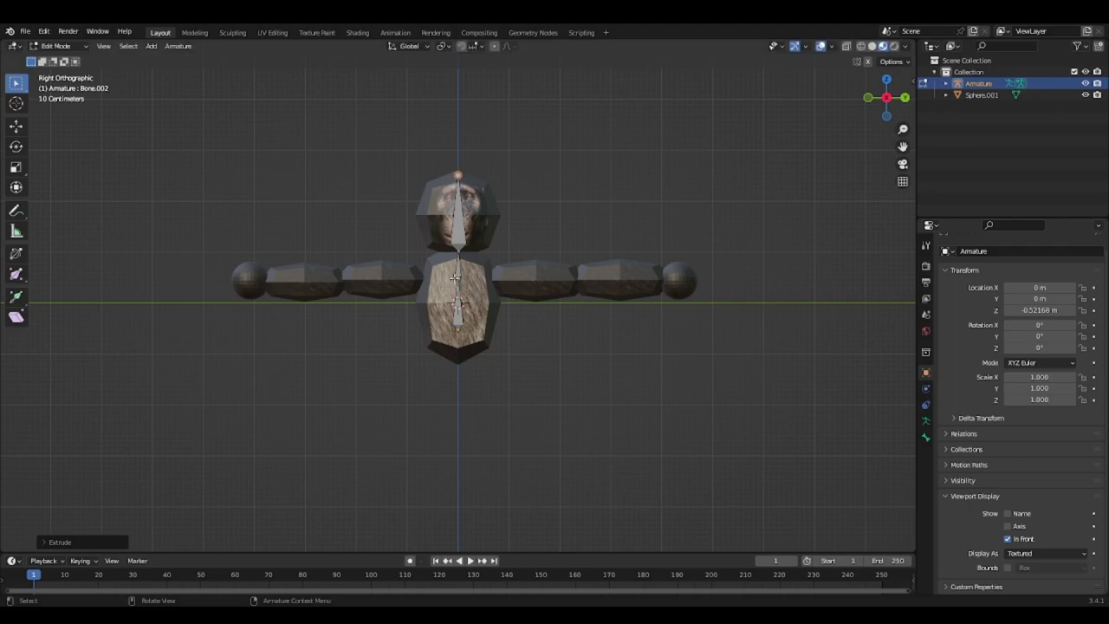
# - Extrude shoulder, upper arm, forearm and hand bones out to the right sphere
pyautogui.press('e')
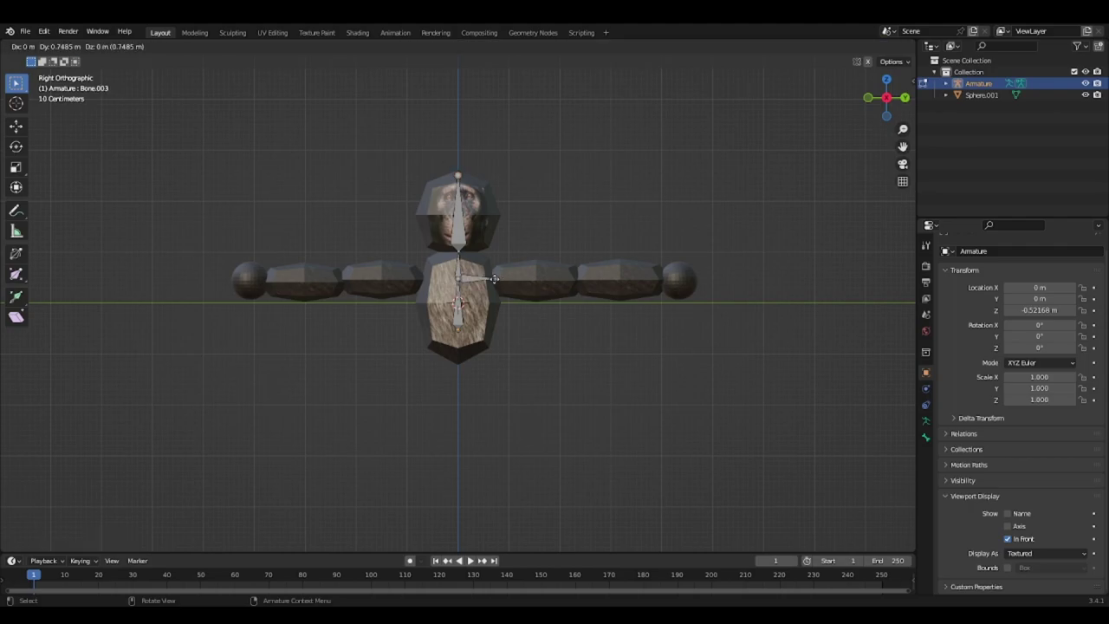
pyautogui.click(488, 277)
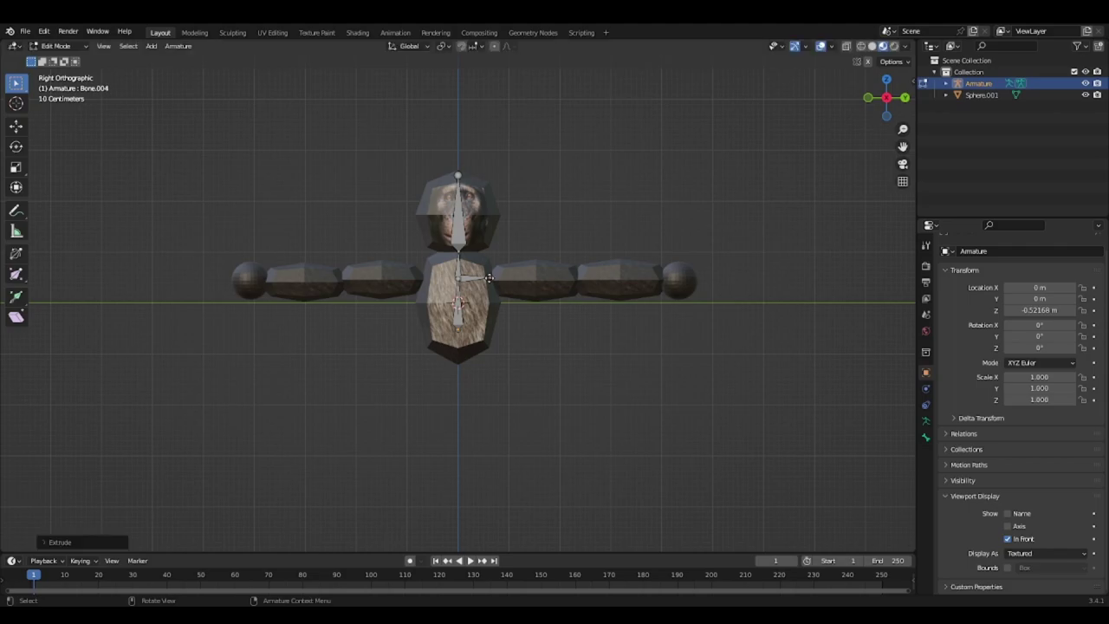
pyautogui.press('e')
pyautogui.click(573, 278)
pyautogui.press('e')
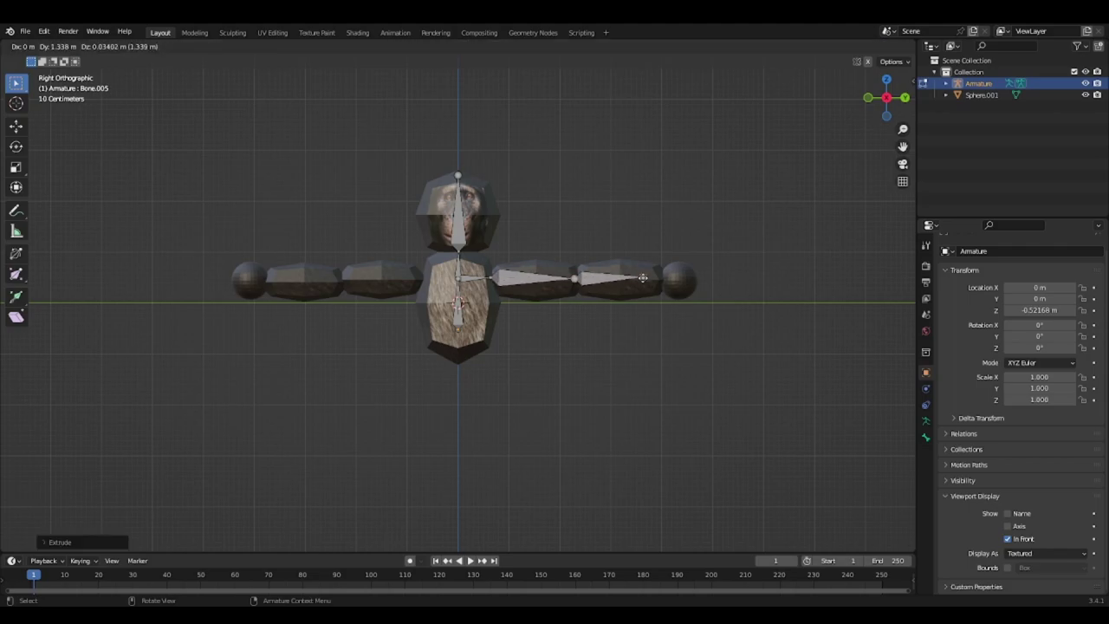
pyautogui.click(658, 278)
pyautogui.press('e')
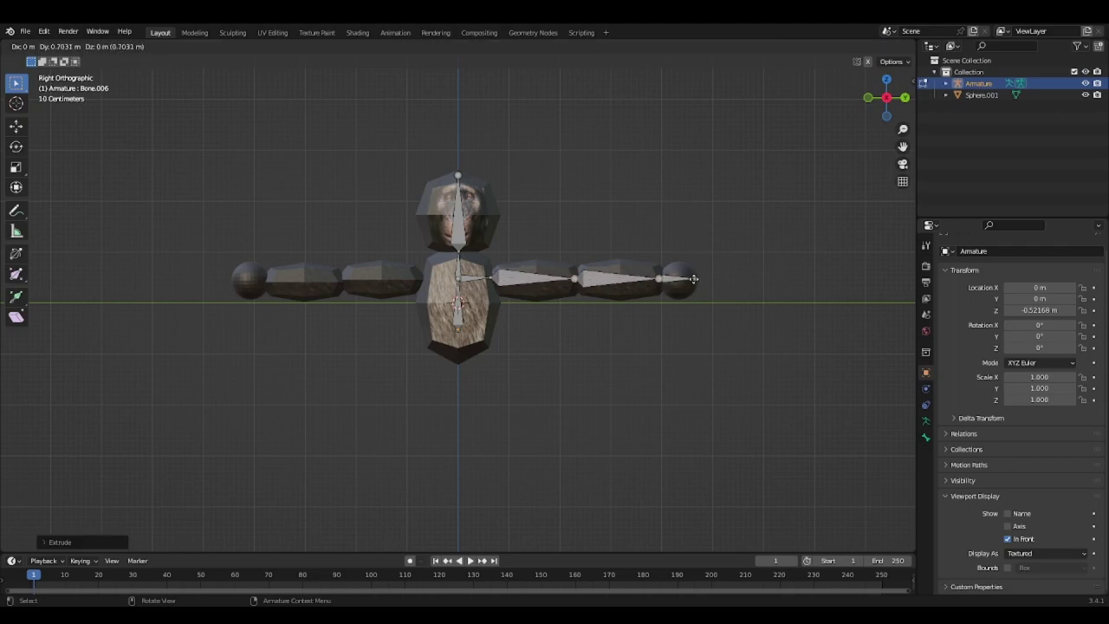
pyautogui.click(694, 279)
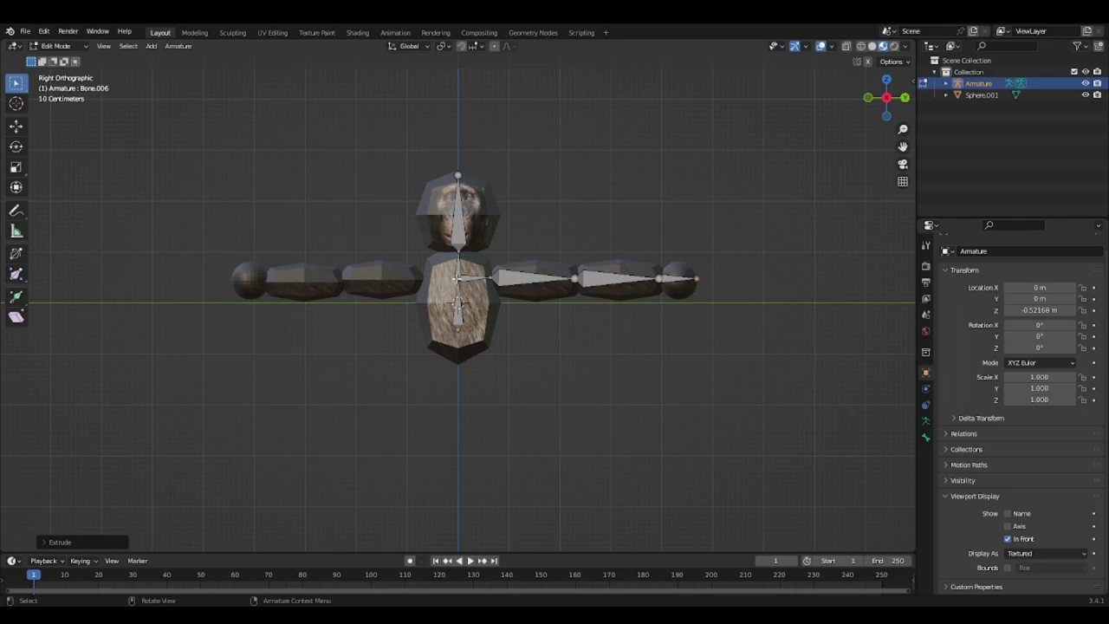
# - From the chest joint, extrude the left arm bones out to the left hand, up to Bone.010
pyautogui.click(457, 277)
pyautogui.press('e')
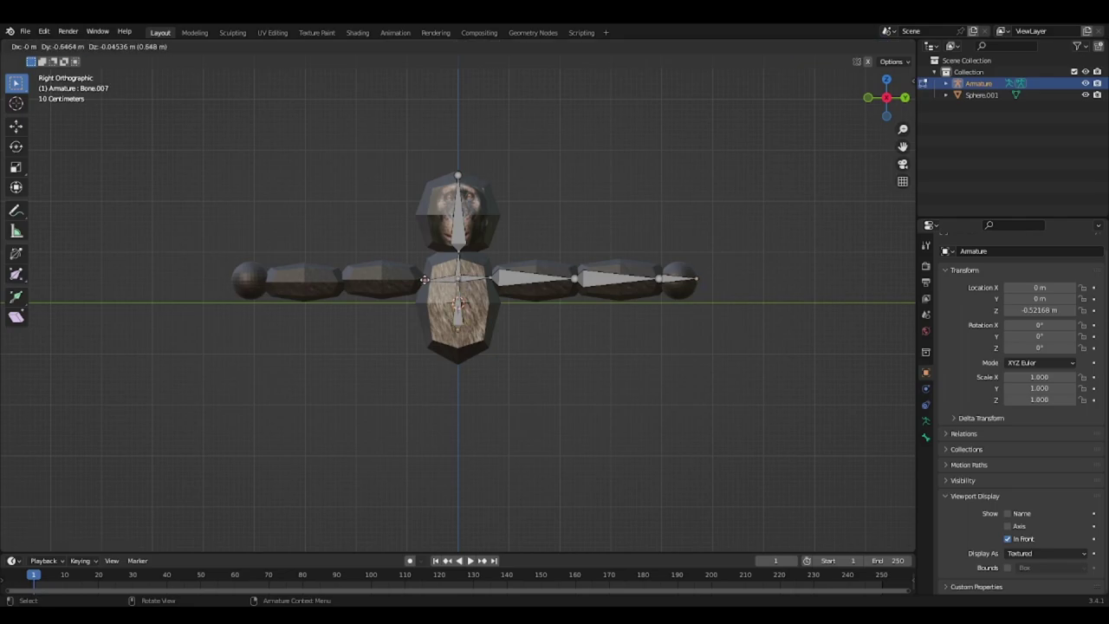
pyautogui.click(341, 278)
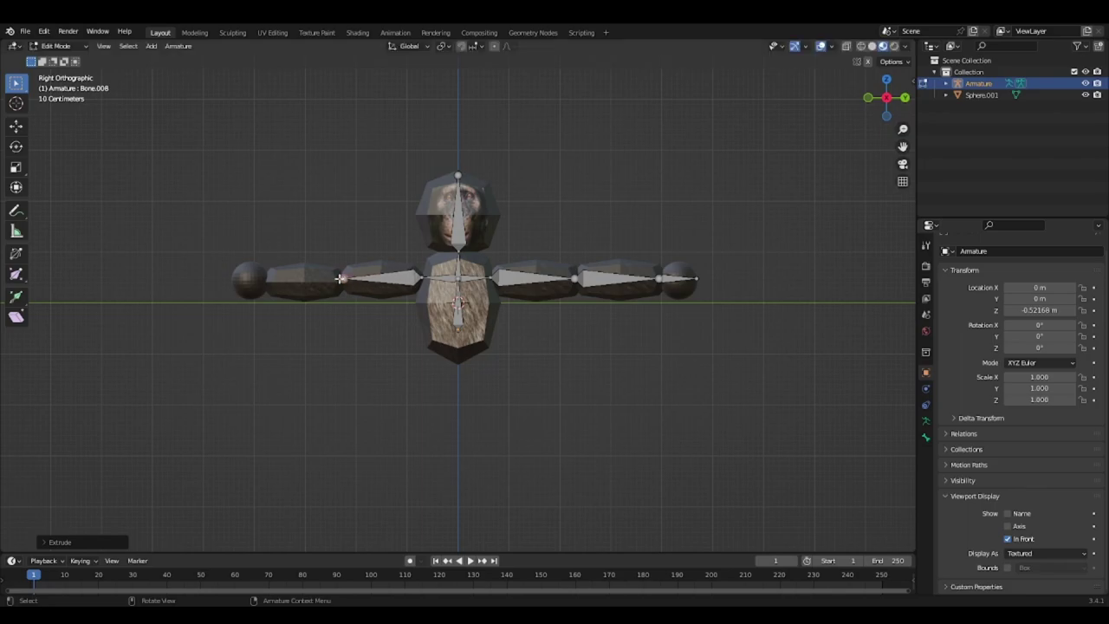
pyautogui.press('e')
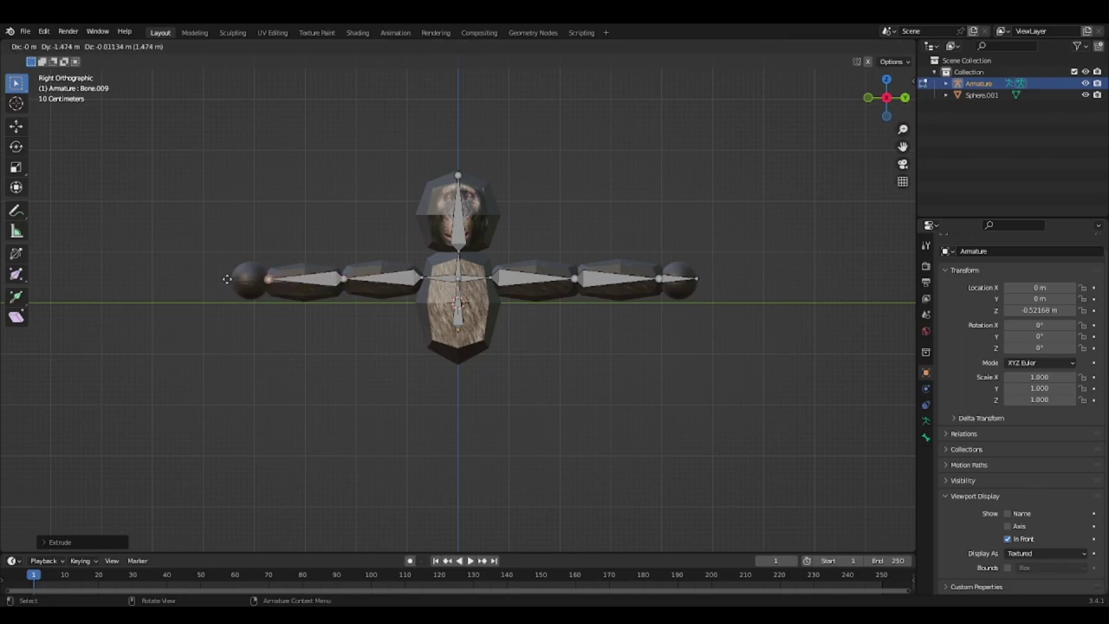
pyautogui.click(226, 279)
pyautogui.press('e')
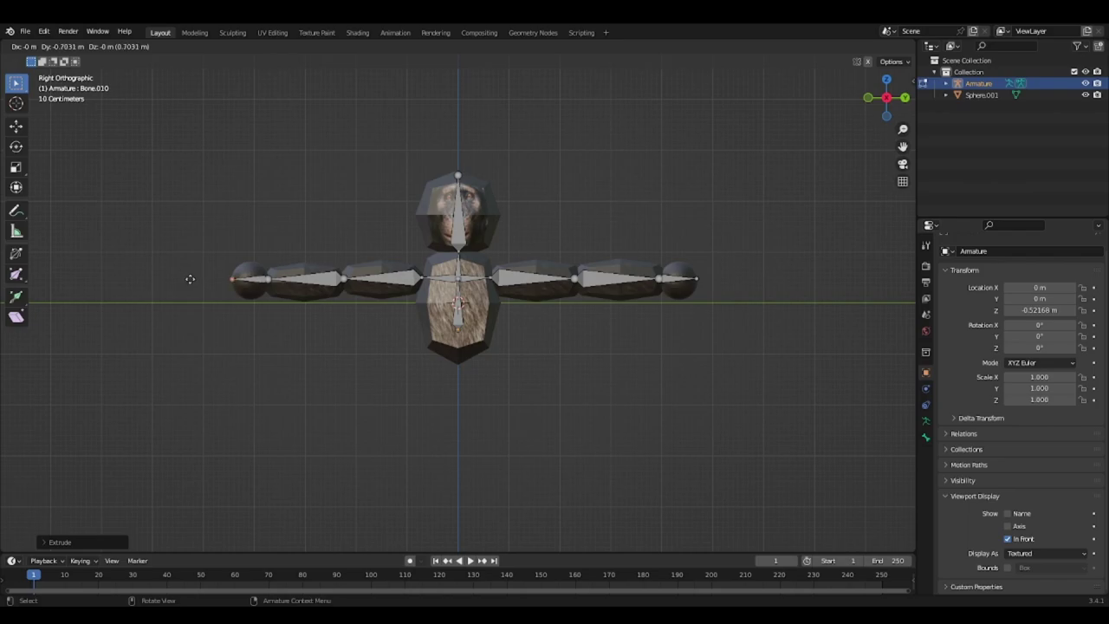
pyautogui.click(193, 278)
pyautogui.moveTo(886, 97); pyautogui.dragTo(811, 85)
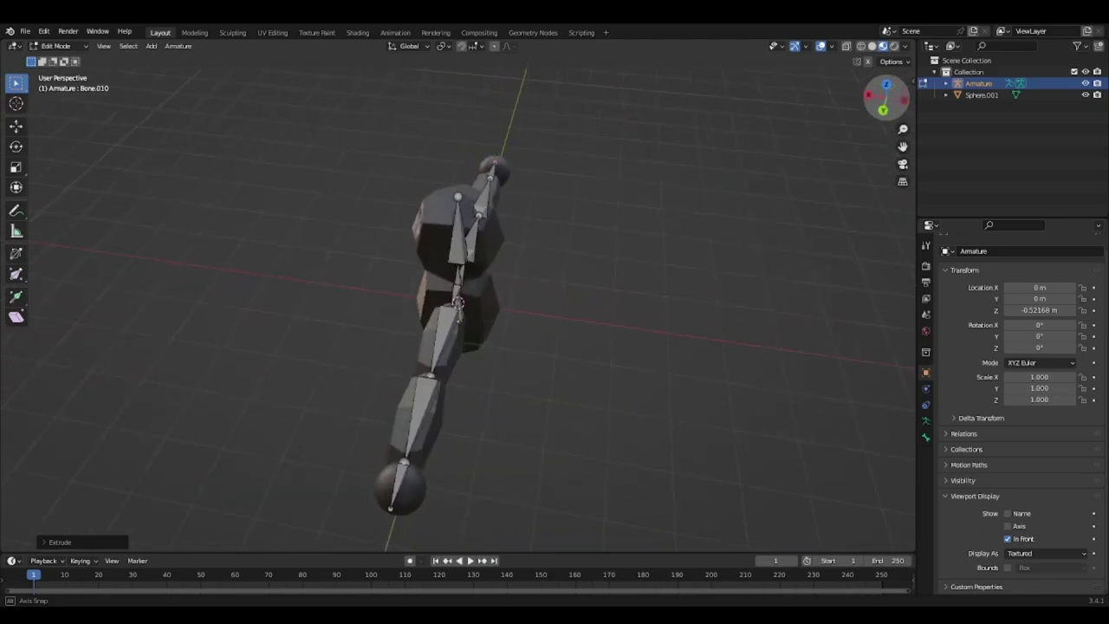
# - In Top view, extrude a short bone from one elbow, clear its parent and move it outward
pyautogui.click(876, 91)
pyautogui.click(891, 88)
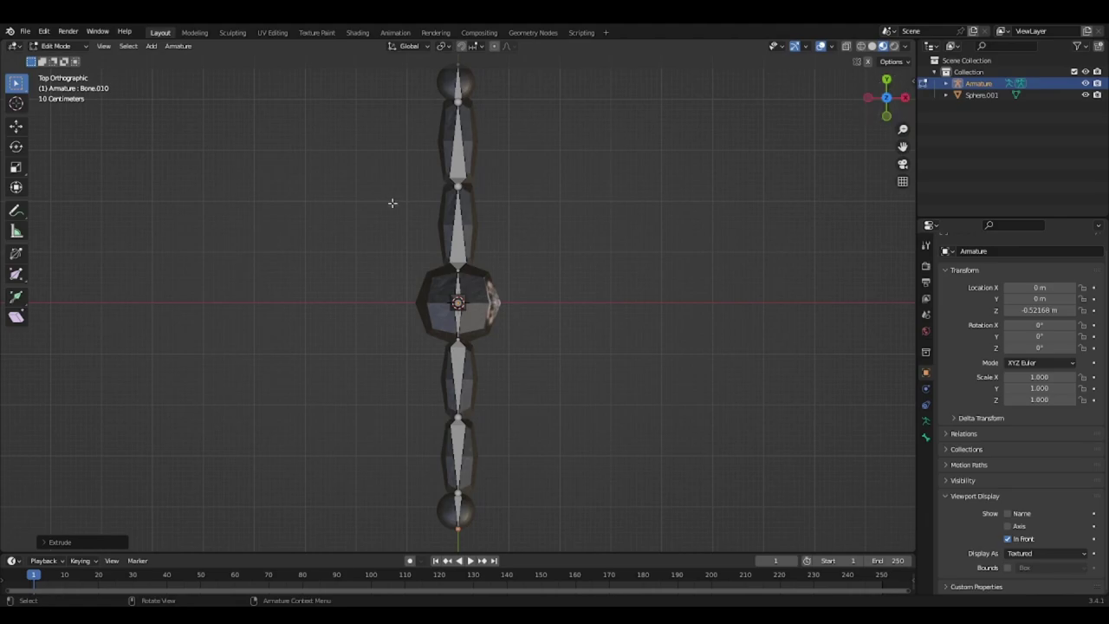
pyautogui.click(458, 186)
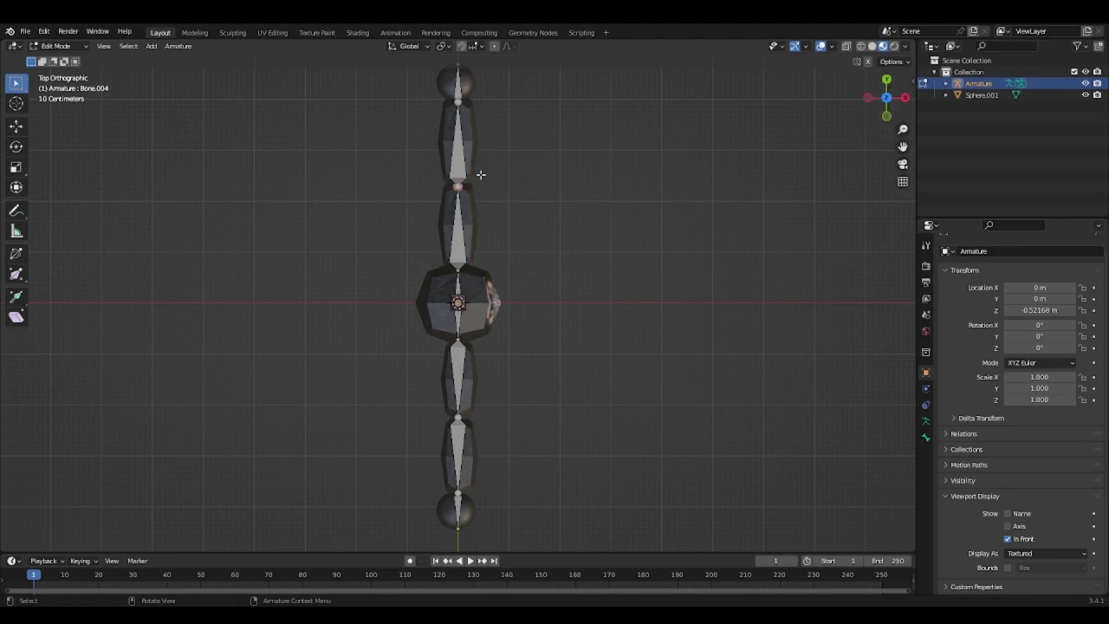
pyautogui.press('e')
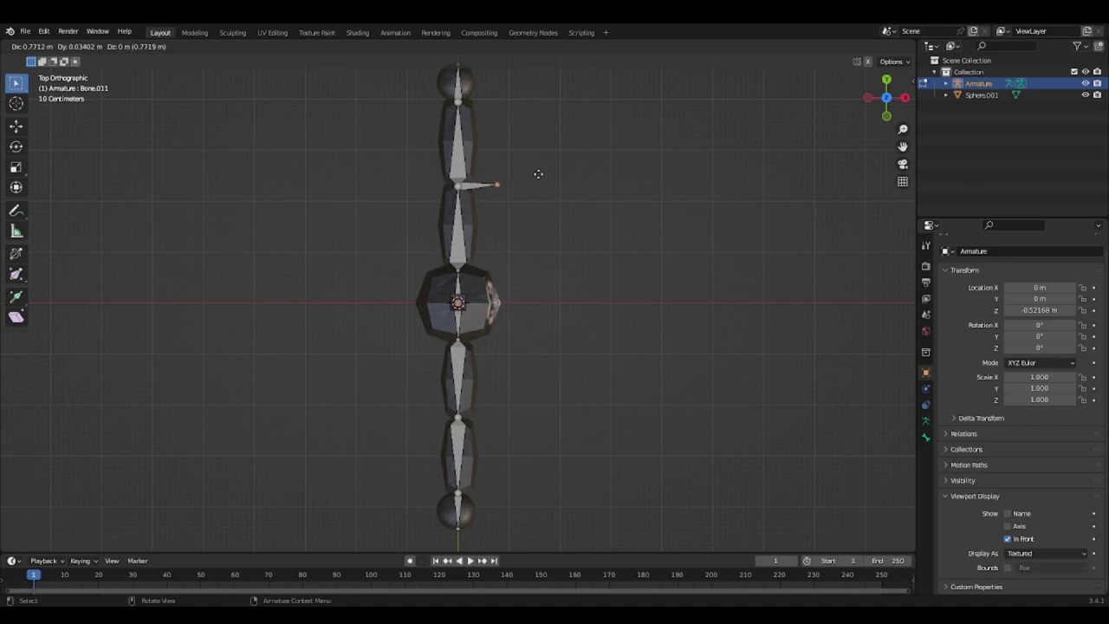
pyautogui.click(541, 175)
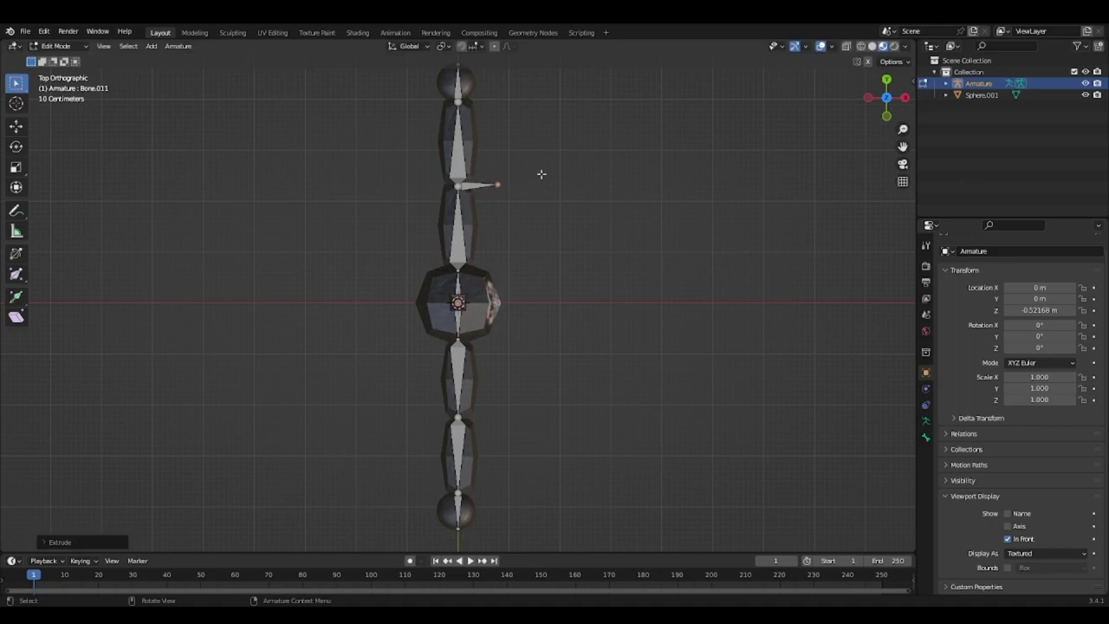
pyautogui.click(476, 185)
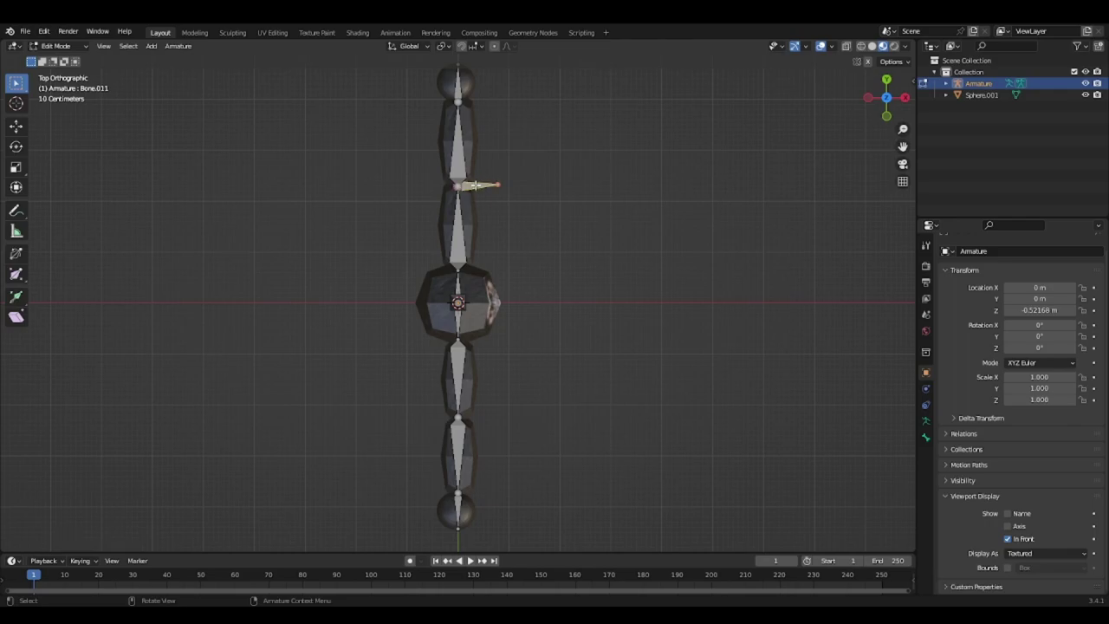
pyautogui.hotkey('alt', 'p')
pyautogui.click(476, 184)
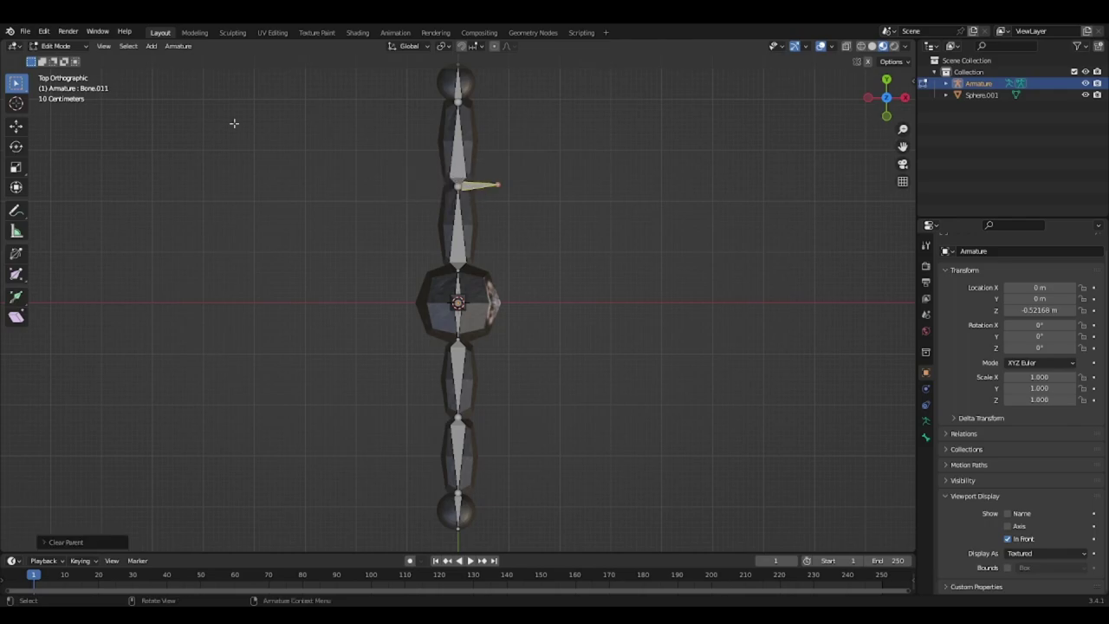
pyautogui.click(21, 127)
pyautogui.moveTo(525, 186); pyautogui.dragTo(557, 192)
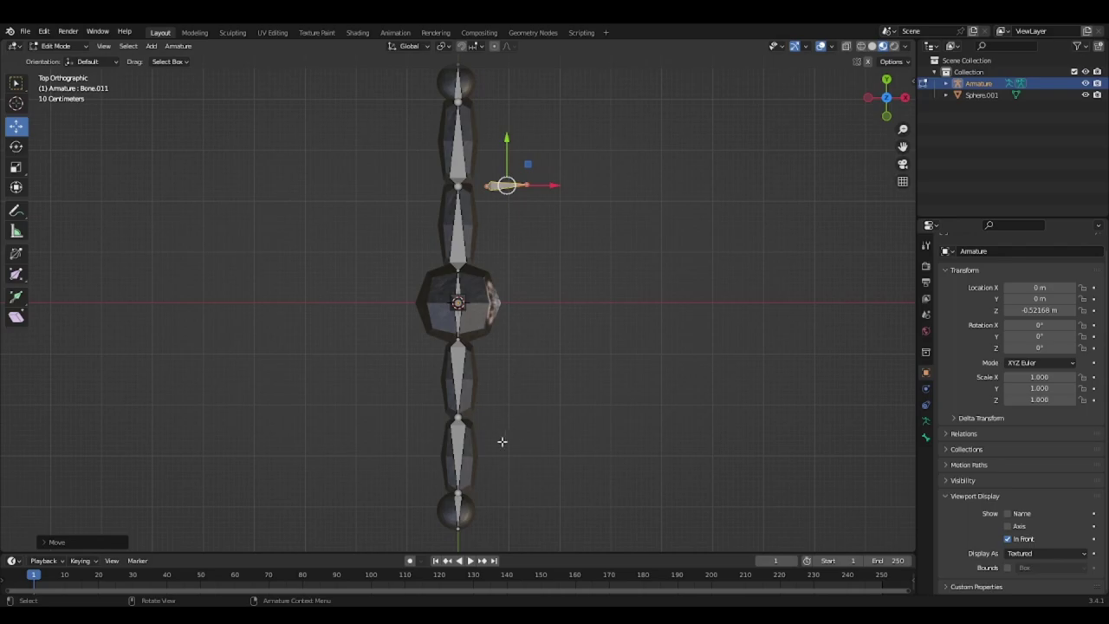
# - Extrude a second short bone from the other elbow, clear its parent and move it outward
pyautogui.click(458, 418)
pyautogui.press('e')
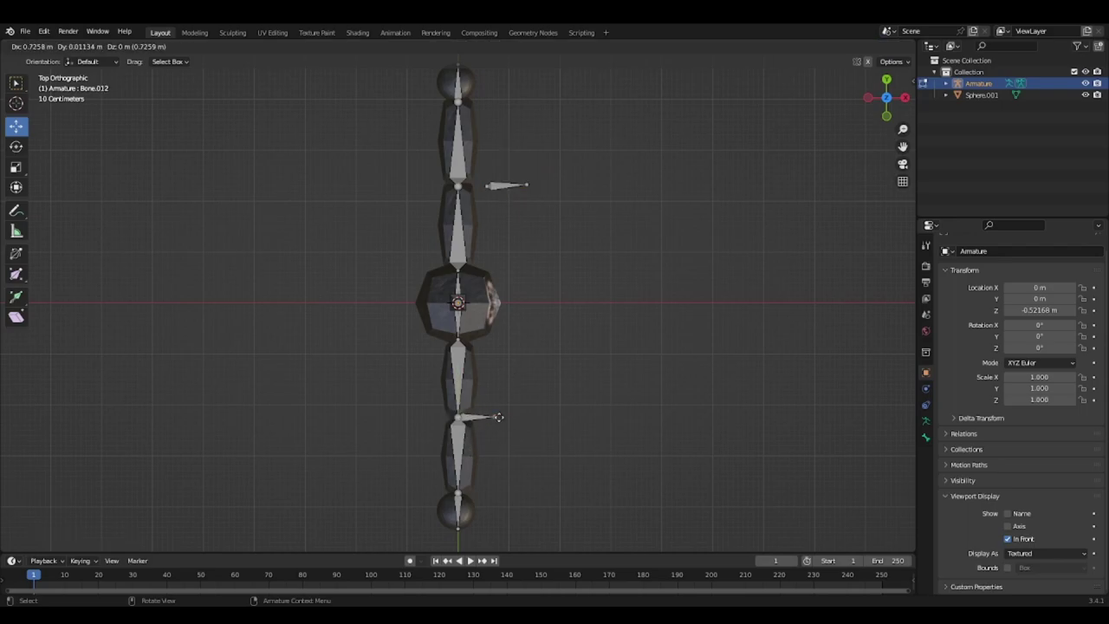
pyautogui.click(505, 417)
pyautogui.click(478, 419)
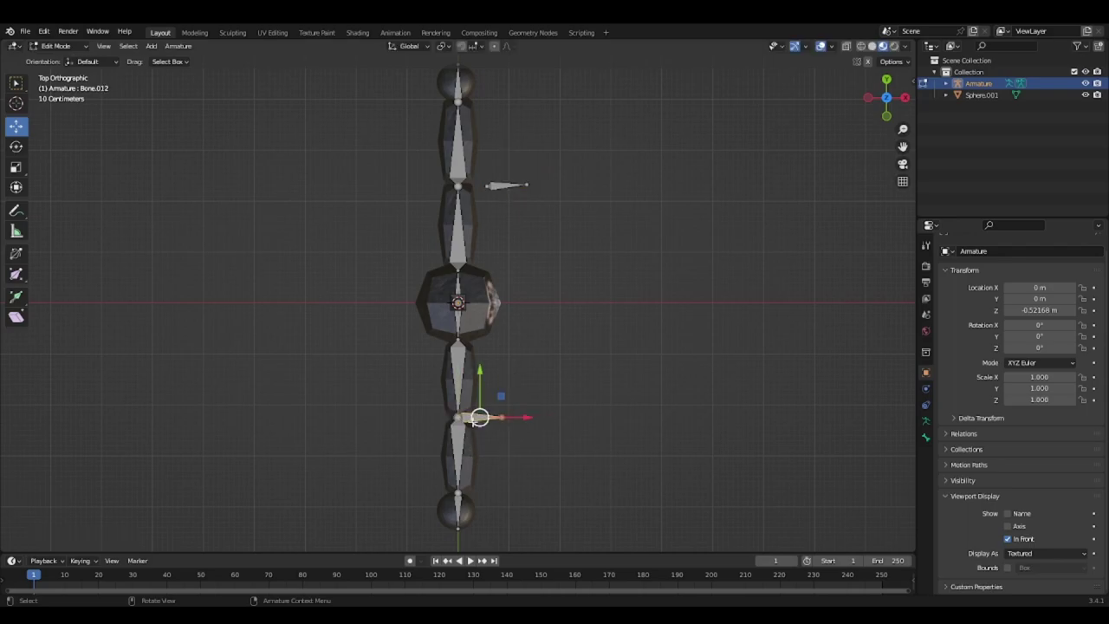
pyautogui.hotkey('alt', 'p')
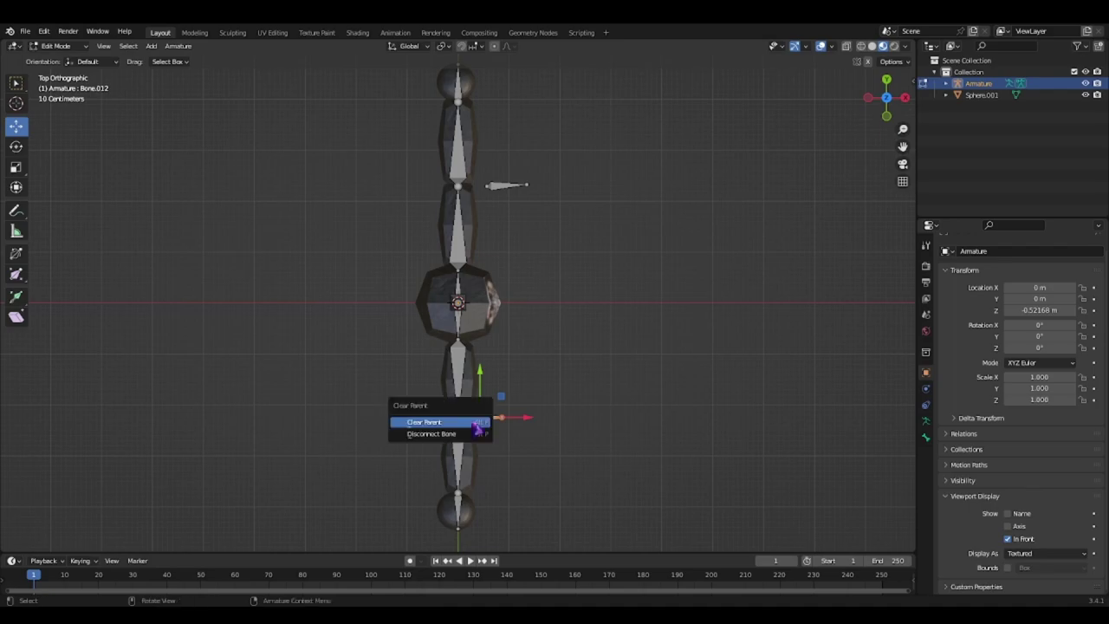
pyautogui.click(476, 421)
pyautogui.moveTo(527, 419); pyautogui.dragTo(563, 421)
pyautogui.click(629, 251)
pyautogui.moveTo(886, 97); pyautogui.dragTo(849, 125)
# - Rename both small pole bones ikpole
pyautogui.click(570, 347)
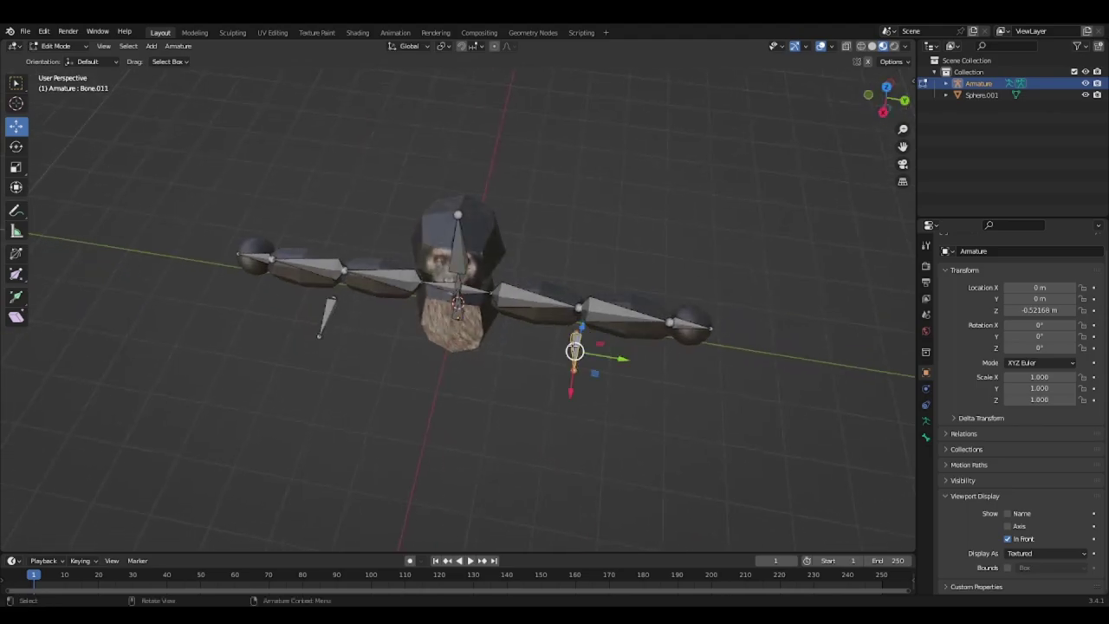
pyautogui.press('F2')
pyautogui.press('BackSpace')
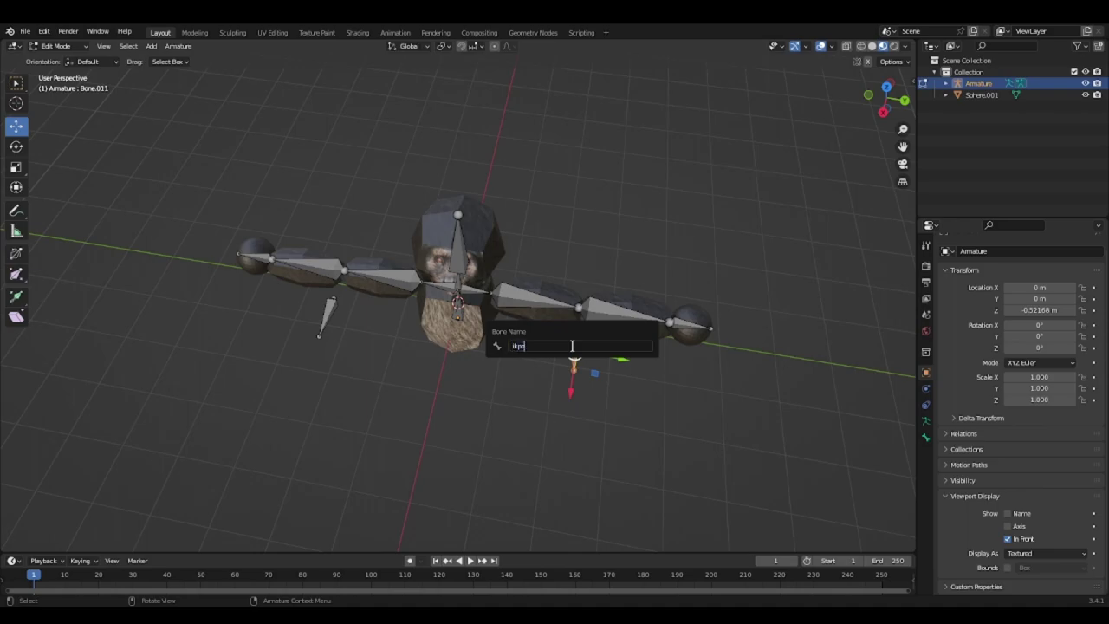
pyautogui.write('ole')
pyautogui.press('Return')
pyautogui.click(326, 313)
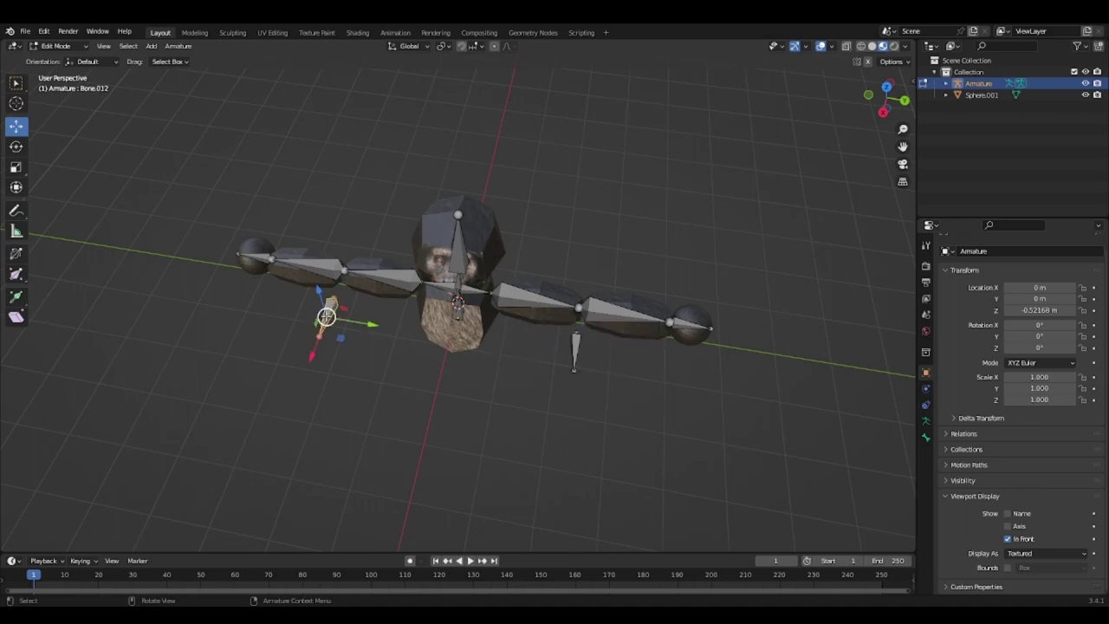
pyautogui.press('F2')
pyautogui.press('BackSpace')
pyautogui.write('ikpole')
pyautogui.press('Return')
# - Name the torso spine bone body and the bone above it neck
pyautogui.moveTo(889, 108); pyautogui.dragTo(901, 90)
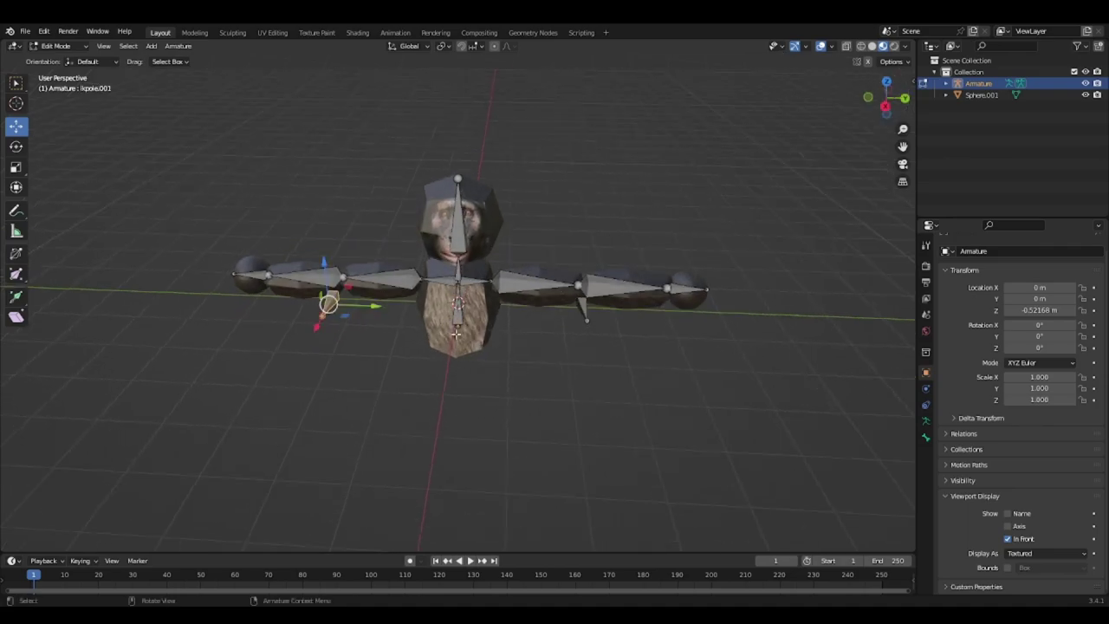
pyautogui.click(457, 318)
pyautogui.press('F2')
pyautogui.press('BackSpace')
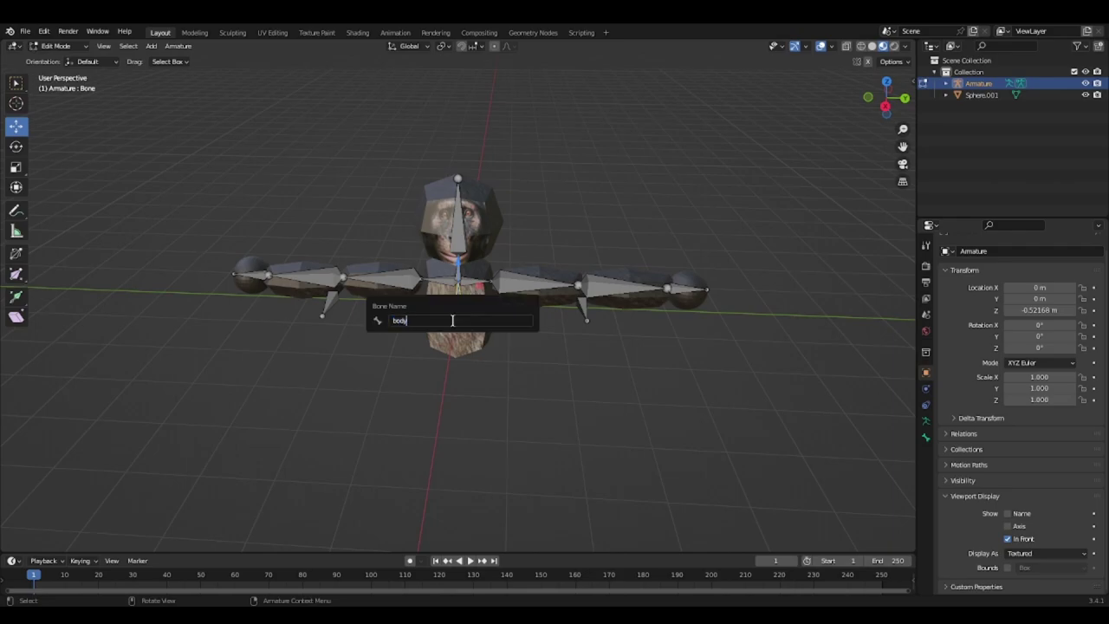
pyautogui.press('Return')
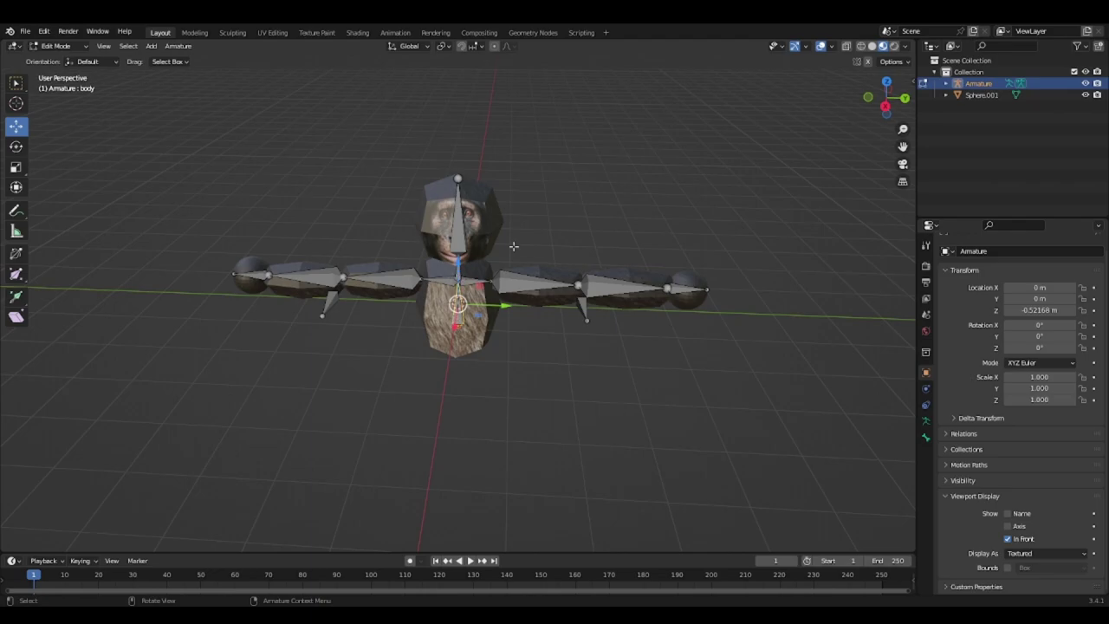
pyautogui.scroll(4, 520, 239)
pyautogui.click(459, 223)
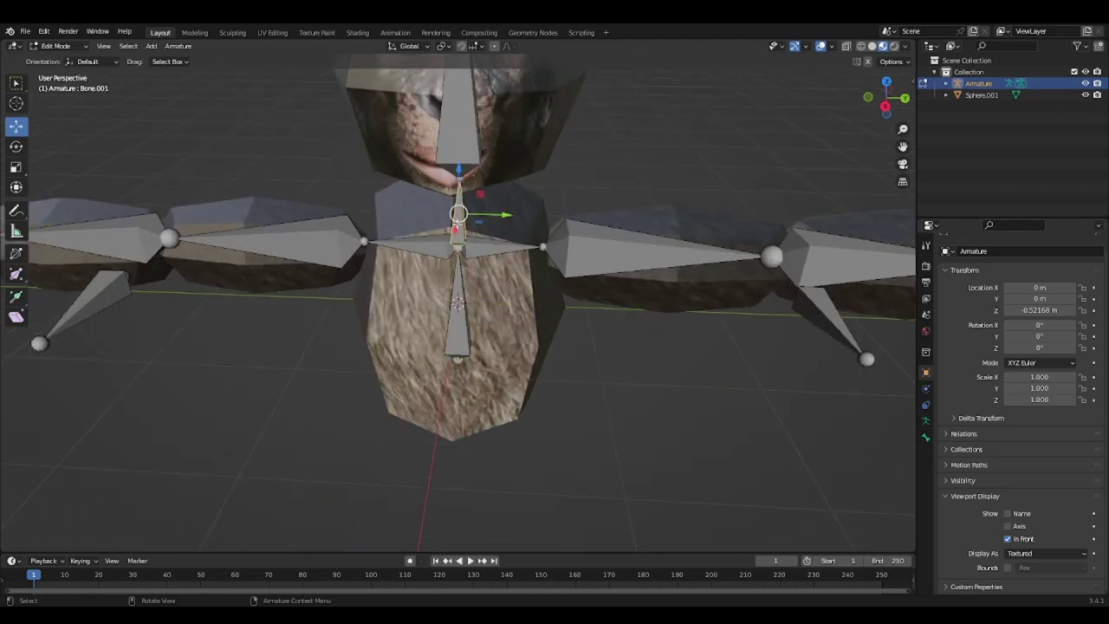
pyautogui.press('F2')
pyautogui.press('BackSpace')
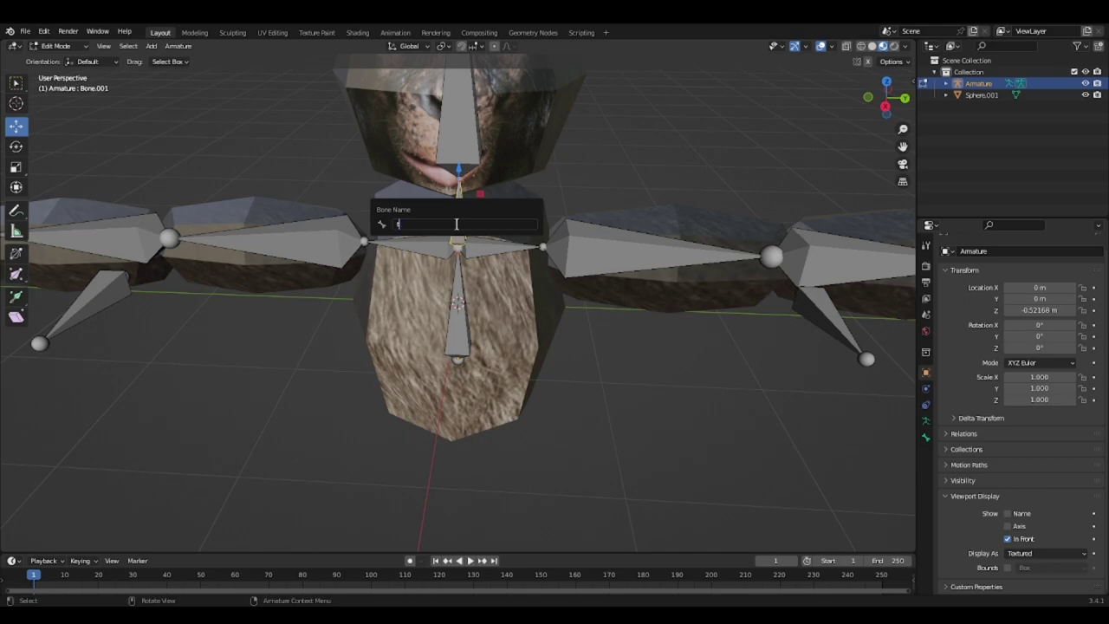
pyautogui.write('neck')
pyautogui.press('Return')
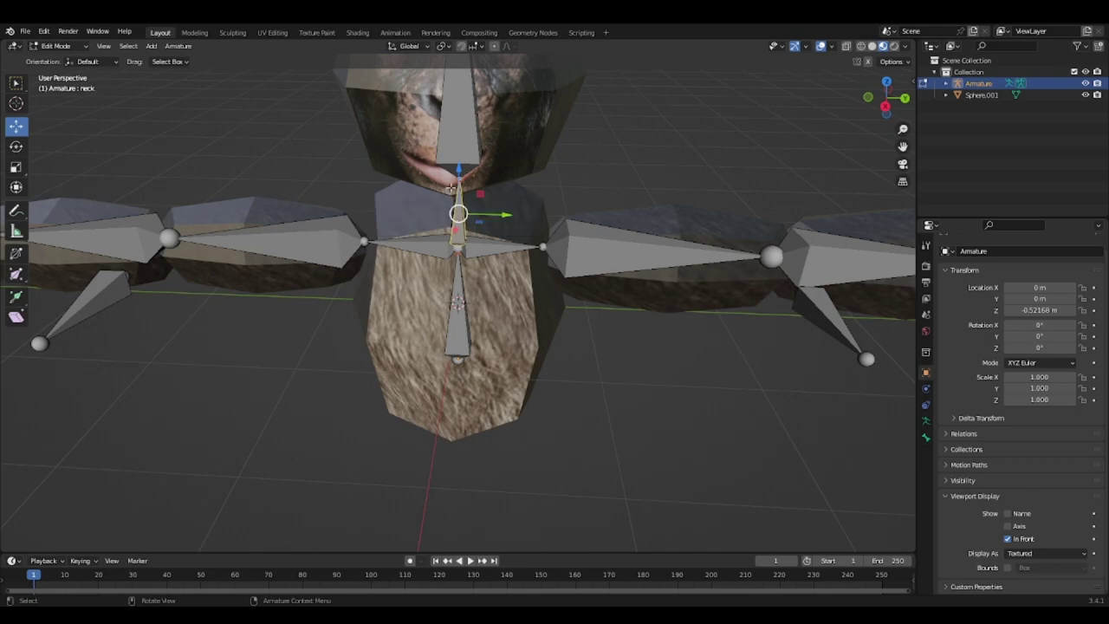
# - Name the top bone head and the bone beside the neck shoulder
pyautogui.click(464, 145)
pyautogui.press('F2')
pyautogui.write('head')
pyautogui.press('Return')
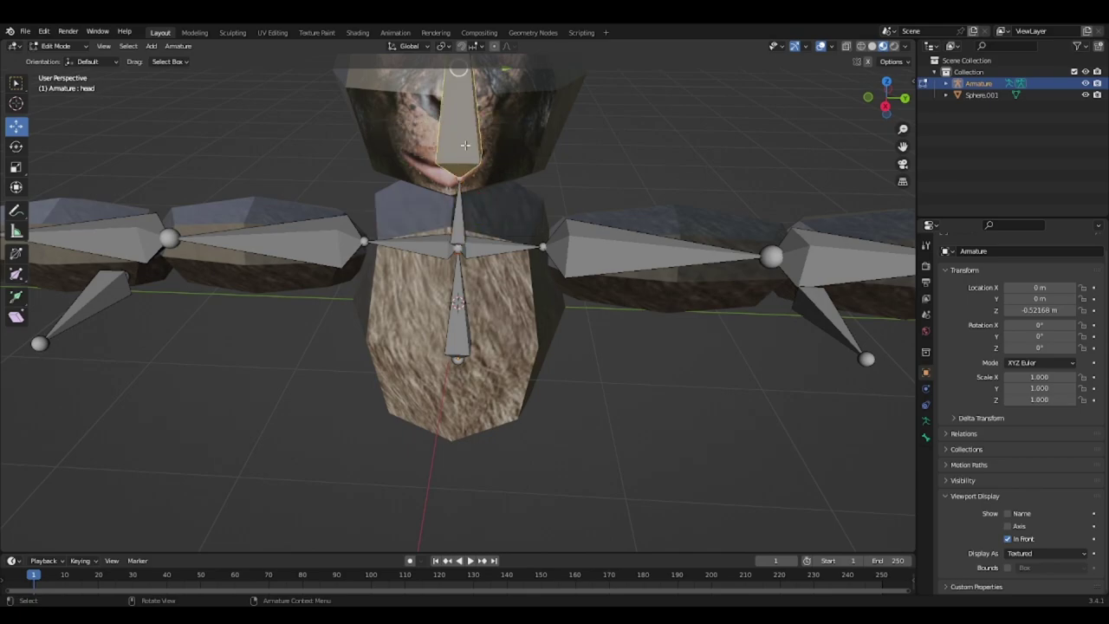
pyautogui.click(489, 246)
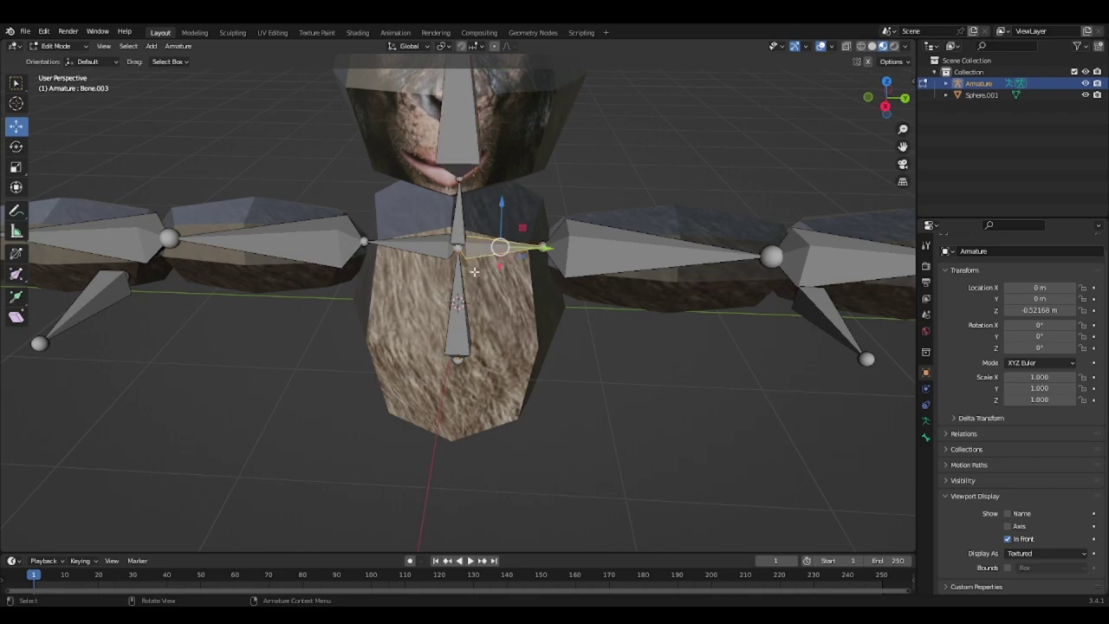
pyautogui.press('F2')
pyautogui.write('sh')
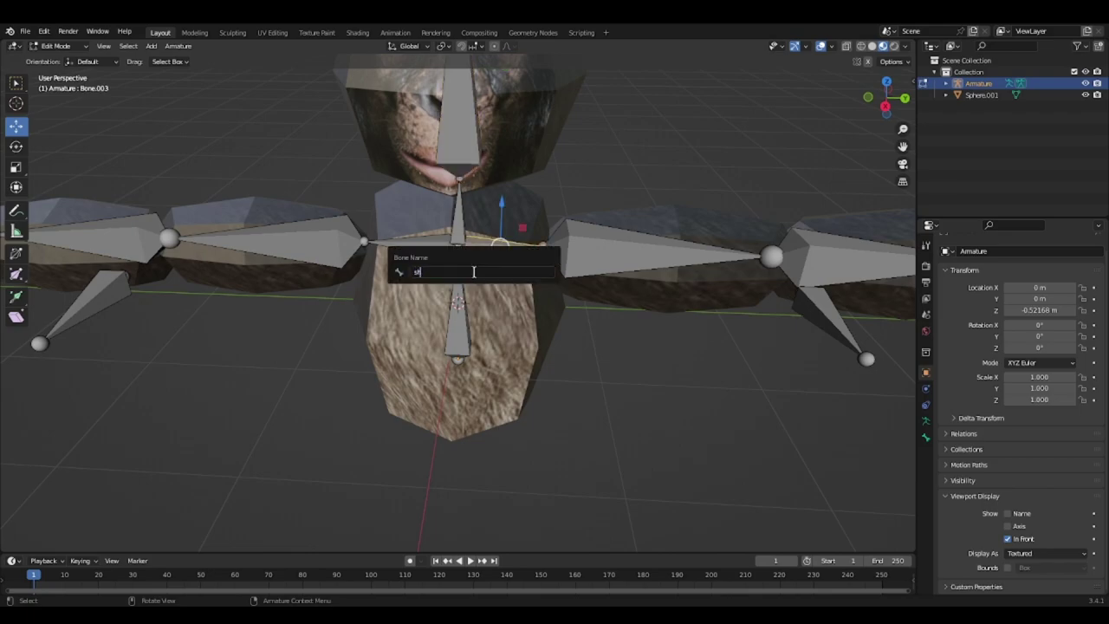
pyautogui.write('oulder')
pyautogui.press('Return')
# - Rename the right arm's bones upperarm, lowerarm and hand
pyautogui.click(583, 239)
pyautogui.moveTo(583, 240); pyautogui.dragTo(523, 263, button='middle')
pyautogui.press('F2')
pyautogui.write('s')
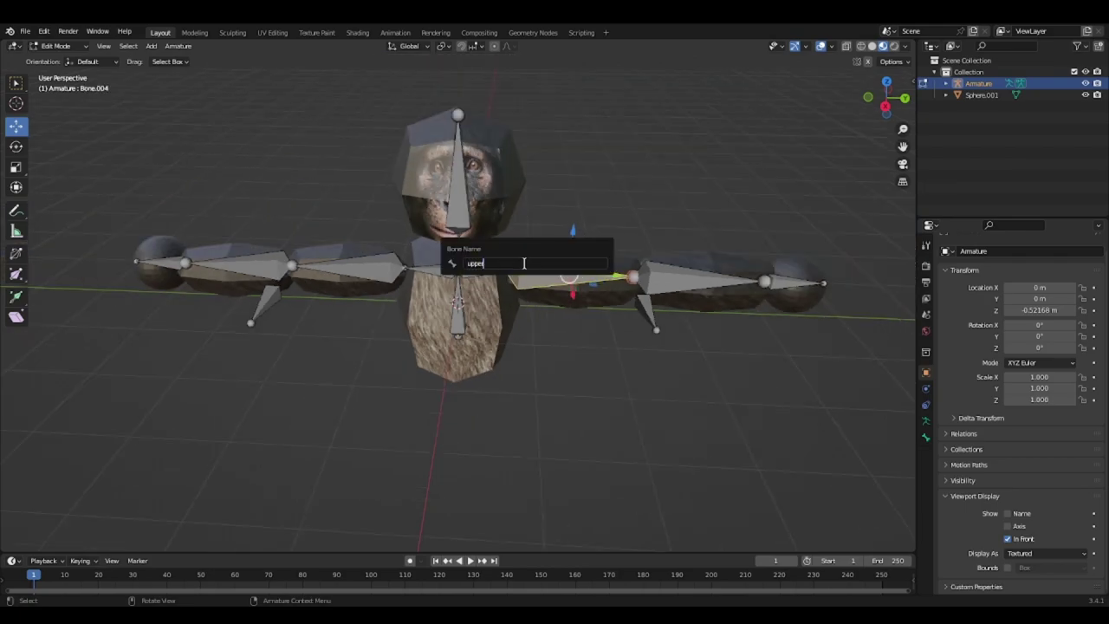
pyautogui.press('Return')
pyautogui.click(684, 279)
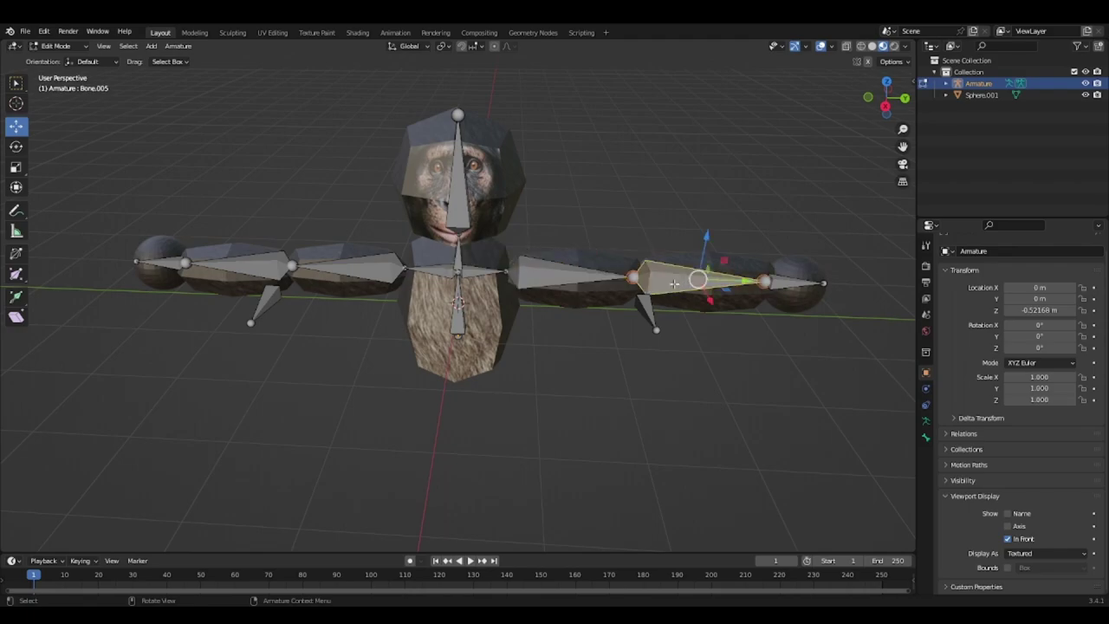
pyautogui.press('F2')
pyautogui.press('BackSpace')
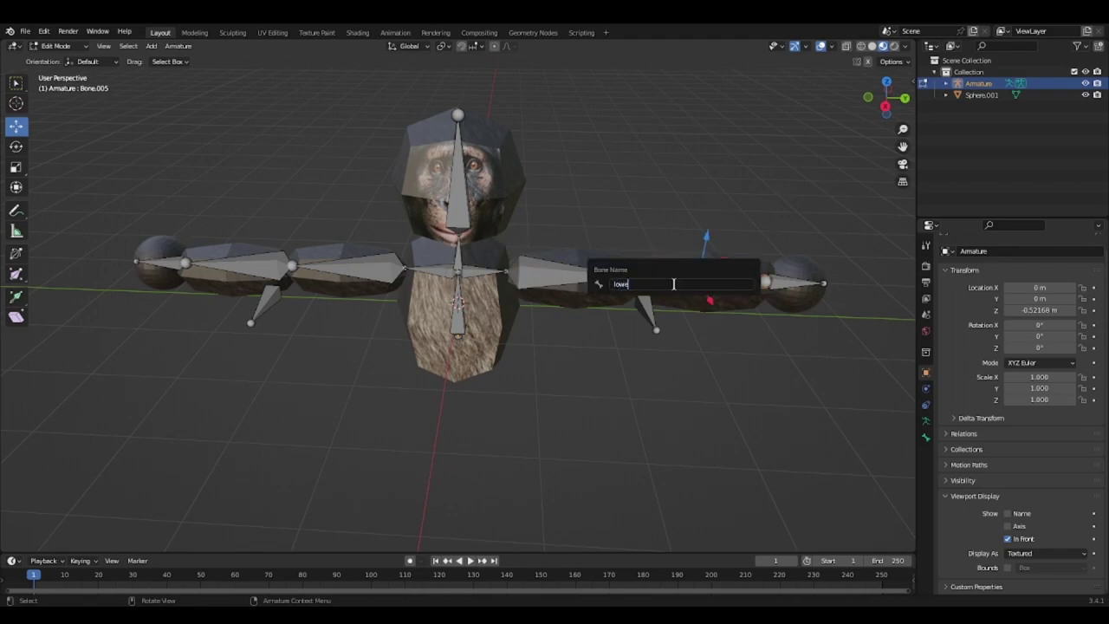
pyautogui.write('lowerarm')
pyautogui.press('Return')
pyautogui.click(784, 285)
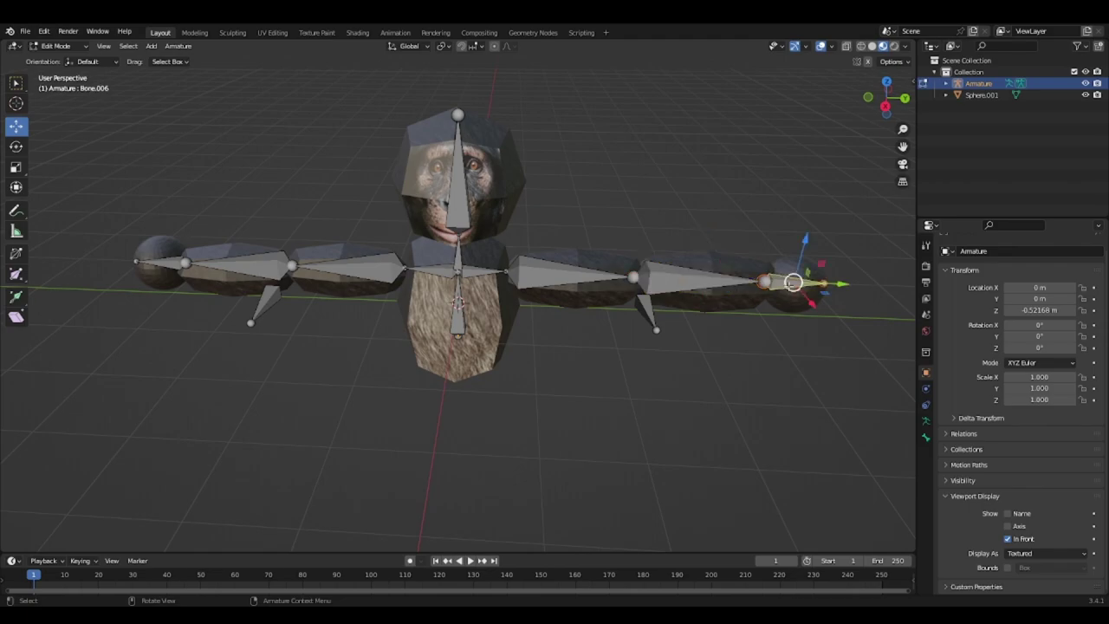
pyautogui.press('F2')
pyautogui.press('BackSpace')
pyautogui.write('hard')
pyautogui.press('Return')
# - Name the other shoulder bone shoulder and its upper arm bone (Bone.008) upperarm
pyautogui.click(432, 273)
pyautogui.press('F2')
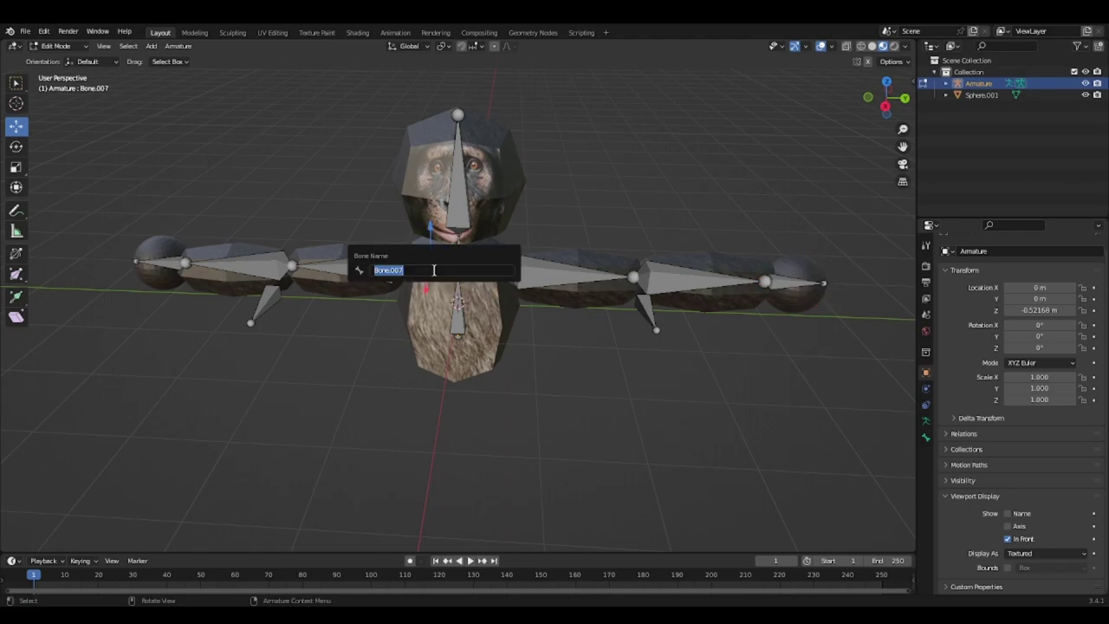
pyautogui.press('BackSpace')
pyautogui.write('shoulder')
pyautogui.press('Return')
pyautogui.click(346, 265)
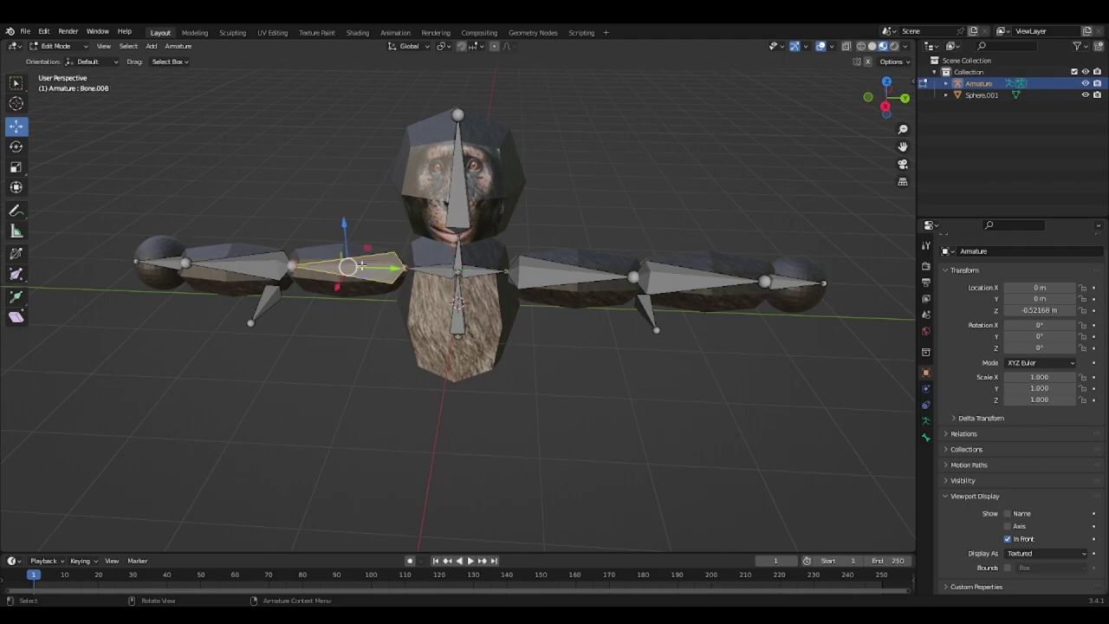
pyautogui.press('F2')
pyautogui.press('BackSpace')
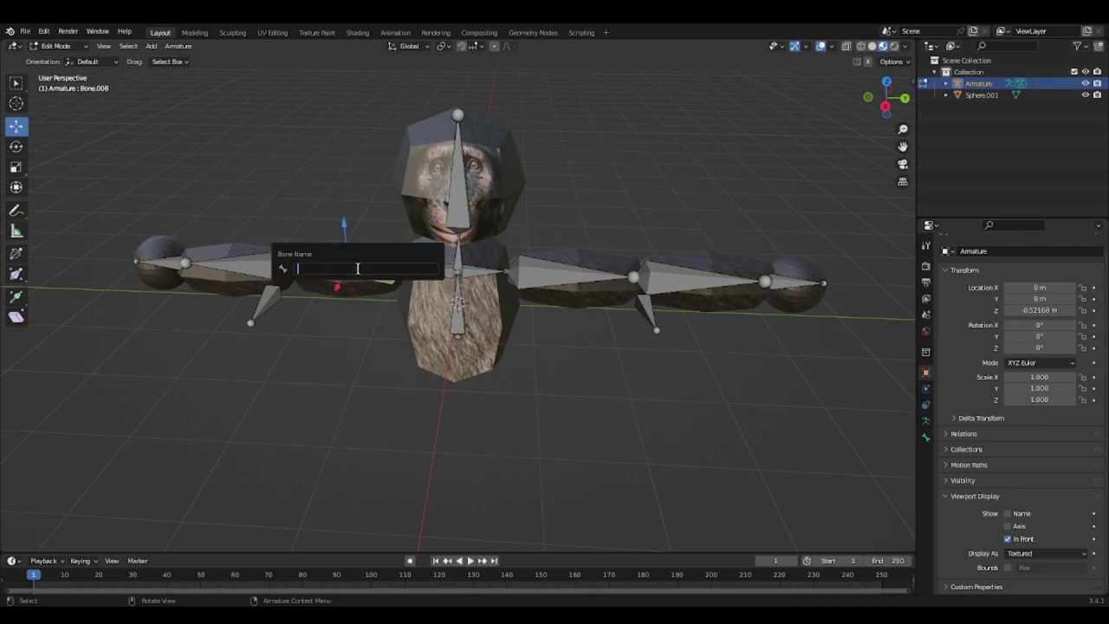
pyautogui.write('upperarm')
pyautogui.press('Return')
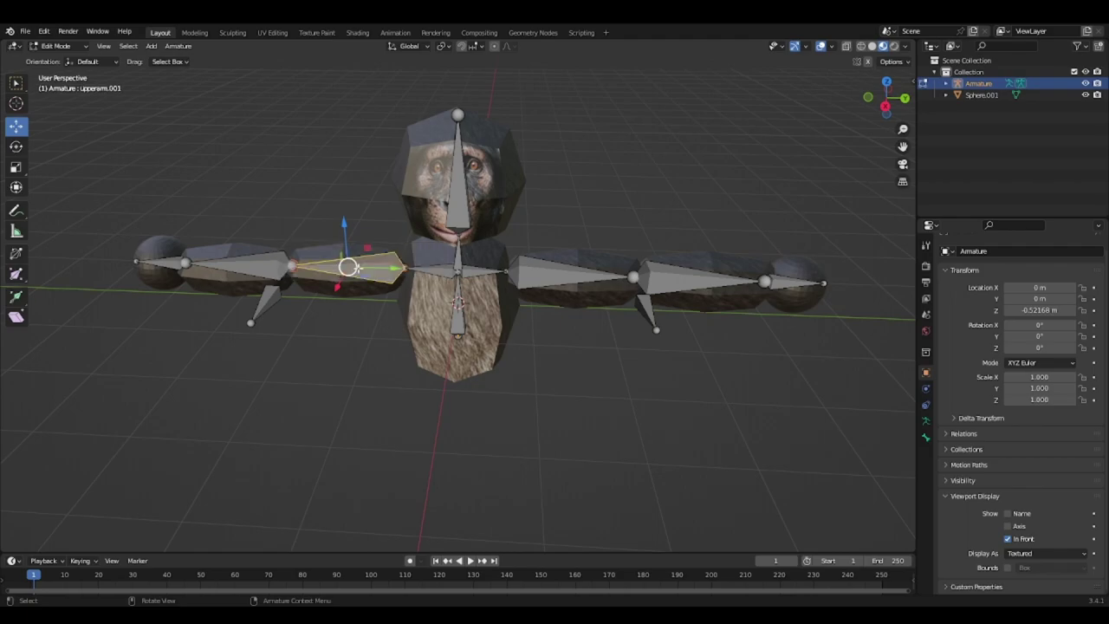
# - Rename Bone.009 loweram and, after checking the other hand's name, rename Bone.010 hand
pyautogui.click(253, 269)
pyautogui.press('F2')
pyautogui.press('BackSpace')
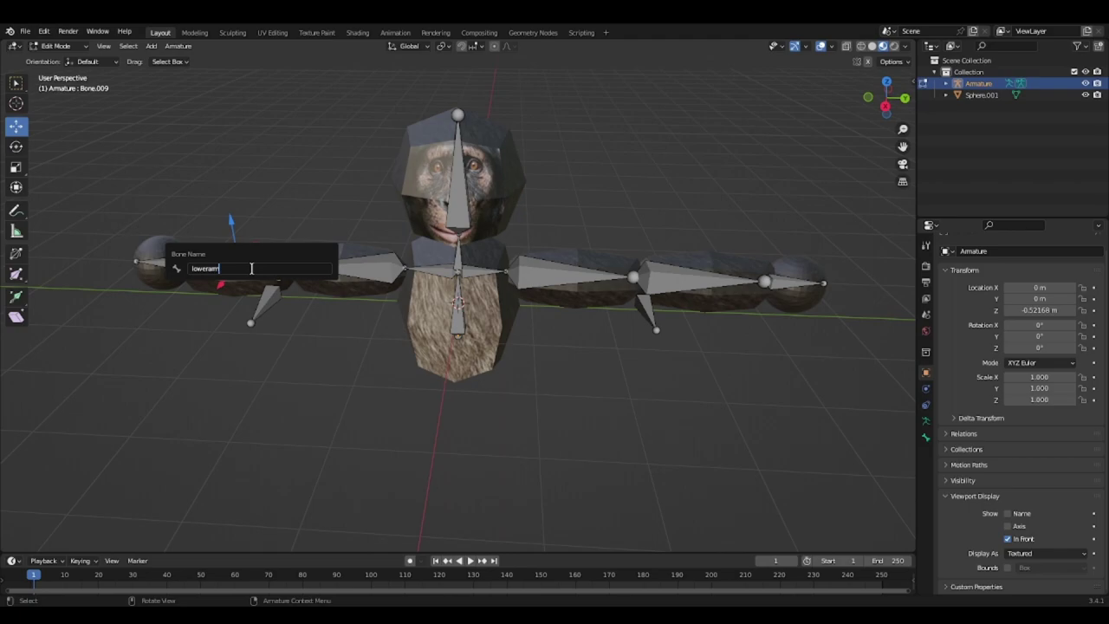
pyautogui.write('loweram')
pyautogui.press('Return')
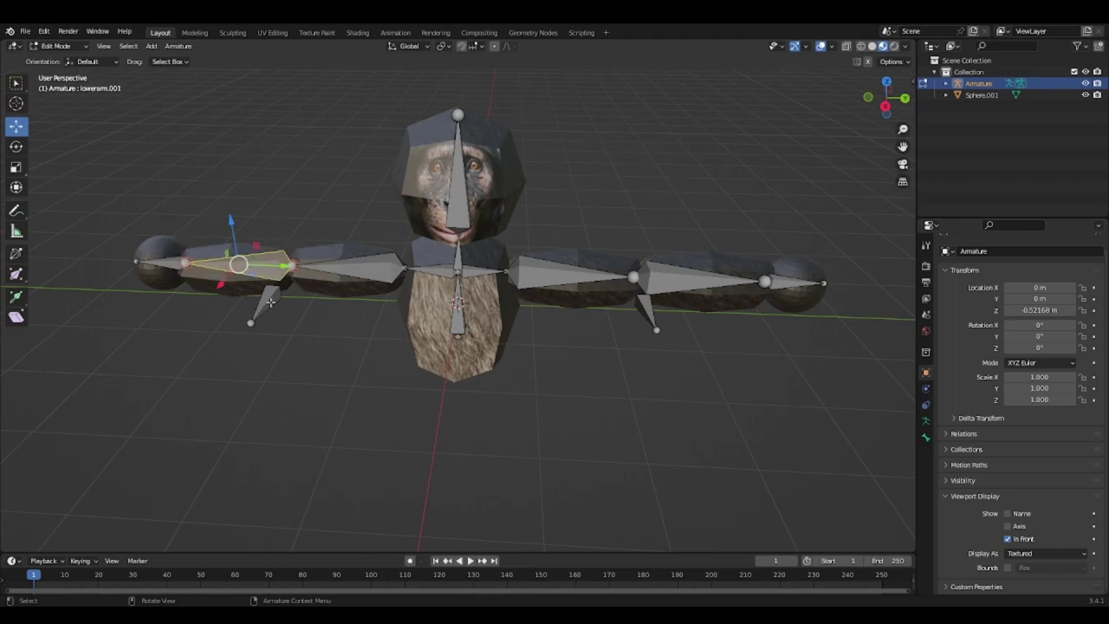
pyautogui.click(271, 301)
pyautogui.click(159, 262)
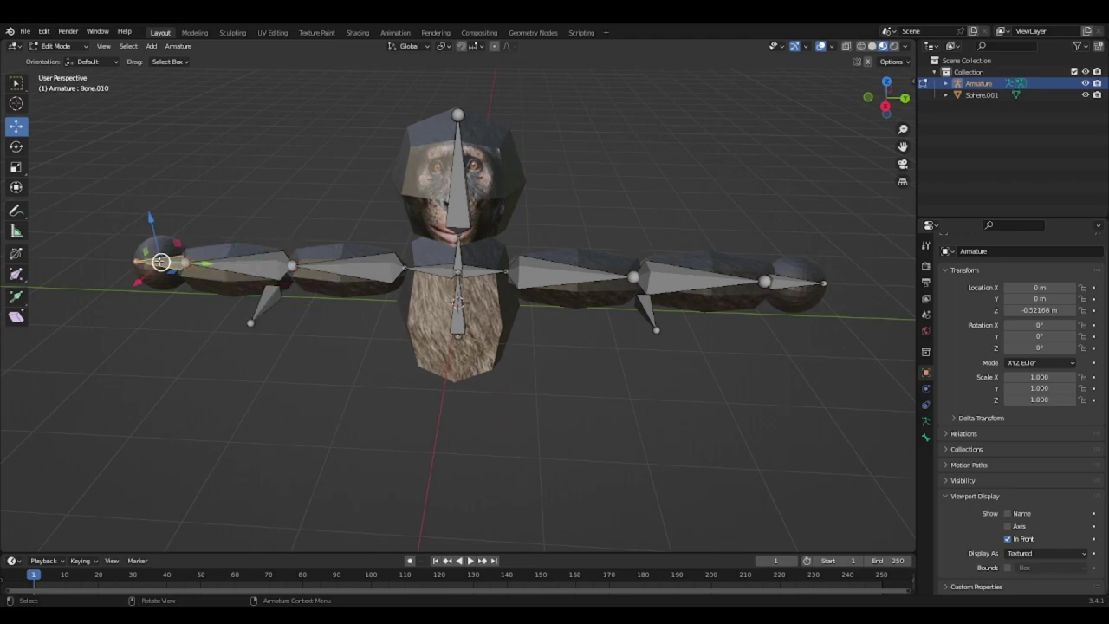
pyautogui.click(815, 287)
pyautogui.press('F2')
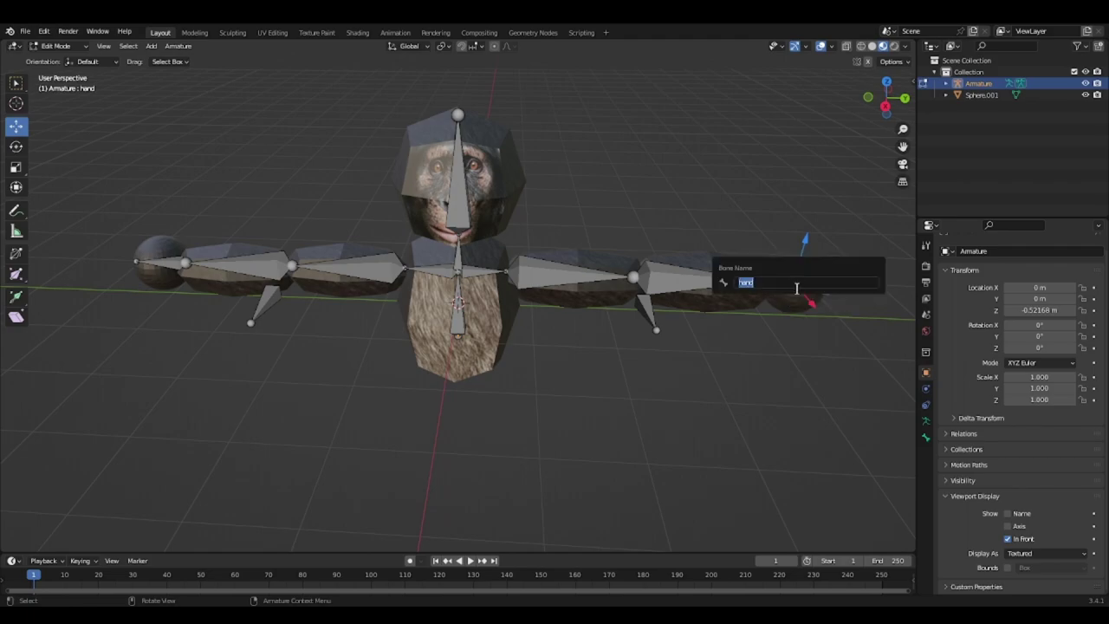
pyautogui.click(162, 256)
pyautogui.press('F2')
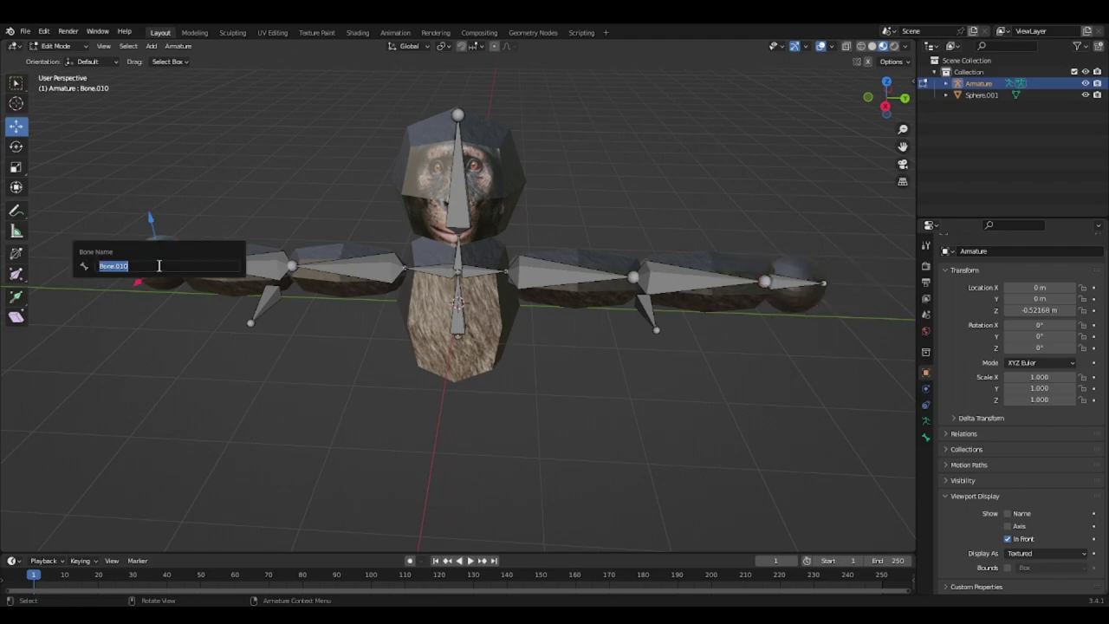
pyautogui.press('BackSpace')
pyautogui.write('hand')
pyautogui.press('Return')
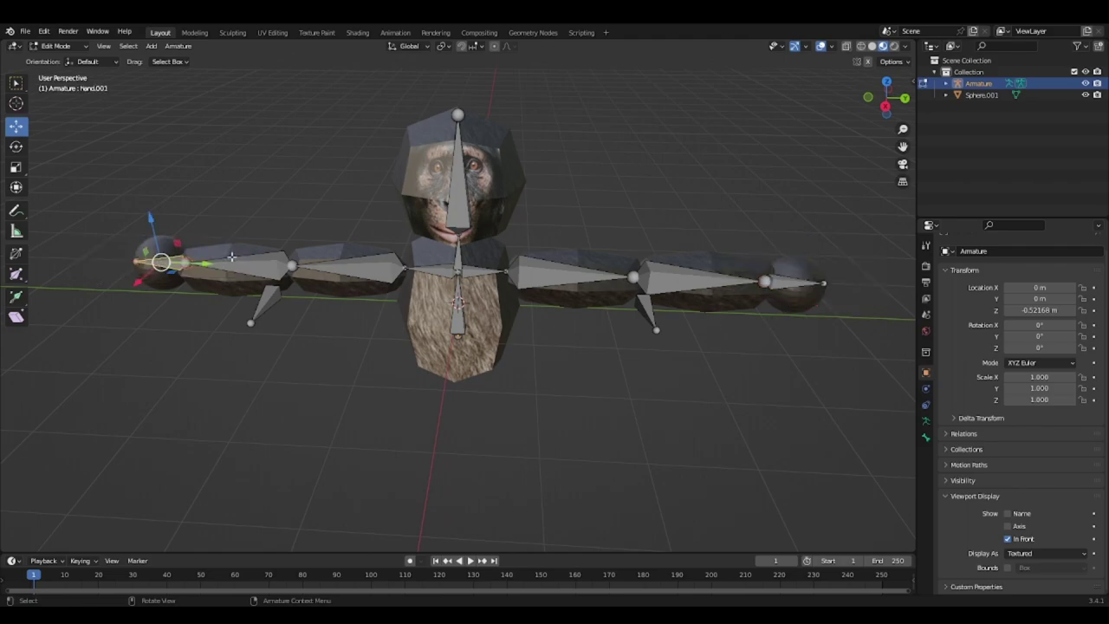
# - Auto-name the selected hand bone by axis, making it hand.001.R
pyautogui.moveTo(882, 98); pyautogui.dragTo(546, 76)
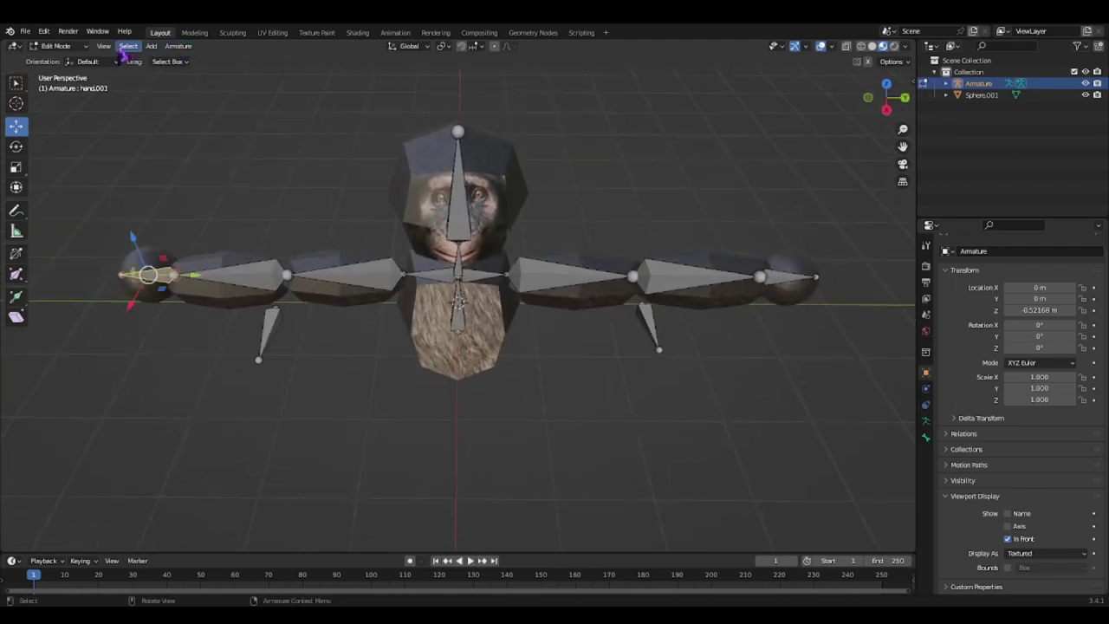
pyautogui.click(176, 47)
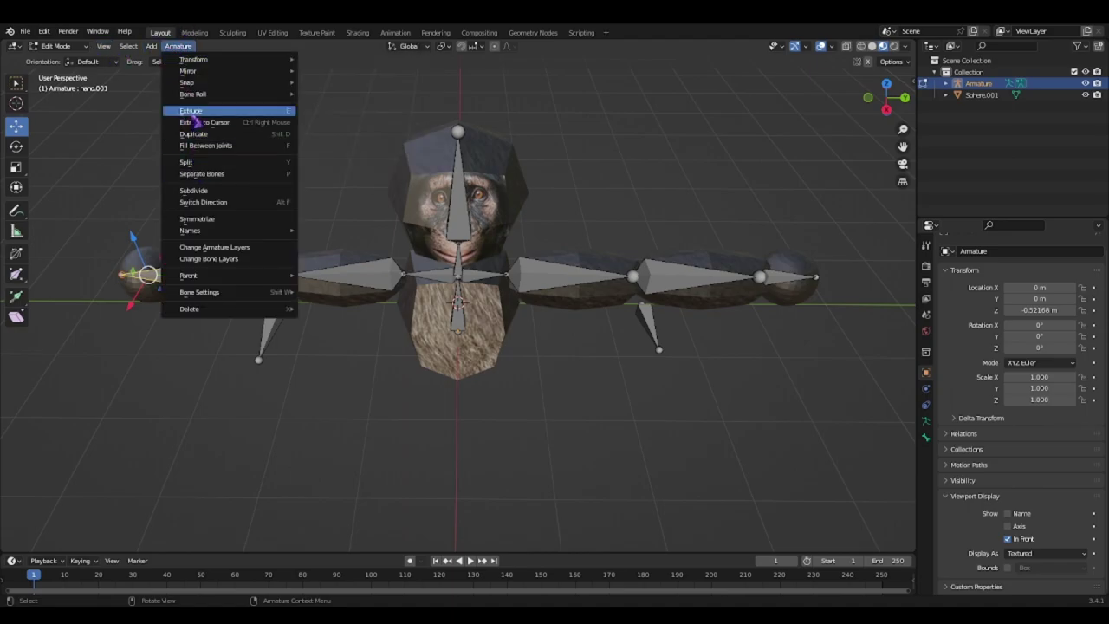
pyautogui.moveTo(195, 233)
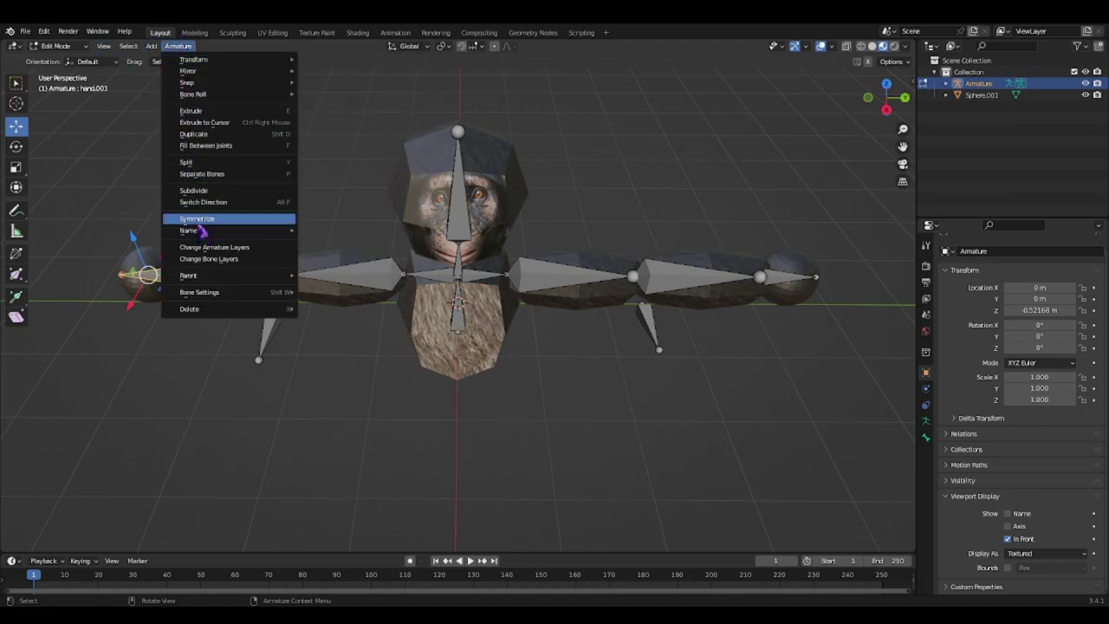
pyautogui.click(331, 231)
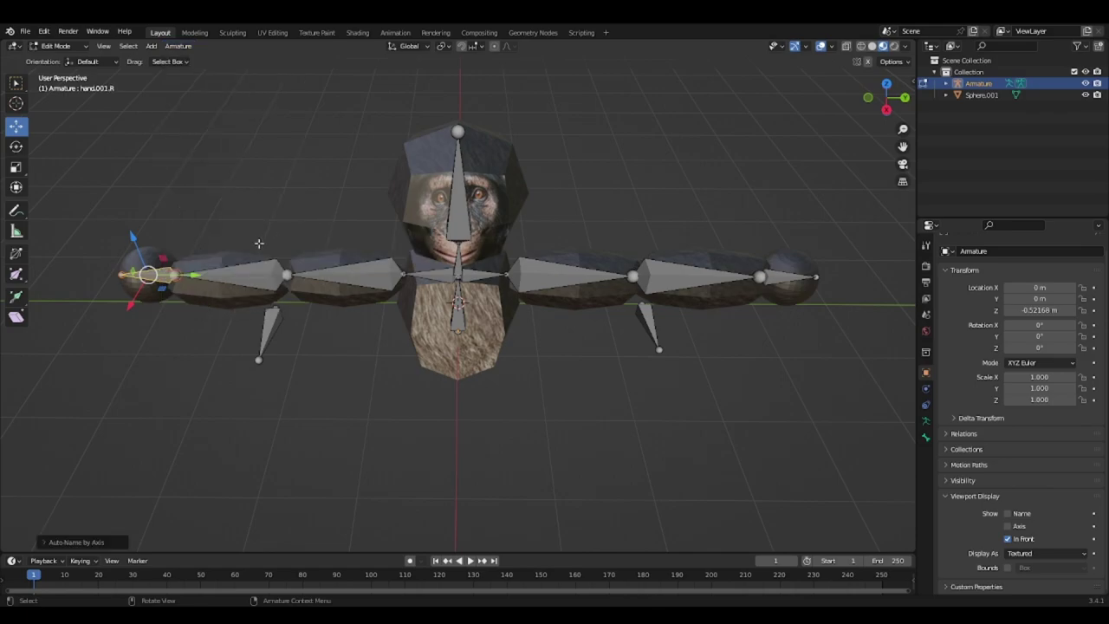
# - Check the names of both arms' bones and both IK pole bones, then deselect all
pyautogui.moveTo(858, 97); pyautogui.dragTo(694, 301)
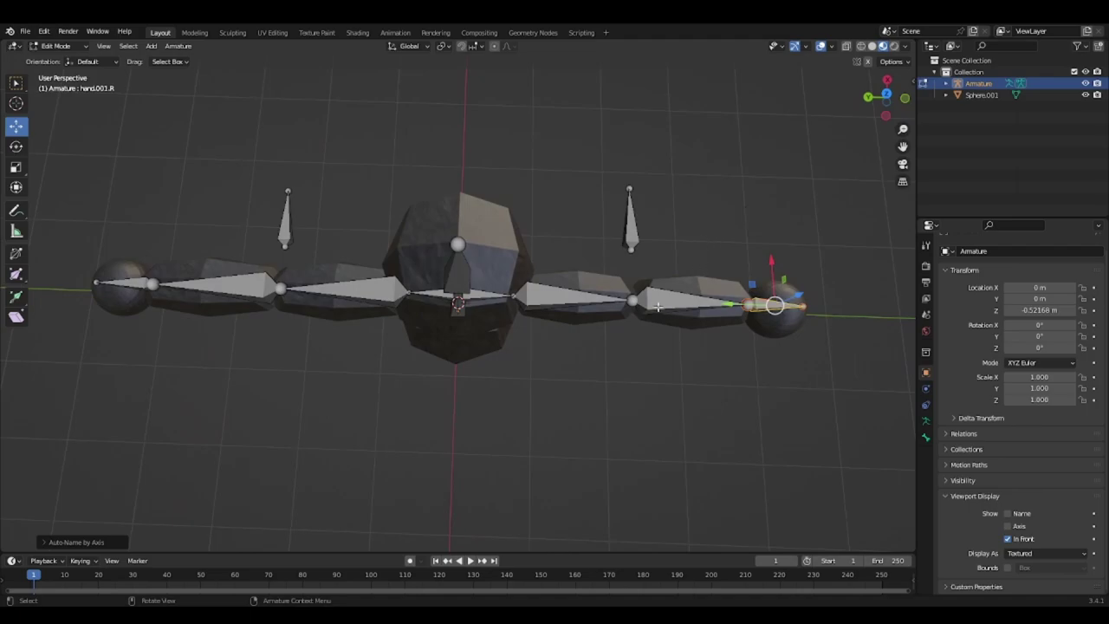
pyautogui.click(658, 306)
pyautogui.click(571, 301)
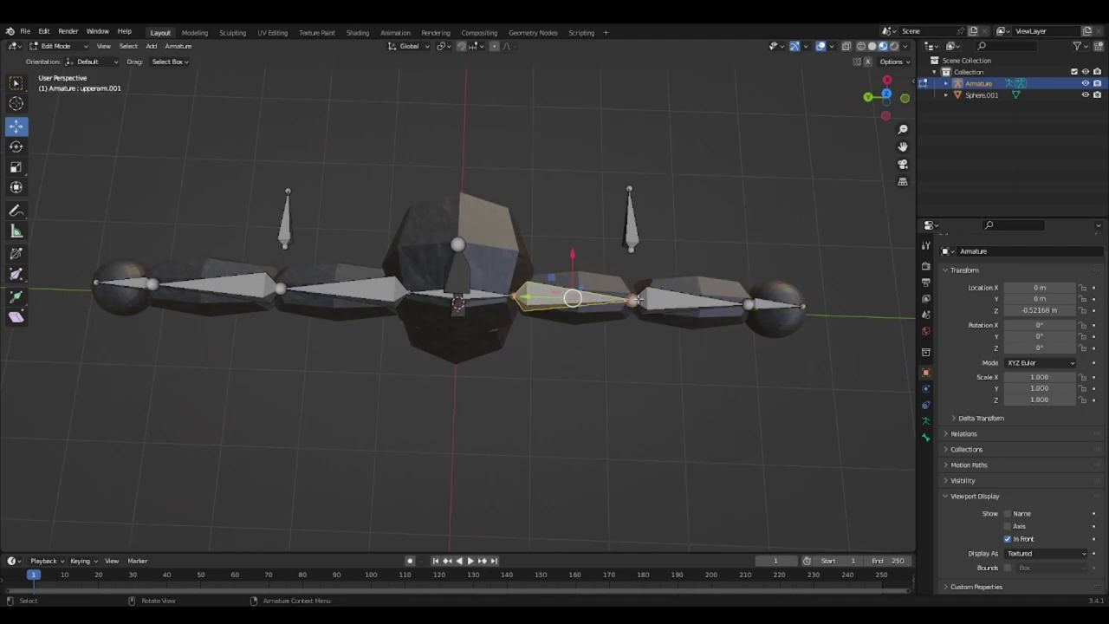
pyautogui.click(771, 309)
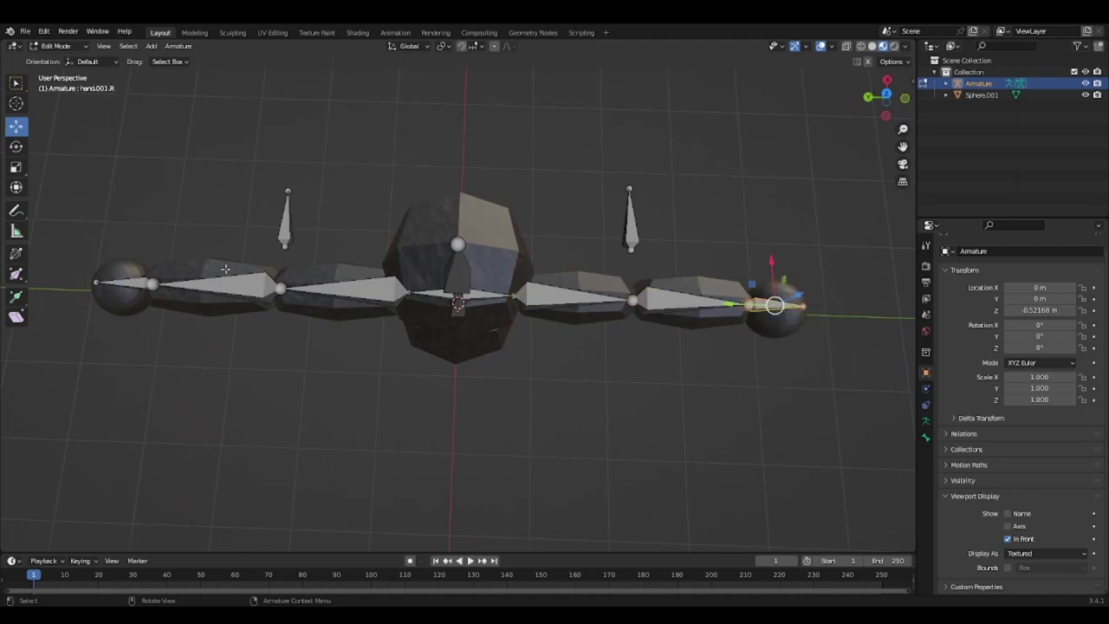
pyautogui.click(130, 281)
pyautogui.click(208, 286)
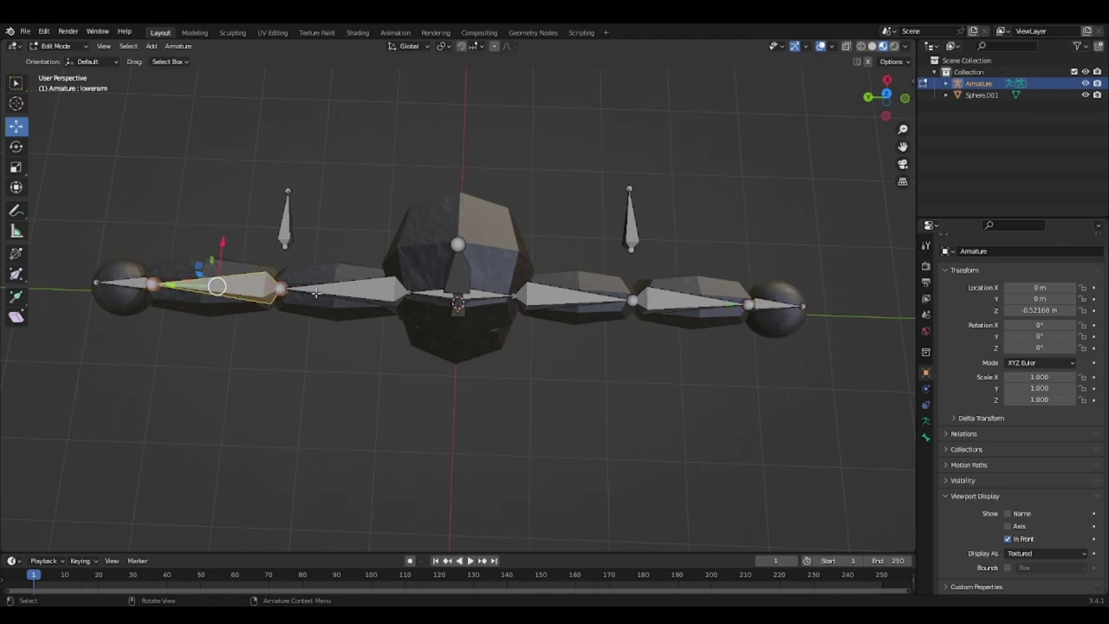
pyautogui.click(344, 291)
pyautogui.click(290, 222)
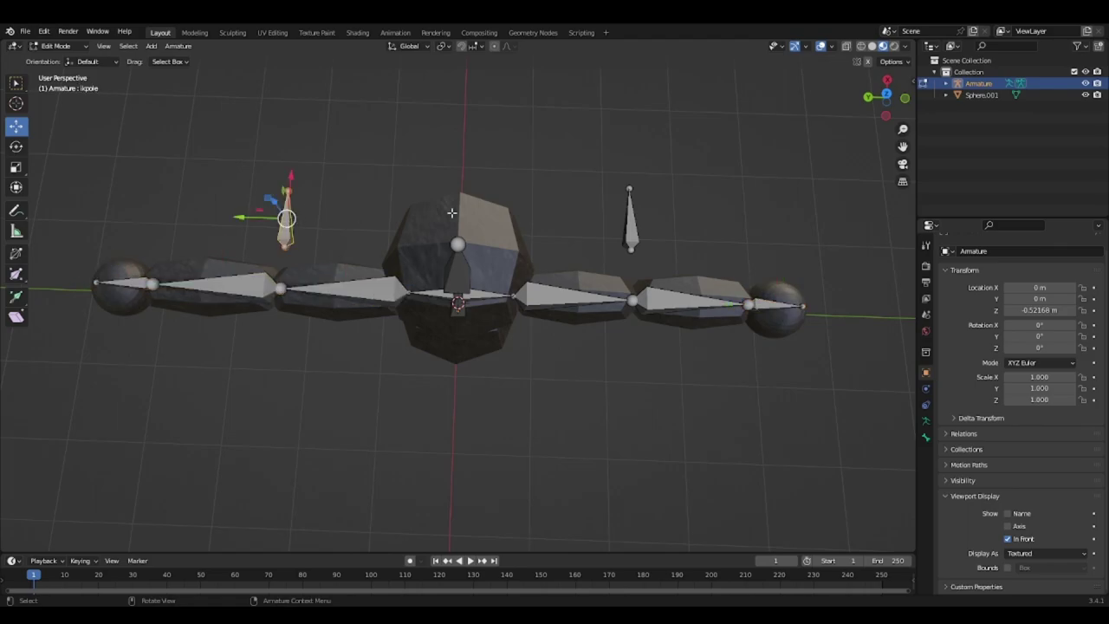
pyautogui.click(622, 222)
pyautogui.click(609, 198)
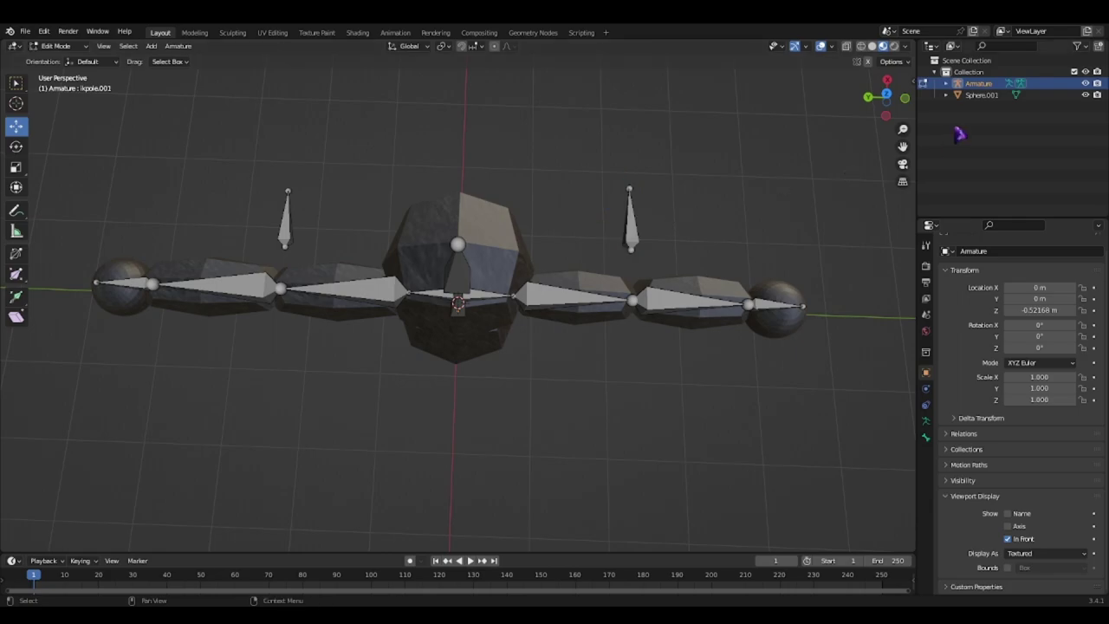
pyautogui.scroll(-1, 762, 177)
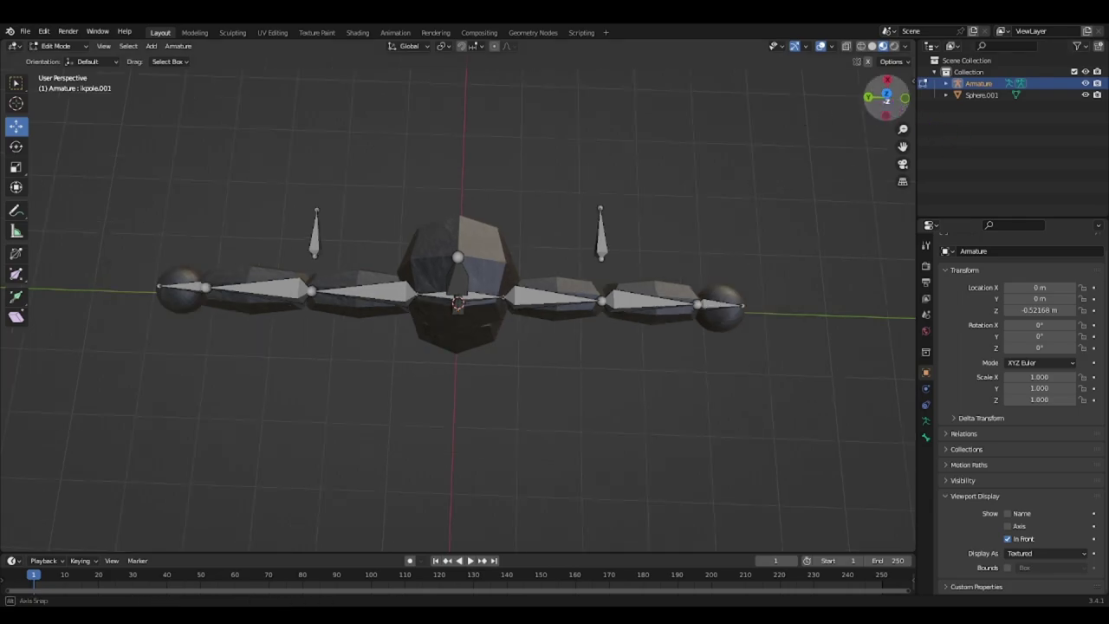
# - Select one arm's hand, forearm, IK pole and upper arm bones, plus the body and head bones
pyautogui.moveTo(895, 107); pyautogui.dragTo(777, 193)
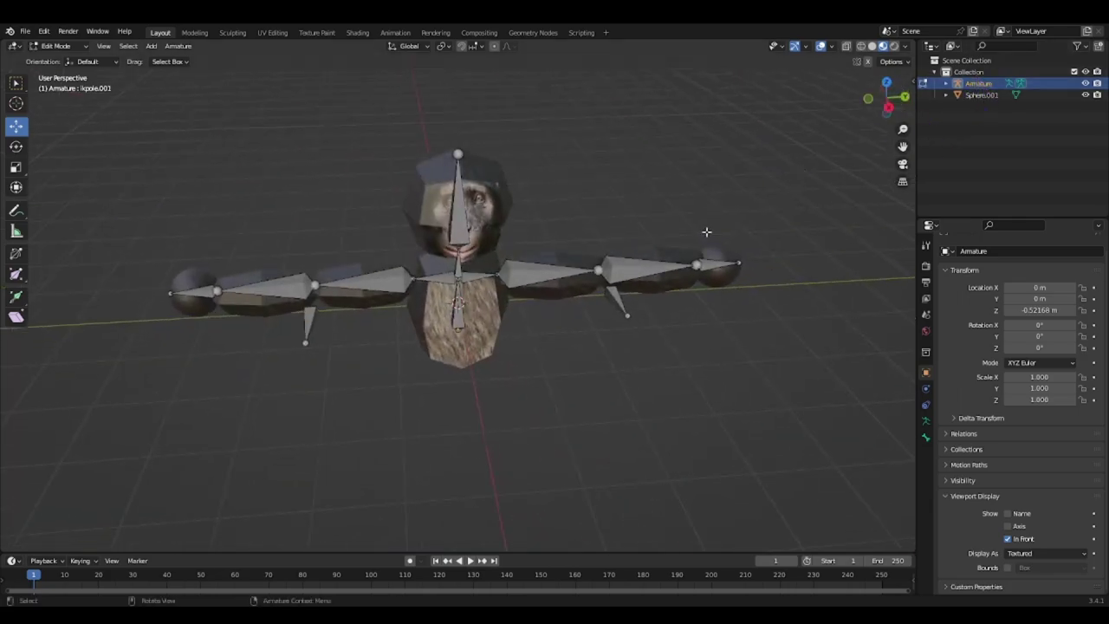
pyautogui.click(704, 269)
pyautogui.keyDown('shift'); pyautogui.click(658, 268); pyautogui.keyUp('shift')
pyautogui.keyDown('shift'); pyautogui.click(613, 293); pyautogui.keyUp('shift')
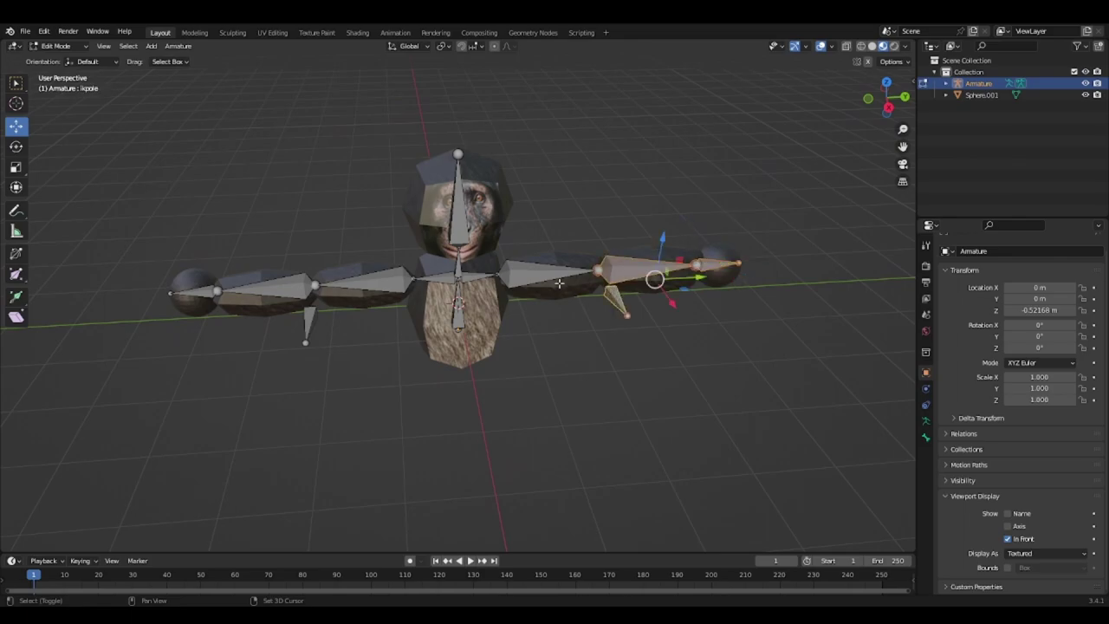
pyautogui.keyDown('shift'); pyautogui.click(534, 272); pyautogui.keyUp('shift')
pyautogui.keyDown('shift'); pyautogui.click(458, 310); pyautogui.keyUp('shift')
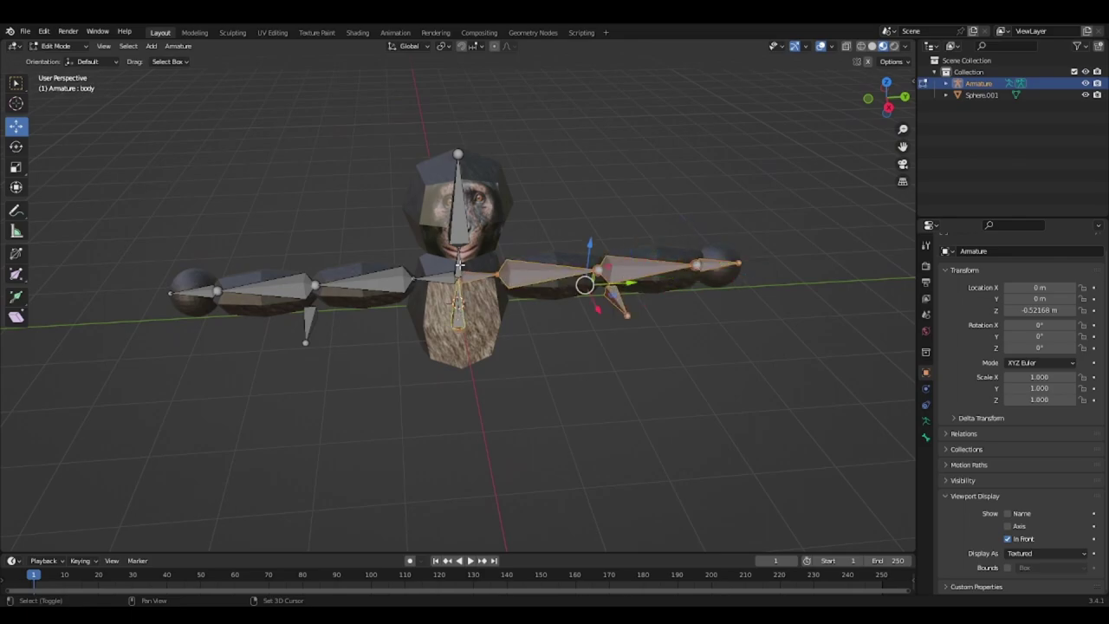
pyautogui.keyDown('shift'); pyautogui.click(458, 258); pyautogui.keyUp('shift')
# - Add the other arm's bones and auto-name all selected bones by left/right side
pyautogui.keyDown('shift'); pyautogui.click(445, 280); pyautogui.keyUp('shift')
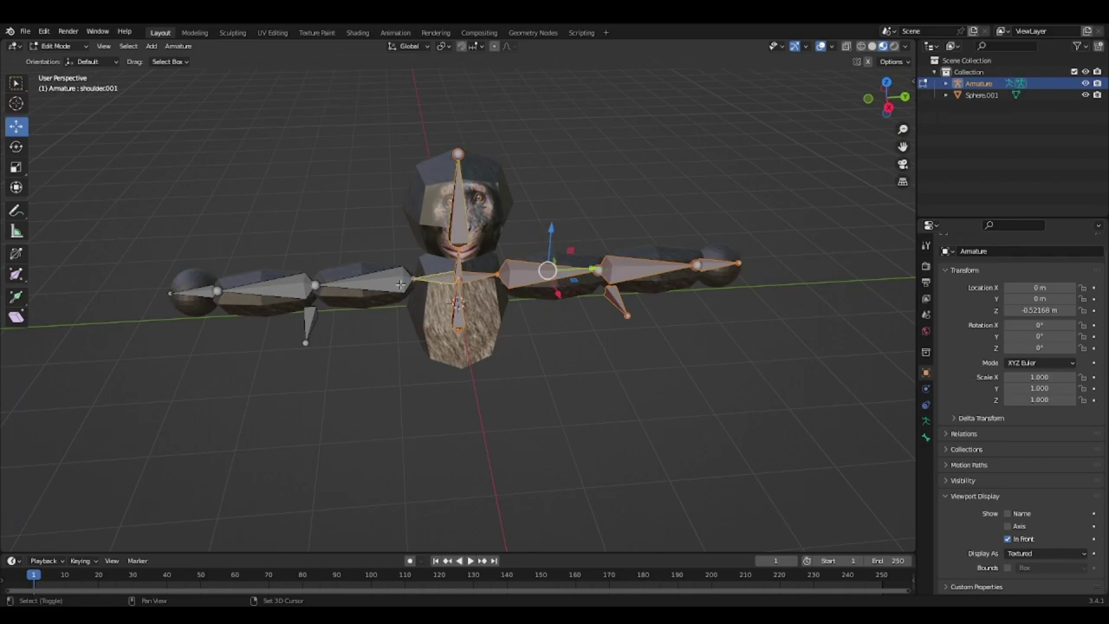
pyautogui.keyDown('shift'); pyautogui.click(364, 279); pyautogui.keyUp('shift')
pyautogui.keyDown('shift'); pyautogui.click(260, 287); pyautogui.keyUp('shift')
pyautogui.keyDown('shift'); pyautogui.click(195, 293); pyautogui.keyUp('shift')
pyautogui.keyDown('shift'); pyautogui.click(309, 319); pyautogui.keyUp('shift')
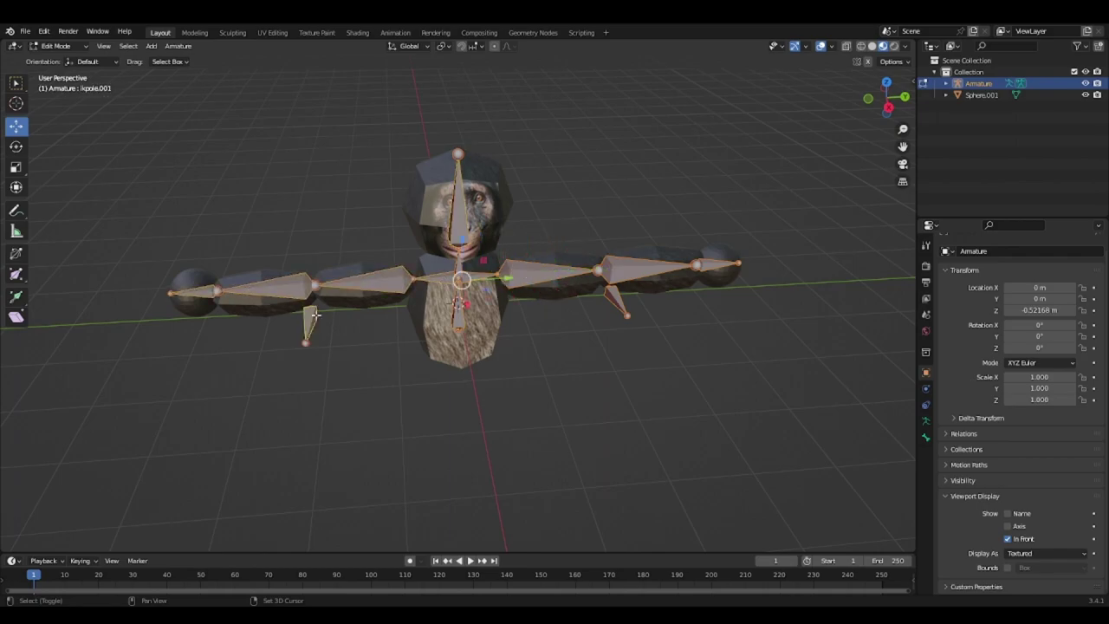
pyautogui.click(178, 45)
pyautogui.moveTo(227, 232)
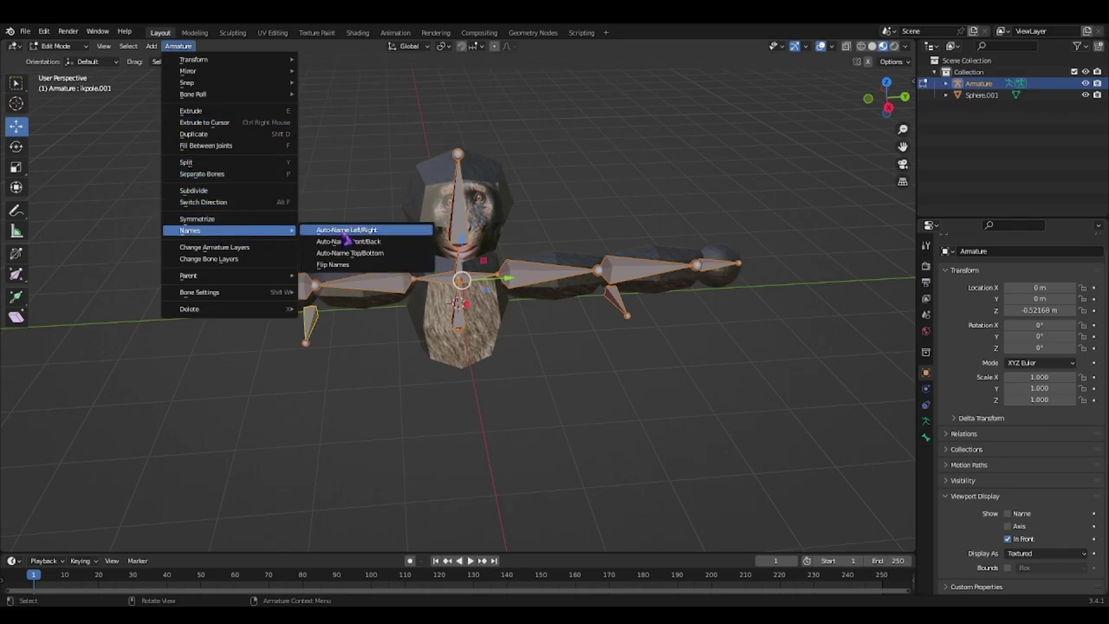
pyautogui.click(342, 231)
# - Check the new names of both hand, IK pole and upper arm bones
pyautogui.click(192, 292)
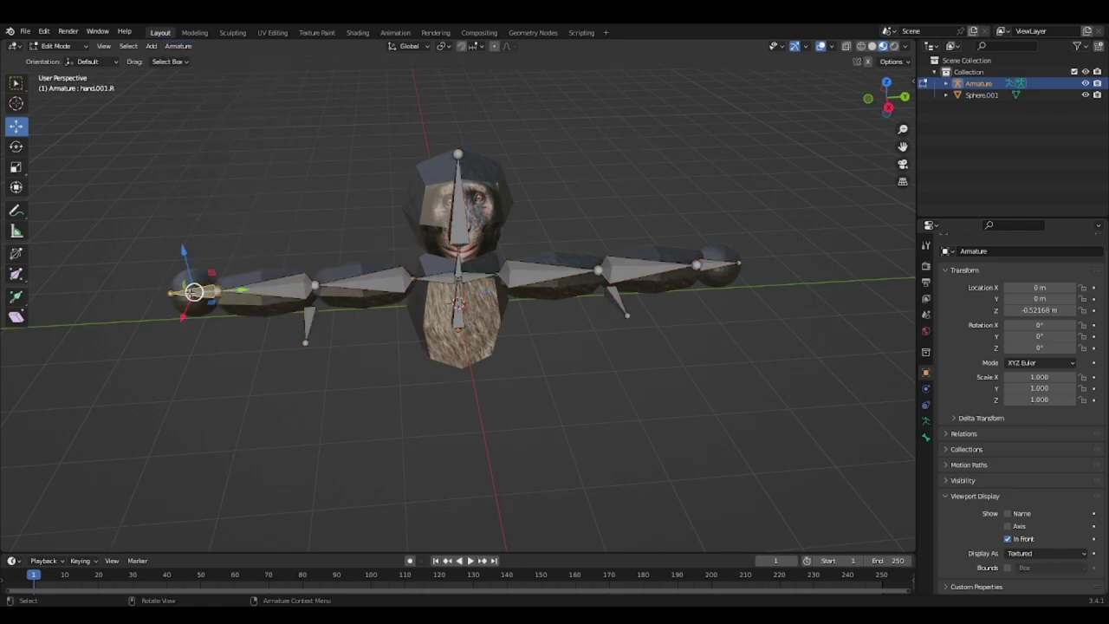
pyautogui.click(700, 263)
pyautogui.click(613, 296)
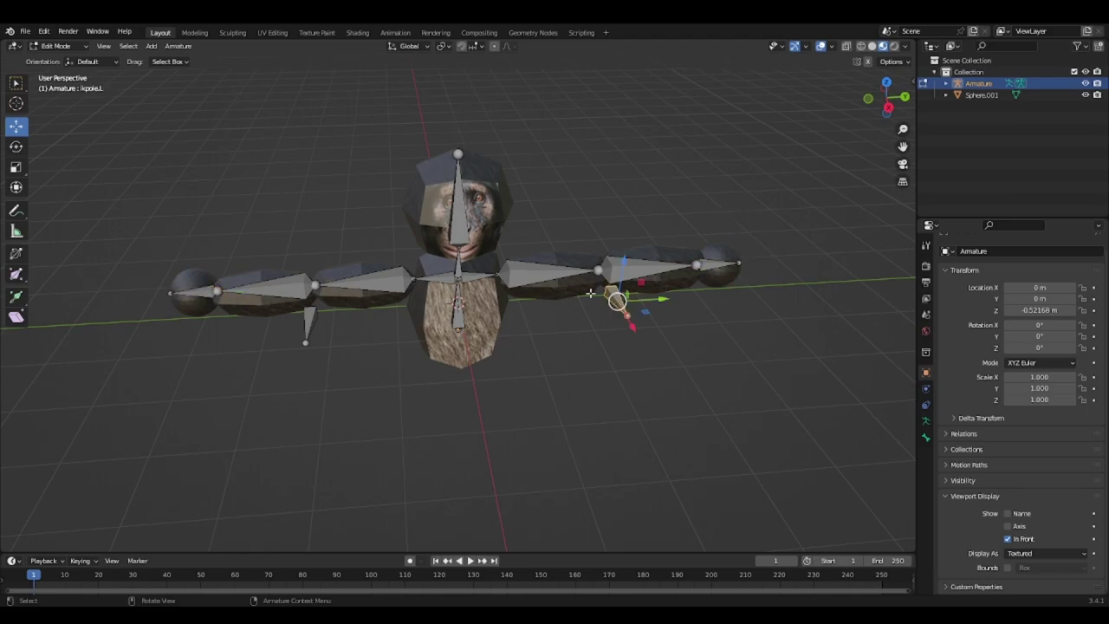
pyautogui.click(309, 312)
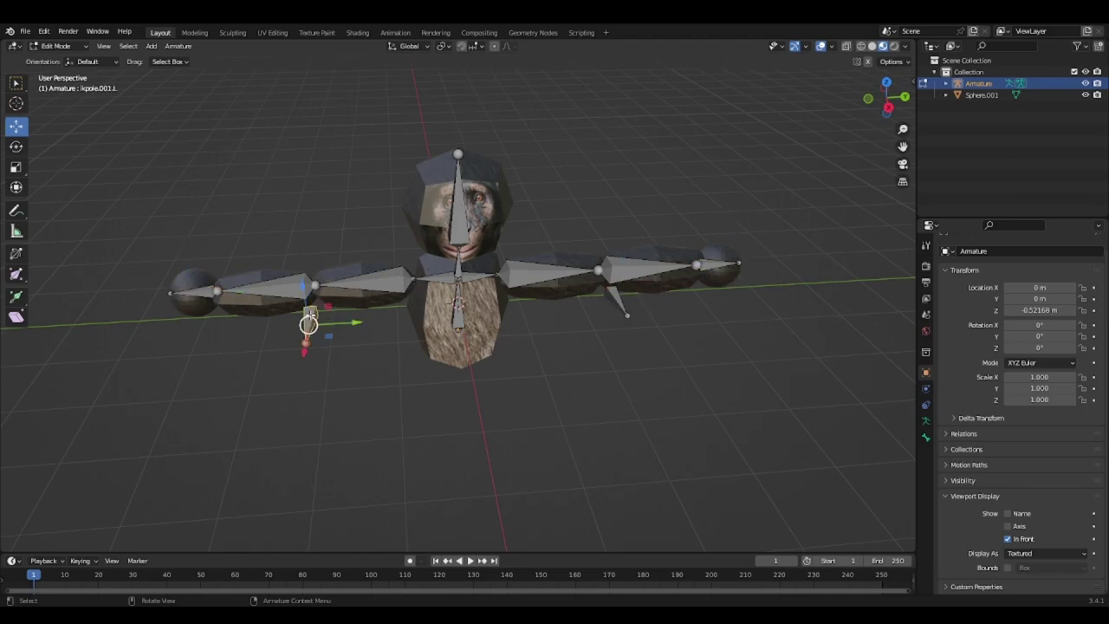
pyautogui.click(363, 279)
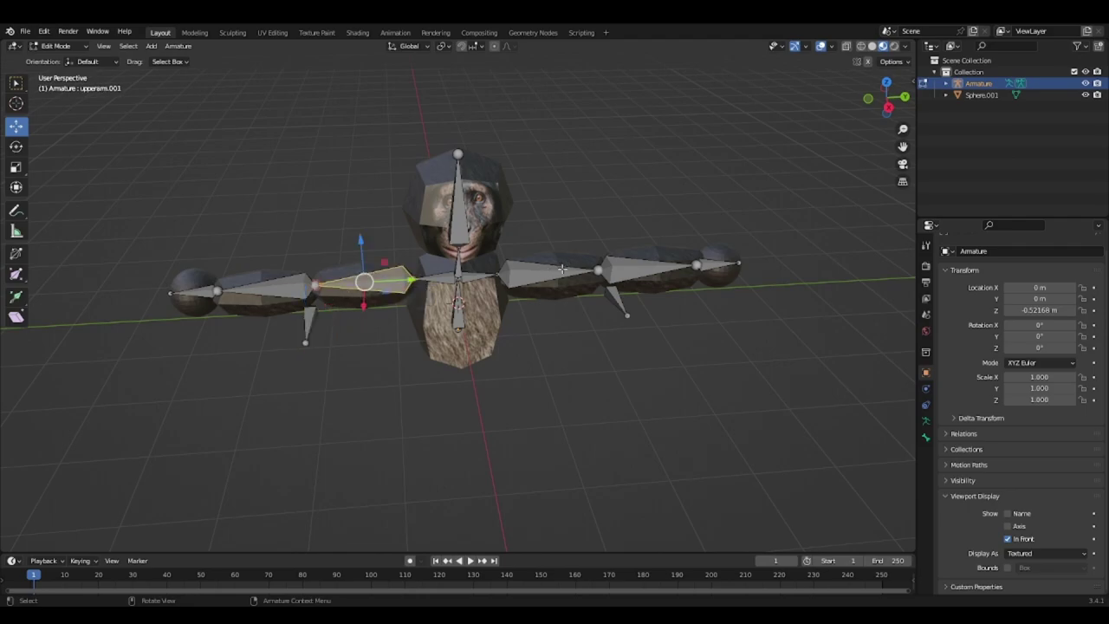
pyautogui.click(561, 270)
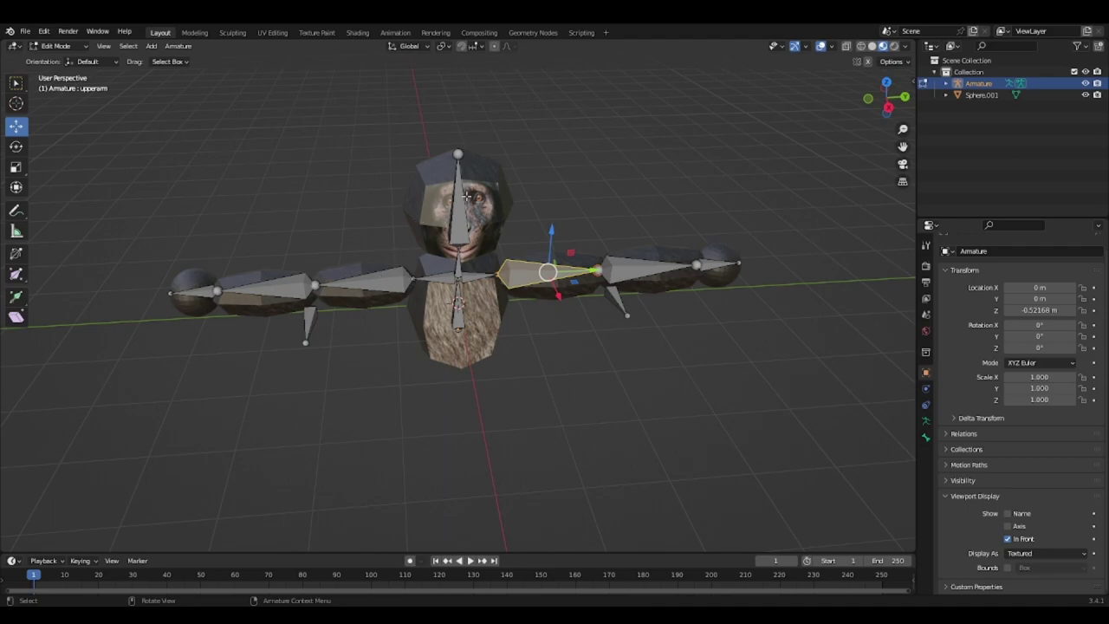
# - Deselect the bones, show the side properties panel and orbit around the rigged monkey
pyautogui.click(793, 99)
pyautogui.press('n')
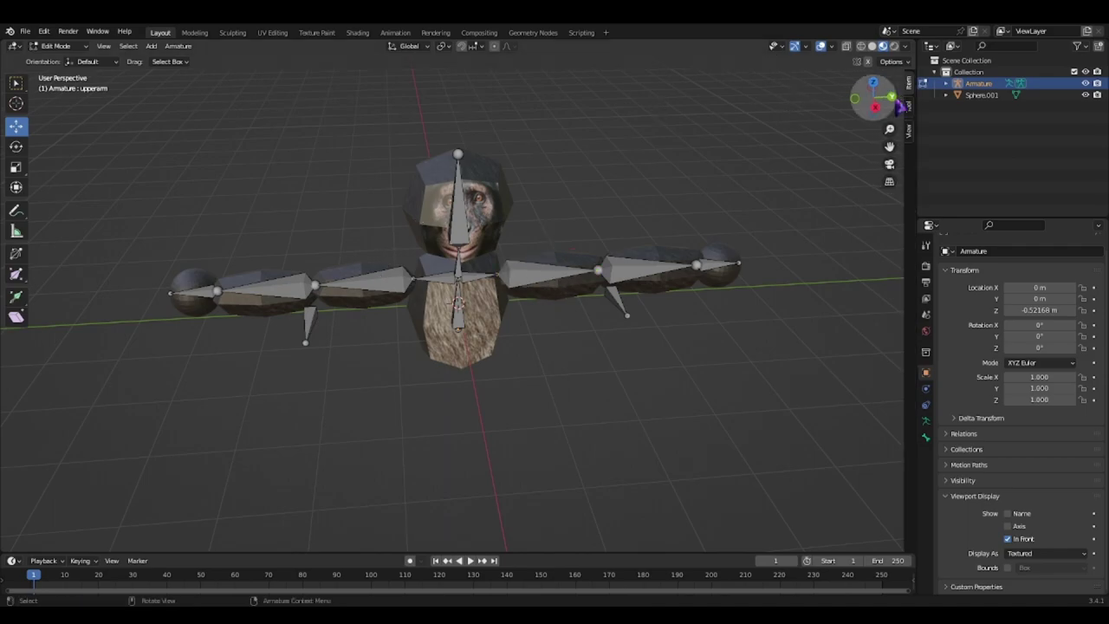
pyautogui.moveTo(899, 105); pyautogui.dragTo(778, 106)
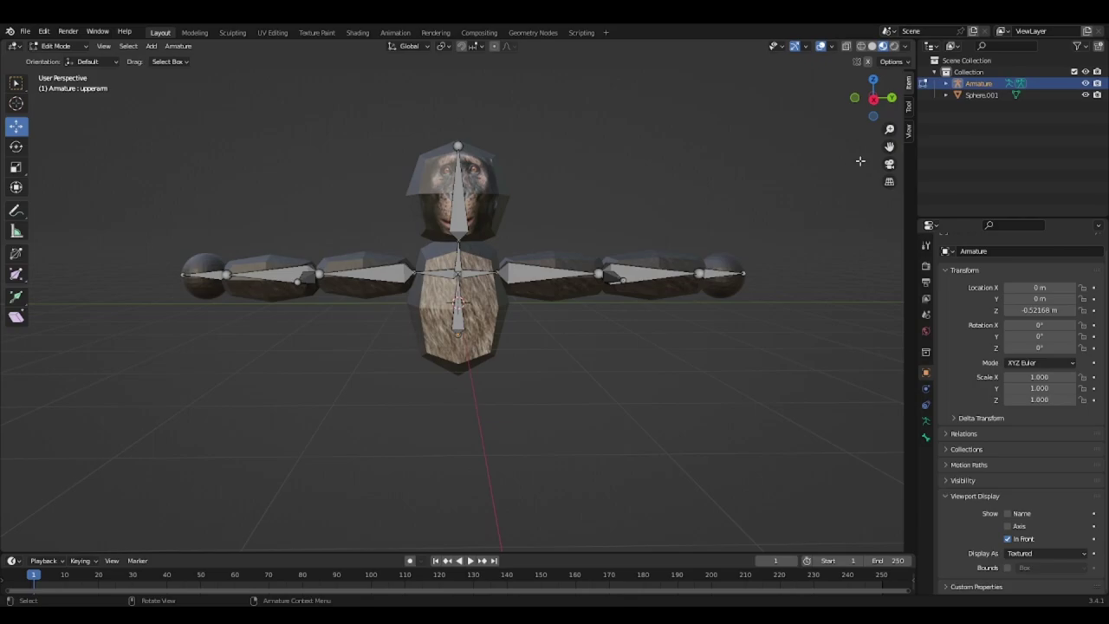
# - In Object Mode, select Sphere.001 then the Armature and parent the mesh to the Armature with Ctrl+P
pyautogui.click(57, 46)
pyautogui.click(53, 58)
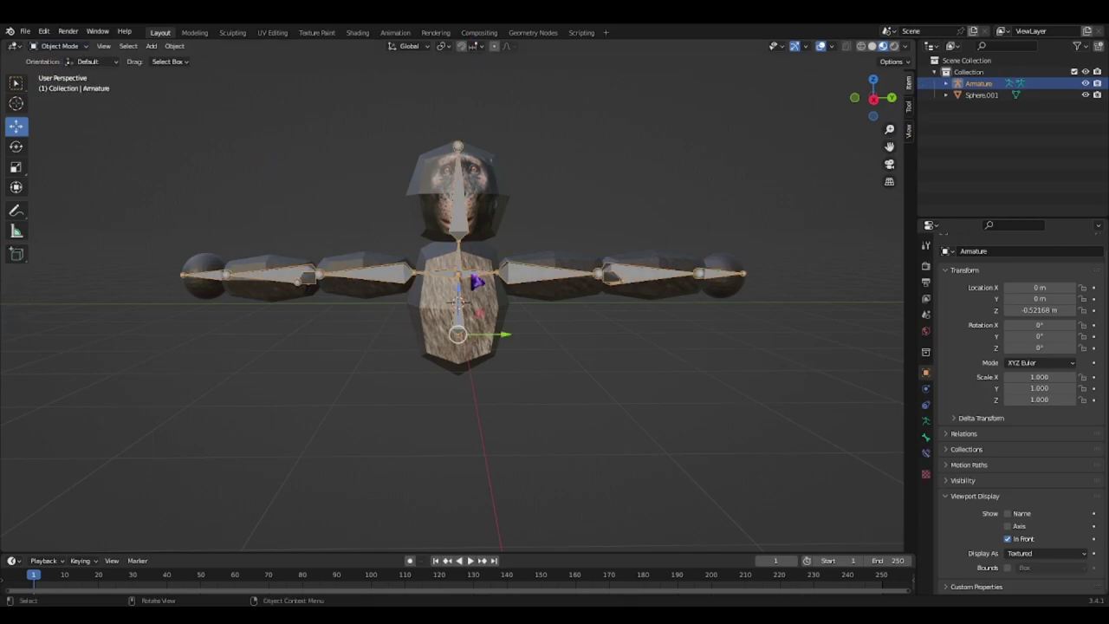
pyautogui.click(435, 301)
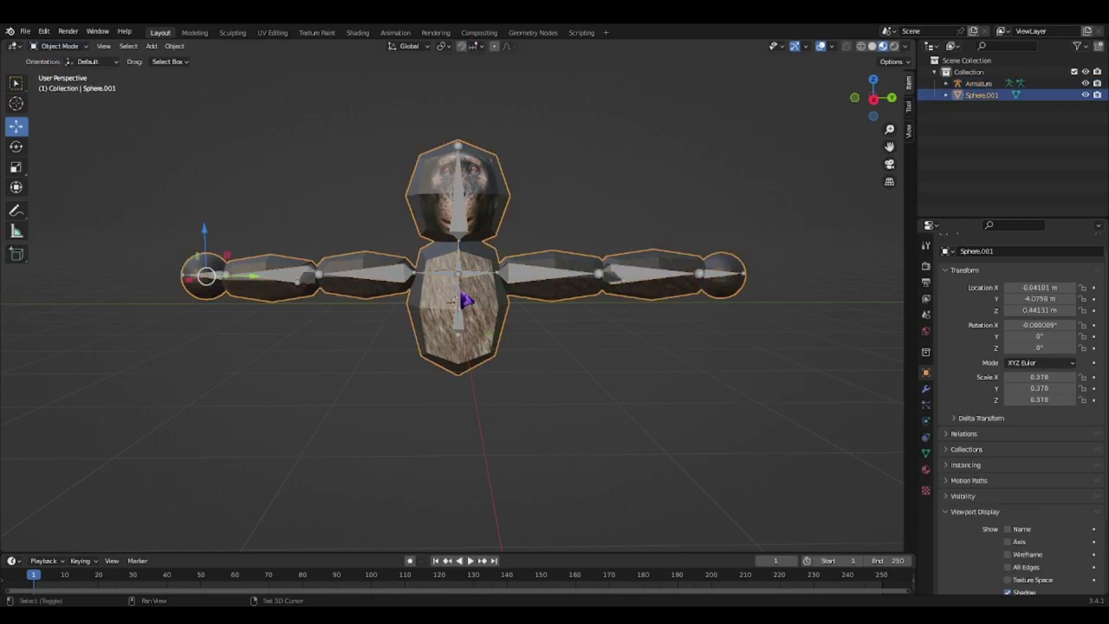
pyautogui.hotkey('alt', 'a')
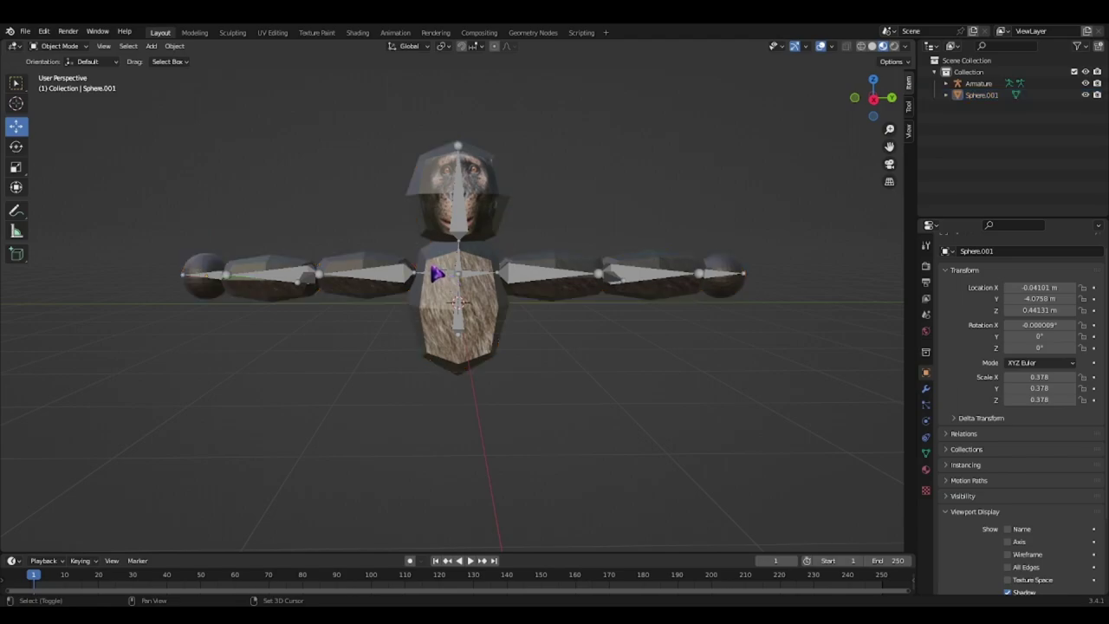
pyautogui.click(442, 277)
pyautogui.keyDown('shift'); pyautogui.click(447, 280); pyautogui.keyUp('shift')
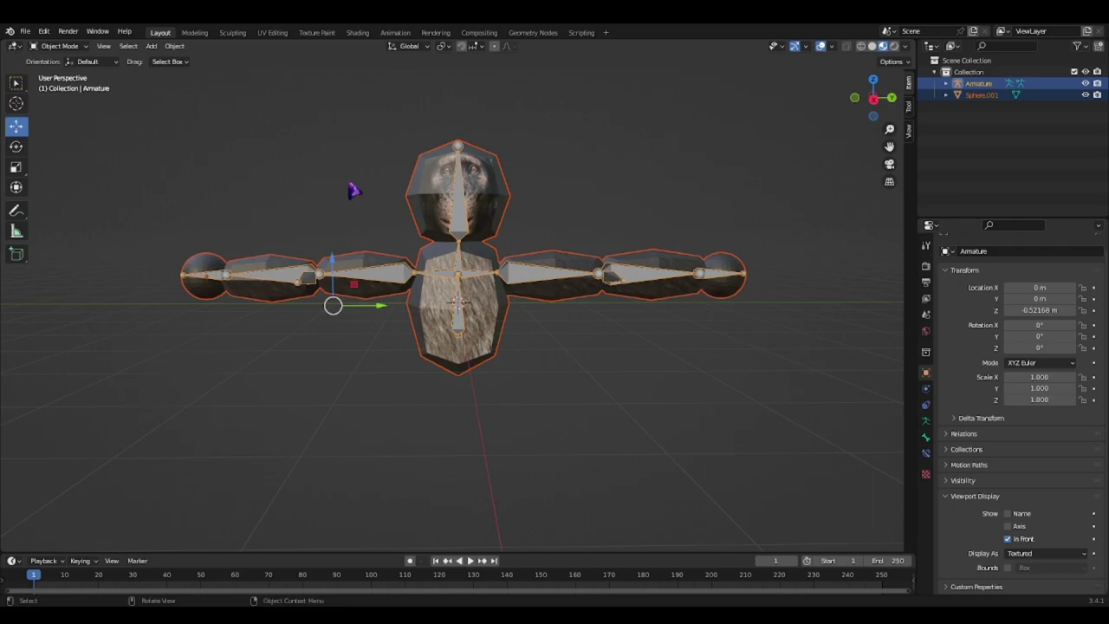
pyautogui.hotkey('ctrl', 'p')
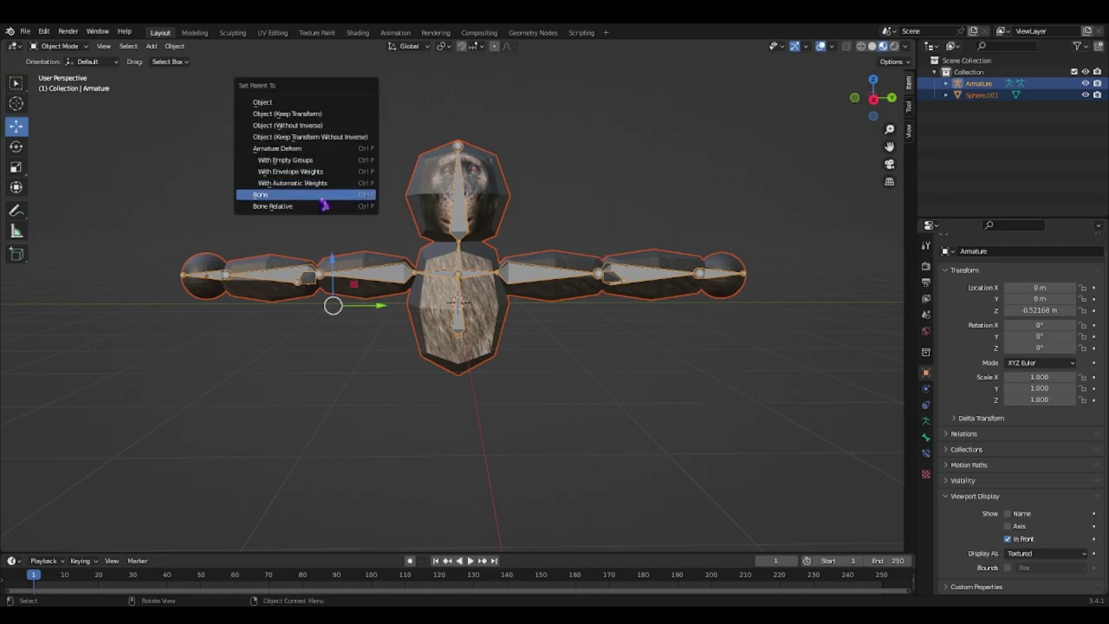
pyautogui.click(326, 184)
pyautogui.click(656, 164)
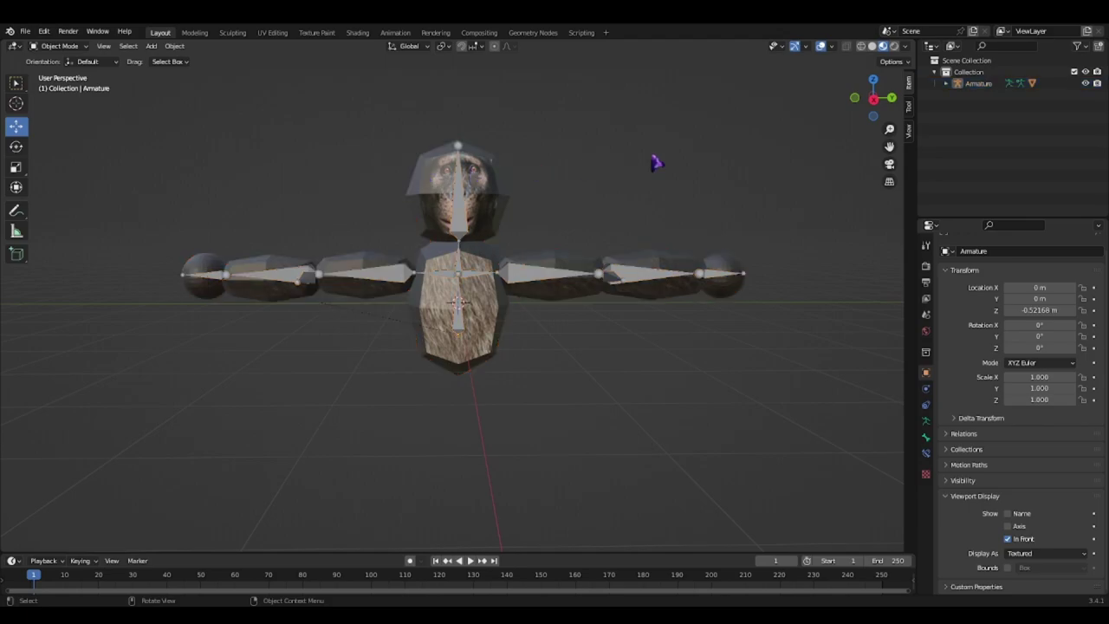
pyautogui.moveTo(873, 98)
pyautogui.mouseDown()
pyautogui.moveTo(862, 104)
pyautogui.moveTo(881, 111)
pyautogui.mouseUp()
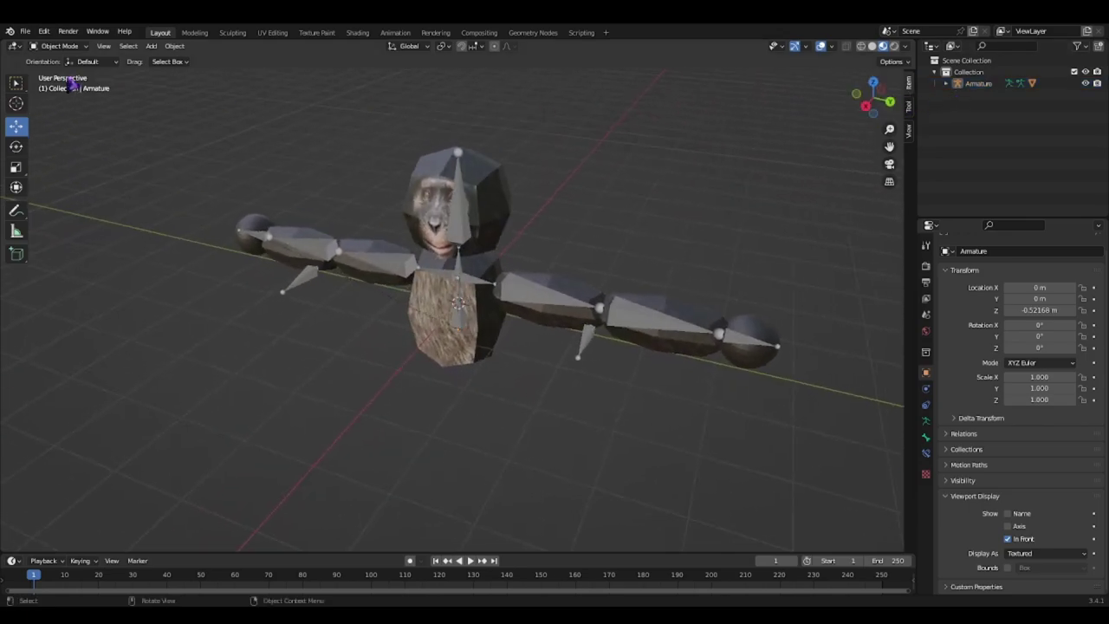
# - Export the rigged monkey from the File menu as FBX (.fbx)
pyautogui.click(26, 31)
pyautogui.moveTo(56, 199)
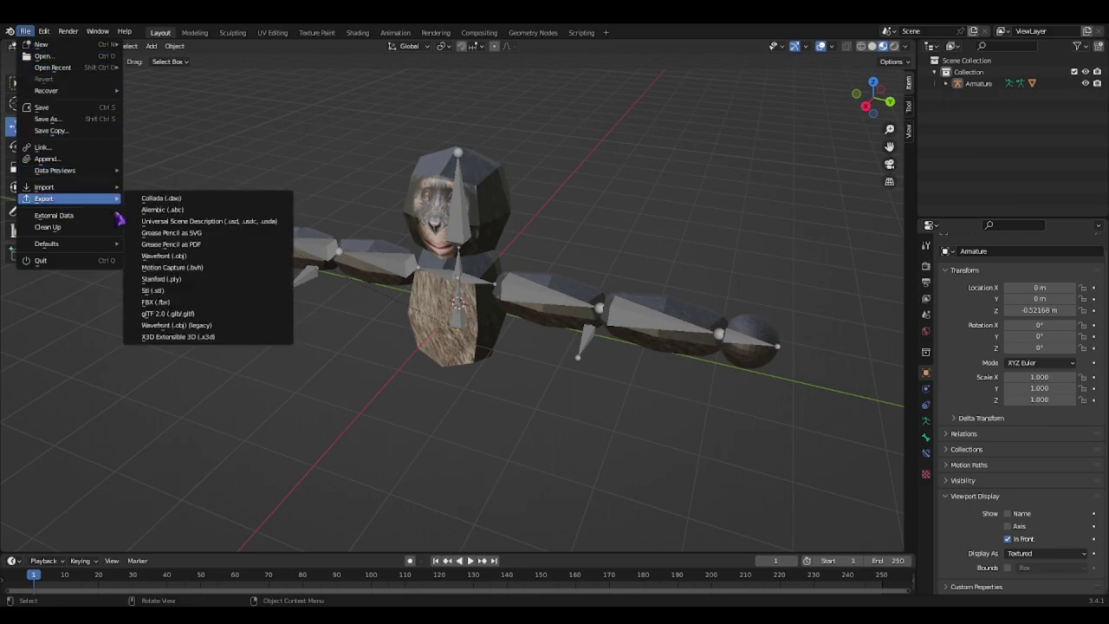
pyautogui.click(165, 305)
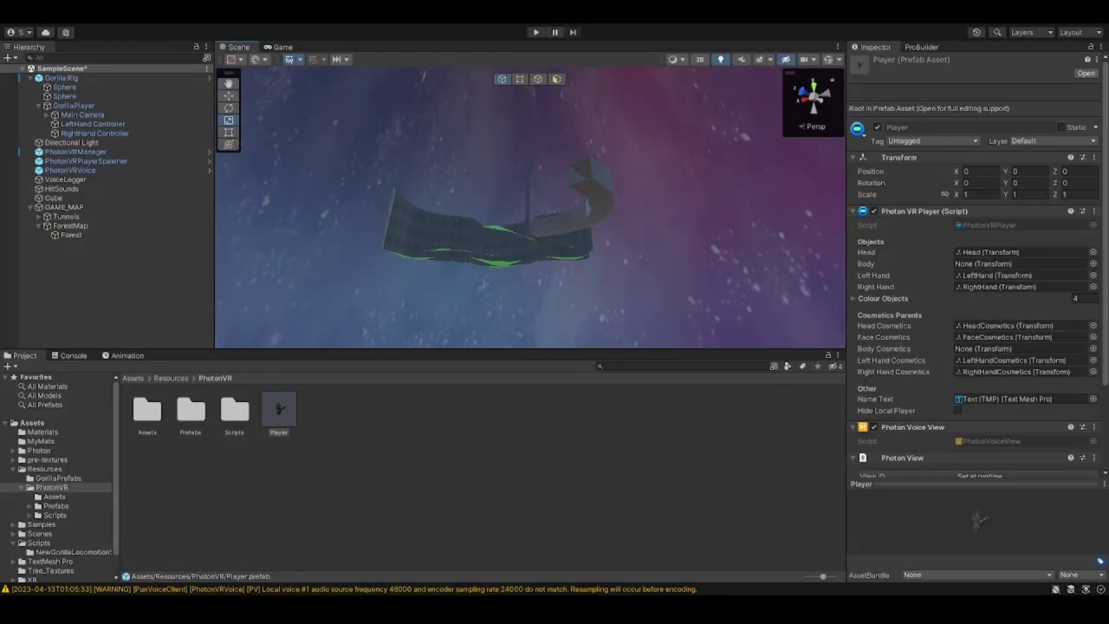
# - Open the Player prefab for editing from the scene
pyautogui.moveTo(537, 334); pyautogui.dragTo(330, 362, button='right')
pyautogui.doubleClick(279, 410)
pyautogui.scroll(5, 544, 226)
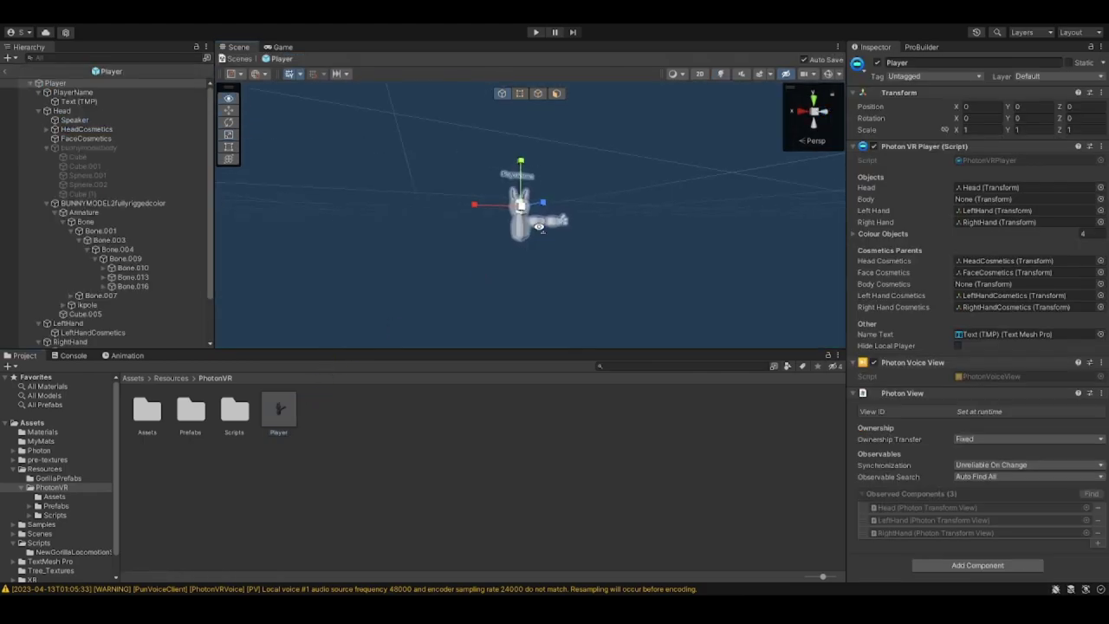
pyautogui.scroll(-5, 544, 226)
pyautogui.moveTo(465, 265); pyautogui.dragTo(460, 233, button='right')
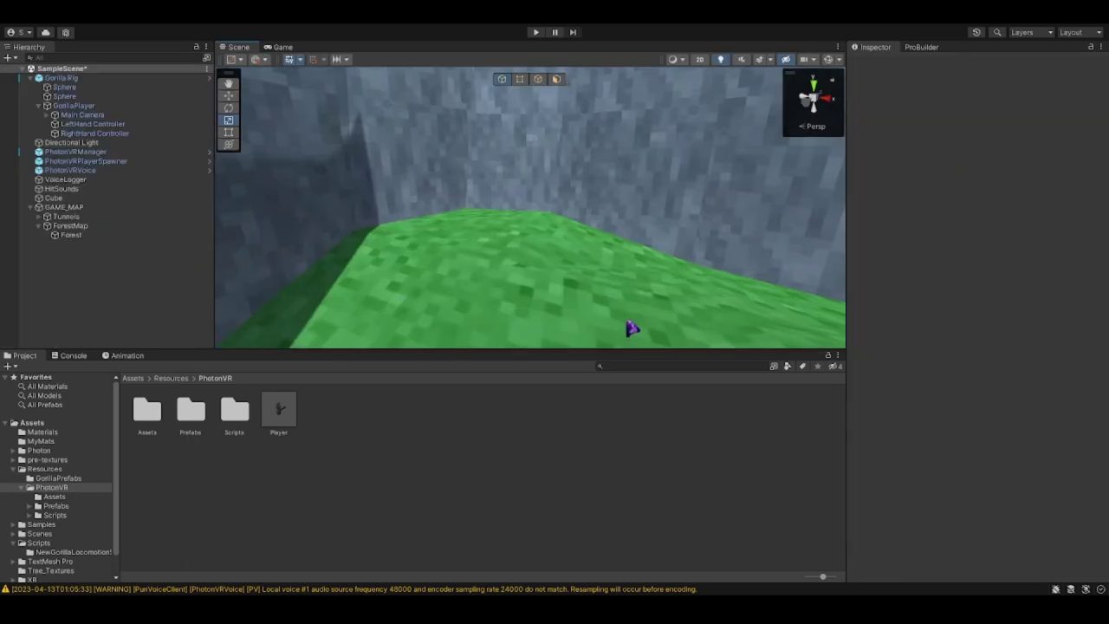
pyautogui.doubleClick(281, 414)
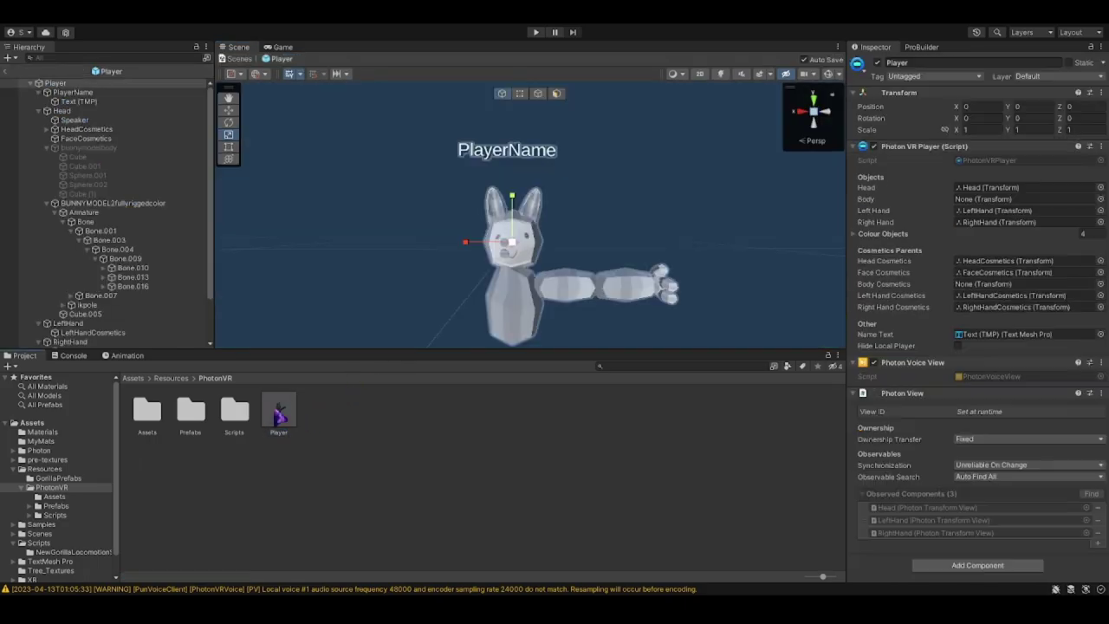
# - Remove the bunny body mesh Cube.005 and the bunnyhandmodel (1) object from the prefab
pyautogui.click(400, 257)
pyautogui.click(528, 299)
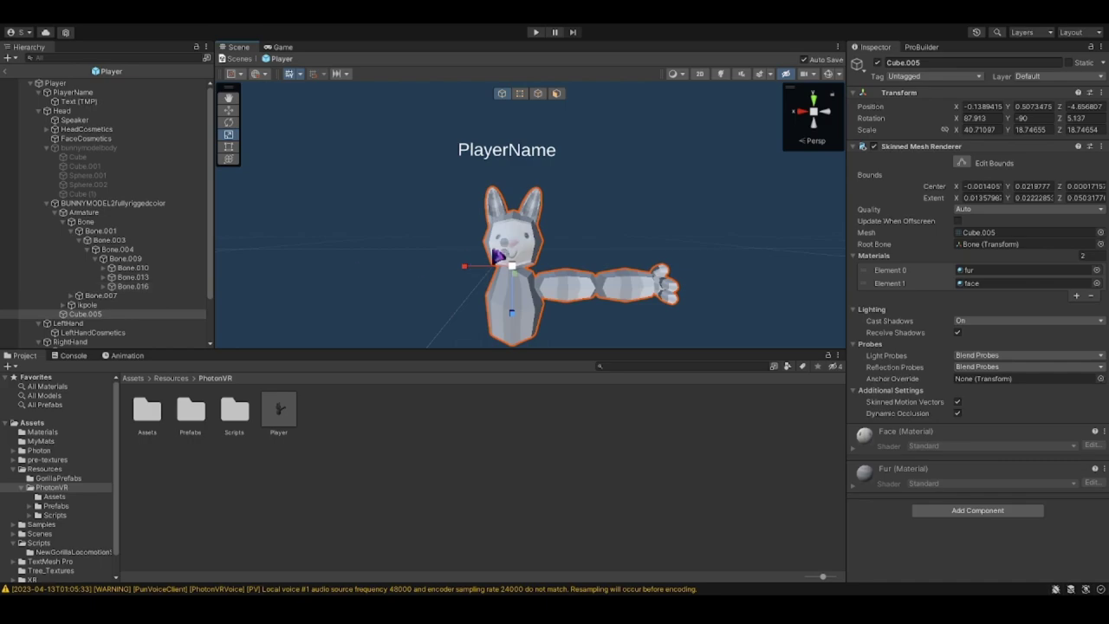
pyautogui.hotkey('ctrl', 'z')
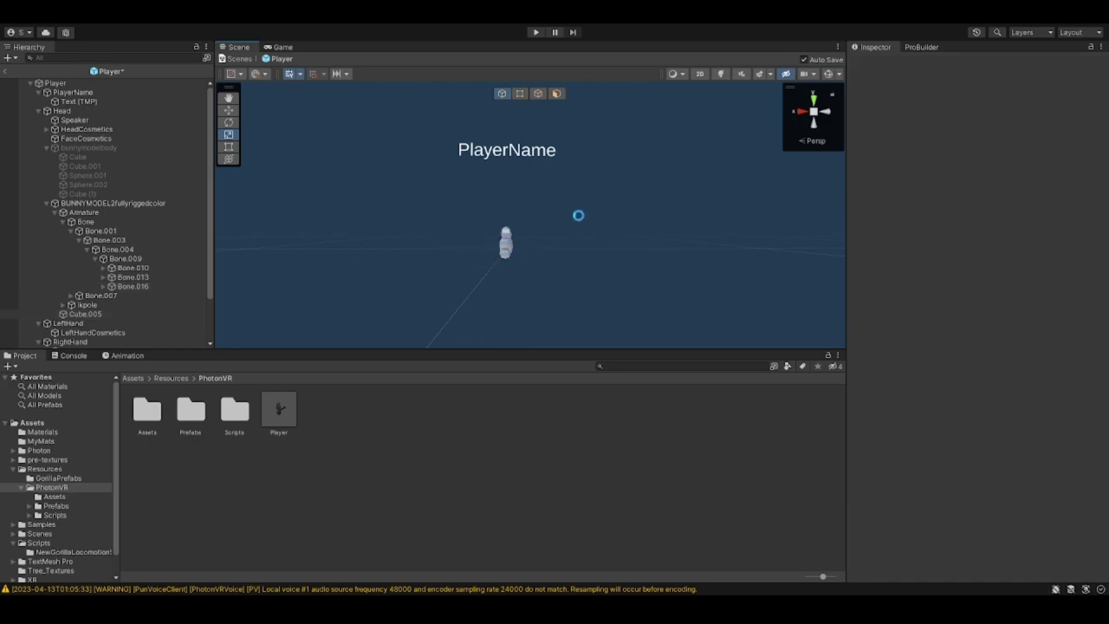
pyautogui.click(506, 250)
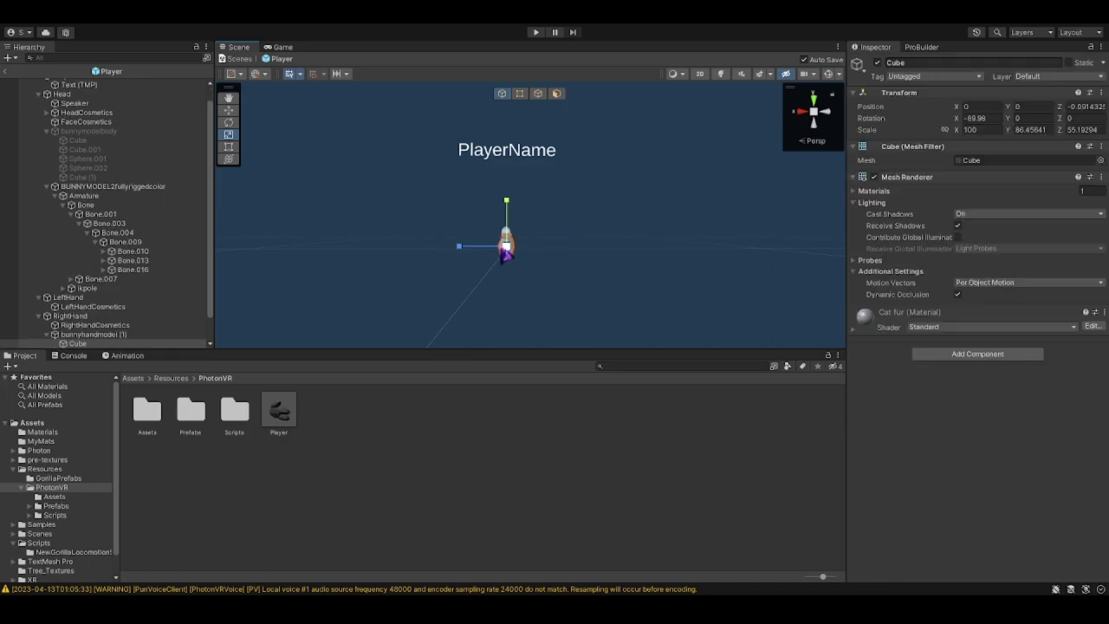
pyautogui.click(134, 335)
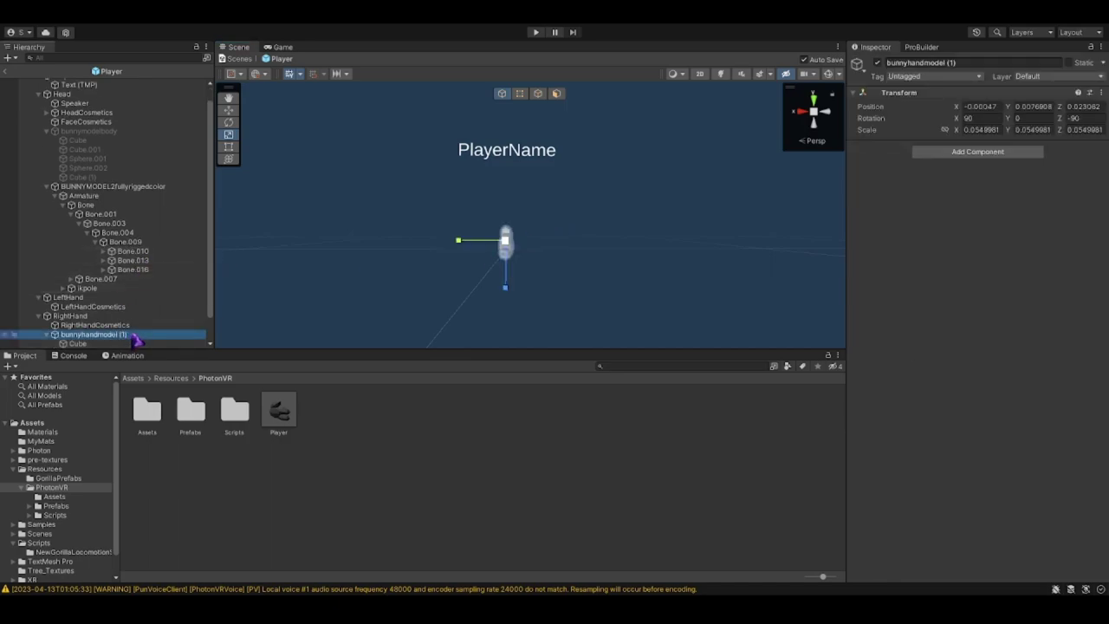
pyautogui.press('Delete')
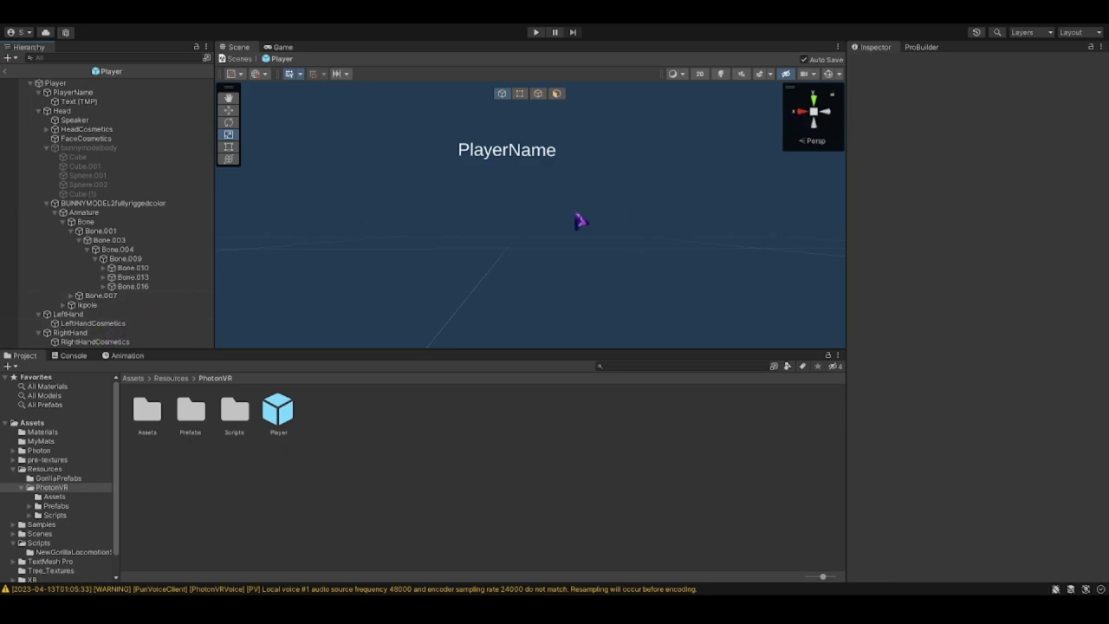
# - Select the Head object and frame the view on it
pyautogui.keyDown('alt'); pyautogui.moveTo(580, 220); pyautogui.dragTo(551, 251); pyautogui.keyUp('alt')
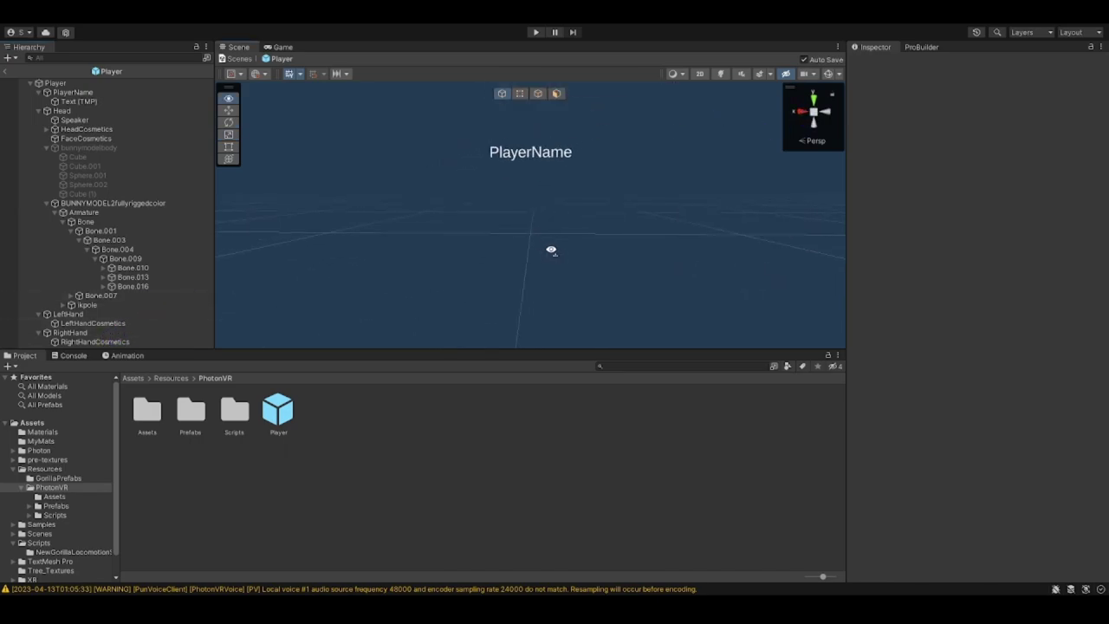
pyautogui.click(54, 111)
pyautogui.press('f')
pyautogui.keyDown('alt'); pyautogui.moveTo(485, 227); pyautogui.dragTo(560, 275); pyautogui.keyUp('alt')
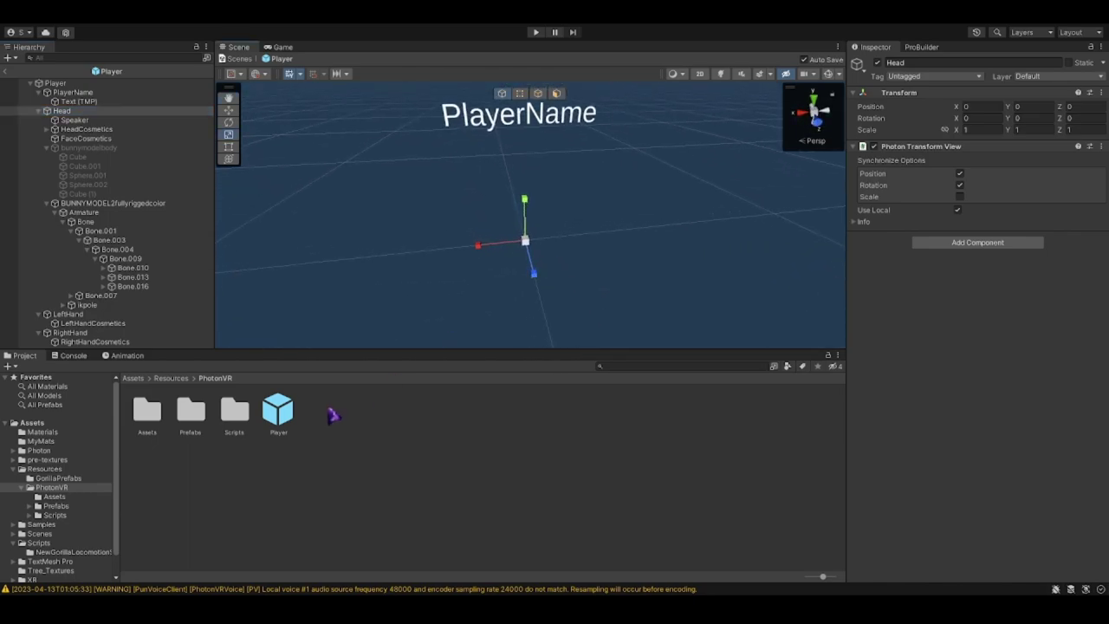
# - Drag the FULLmonkey model from the root Assets folder into the Player prefab
pyautogui.click(132, 379)
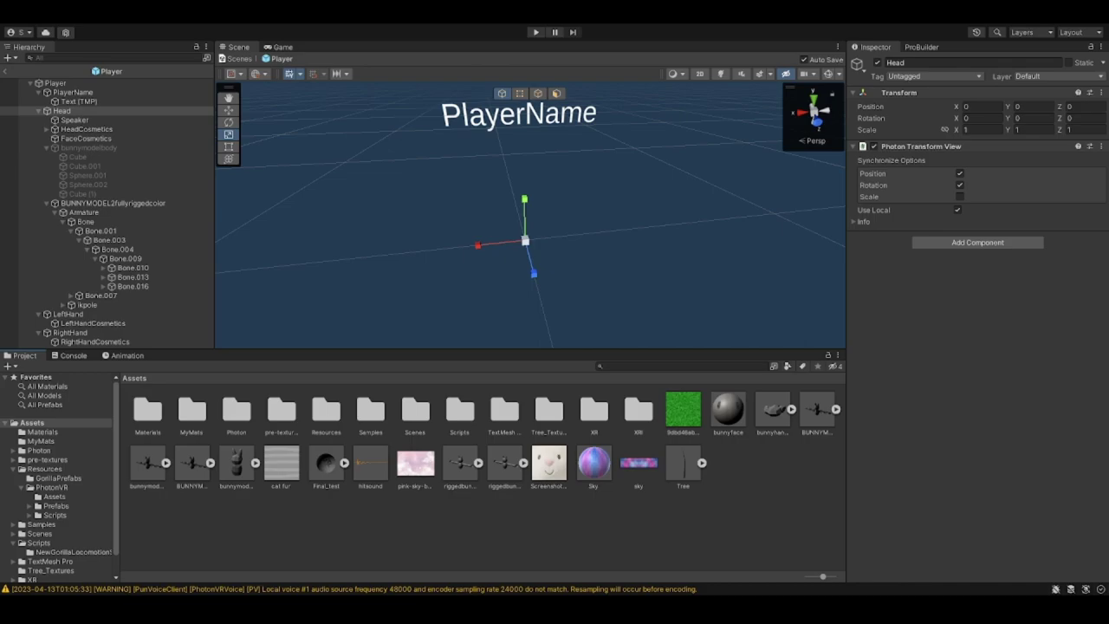
pyautogui.click(615, 512)
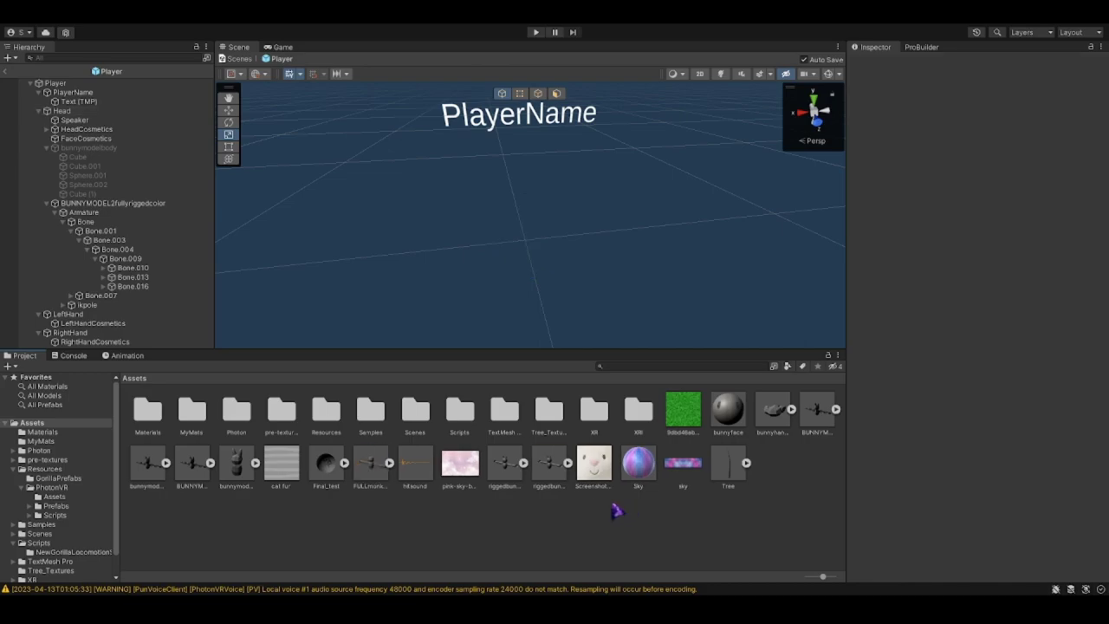
pyautogui.moveTo(371, 464); pyautogui.dragTo(282, 141)
# - Expand FULLmonkey's sub-assets to inspect its belly fur material
pyautogui.scroll(-5, 514, 248)
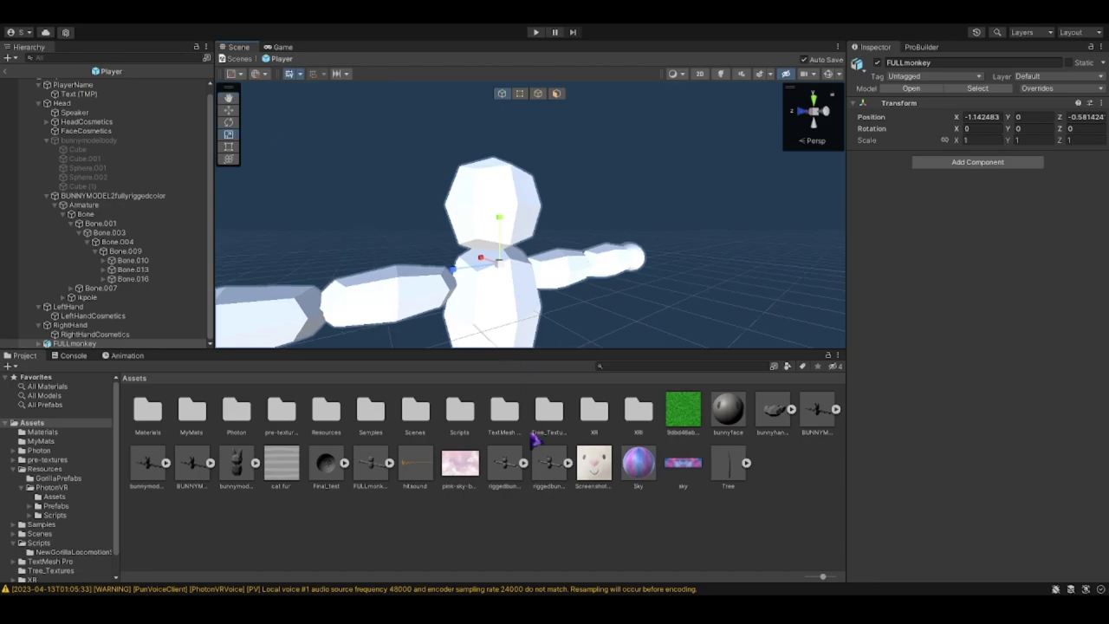
pyautogui.click(390, 464)
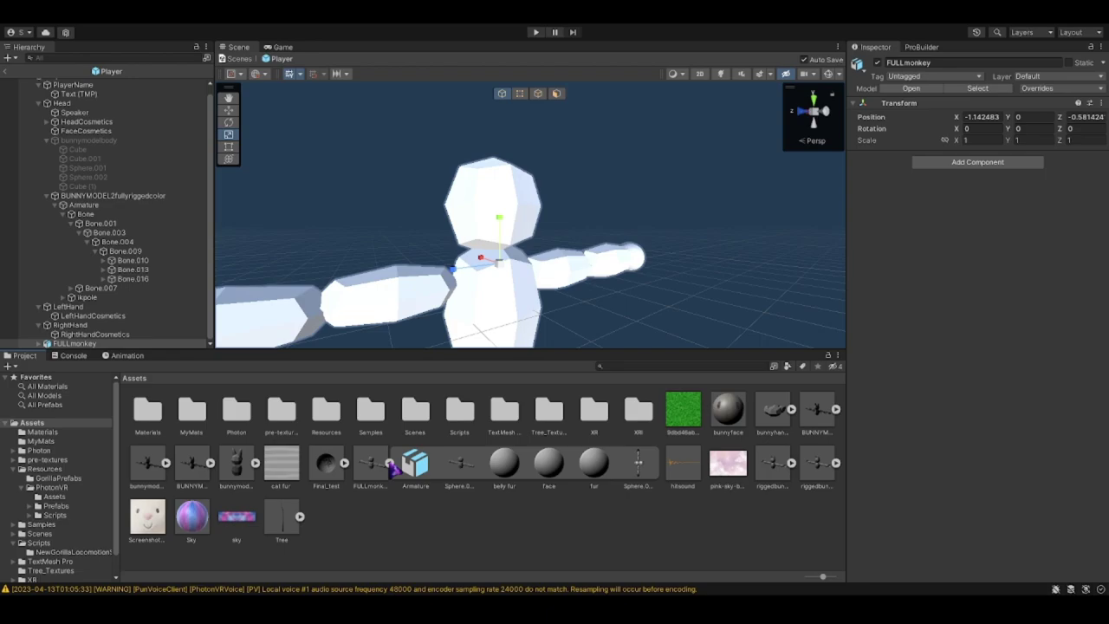
pyautogui.click(518, 464)
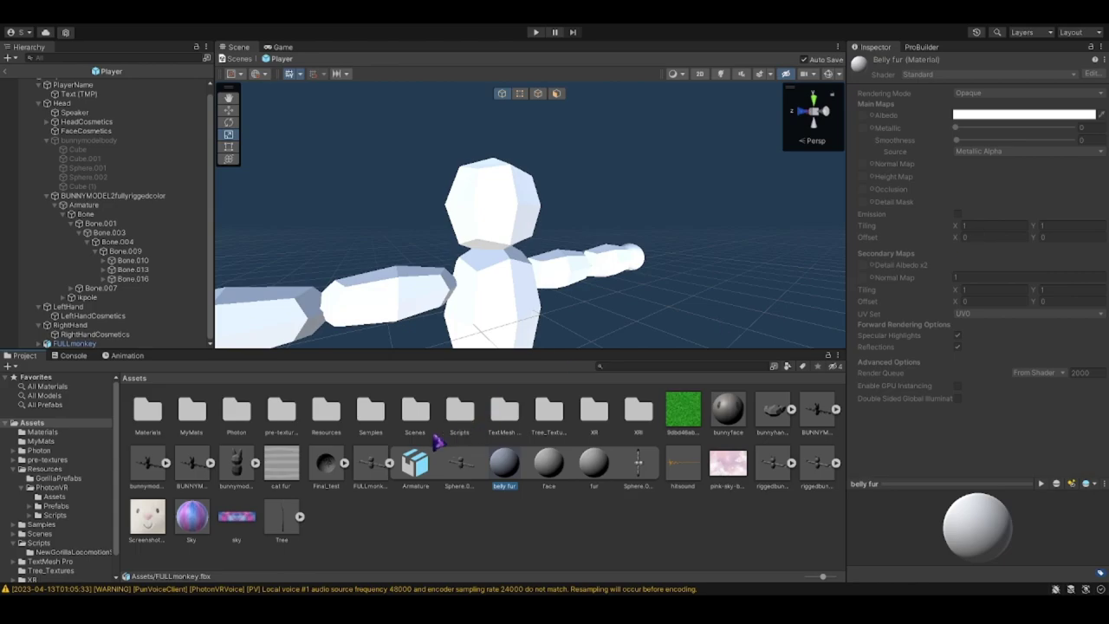
pyautogui.click(390, 463)
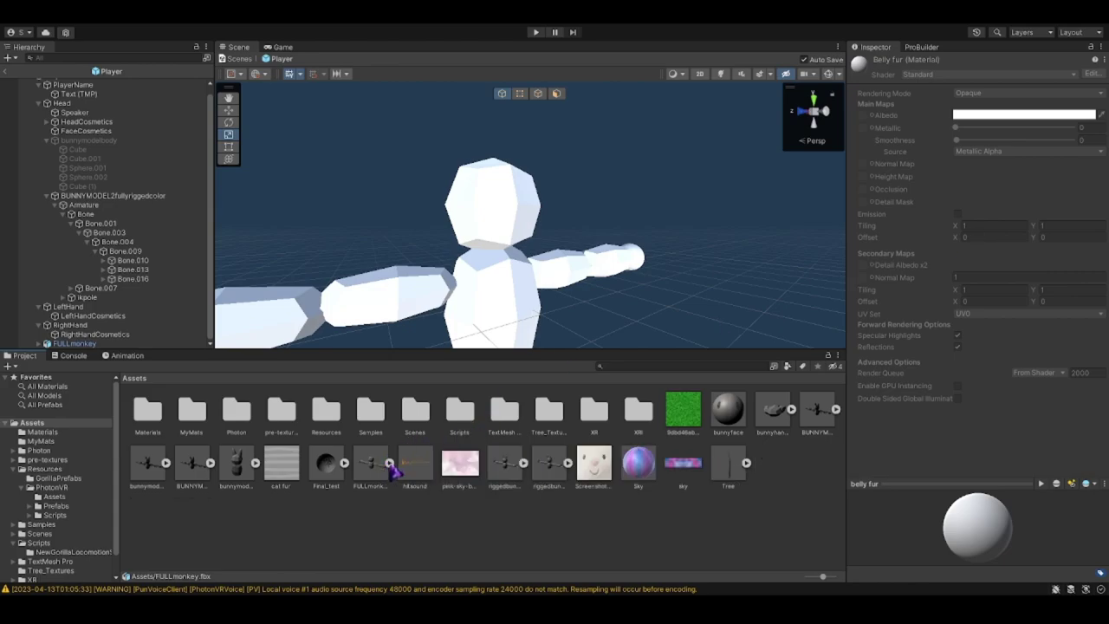
# - Create a new material in Assets named fur
pyautogui.click(739, 514)
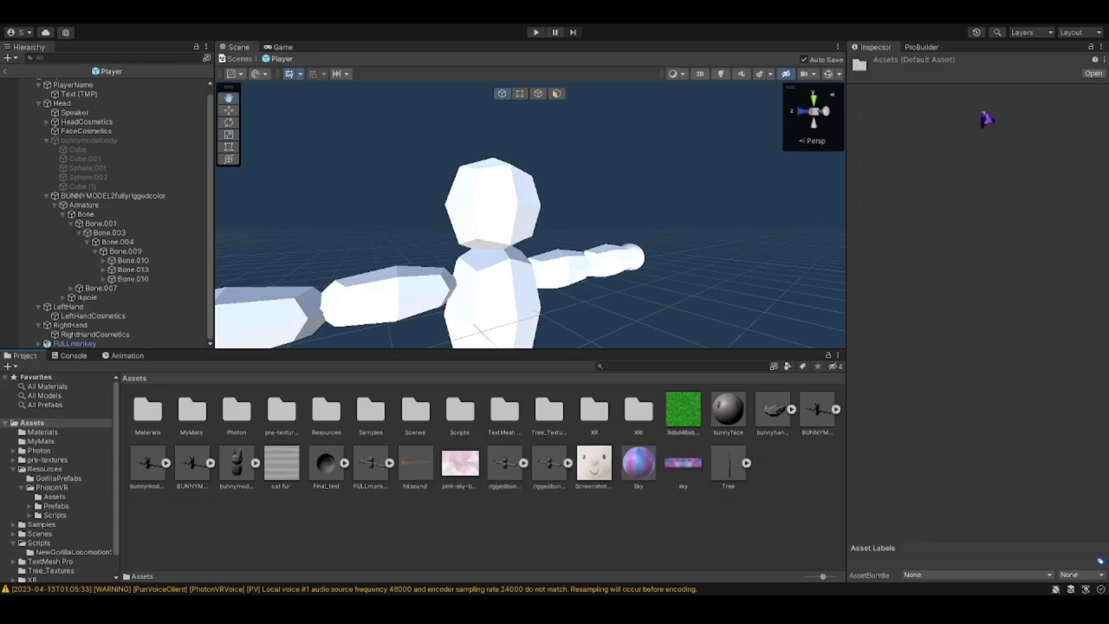
pyautogui.press('BackSpace')
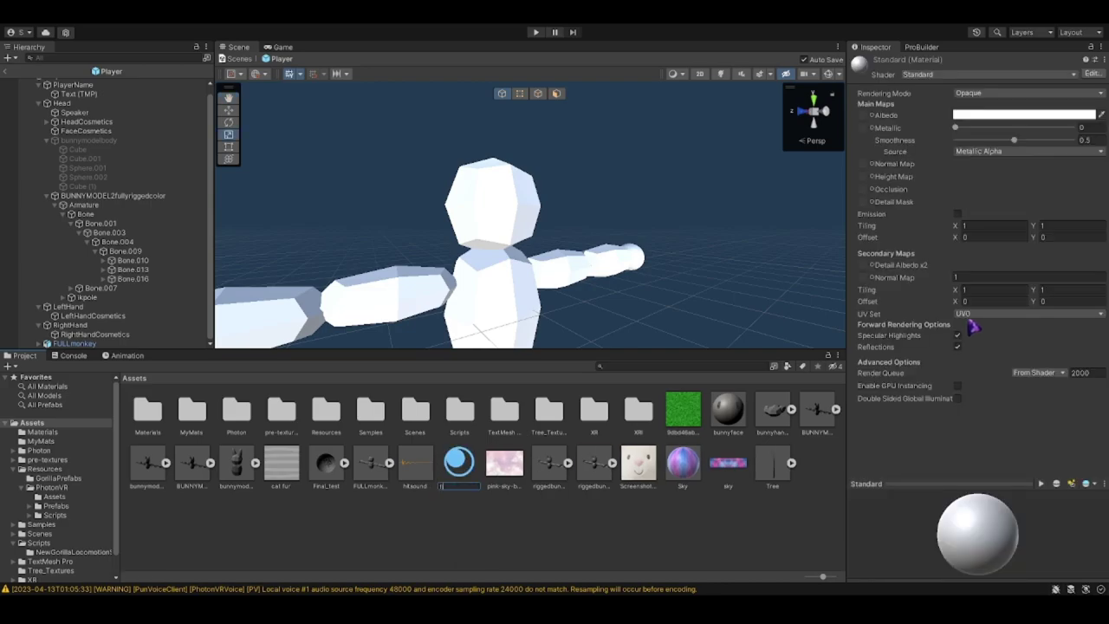
pyautogui.press('Return')
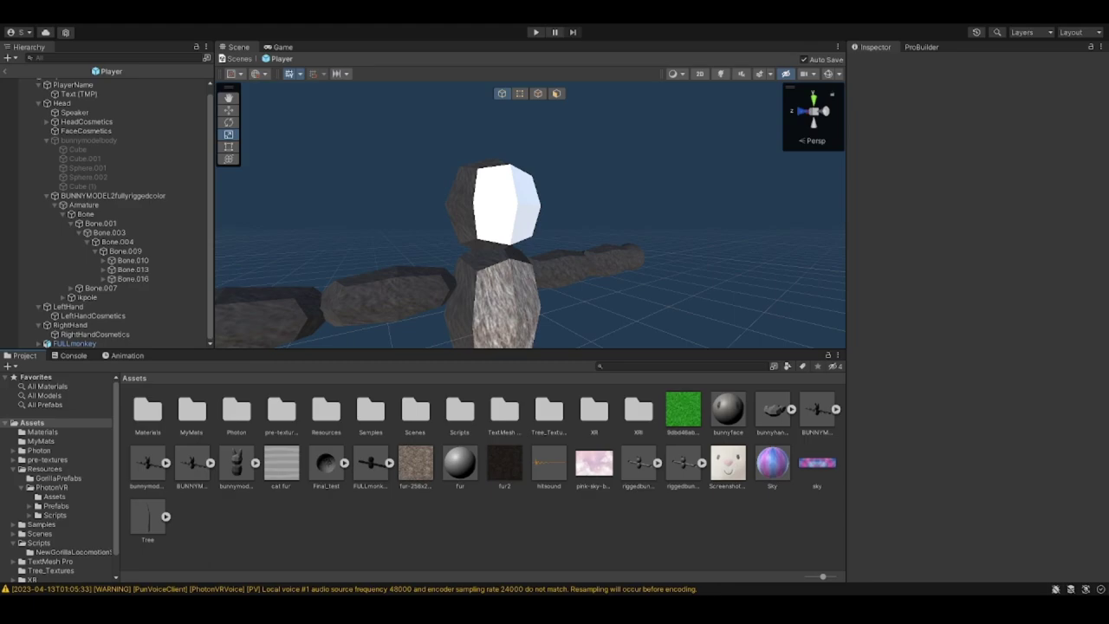
# - Drag the chimpanzee face texture onto the monkey's head
pyautogui.keyDown('alt'); pyautogui.moveTo(700, 242); pyautogui.dragTo(653, 241); pyautogui.keyUp('alt')
# - Select FULLmonkey and rescale it to about 0.113
pyautogui.press('f')
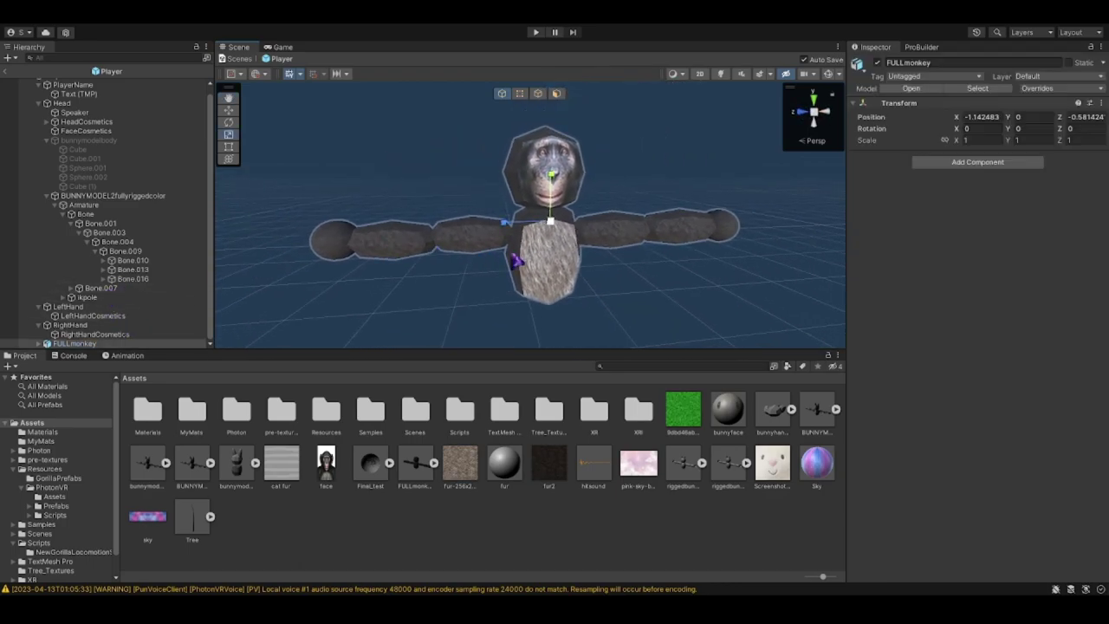
pyautogui.click(101, 344)
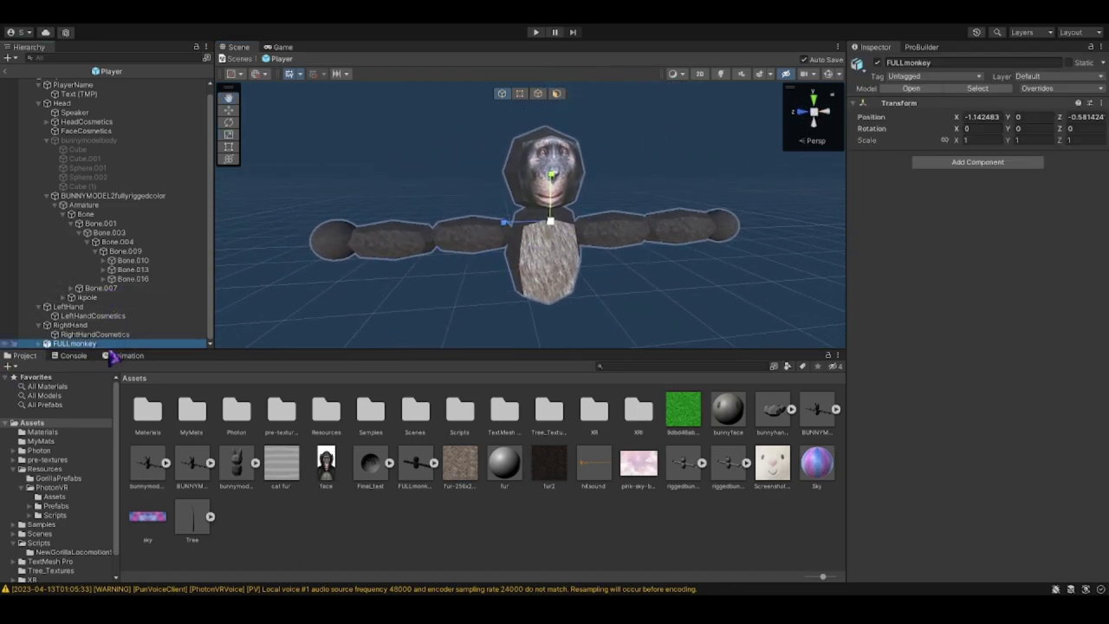
pyautogui.click(509, 196)
pyautogui.press('r')
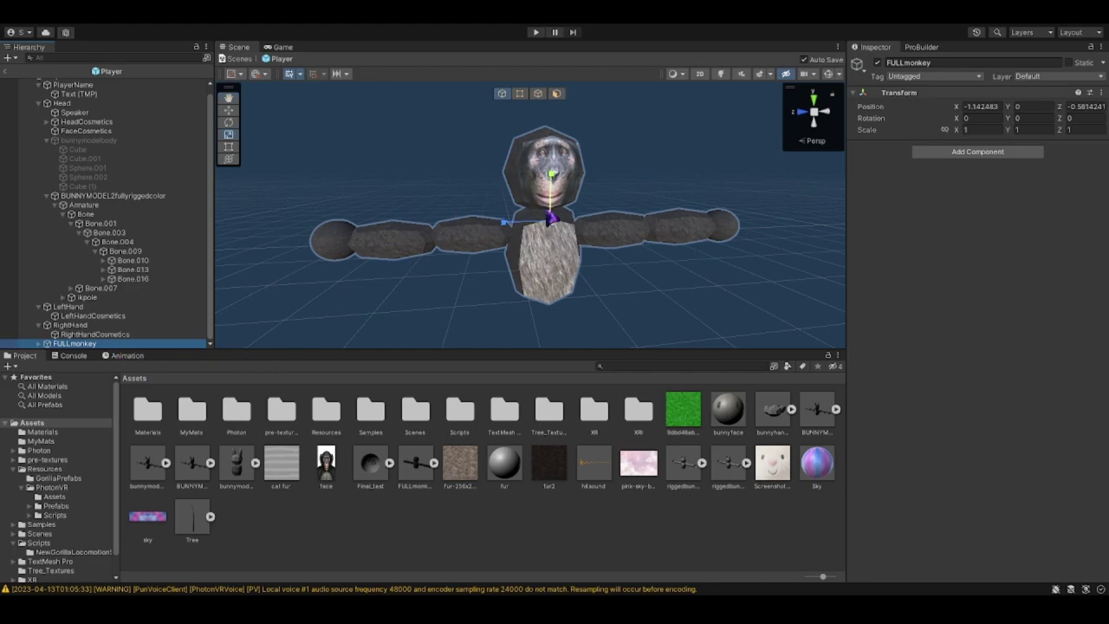
pyautogui.moveTo(550, 222); pyautogui.dragTo(806, 270)
pyautogui.press('w')
pyautogui.moveTo(711, 211); pyautogui.dragTo(764, 213)
# - Rotate the monkey 90° on Y so it faces forward
pyautogui.click(231, 124)
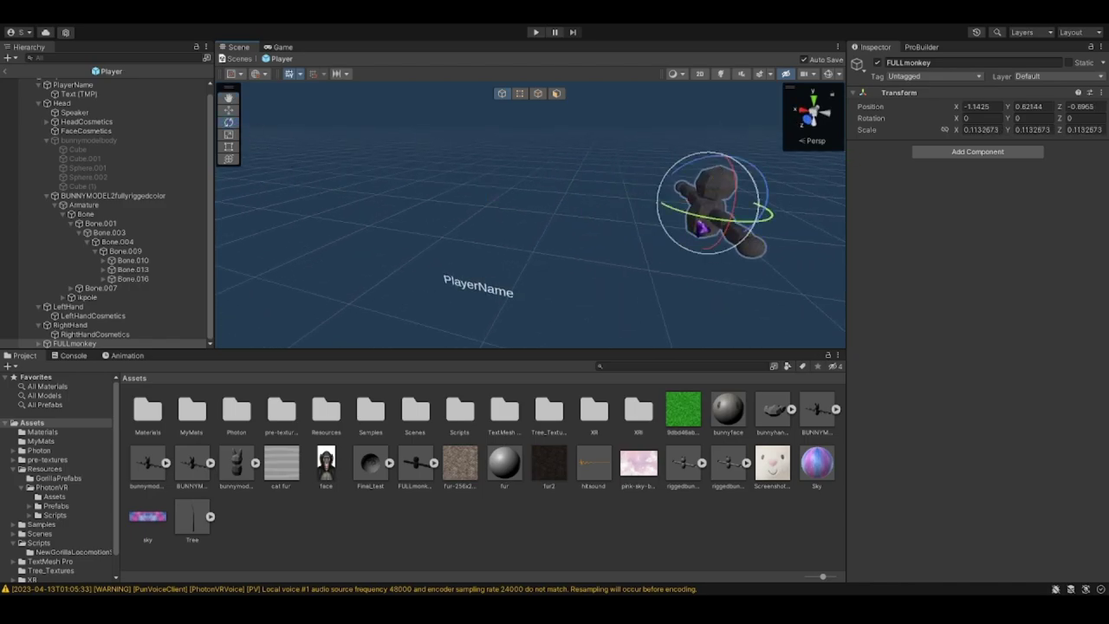
pyautogui.moveTo(697, 239); pyautogui.dragTo(564, 209)
pyautogui.click(1029, 118)
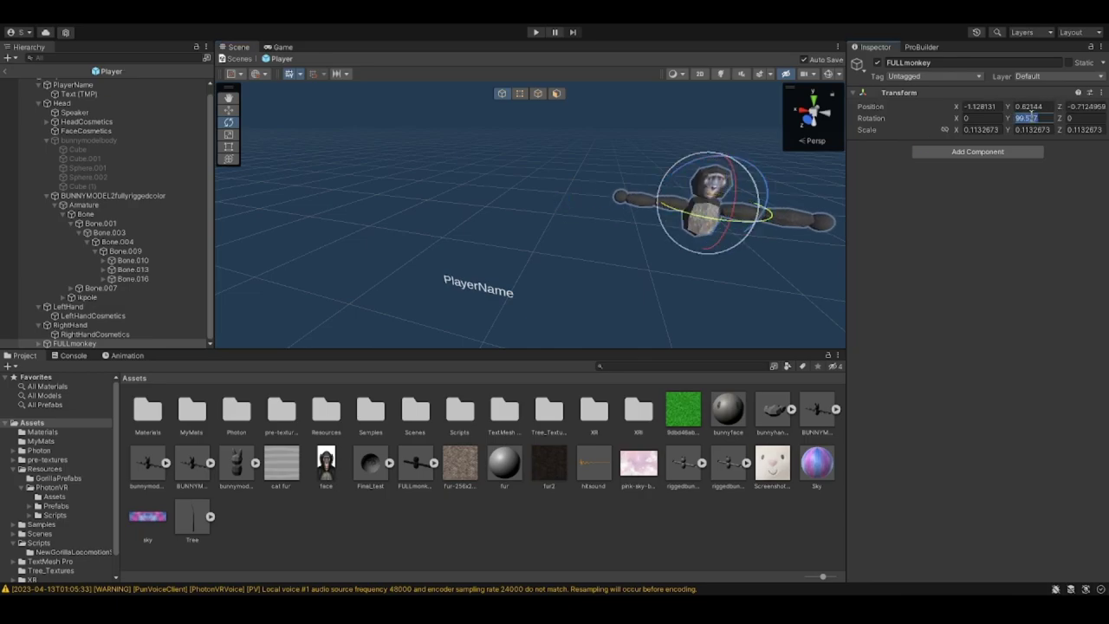
pyautogui.write('90')
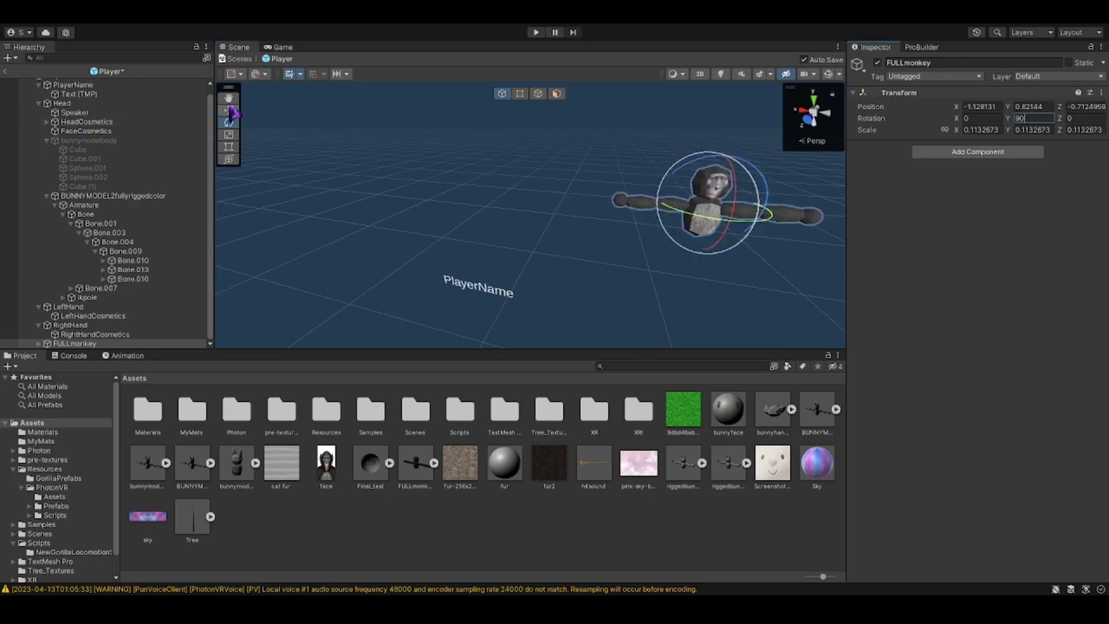
pyautogui.click(228, 110)
# - Move the monkey left and down into place and save the Player prefab
pyautogui.moveTo(674, 216); pyautogui.dragTo(221, 224)
pyautogui.press('f')
pyautogui.keyDown('alt'); pyautogui.moveTo(554, 226); pyautogui.dragTo(733, 136); pyautogui.keyUp('alt')
pyautogui.scroll(3, 732, 136)
pyautogui.hotkey('ctrl', 's')
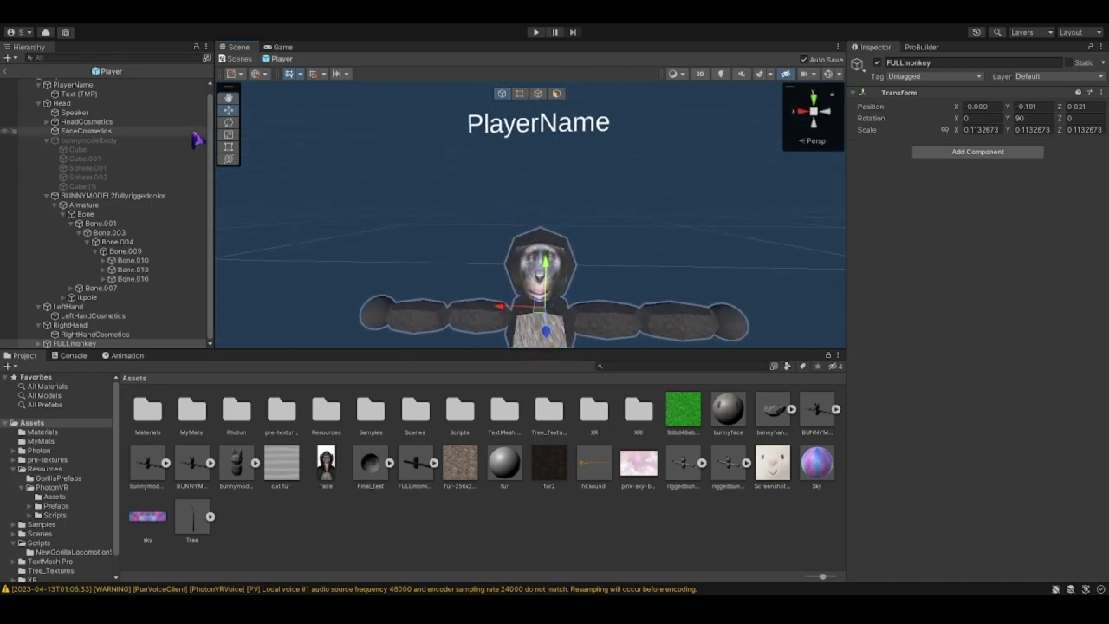
# - Enlarge the monkey to about 0.17, lower it to Y −0.294, and save
pyautogui.press('r')
pyautogui.moveTo(544, 308); pyautogui.dragTo(592, 323)
pyautogui.click(229, 110)
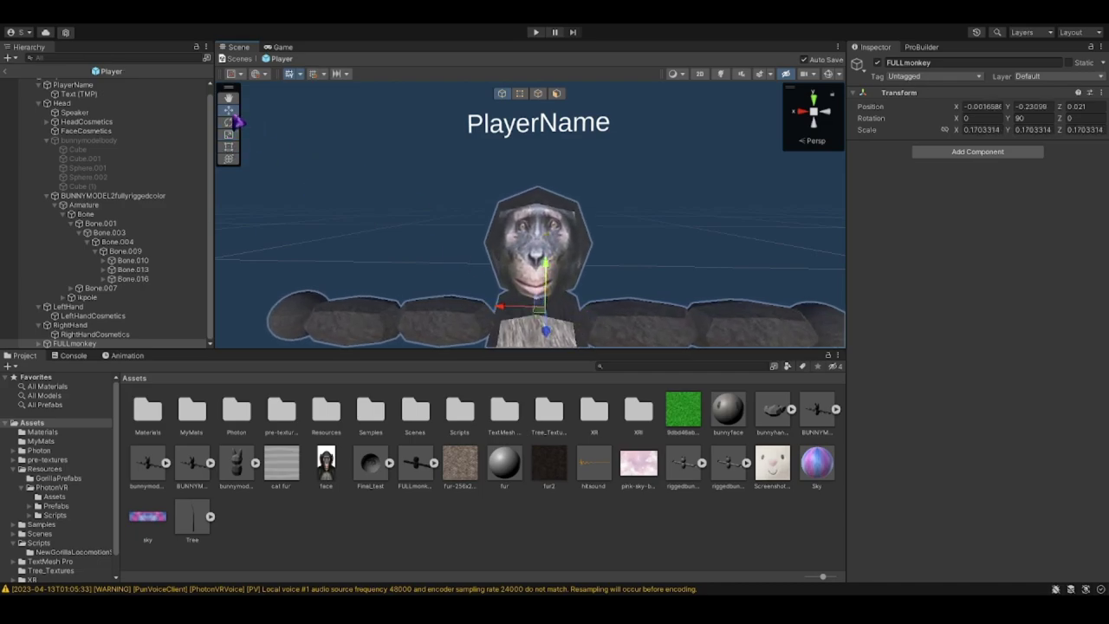
pyautogui.moveTo(546, 291); pyautogui.dragTo(551, 307)
pyautogui.hotkey('ctrl', 's')
pyautogui.scroll(-3, 554, 294)
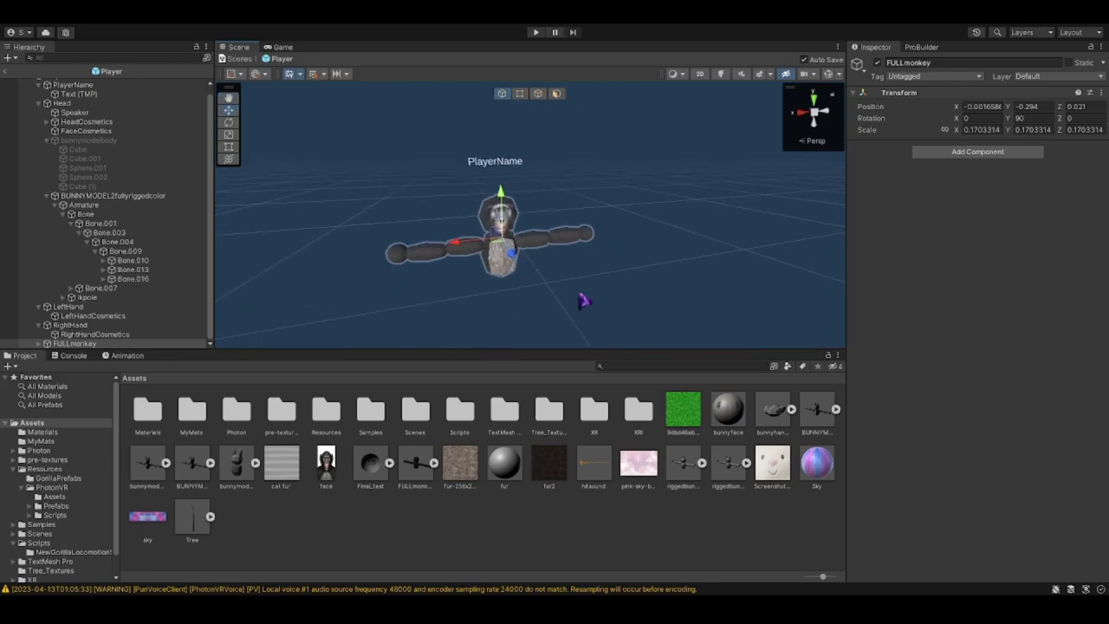
pyautogui.click(564, 277)
pyautogui.scroll(5, 531, 279)
pyautogui.scroll(-5, 531, 279)
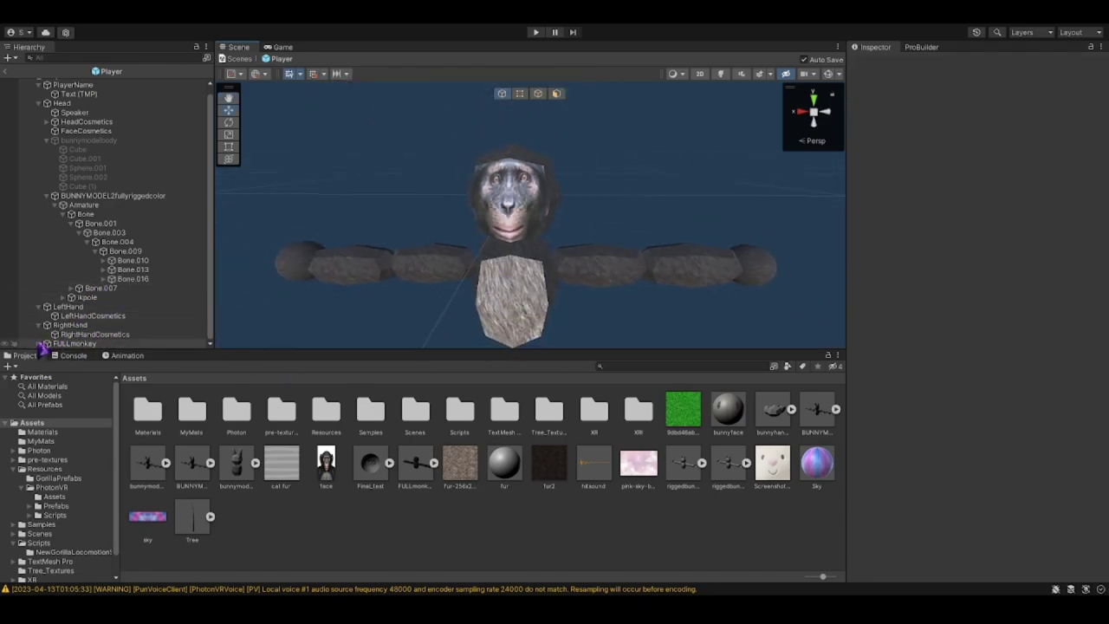
# - Delete the old BUNNYMODEL2fullyriggedcolor object
pyautogui.click(95, 197)
pyautogui.keyDown('alt'); pyautogui.moveTo(407, 251); pyautogui.dragTo(349, 251); pyautogui.keyUp('alt')
pyautogui.press('Delete')
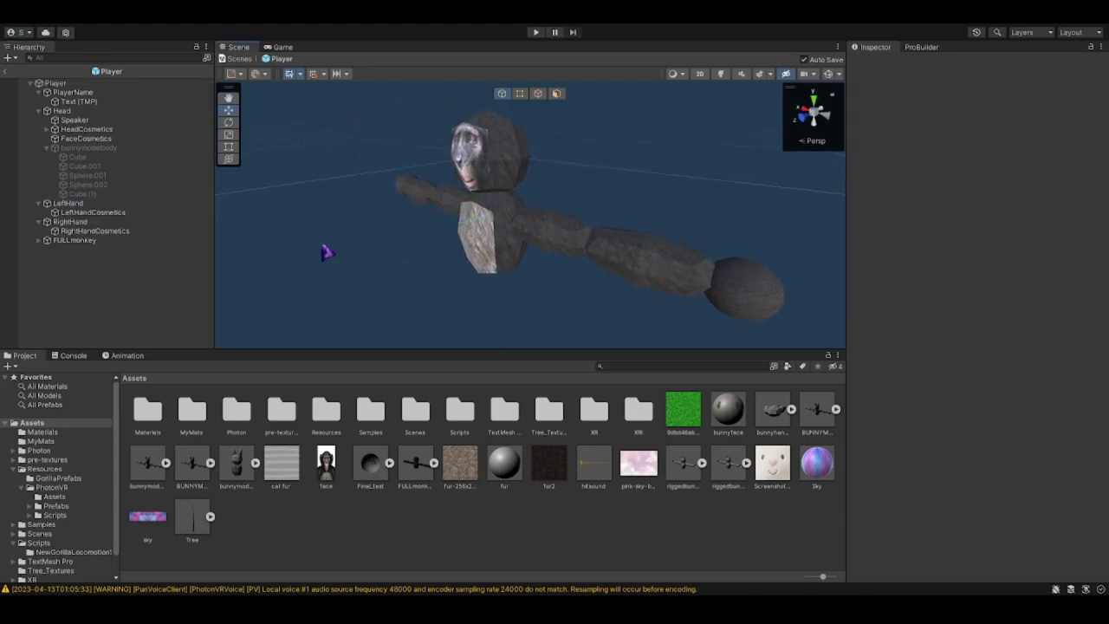
# - Expand FULLmonkey > Armature > body > shoulder.L > upperarm > lowerarm.L and select hand.L
pyautogui.click(75, 241)
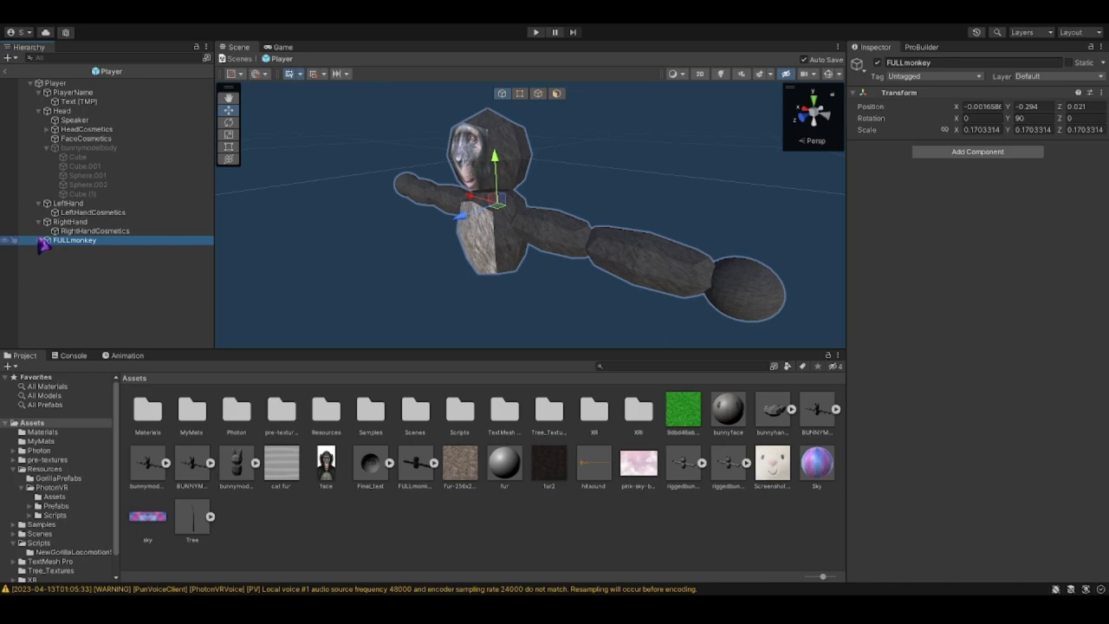
pyautogui.click(39, 240)
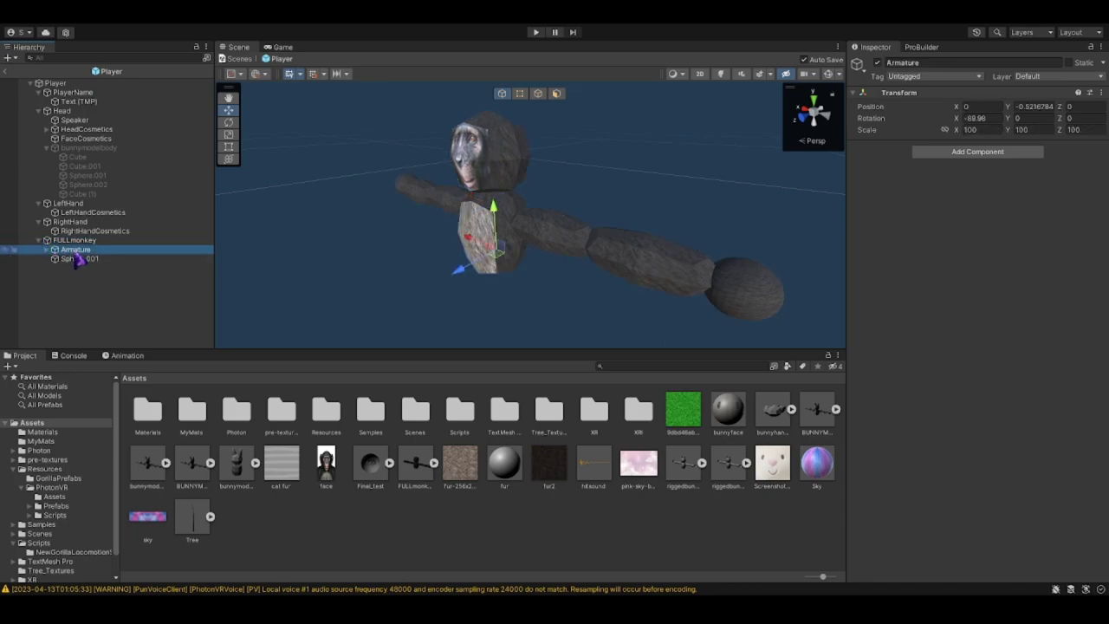
pyautogui.click(76, 259)
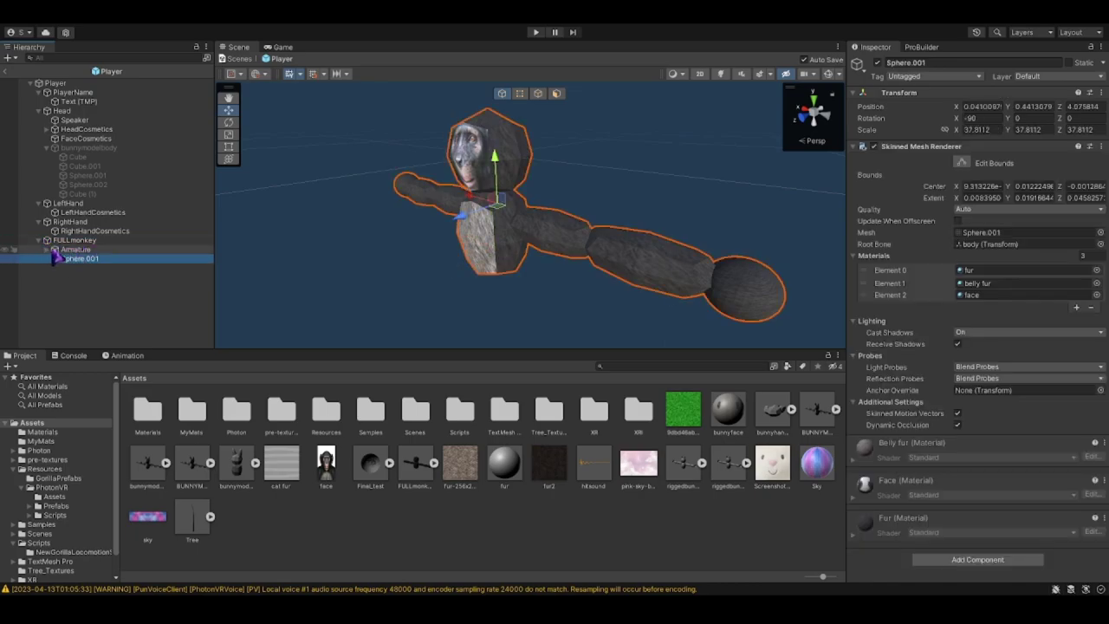
pyautogui.click(70, 250)
pyautogui.click(55, 250)
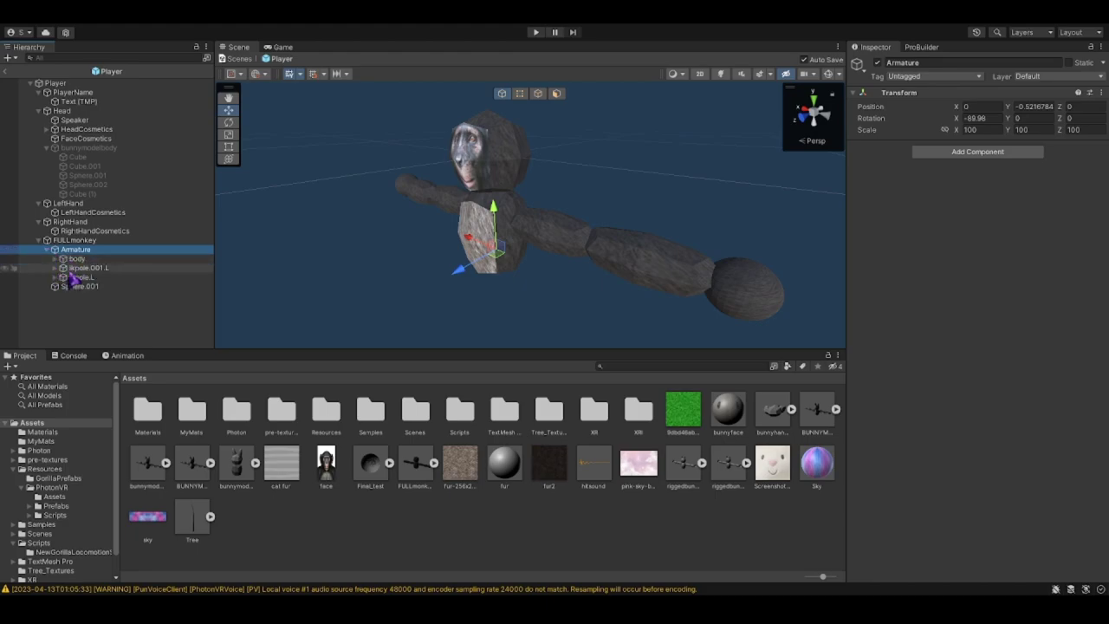
pyautogui.click(54, 258)
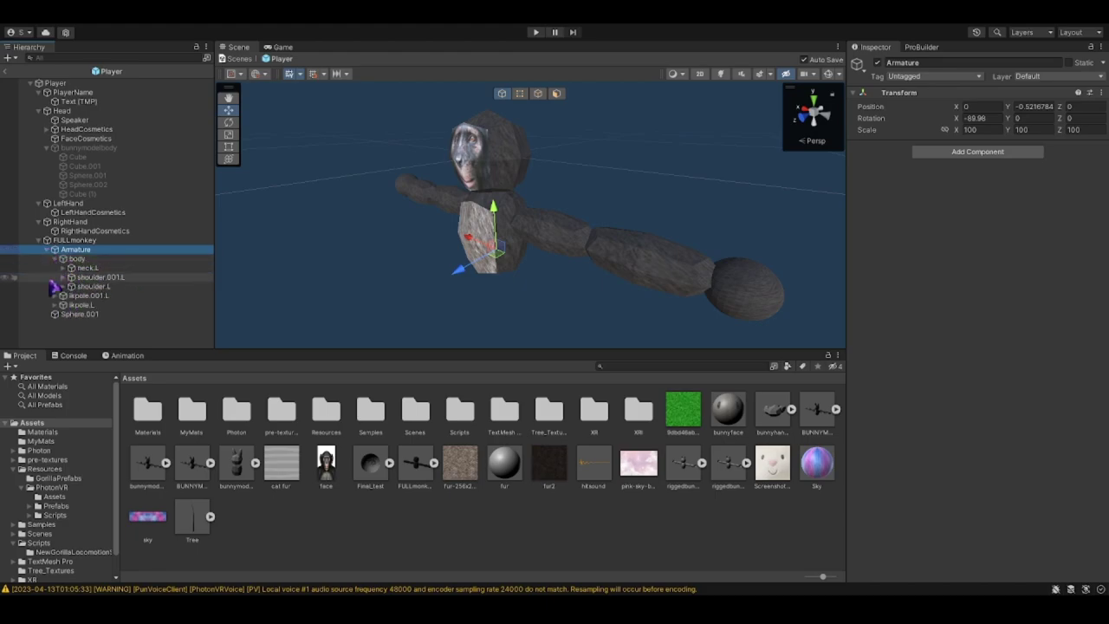
pyautogui.click(62, 287)
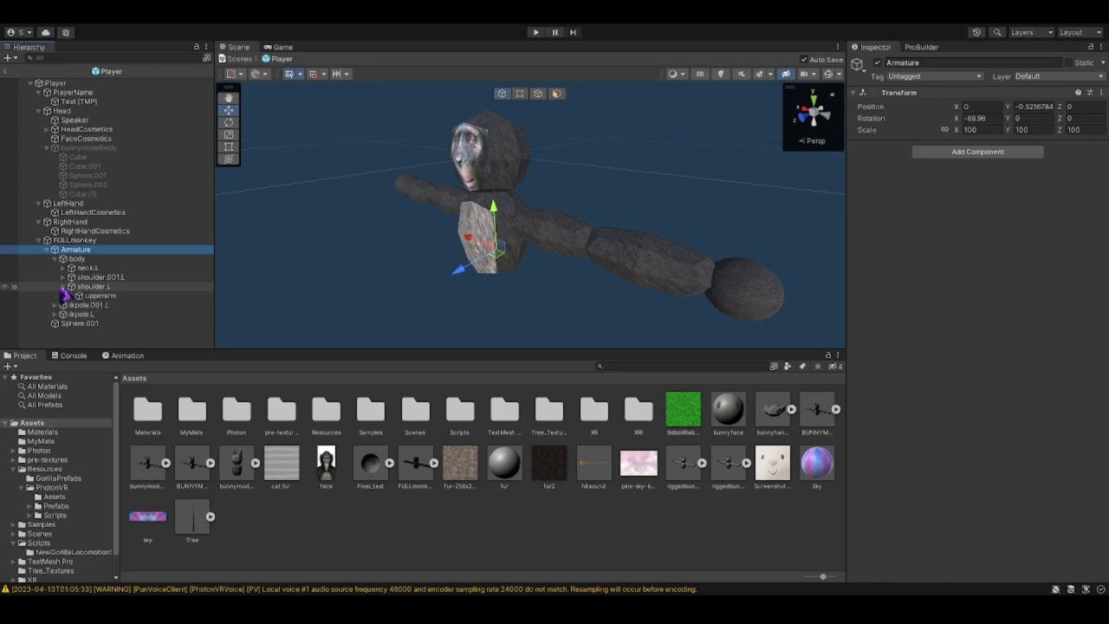
pyautogui.click(70, 295)
pyautogui.click(78, 305)
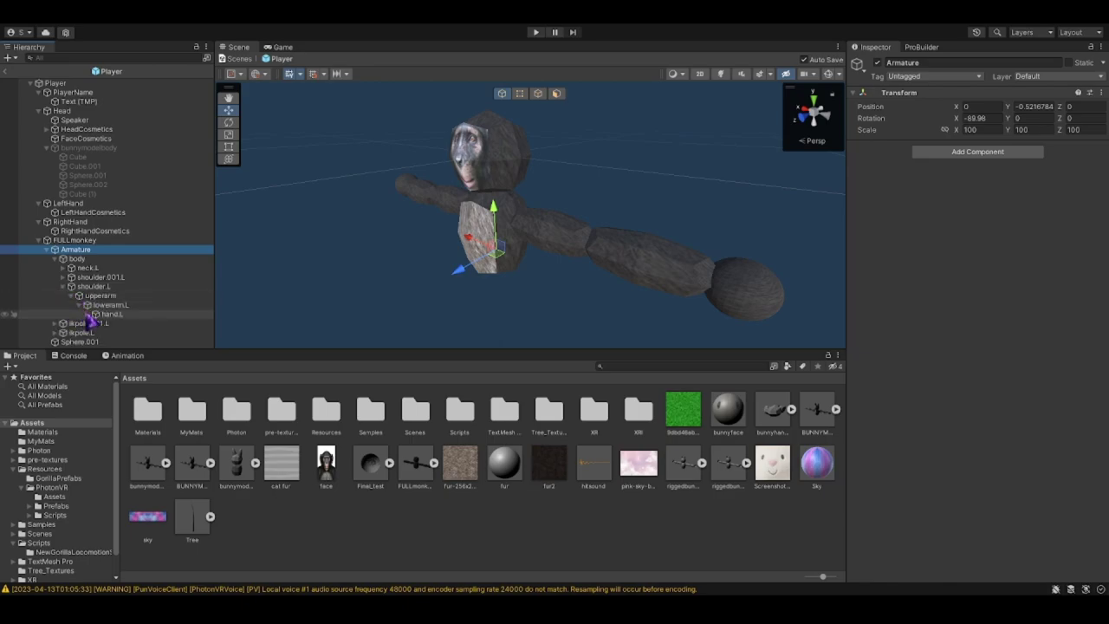
pyautogui.click(112, 314)
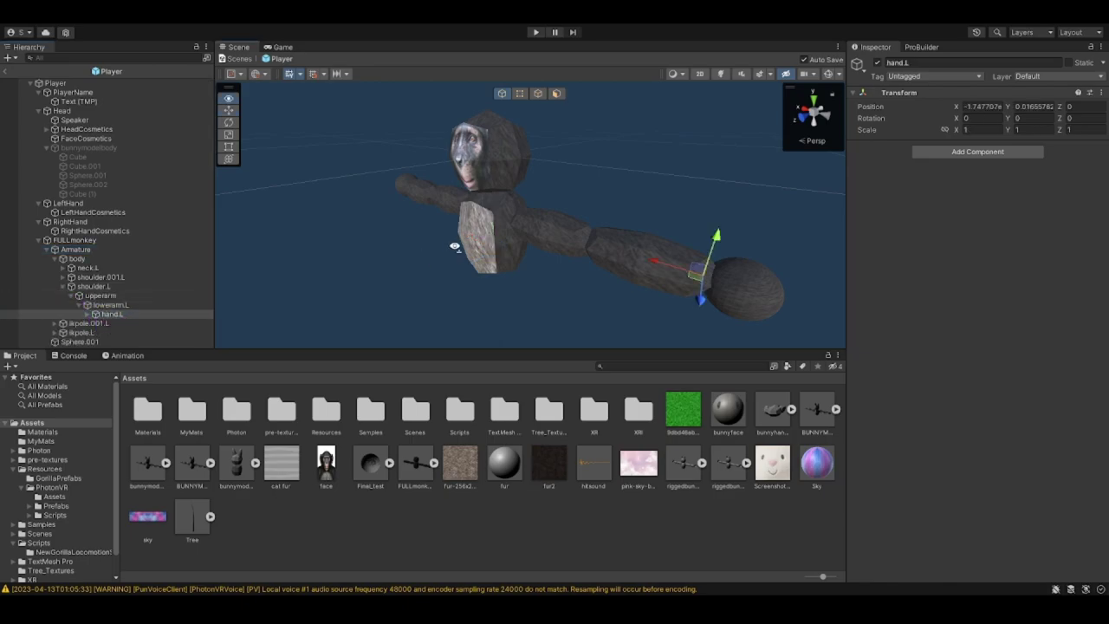
pyautogui.moveTo(454, 247); pyautogui.dragTo(515, 289, button='right')
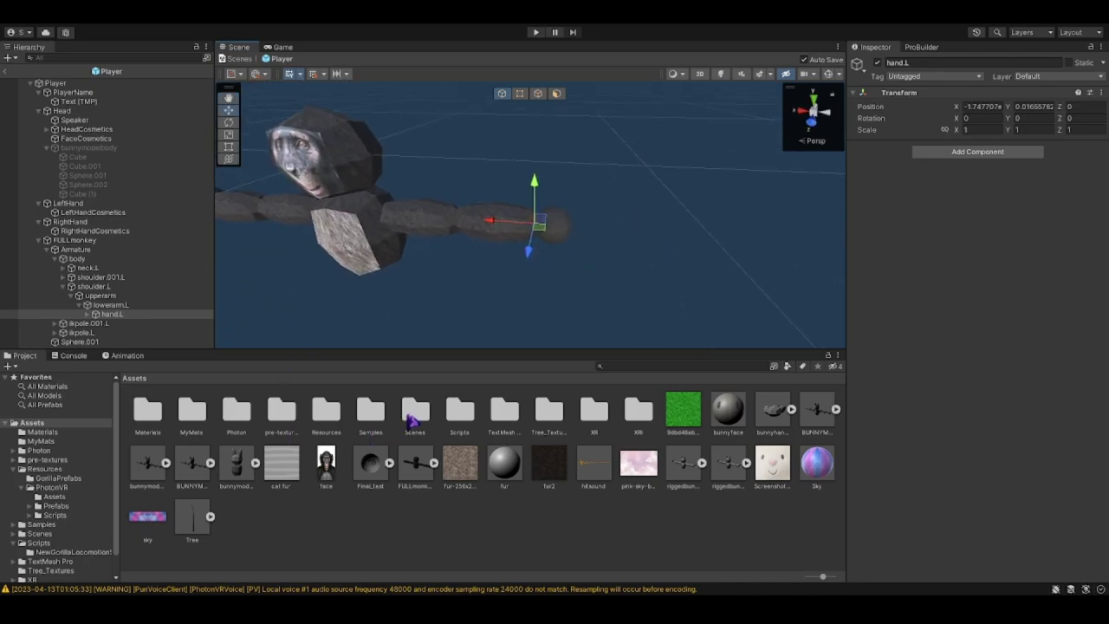
# - Attach the FastIKFabric script from the Scripts folder to the hand.L bone
pyautogui.doubleClick(460, 412)
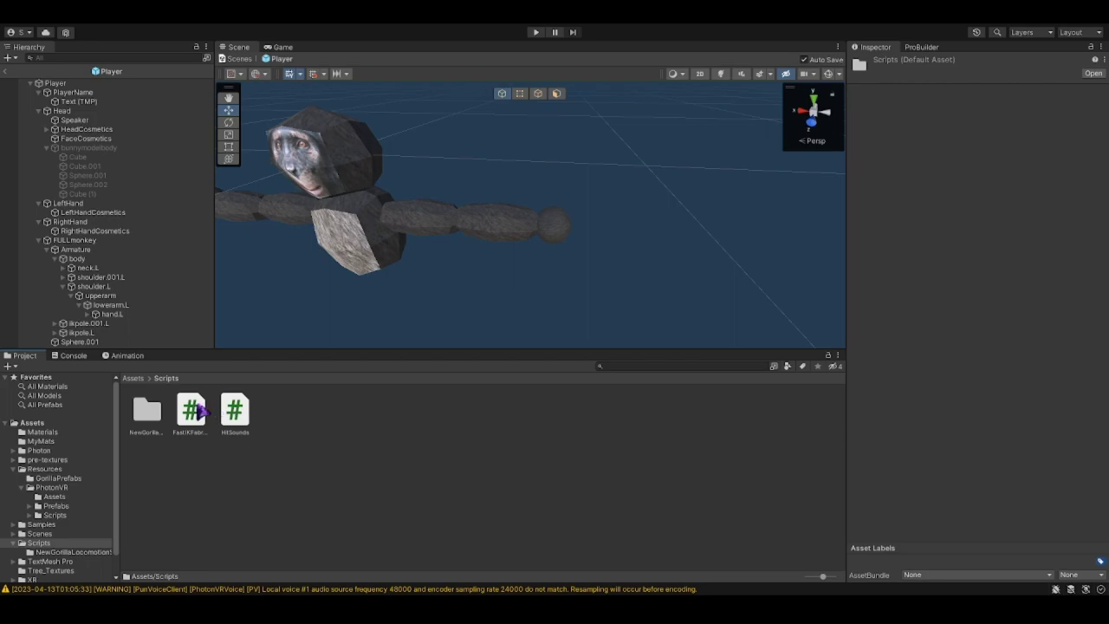
pyautogui.click(201, 413)
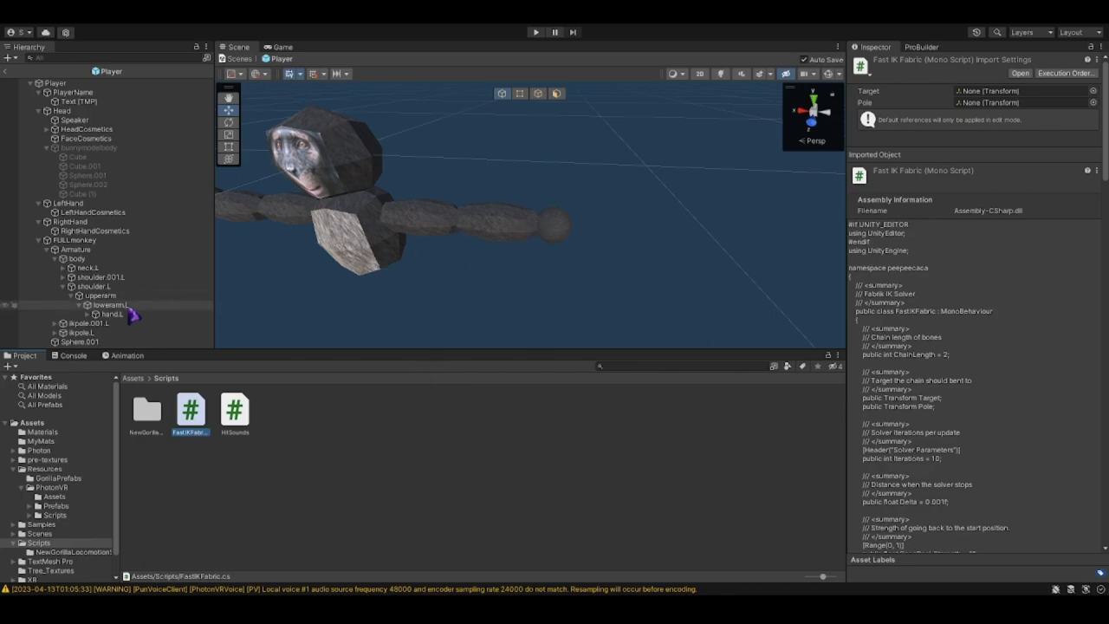
pyautogui.click(129, 314)
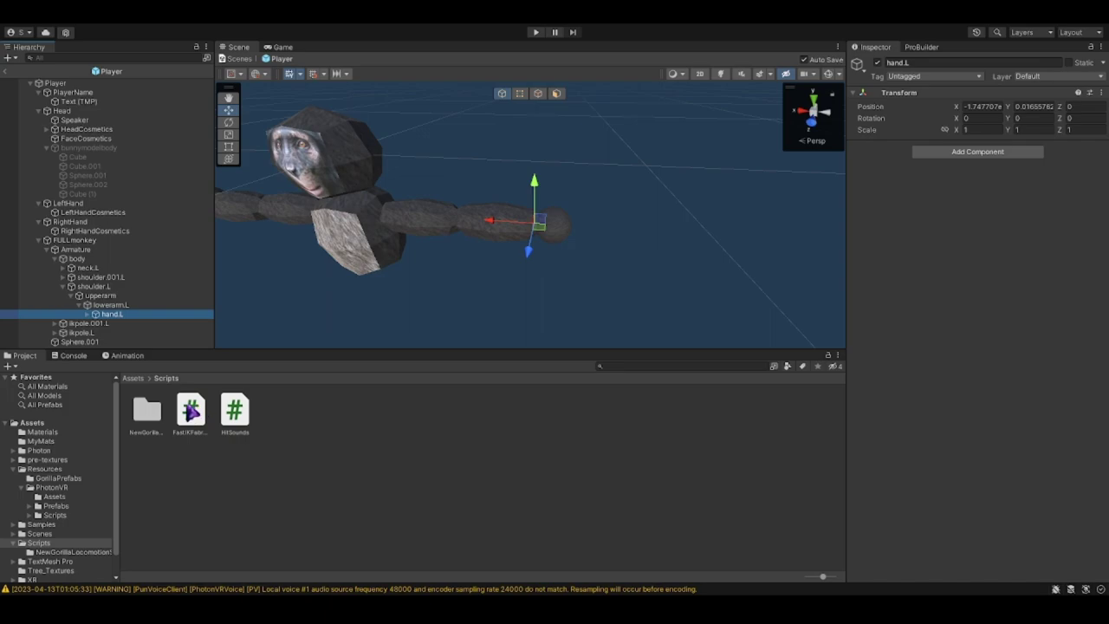
pyautogui.moveTo(190, 411); pyautogui.dragTo(944, 251)
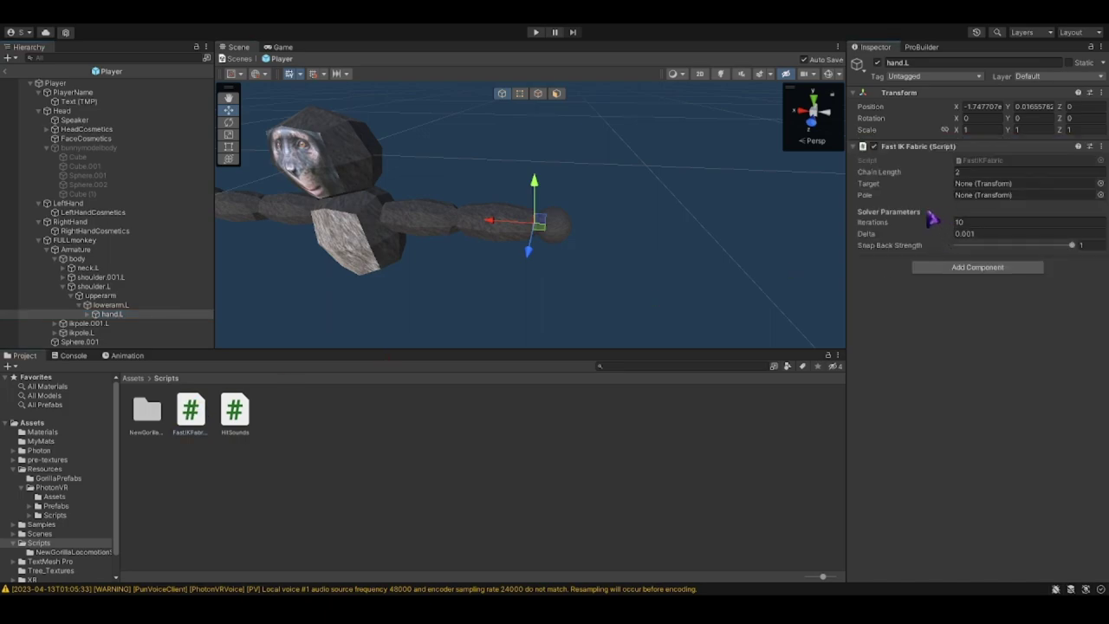
pyautogui.keyDown('alt'); pyautogui.moveTo(632, 224); pyautogui.dragTo(641, 273); pyautogui.keyUp('alt')
# - Set hand.L's Fast IK Fabric Target to LeftHand and Pole to ikpole.L
pyautogui.click(228, 110)
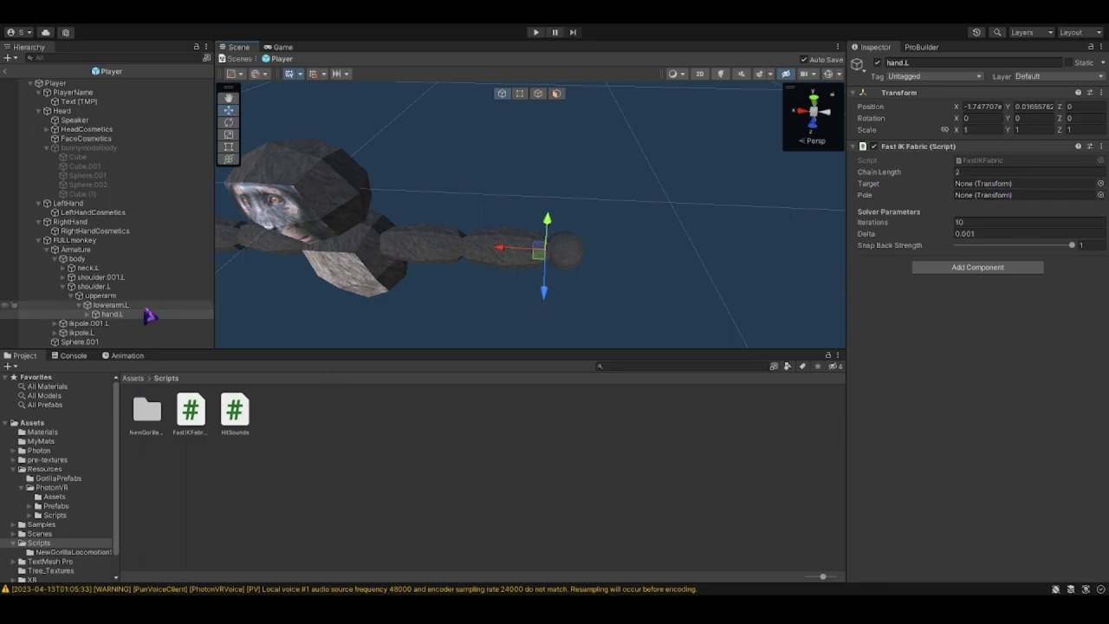
pyautogui.keyDown('alt'); pyautogui.moveTo(663, 111); pyautogui.dragTo(306, 214); pyautogui.keyUp('alt')
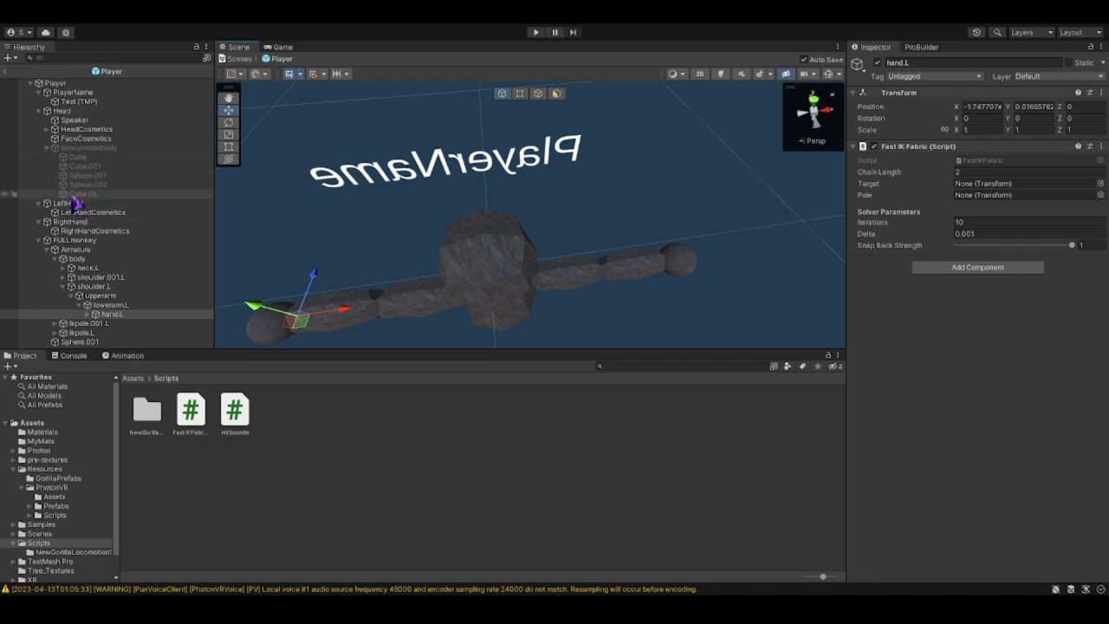
pyautogui.moveTo(84, 208); pyautogui.dragTo(1005, 189)
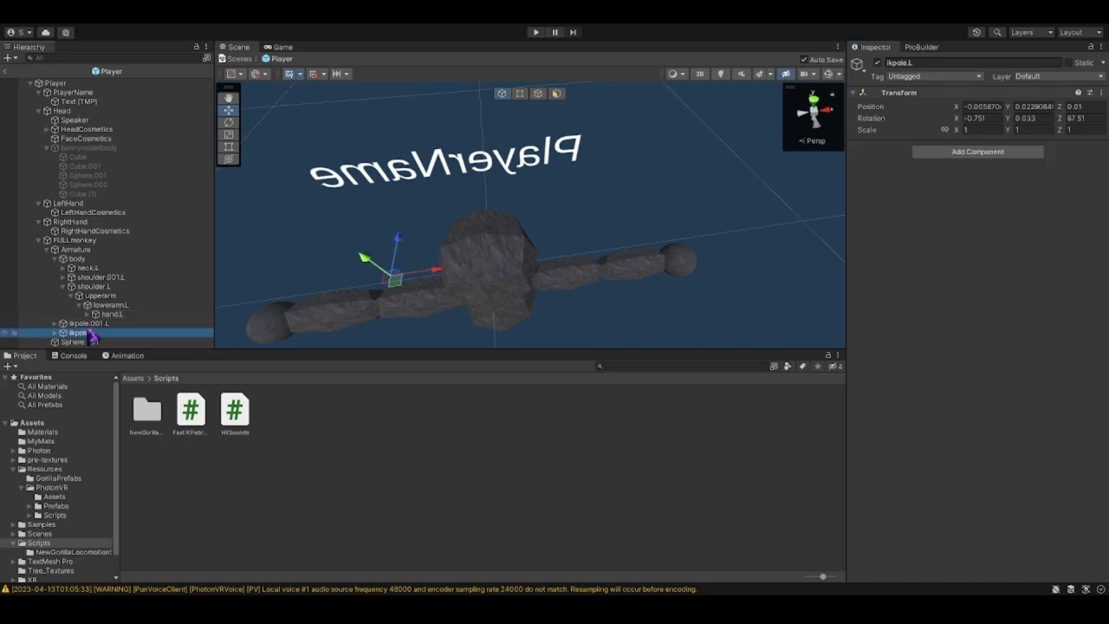
pyautogui.moveTo(95, 335); pyautogui.dragTo(971, 197)
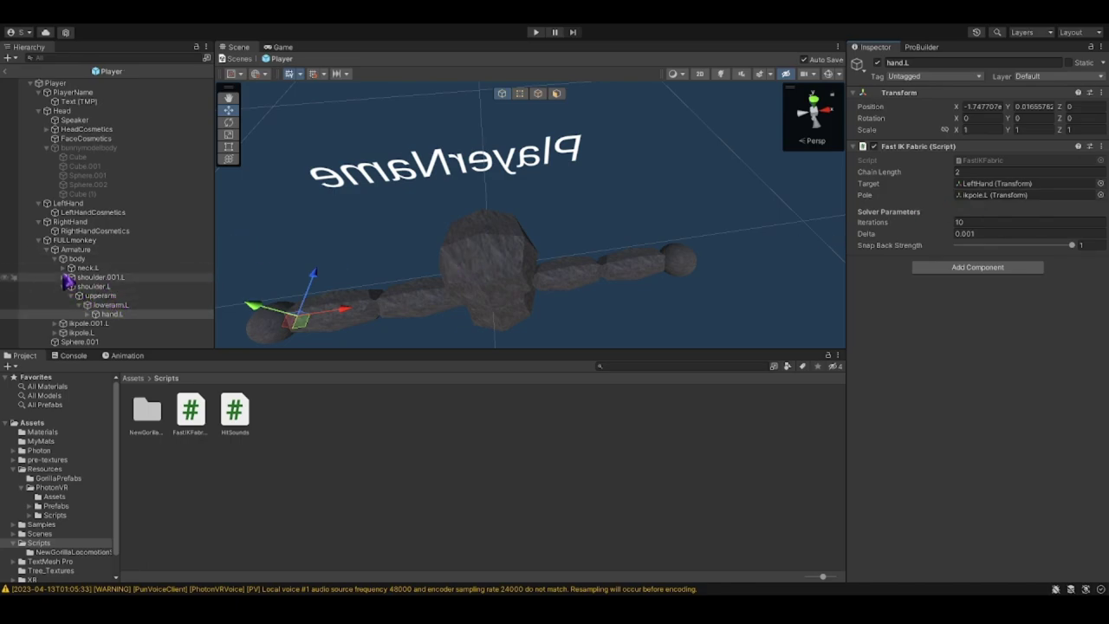
# - Expand the body bone's right arm chain down to the hand and select hand.001.R
pyautogui.click(55, 258)
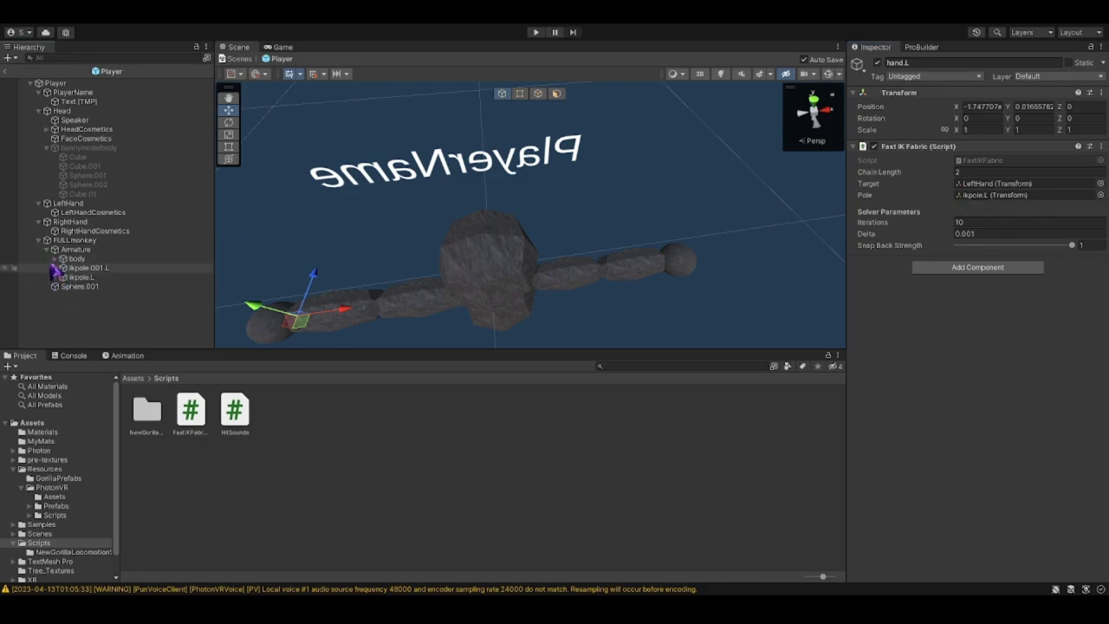
pyautogui.click(55, 258)
pyautogui.click(71, 296)
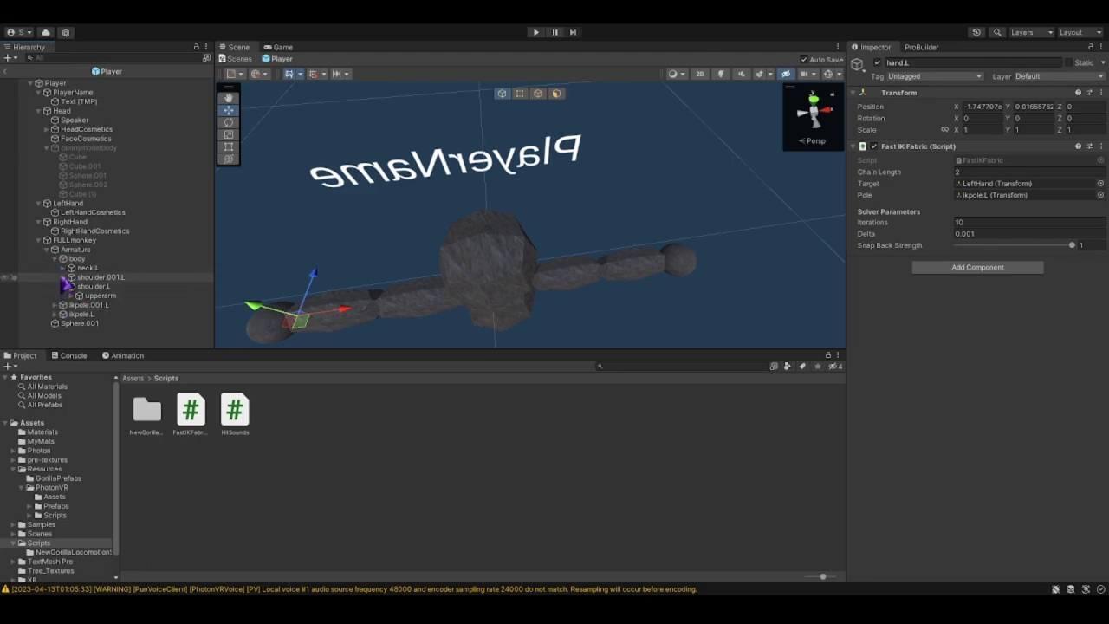
pyautogui.click(63, 277)
pyautogui.click(71, 286)
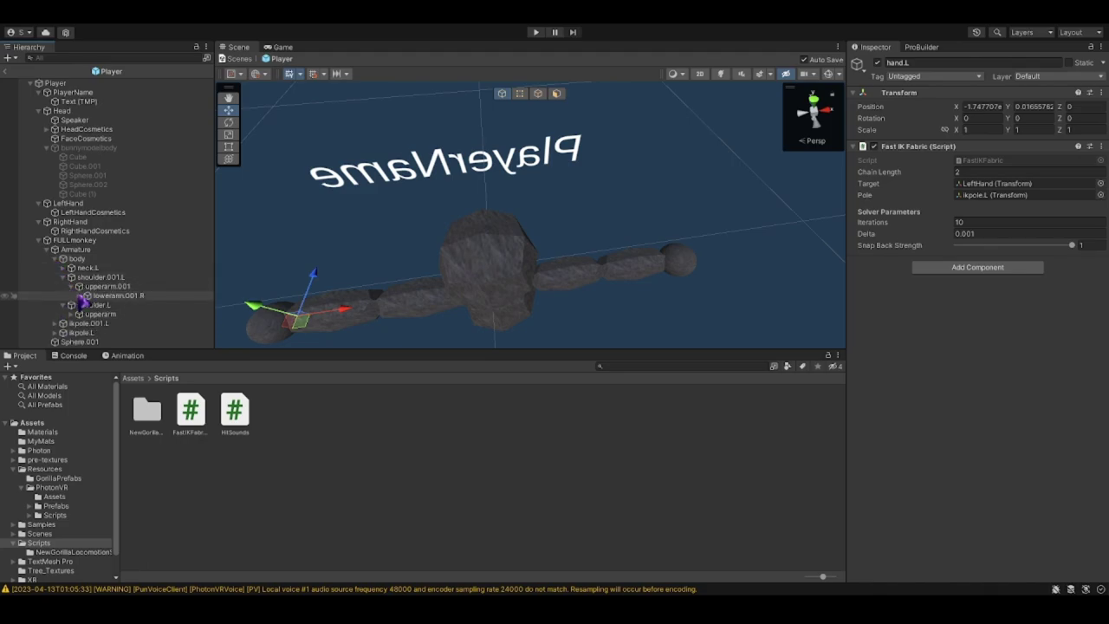
pyautogui.click(79, 296)
pyautogui.click(108, 305)
# - Add FastIKFabric to hand.001.R with RightHand as Target and ikpole.001.L as Pole
pyautogui.moveTo(191, 411); pyautogui.dragTo(987, 213)
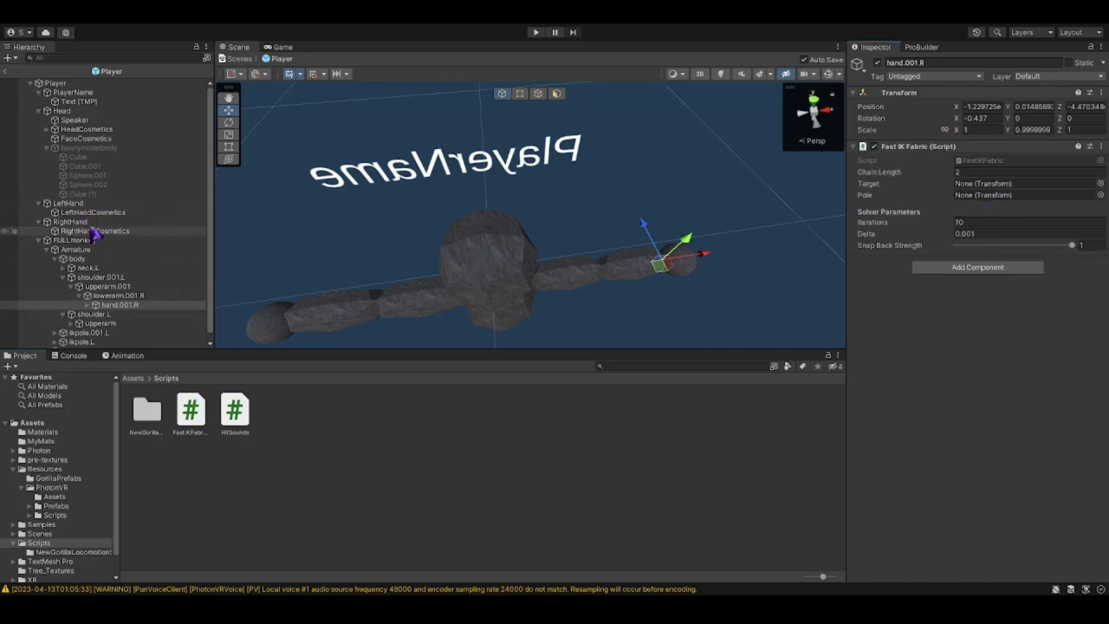
pyautogui.moveTo(91, 231); pyautogui.dragTo(996, 184)
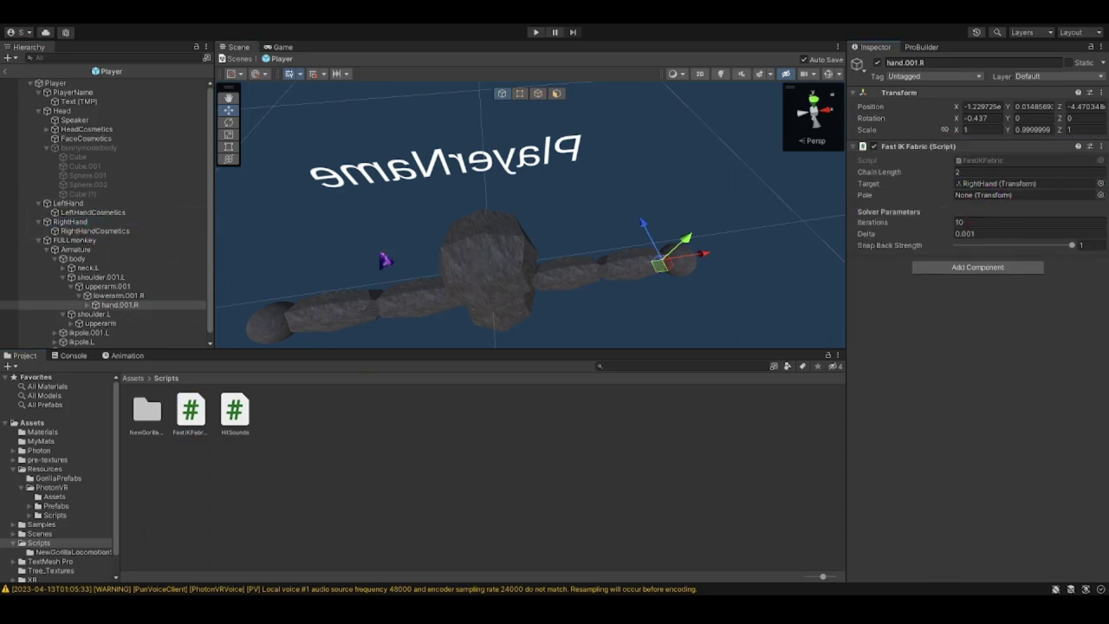
pyautogui.moveTo(99, 335); pyautogui.dragTo(983, 197)
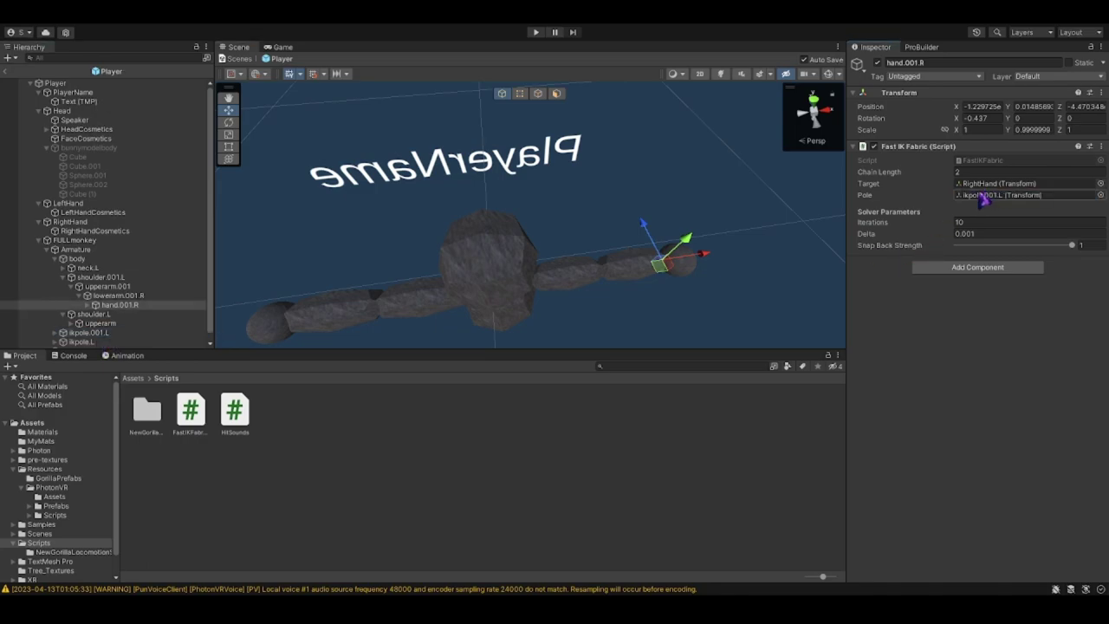
pyautogui.click(102, 333)
pyautogui.click(661, 168)
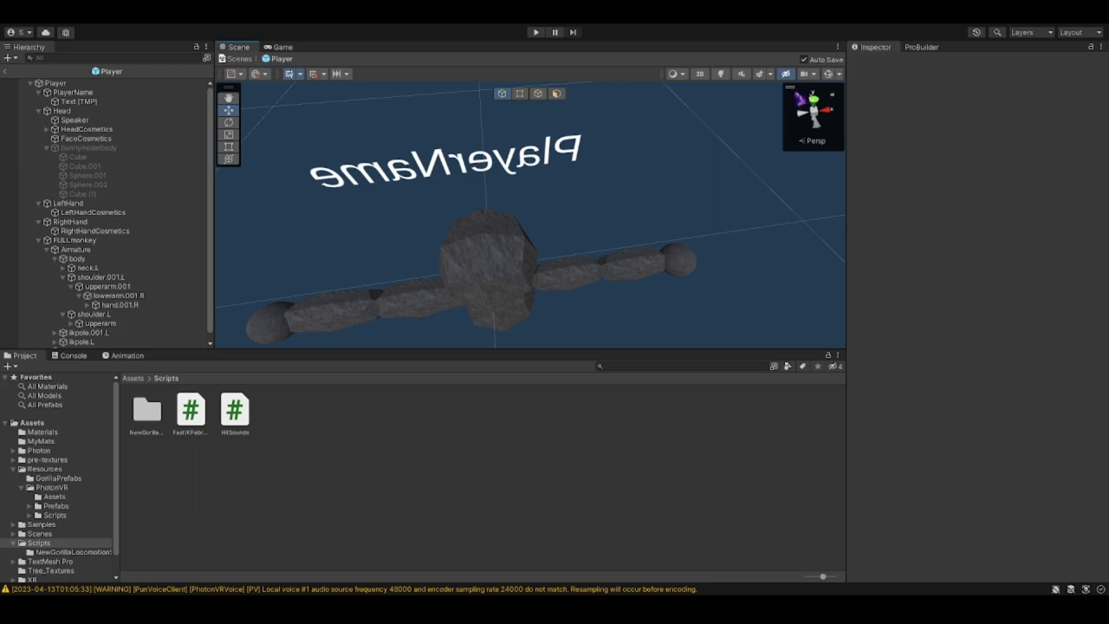
pyautogui.keyDown('alt'); pyautogui.moveTo(739, 127); pyautogui.dragTo(434, 165); pyautogui.keyUp('alt')
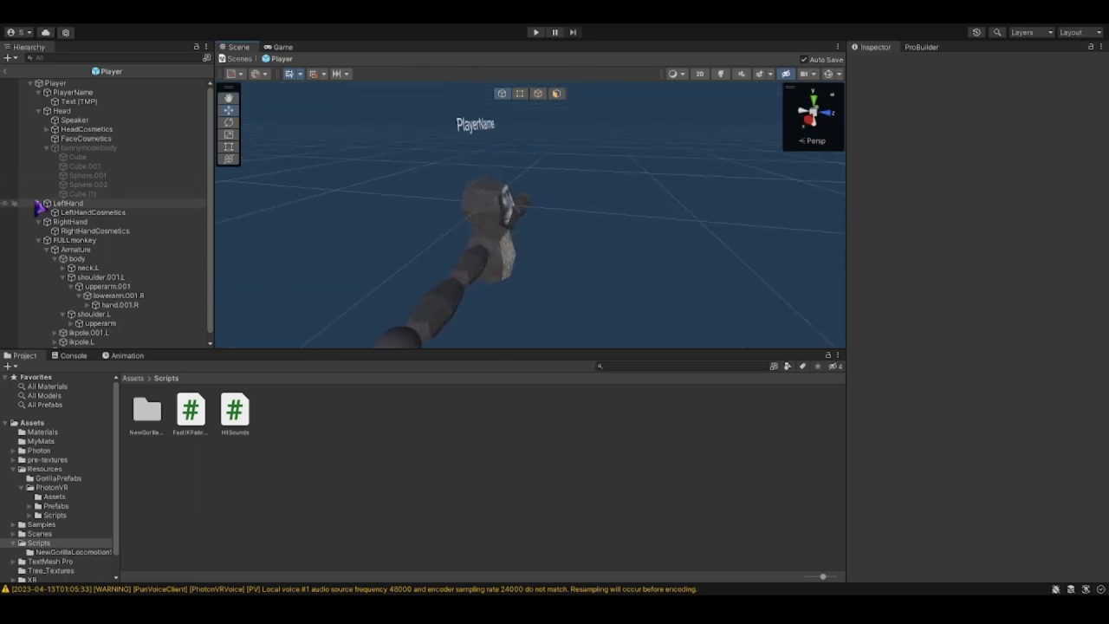
# - Collapse FULLmonkey's branch and parent FULLmonkey under Head in the Player hierarchy
pyautogui.click(38, 240)
pyautogui.click(74, 240)
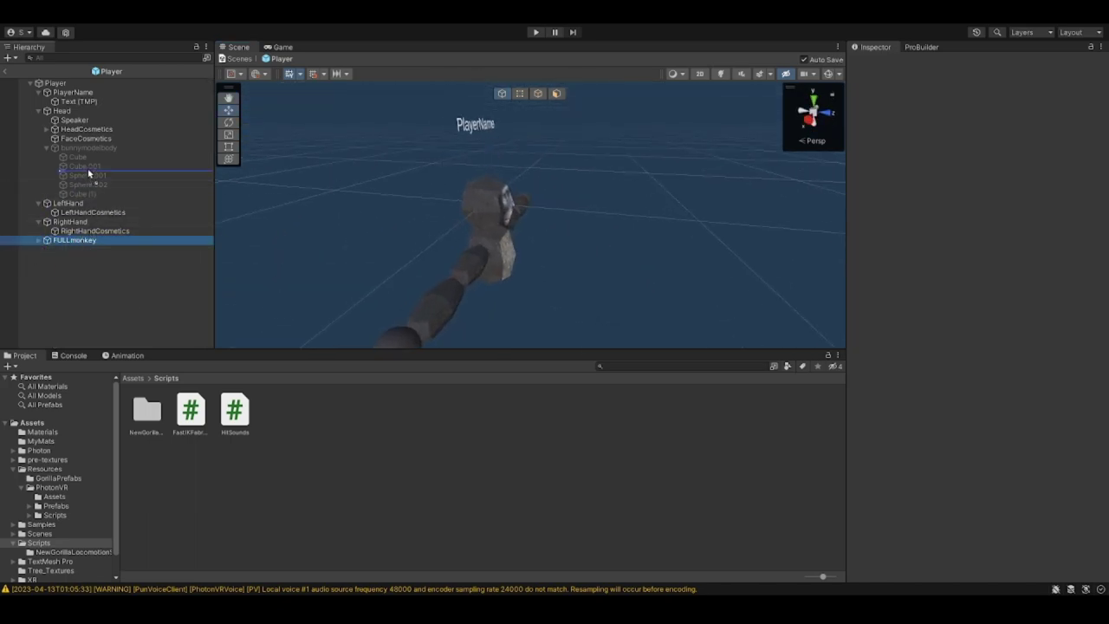
pyautogui.moveTo(78, 113); pyautogui.dragTo(80, 114)
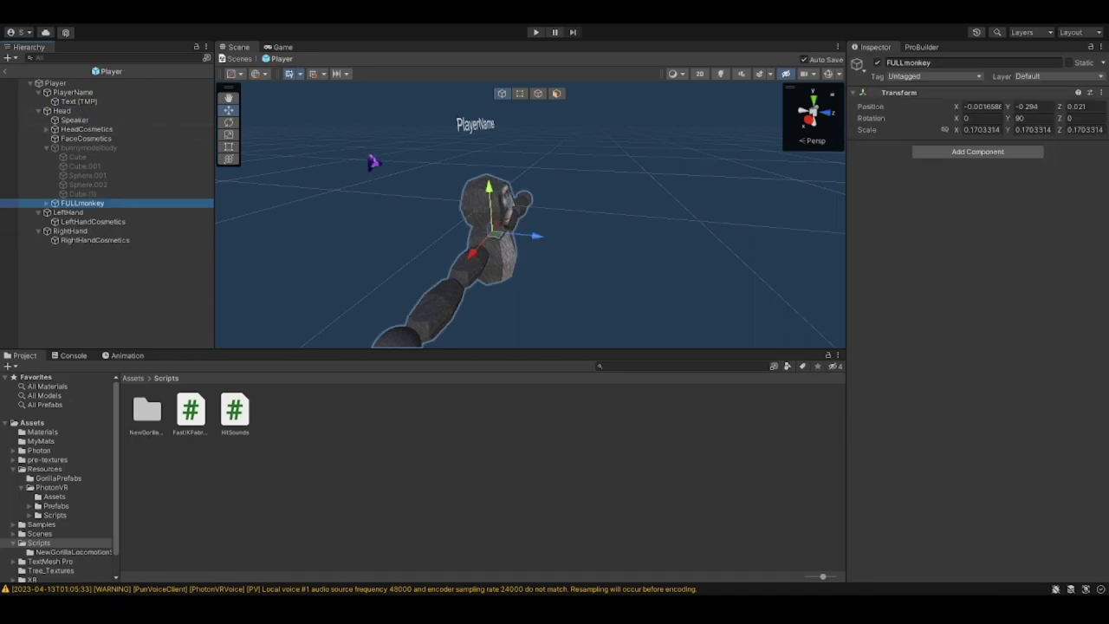
pyautogui.click(370, 163)
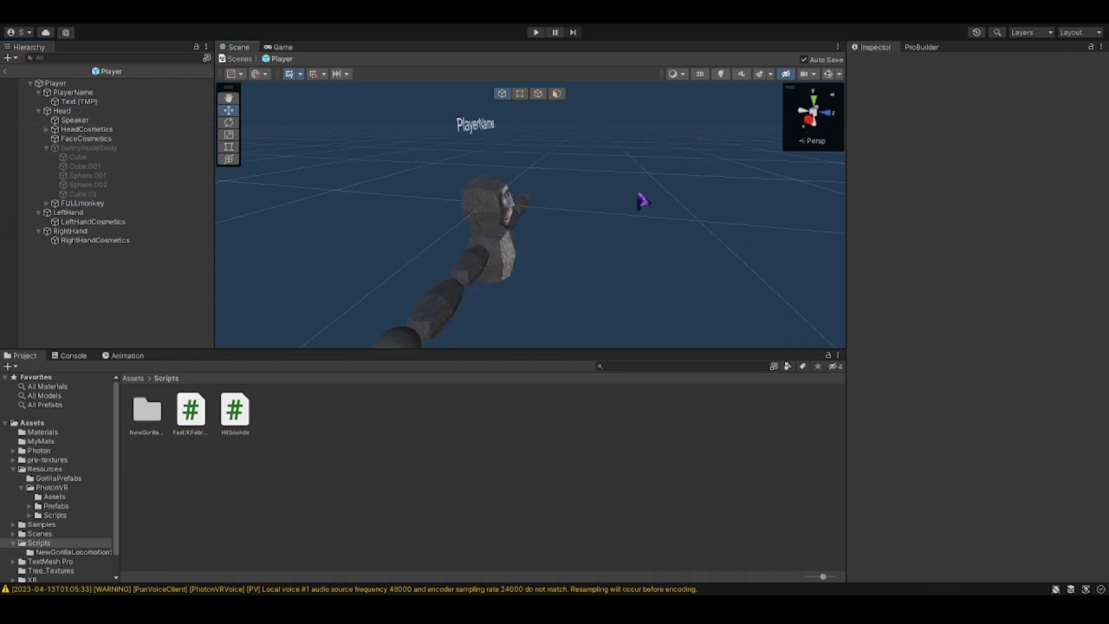
pyautogui.keyDown('alt'); pyautogui.moveTo(641, 200); pyautogui.dragTo(398, 181); pyautogui.keyUp('alt')
pyautogui.scroll(-6, 367, 148)
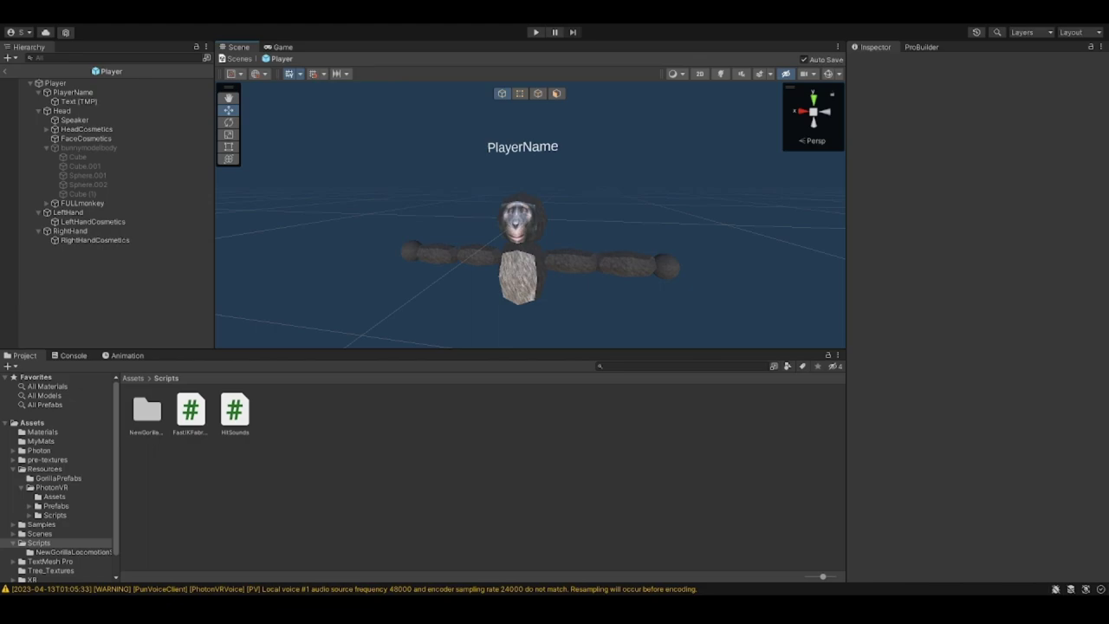
# - Run the game with Ctrl+P, stop it, and list the root Assets folder contents
pyautogui.hotkey('ctrl', 'p')
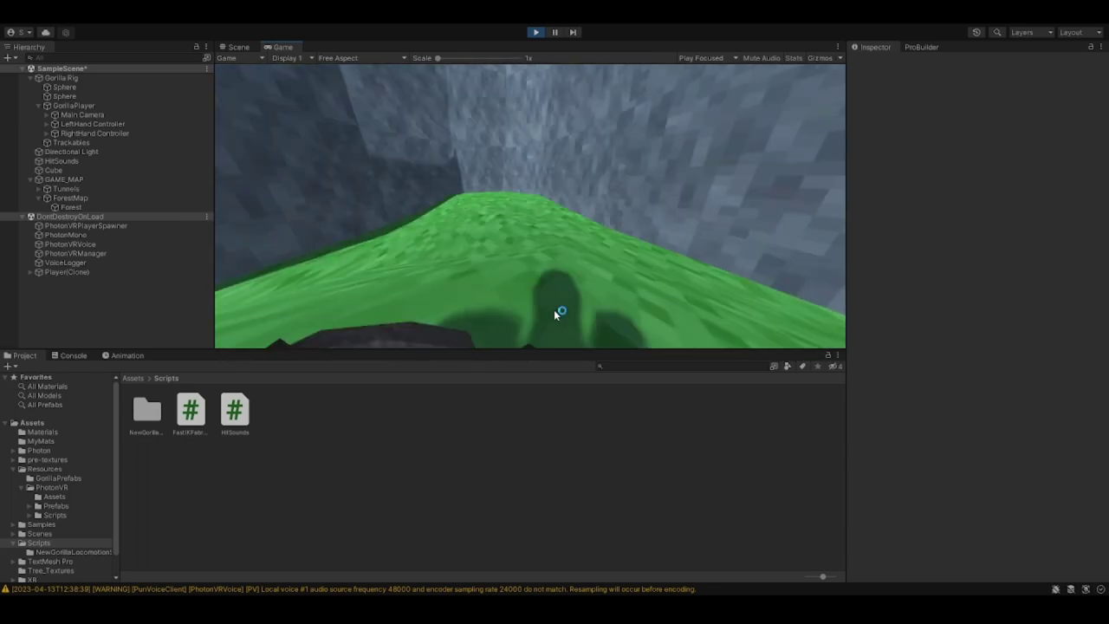
pyautogui.click(536, 32)
pyautogui.click(135, 379)
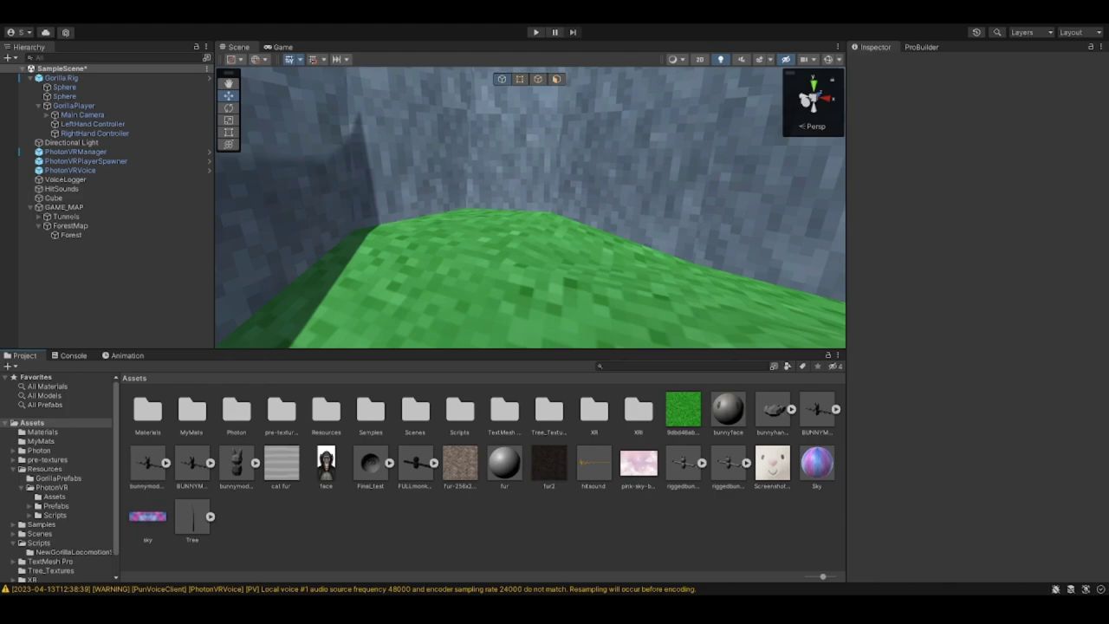
# - Open the Player prefab from Assets/Resources/PhotonVR for editing
pyautogui.moveTo(607, 235); pyautogui.dragTo(109, 248, button='right')
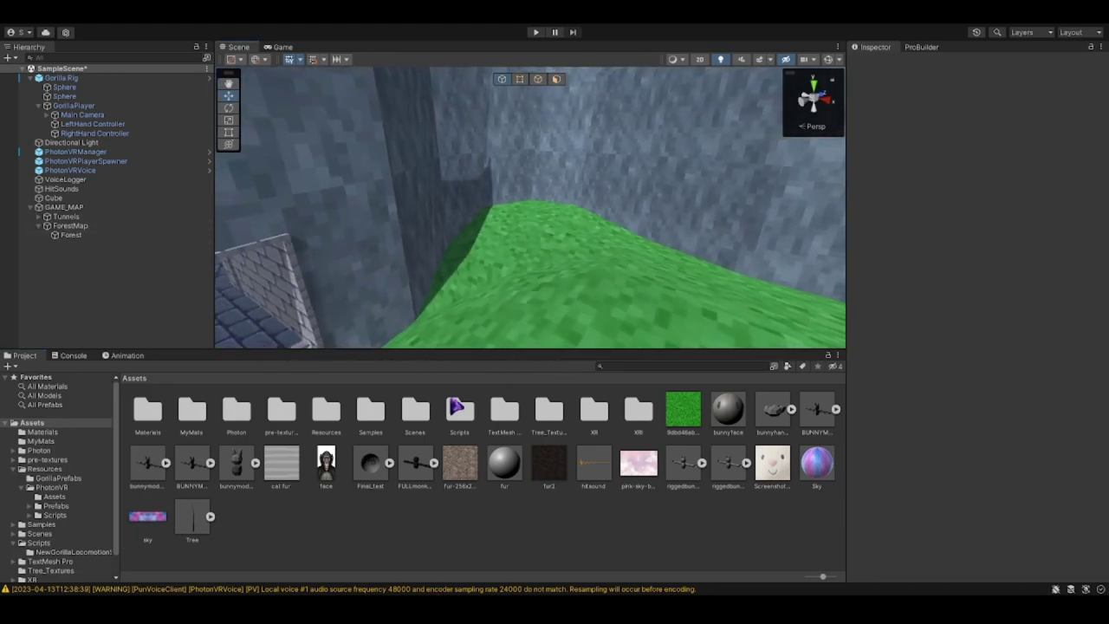
pyautogui.click(326, 416)
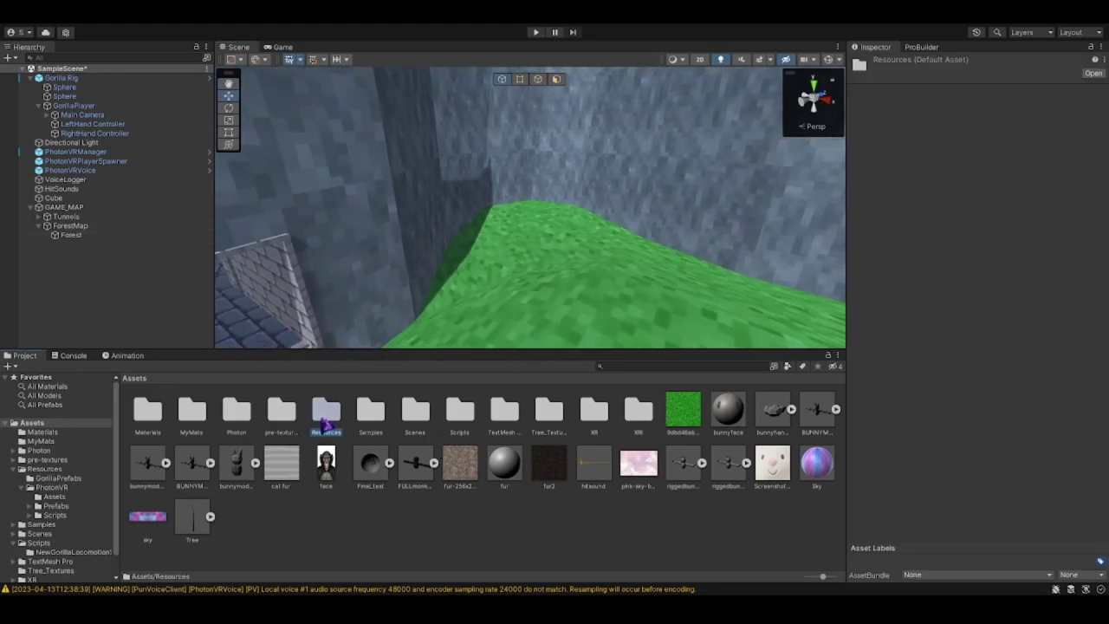
pyautogui.doubleClick(326, 416)
pyautogui.doubleClick(192, 416)
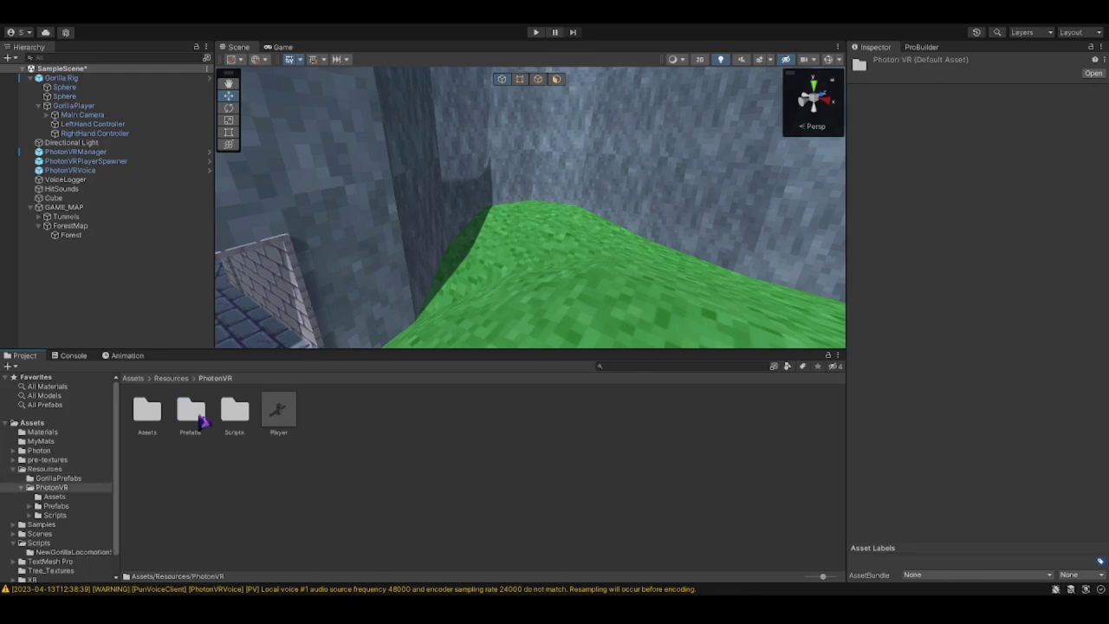
pyautogui.doubleClick(286, 421)
pyautogui.scroll(3, 533, 301)
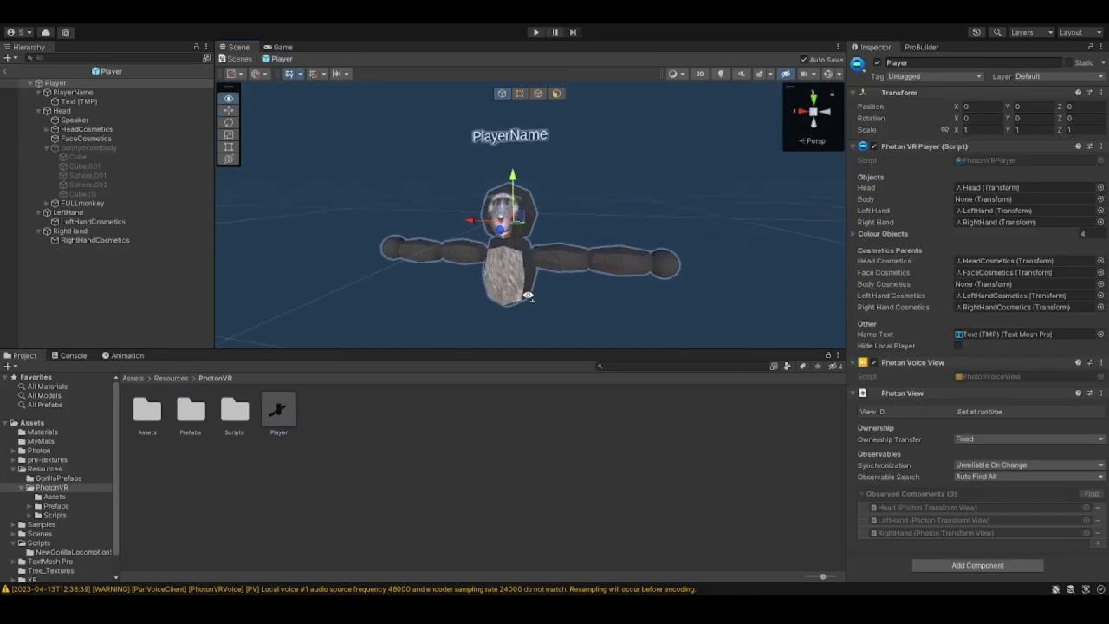
pyautogui.scroll(5, 528, 297)
# - Expand Armature > body > shoulder.L > upperarm > lowerarm.L and select hand.L
pyautogui.click(542, 290)
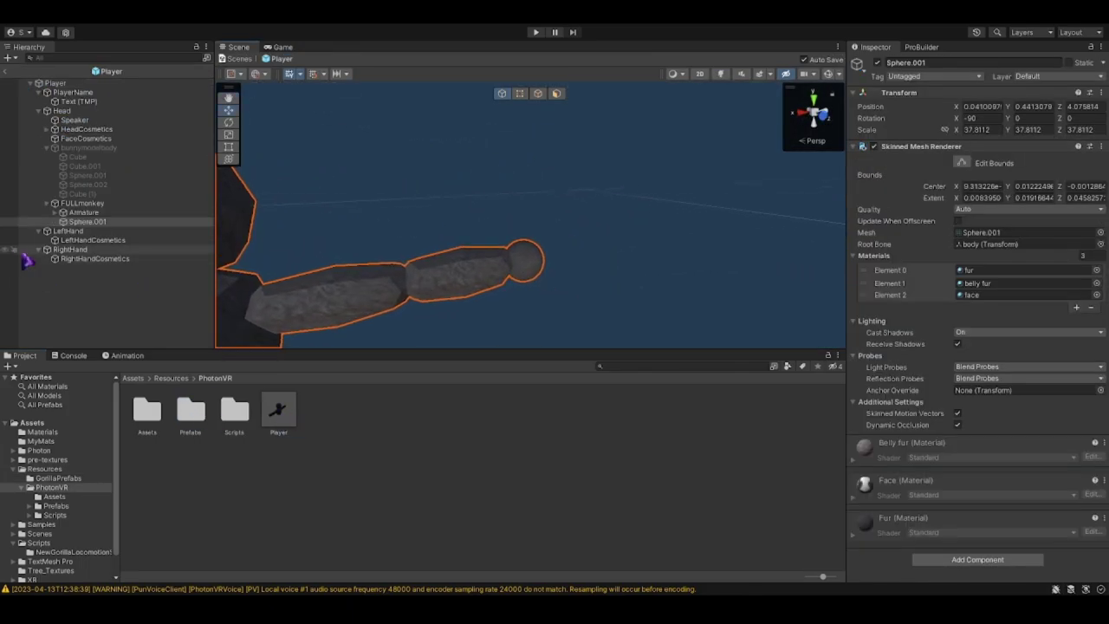
pyautogui.click(55, 212)
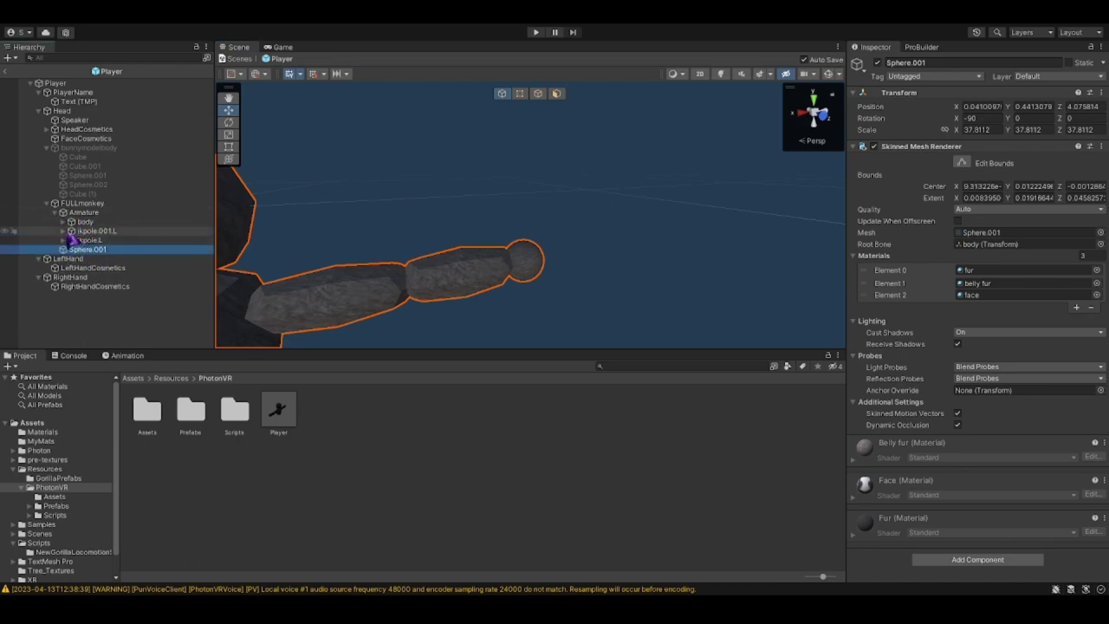
pyautogui.click(63, 222)
pyautogui.click(72, 249)
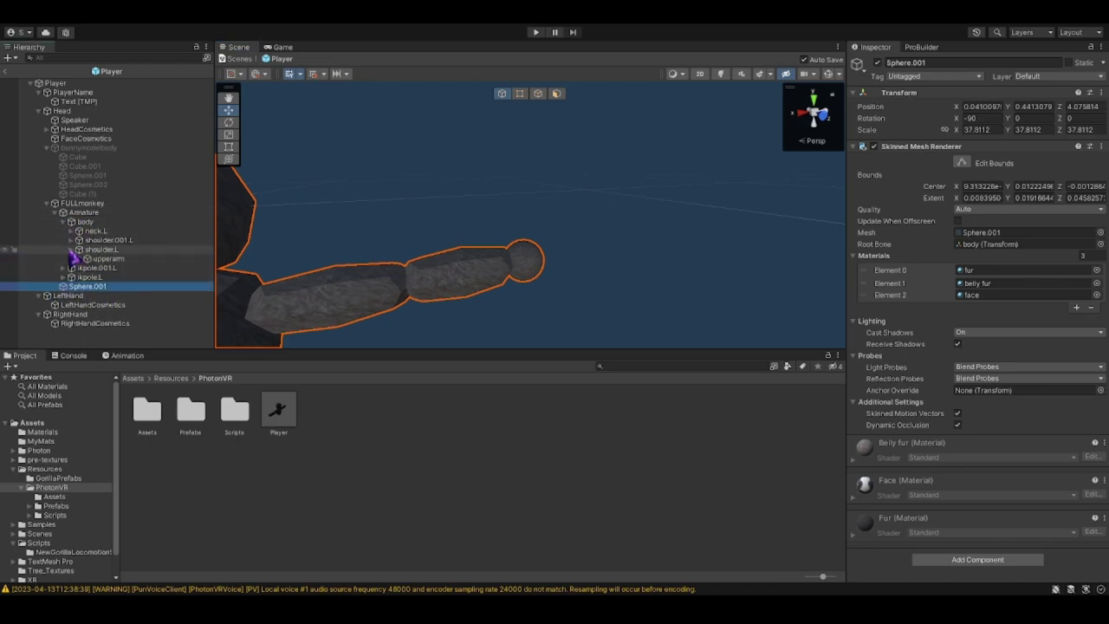
pyautogui.click(74, 258)
pyautogui.click(78, 258)
pyautogui.click(104, 268)
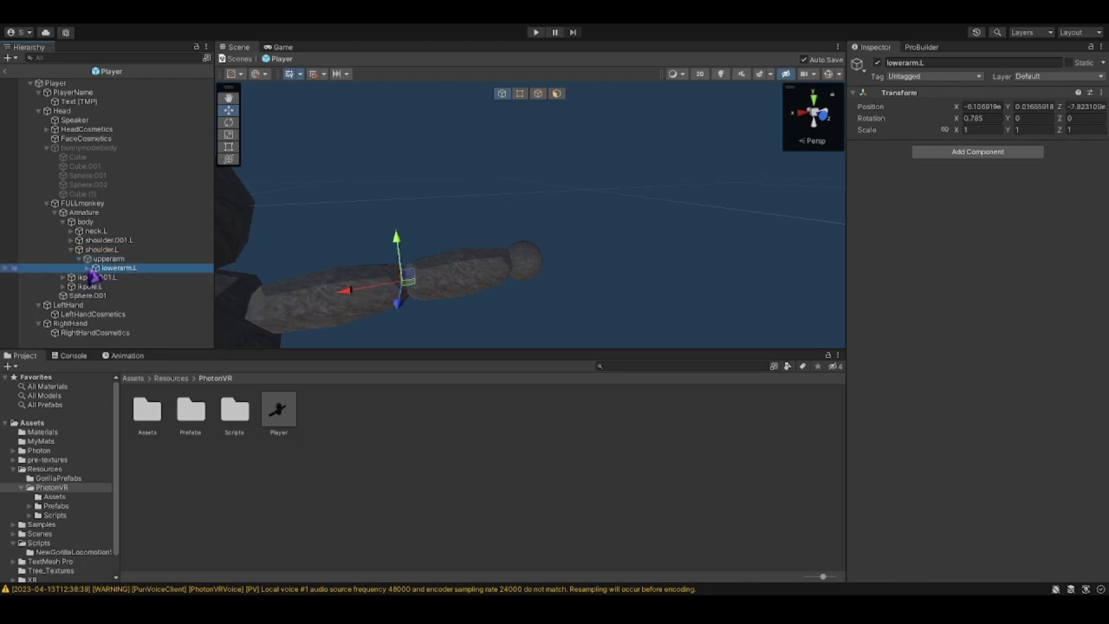
pyautogui.click(87, 267)
pyautogui.click(117, 278)
pyautogui.keyDown('alt'); pyautogui.moveTo(387, 286); pyautogui.dragTo(372, 324); pyautogui.keyUp('alt')
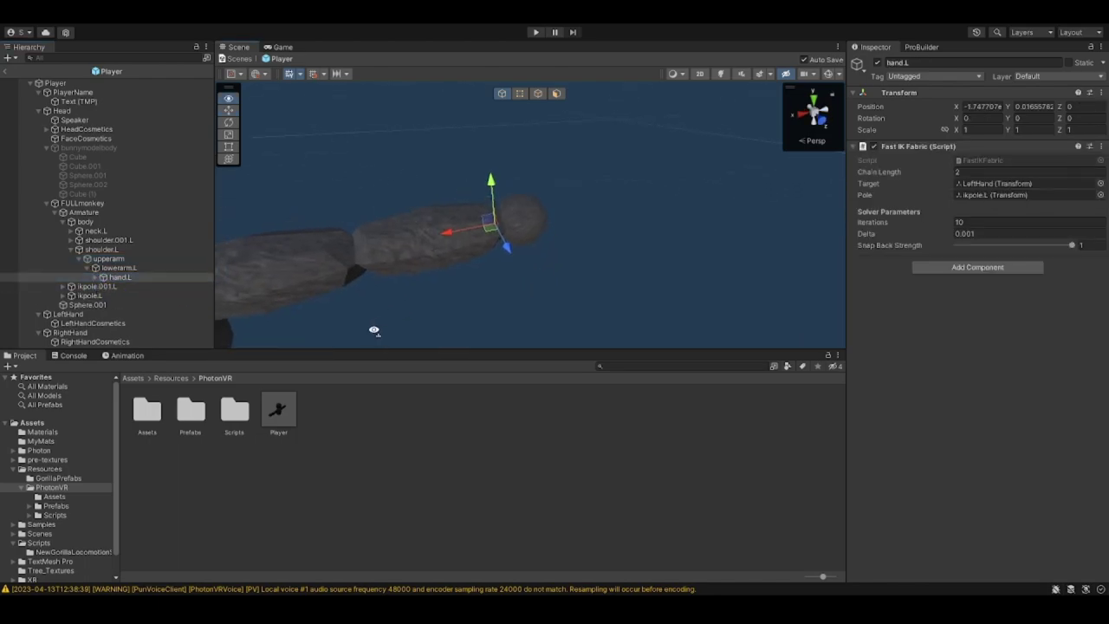
# - Rotate hand.L with the Rotate tool and replace its Inspector Z rotation value
pyautogui.click(229, 123)
pyautogui.moveTo(488, 260); pyautogui.dragTo(396, 249)
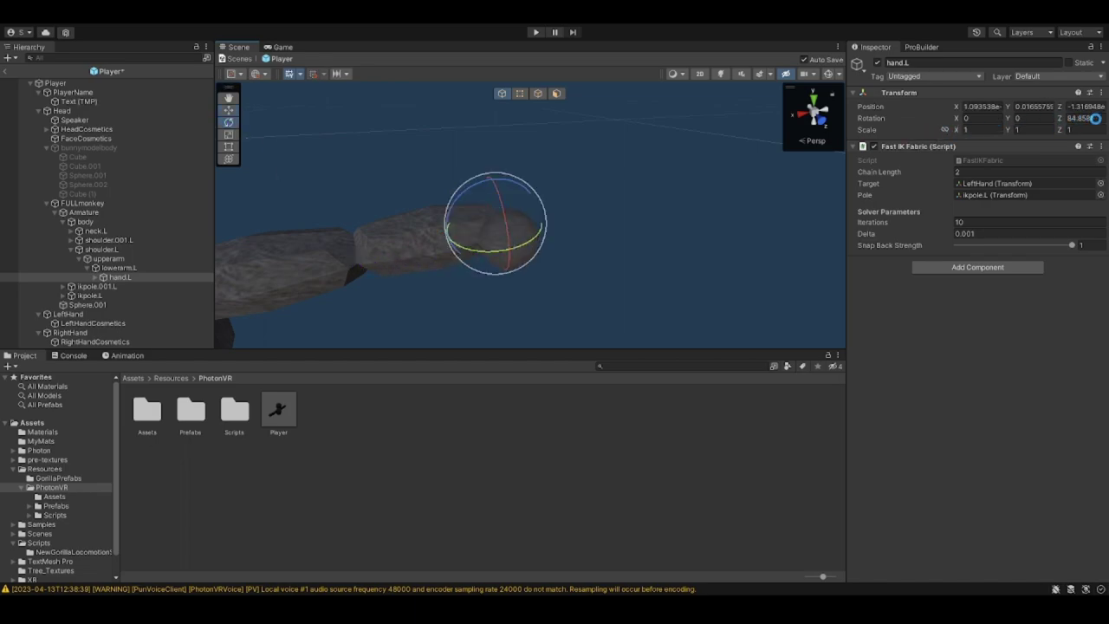
pyautogui.click(1079, 118)
pyautogui.press('BackSpace')
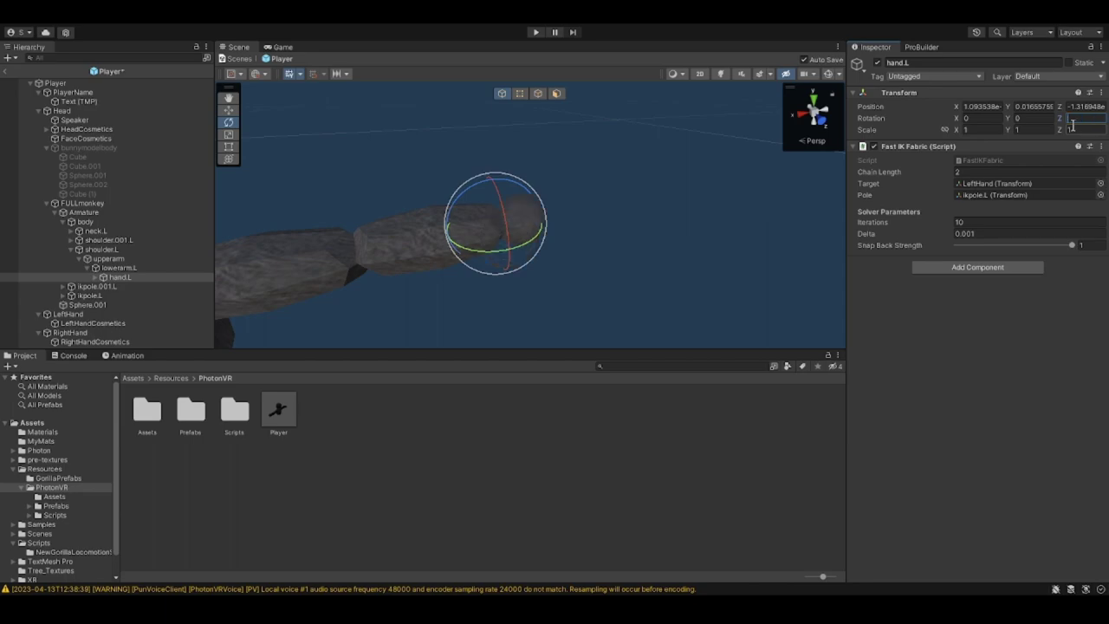
# - Select hand.001.R and enter a new Z rotation value in the Inspector
pyautogui.click(668, 248)
pyautogui.click(121, 268)
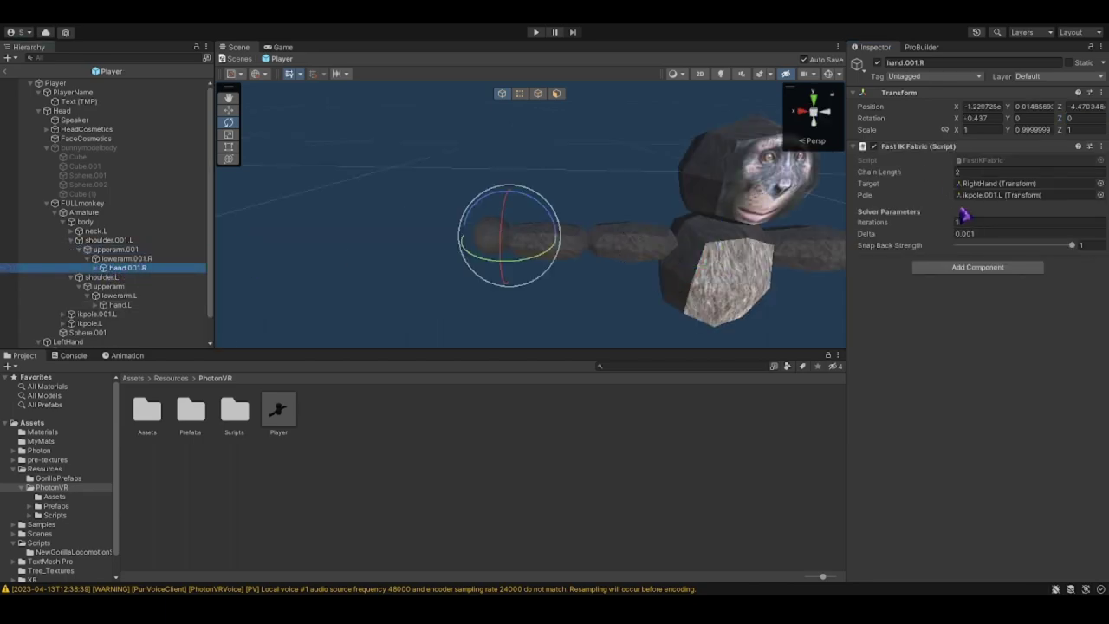
pyautogui.click(1079, 117)
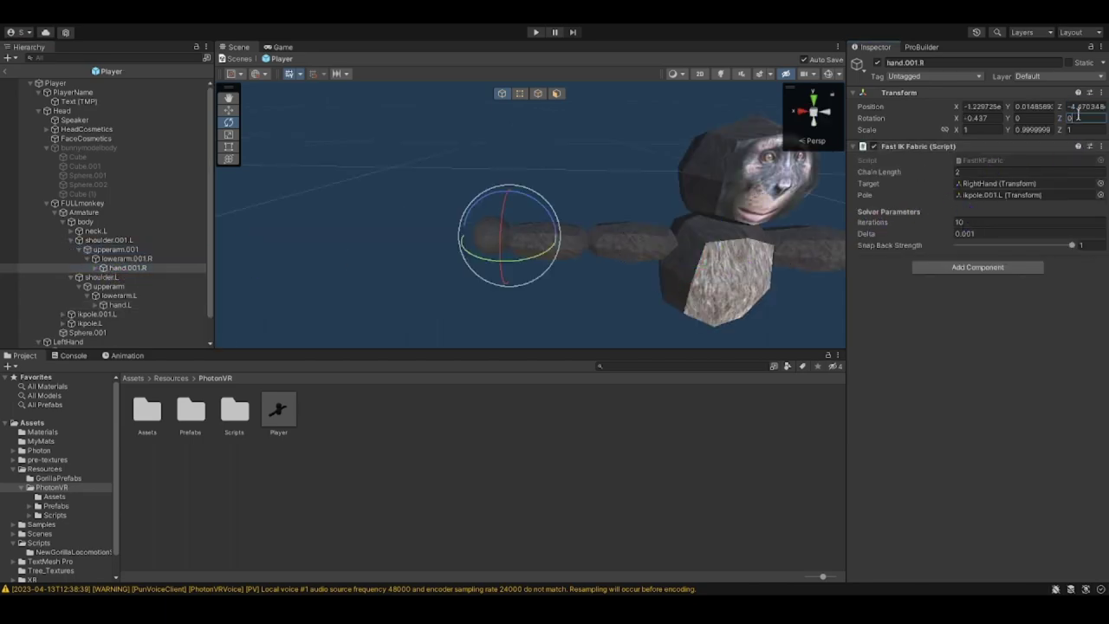
pyautogui.press('Return')
# - Enter Play mode with Ctrl+P to test the re-rotated hands
pyautogui.hotkey('ctrl', 'p')
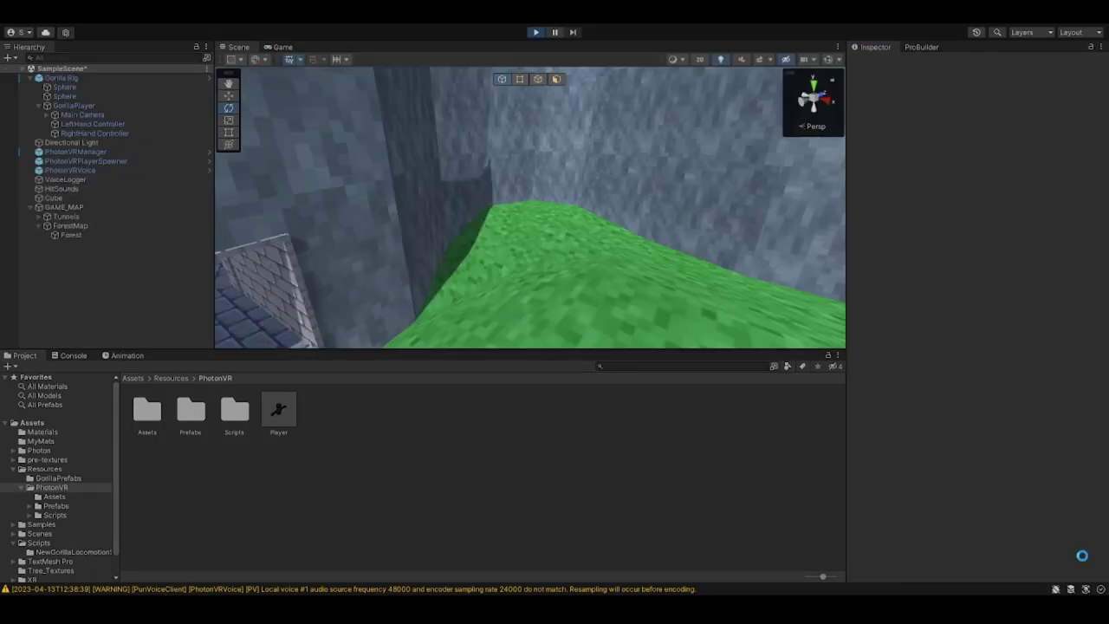